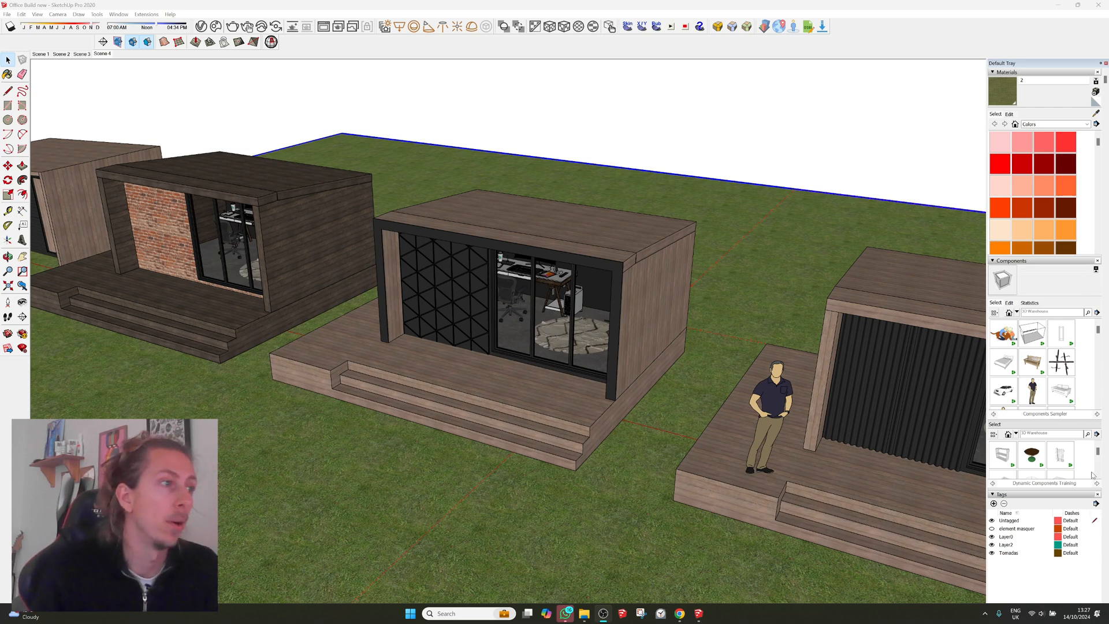
Look over the row of garden office models, from the decked cabins along to the green-roofed ones.
{"action": "scroll", "coordinate": [706, 455], "scroll_direction": "down", "scroll_amount": 5}
{"action": "middle_click_drag", "start_coordinate": [462, 356], "coordinate": [292, 370]}
{"action": "scroll", "coordinate": [339, 365], "scroll_direction": "down", "scroll_amount": 5}
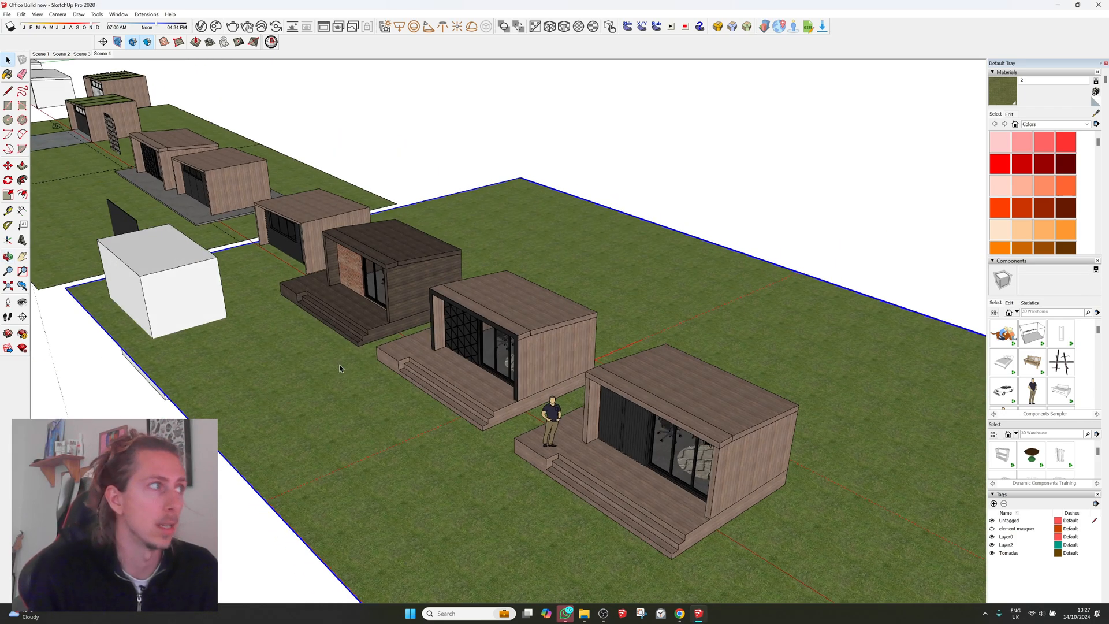
{"action": "key", "text": "space"}
{"action": "scroll", "coordinate": [234, 186], "scroll_direction": "up", "scroll_amount": 5}
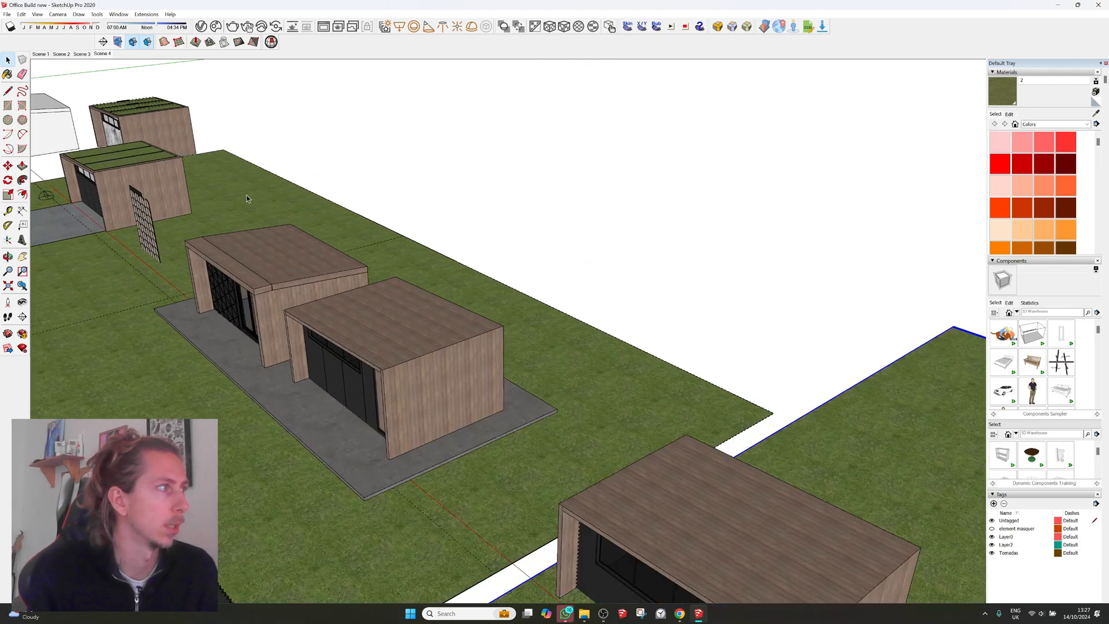
{"action": "middle_click_drag", "start_coordinate": [247, 197], "coordinate": [825, 160]}
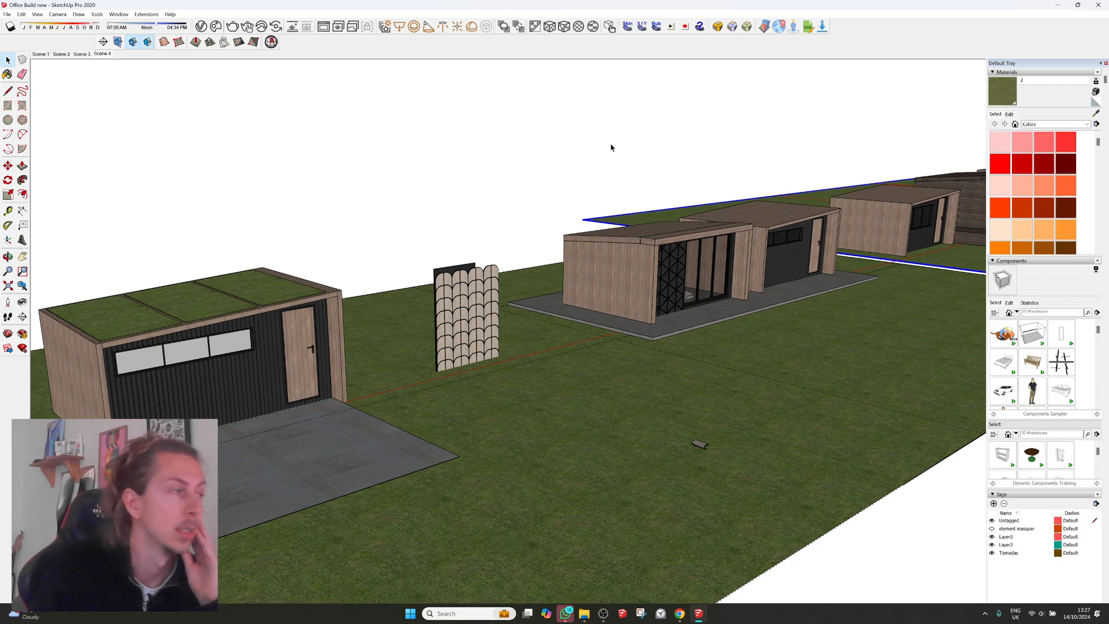
{"action": "scroll", "coordinate": [611, 147], "scroll_direction": "down", "scroll_amount": 4}
{"action": "middle_click_drag", "start_coordinate": [611, 147], "coordinate": [392, 254]}
{"action": "scroll", "coordinate": [391, 254], "scroll_direction": "up", "scroll_amount": 2}
{"action": "scroll", "coordinate": [391, 255], "scroll_direction": "up", "scroll_amount": 2}
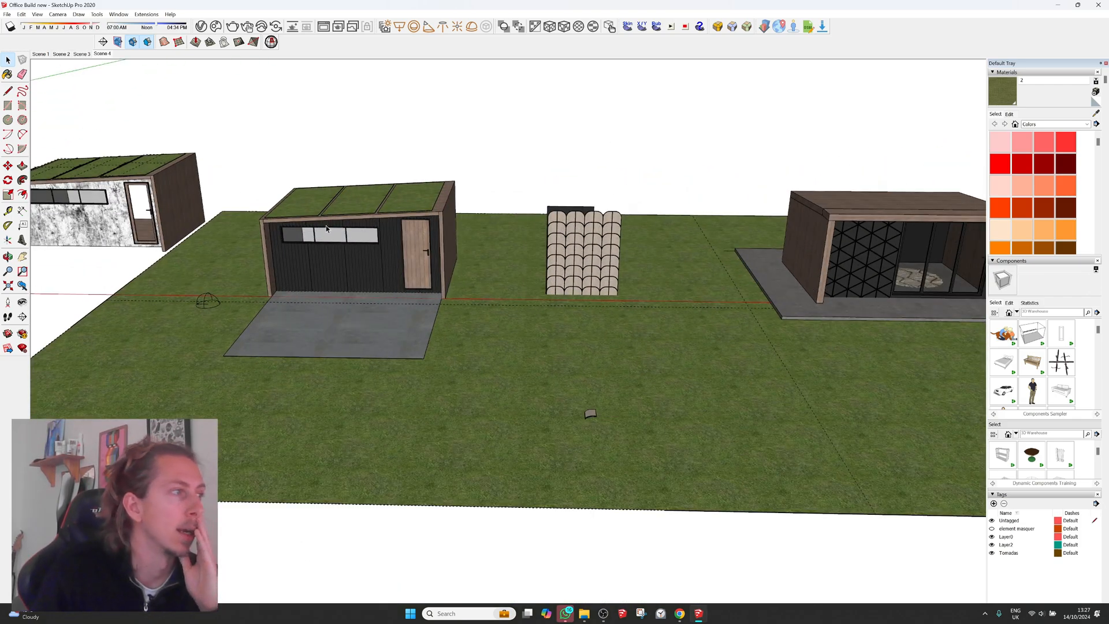
Examine the two timber cabins on the shared concrete slab and compare them with the full row of designs.
{"action": "scroll", "coordinate": [291, 195], "scroll_direction": "down", "scroll_amount": 3}
{"action": "scroll", "coordinate": [724, 182], "scroll_direction": "up", "scroll_amount": 3}
{"action": "scroll", "coordinate": [488, 219], "scroll_direction": "up", "scroll_amount": 2}
{"action": "middle_click_drag", "start_coordinate": [488, 219], "coordinate": [647, 228]}
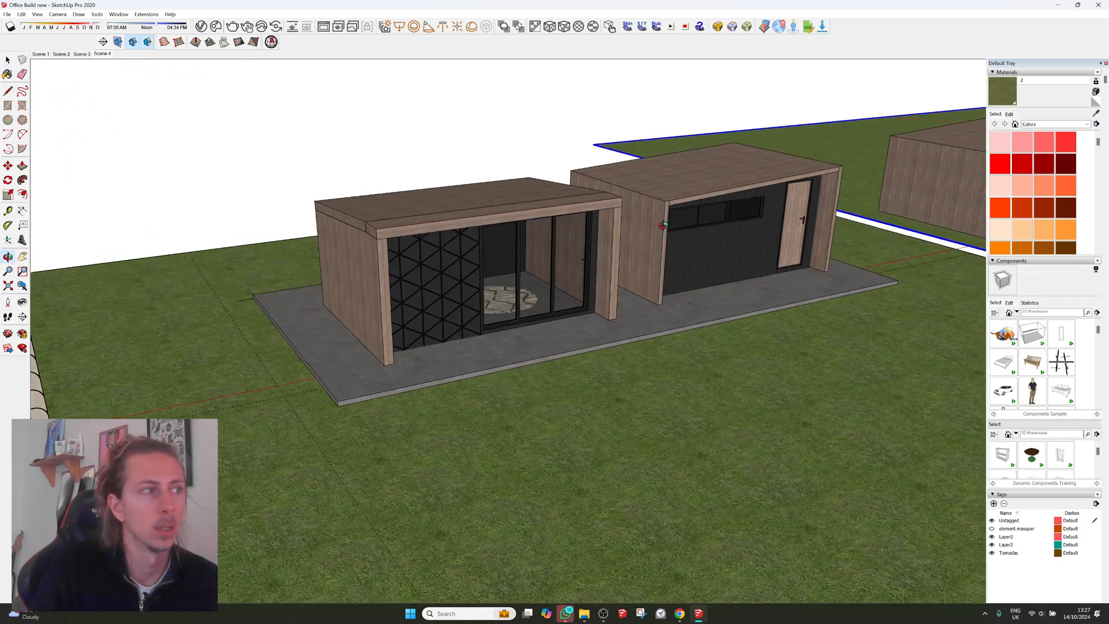
{"action": "scroll", "coordinate": [722, 196], "scroll_direction": "up", "scroll_amount": 3}
{"action": "middle_click_drag", "start_coordinate": [802, 230], "coordinate": [496, 238]}
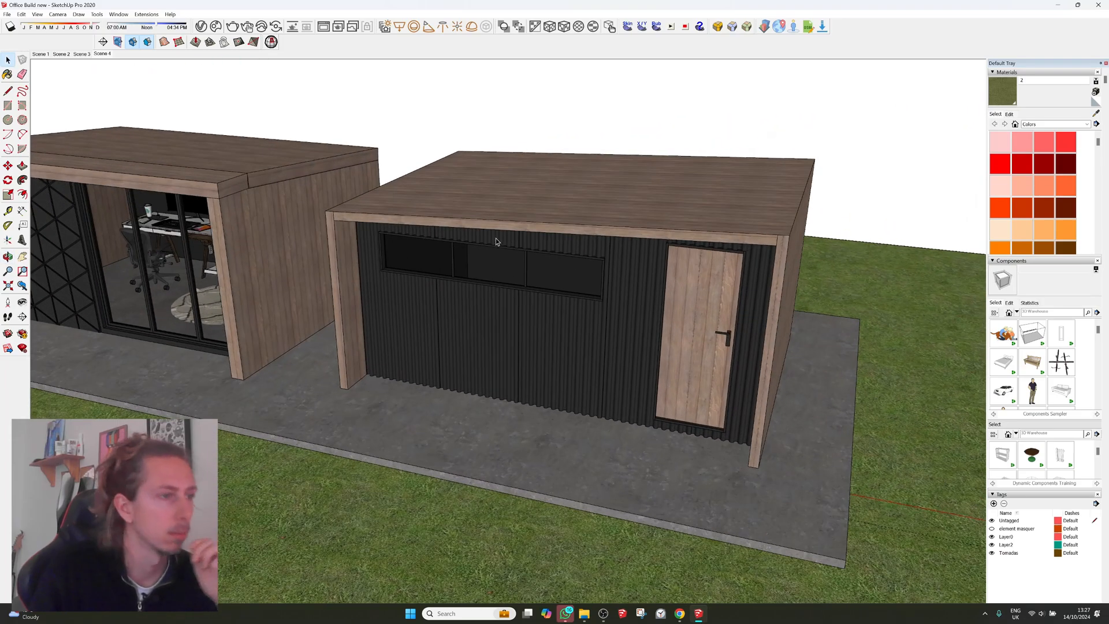
{"action": "scroll", "coordinate": [386, 276], "scroll_direction": "down", "scroll_amount": 3}
{"action": "scroll", "coordinate": [416, 260], "scroll_direction": "down", "scroll_amount": 3}
{"action": "scroll", "coordinate": [464, 242], "scroll_direction": "down", "scroll_amount": 2}
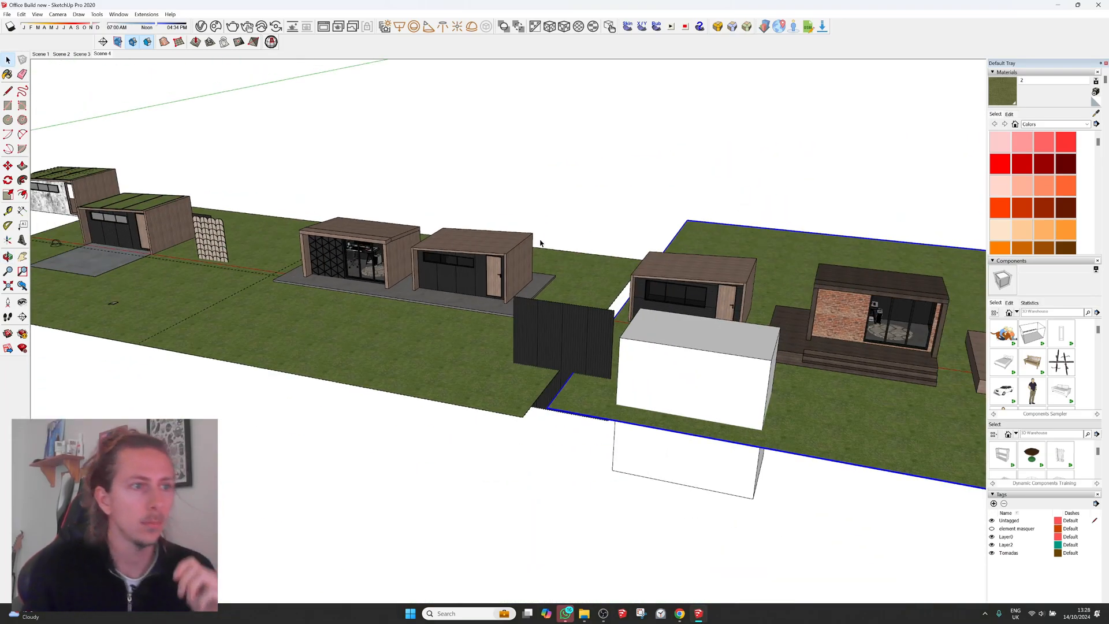
{"action": "scroll", "coordinate": [287, 246], "scroll_direction": "up", "scroll_amount": 4}
{"action": "scroll", "coordinate": [288, 242], "scroll_direction": "down", "scroll_amount": 4}
{"action": "scroll", "coordinate": [575, 241], "scroll_direction": "down", "scroll_amount": 3}
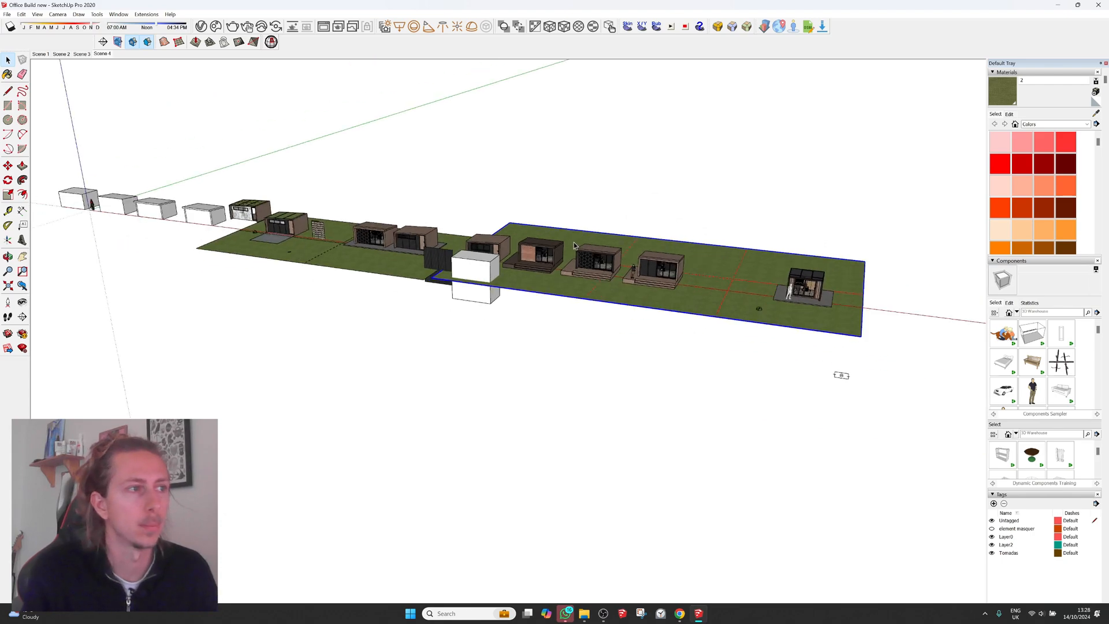
Examine the small black-framed office beside the white figure and the decked cabins with their different front claddings.
{"action": "scroll", "coordinate": [807, 287], "scroll_direction": "up", "scroll_amount": 4}
{"action": "scroll", "coordinate": [833, 295], "scroll_direction": "up", "scroll_amount": 4}
{"action": "middle_click_drag", "start_coordinate": [834, 295], "coordinate": [746, 237]}
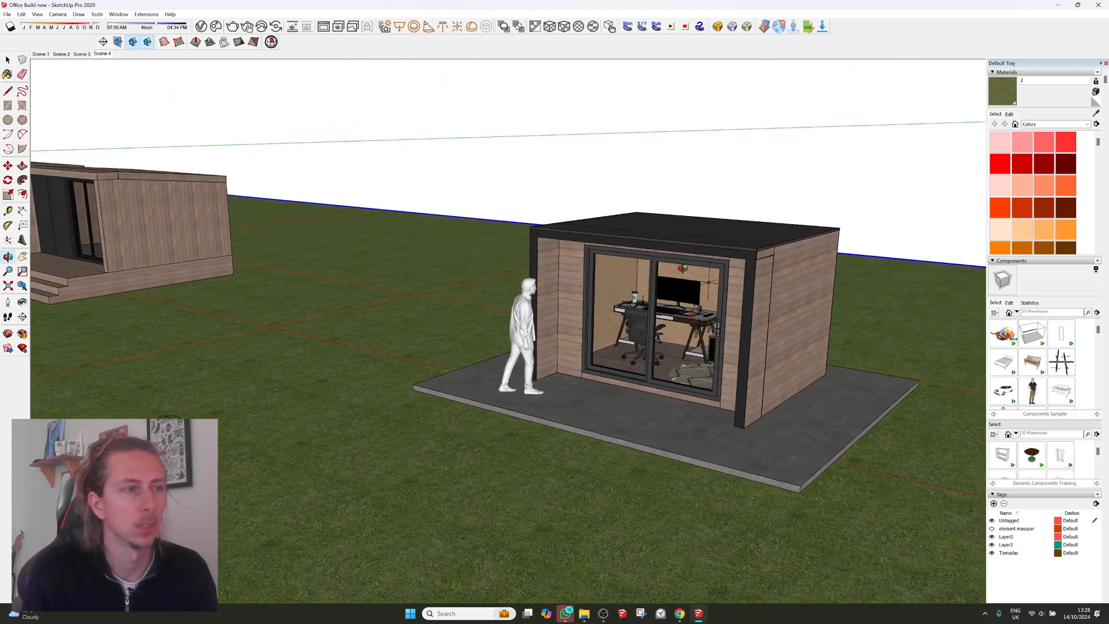
{"action": "scroll", "coordinate": [744, 366], "scroll_direction": "up", "scroll_amount": 2}
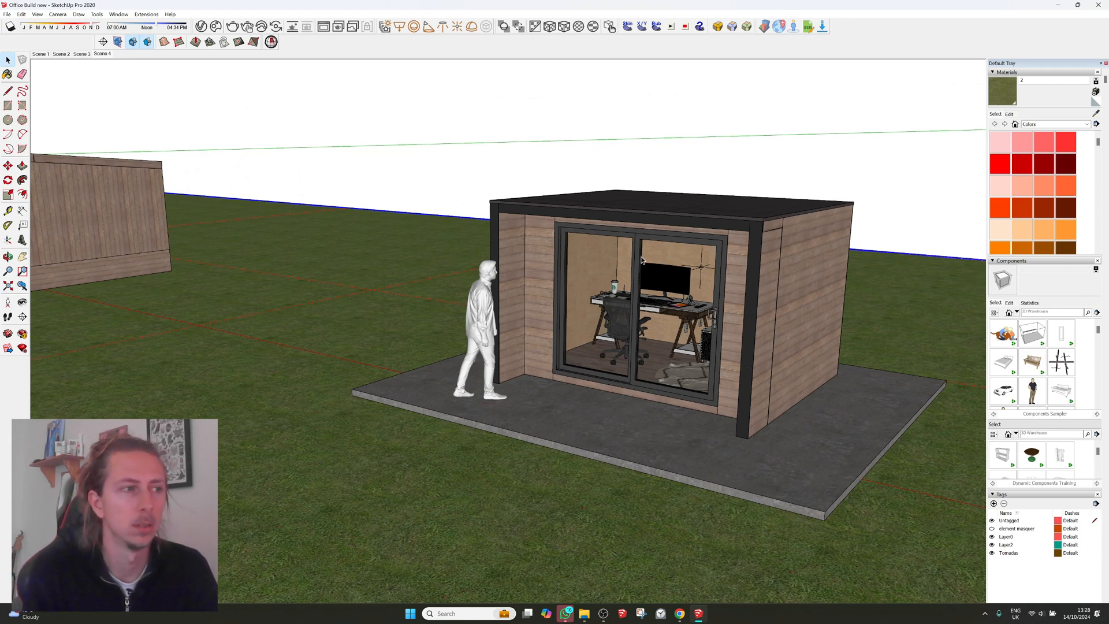
{"action": "scroll", "coordinate": [627, 306], "scroll_direction": "up", "scroll_amount": 2}
{"action": "scroll", "coordinate": [775, 247], "scroll_direction": "down", "scroll_amount": 3}
{"action": "scroll", "coordinate": [775, 247], "scroll_direction": "down", "scroll_amount": 2}
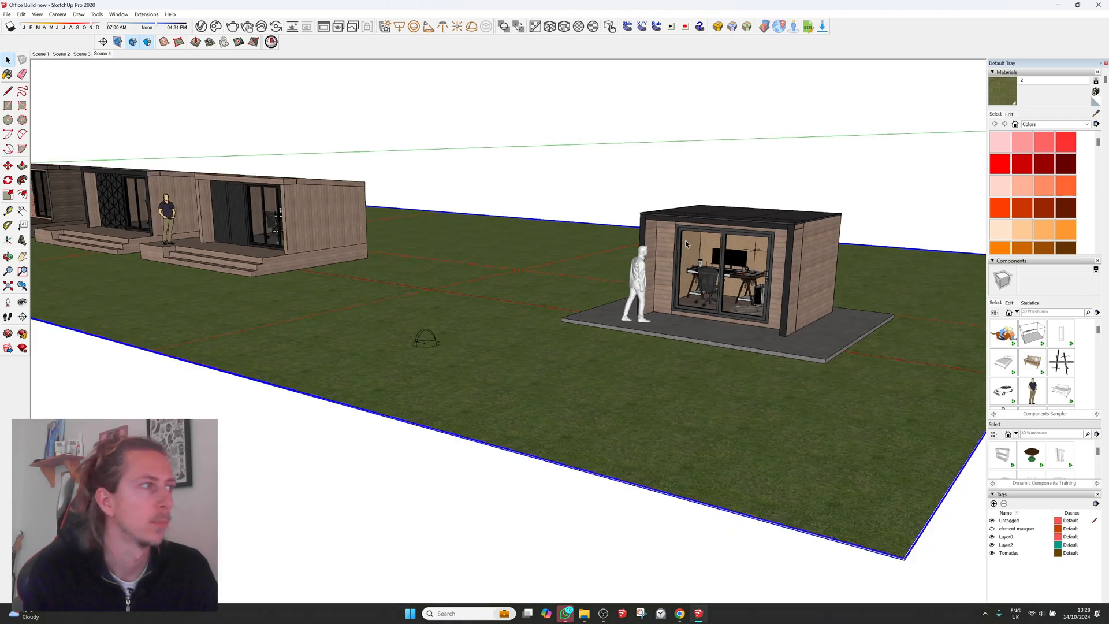
{"action": "scroll", "coordinate": [340, 229], "scroll_direction": "down", "scroll_amount": 1}
{"action": "middle_click_drag", "start_coordinate": [347, 230], "coordinate": [709, 324], "text": "shift"}
{"action": "scroll", "coordinate": [544, 307], "scroll_direction": "up", "scroll_amount": 8}
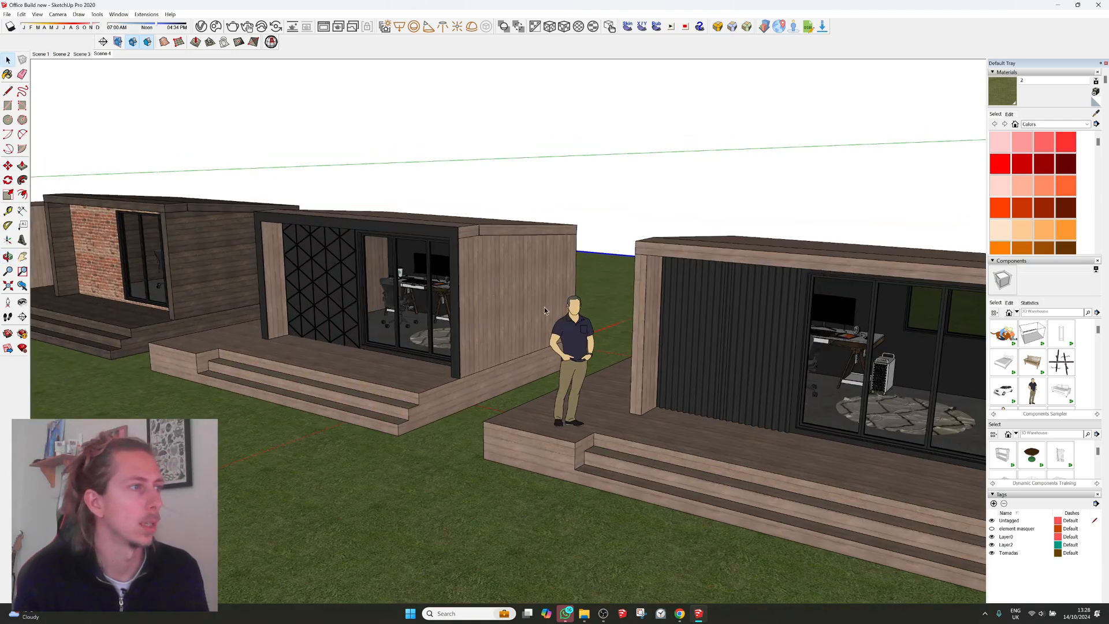
{"action": "scroll", "coordinate": [669, 247], "scroll_direction": "down", "scroll_amount": 3}
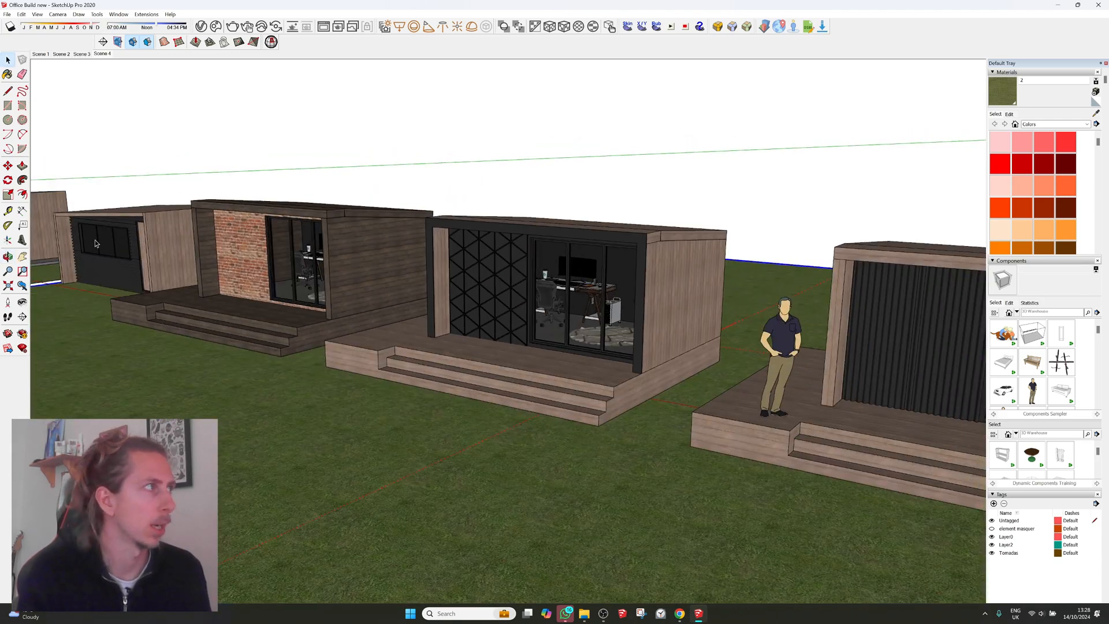
{"action": "scroll", "coordinate": [568, 295], "scroll_direction": "up", "scroll_amount": 3}
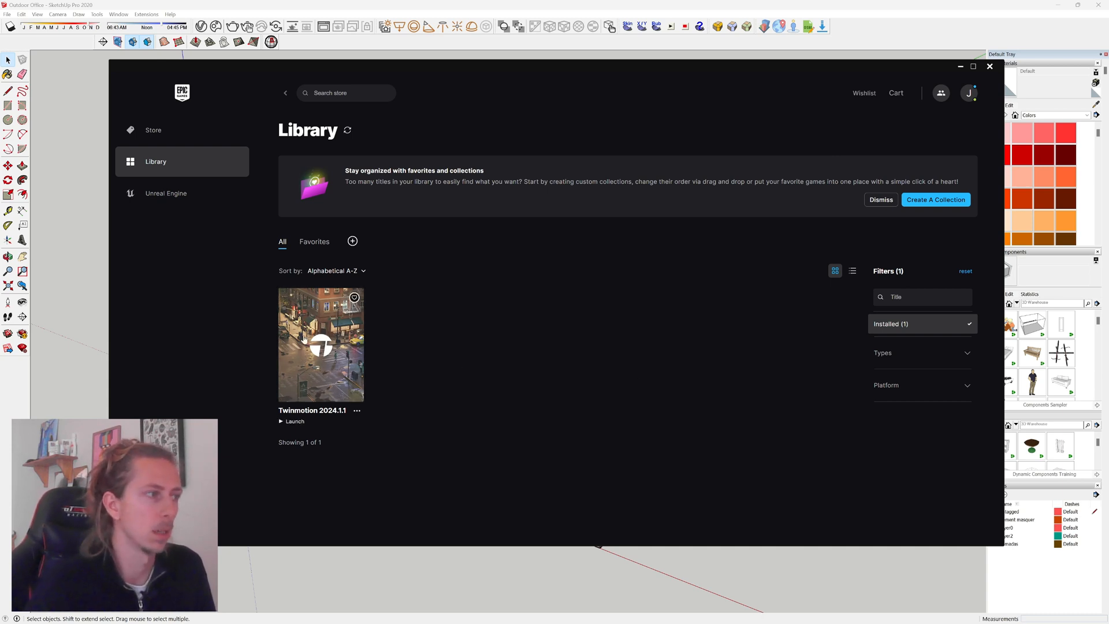
Launch Twinmotion 2024.1.1 from the Epic Games library and start a new scene.
{"action": "left_click", "coordinate": [332, 357]}
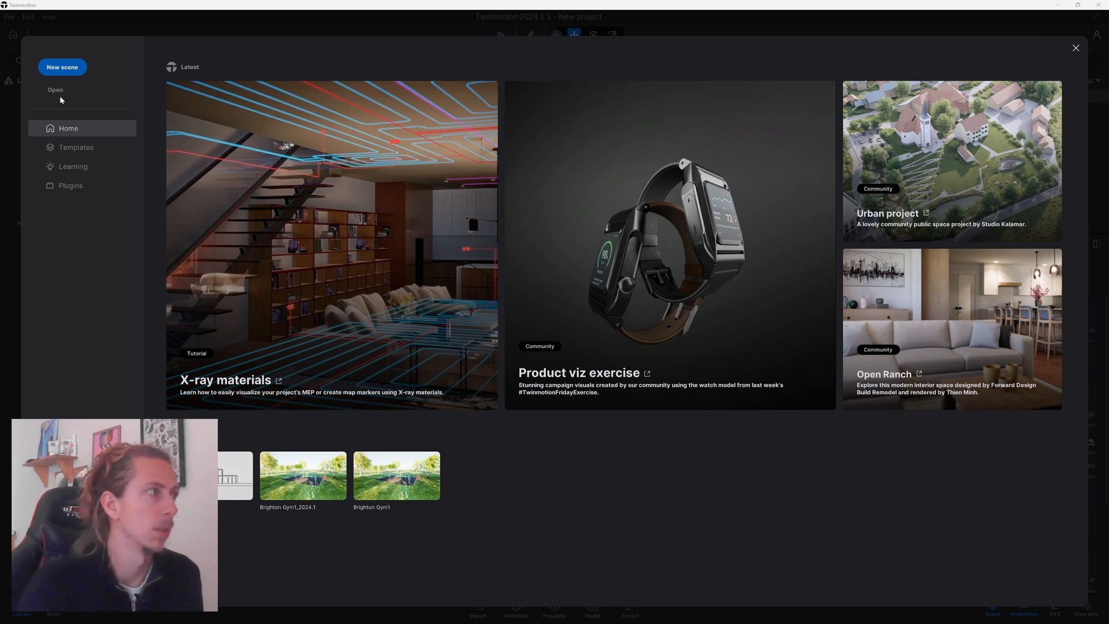
{"action": "left_click", "coordinate": [69, 70]}
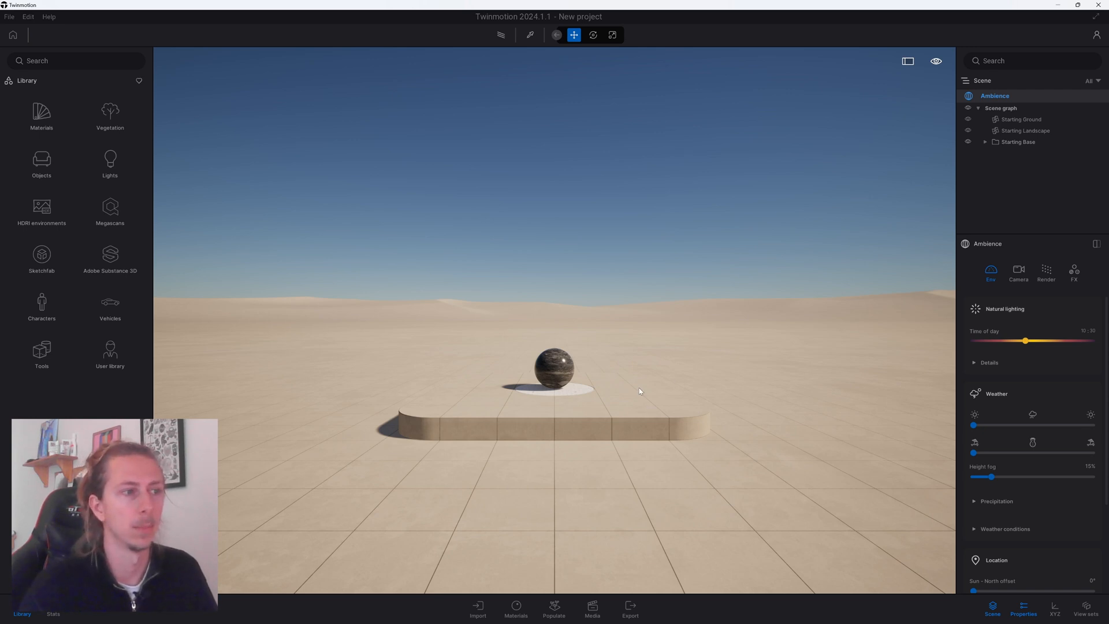
{"action": "mouse_move", "coordinate": [649, 379]}
{"action": "middle_mouse_down", "text": "shift"}
{"action": "mouse_move", "coordinate": [635, 416]}
{"action": "mouse_move", "coordinate": [601, 439]}
{"action": "mouse_move", "coordinate": [635, 474]}
{"action": "mouse_move", "coordinate": [655, 359]}
{"action": "middle_mouse_up", "text": "shift"}
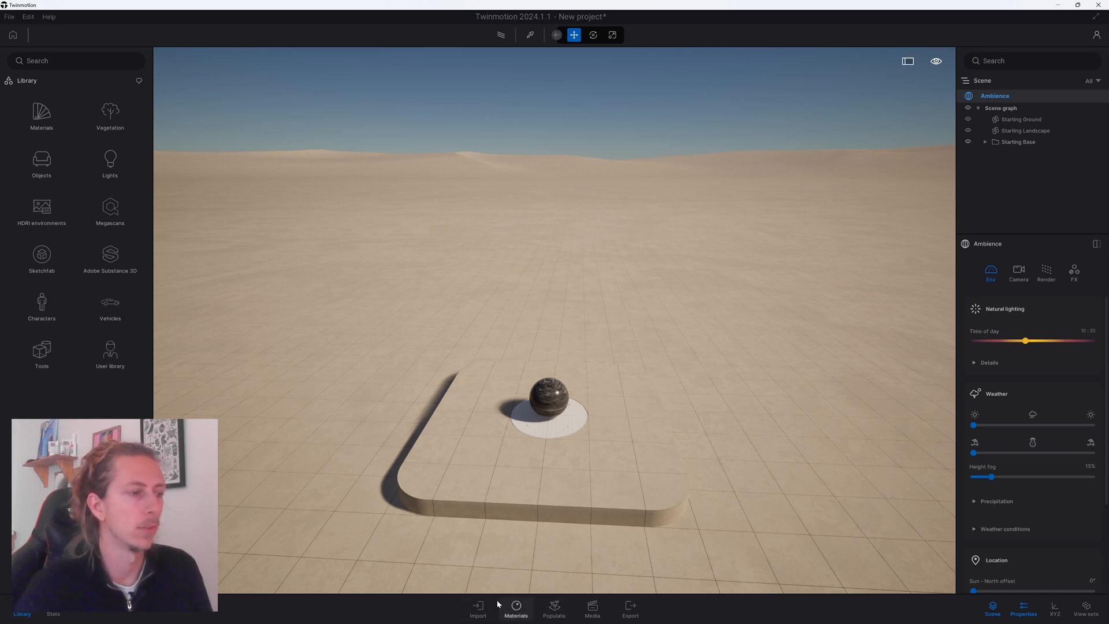
Show the scene's materials and expand the Starting Base folder in the scene graph.
{"action": "left_click", "coordinate": [516, 606]}
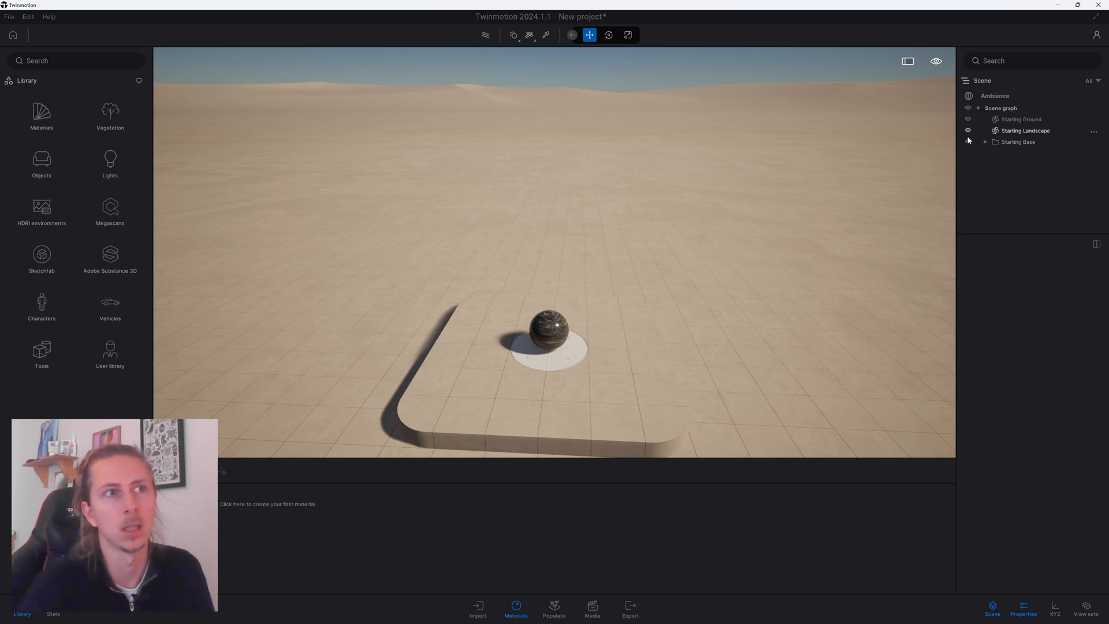
{"action": "left_click", "coordinate": [978, 108]}
{"action": "left_click", "coordinate": [978, 109]}
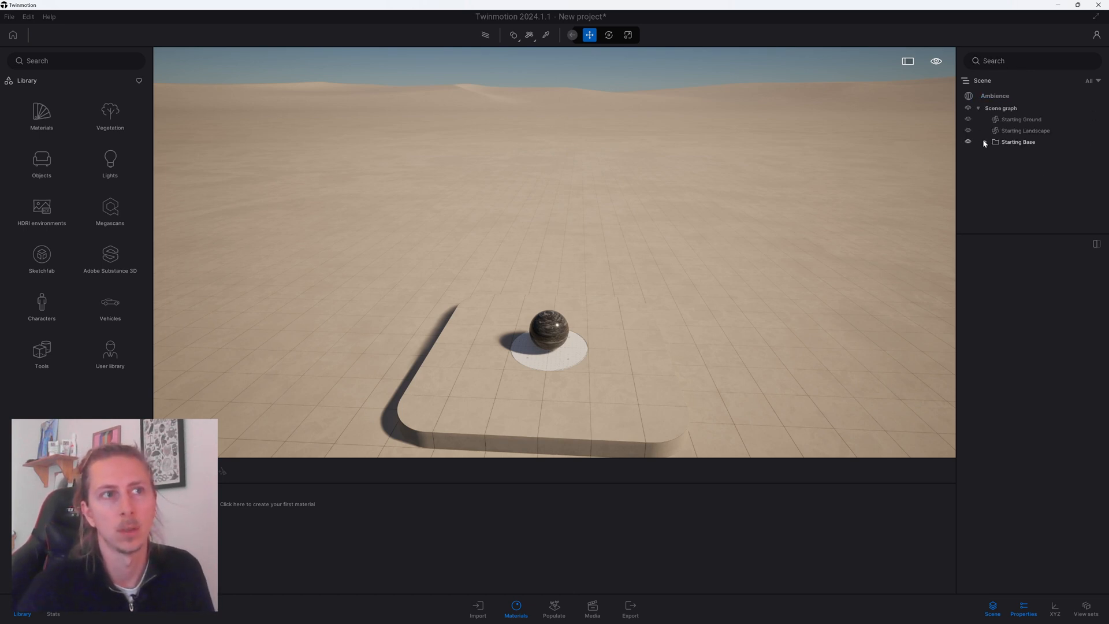
{"action": "left_click", "coordinate": [985, 142]}
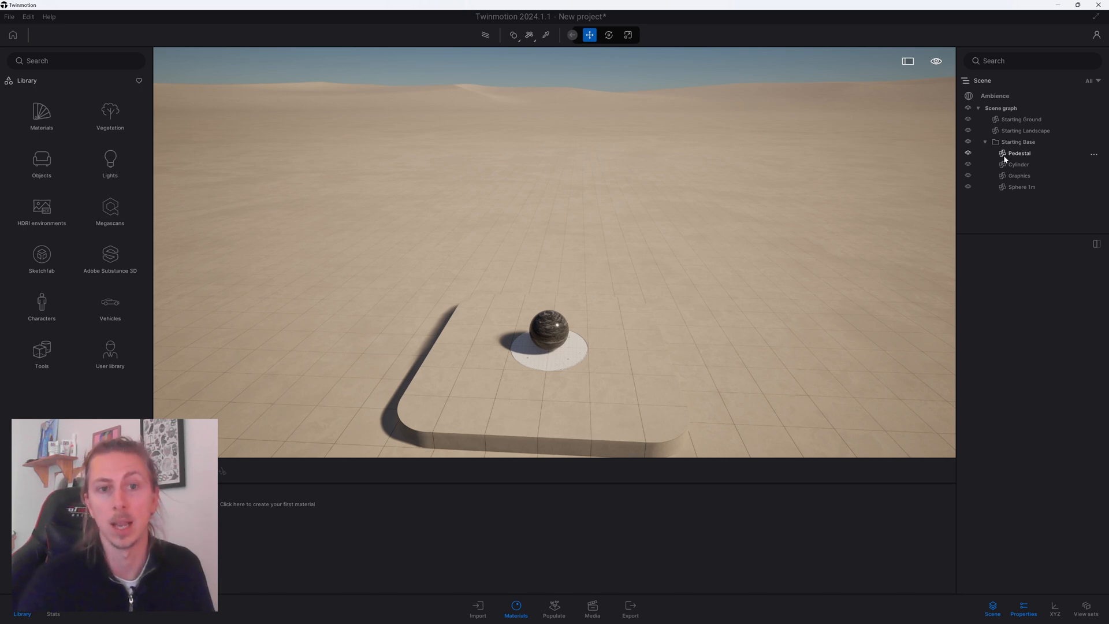
Hide everything in the scene graph and show it again.
{"action": "left_click", "coordinate": [969, 108]}
{"action": "left_click", "coordinate": [969, 108]}
{"action": "left_click", "coordinate": [968, 109]}
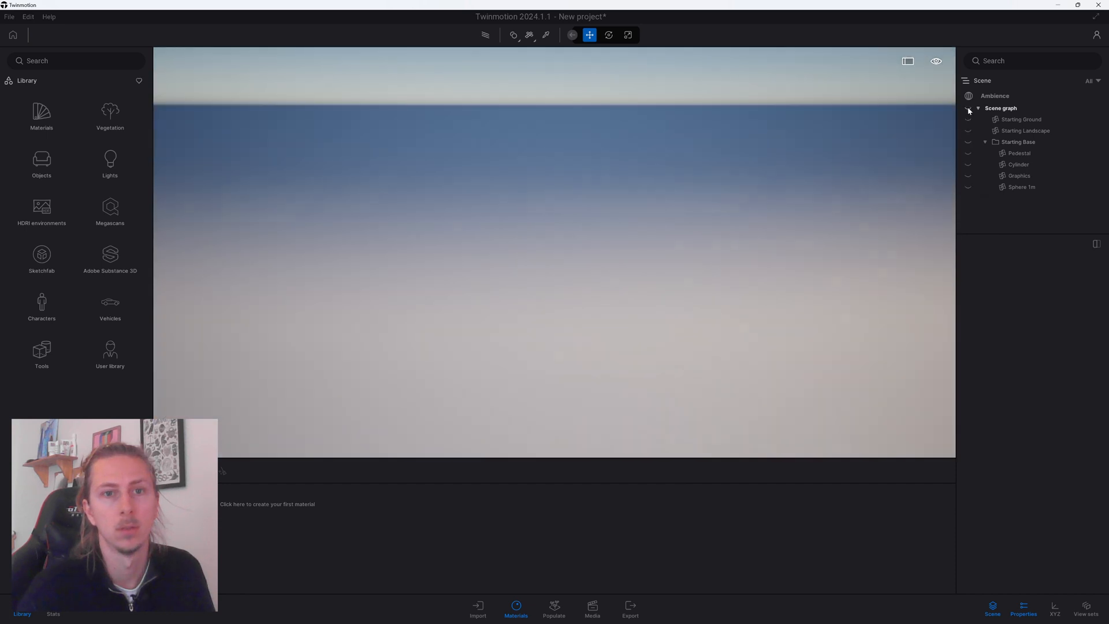
{"action": "left_click", "coordinate": [968, 109]}
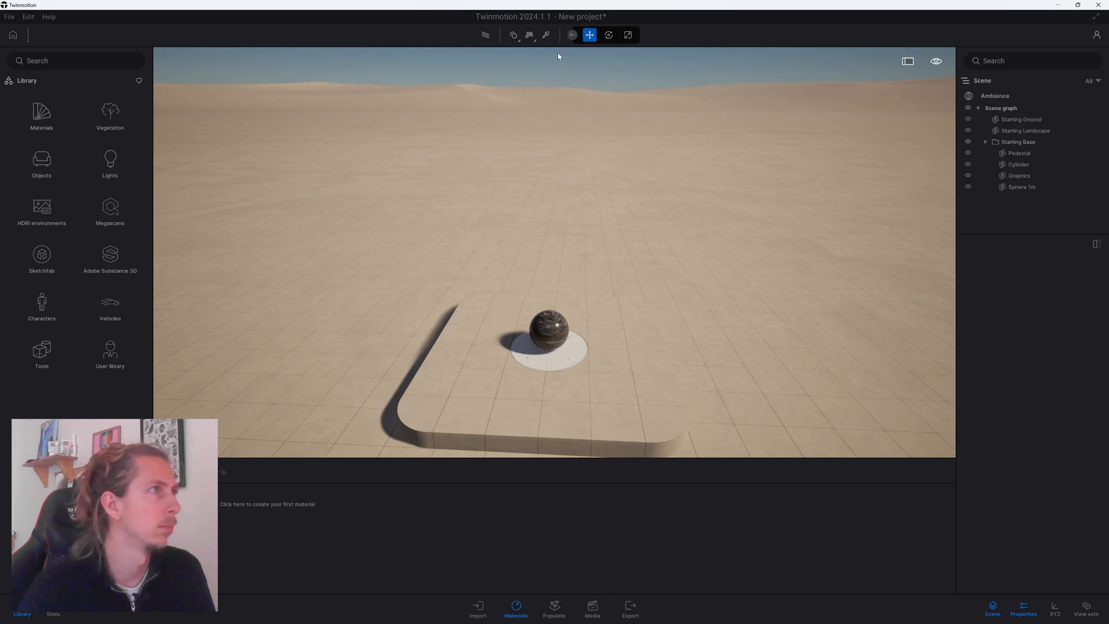
View the sphere and pedestal of the starting scene from different distances and angles.
{"action": "left_click", "coordinate": [609, 37]}
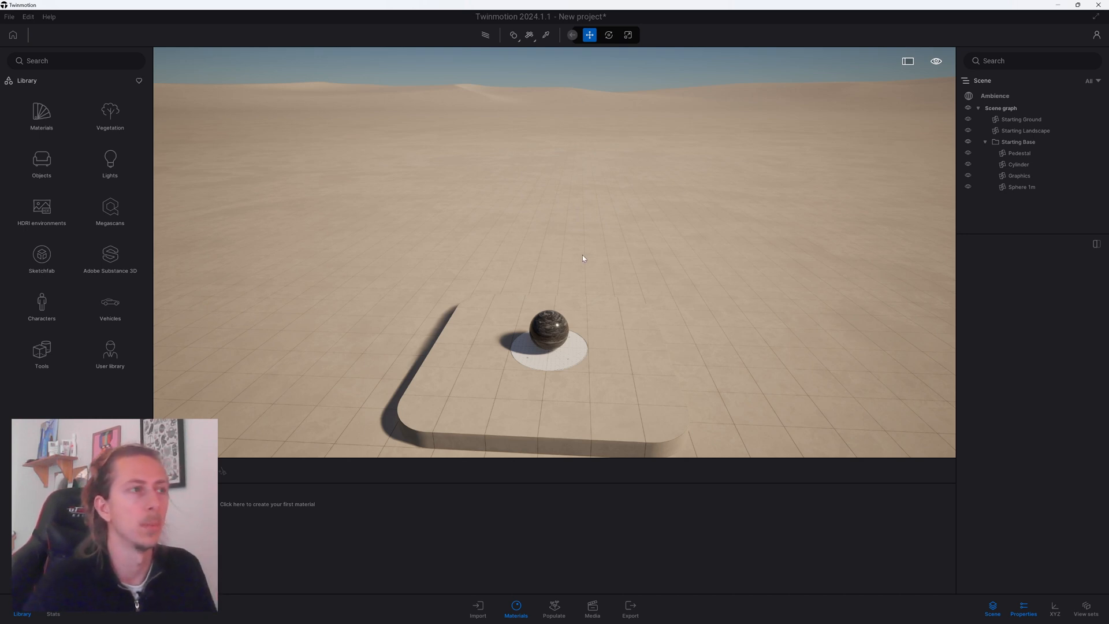
{"action": "scroll", "coordinate": [584, 255], "scroll_direction": "down", "scroll_amount": 3}
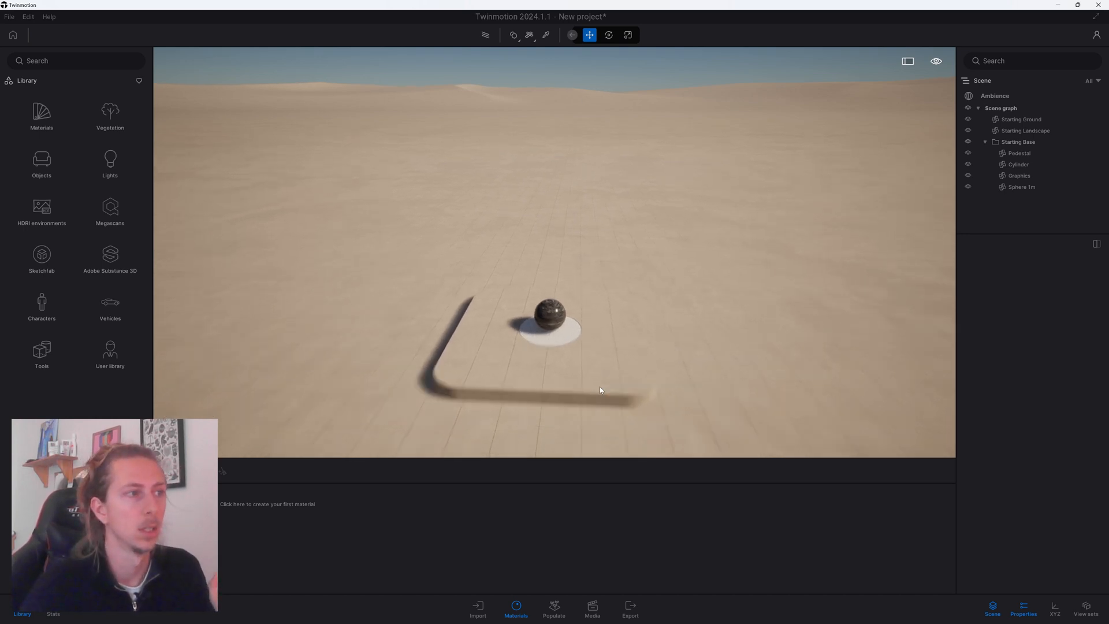
{"action": "scroll", "coordinate": [600, 387], "scroll_direction": "up", "scroll_amount": 4}
{"action": "scroll", "coordinate": [636, 297], "scroll_direction": "down", "scroll_amount": 3}
{"action": "middle_click_drag", "start_coordinate": [635, 297], "coordinate": [566, 289], "text": "shift"}
{"action": "scroll", "coordinate": [604, 314], "scroll_direction": "up", "scroll_amount": 3}
{"action": "scroll", "coordinate": [604, 314], "scroll_direction": "down", "scroll_amount": 3}
{"action": "scroll", "coordinate": [606, 315], "scroll_direction": "up", "scroll_amount": 3}
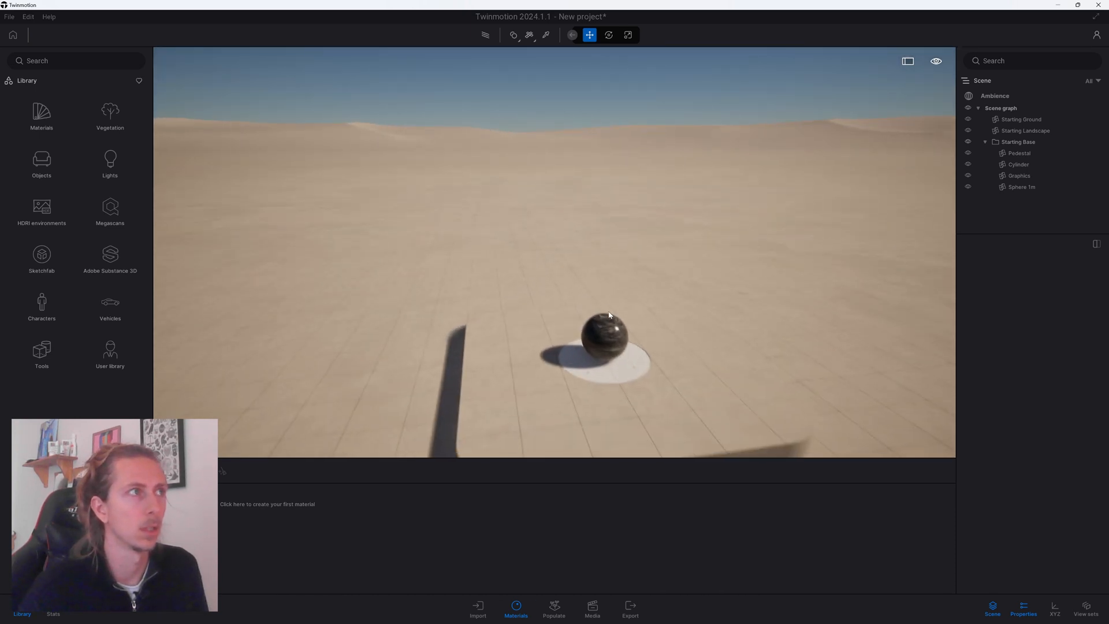
{"action": "scroll", "coordinate": [607, 315], "scroll_direction": "down", "scroll_amount": 2}
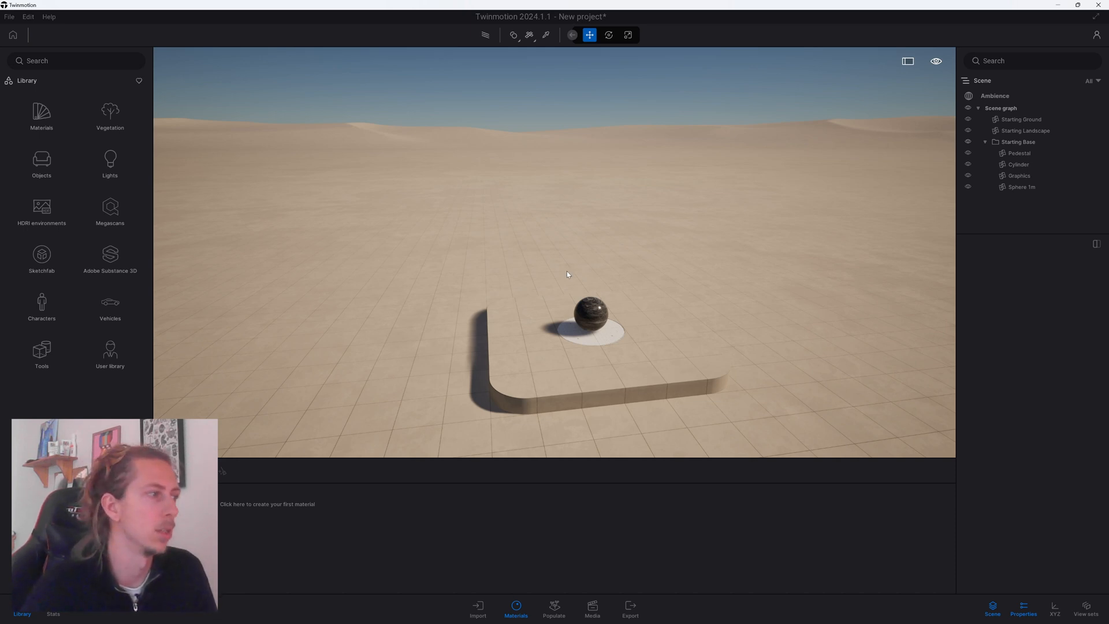
{"action": "scroll", "coordinate": [514, 220], "scroll_direction": "down", "scroll_amount": 2}
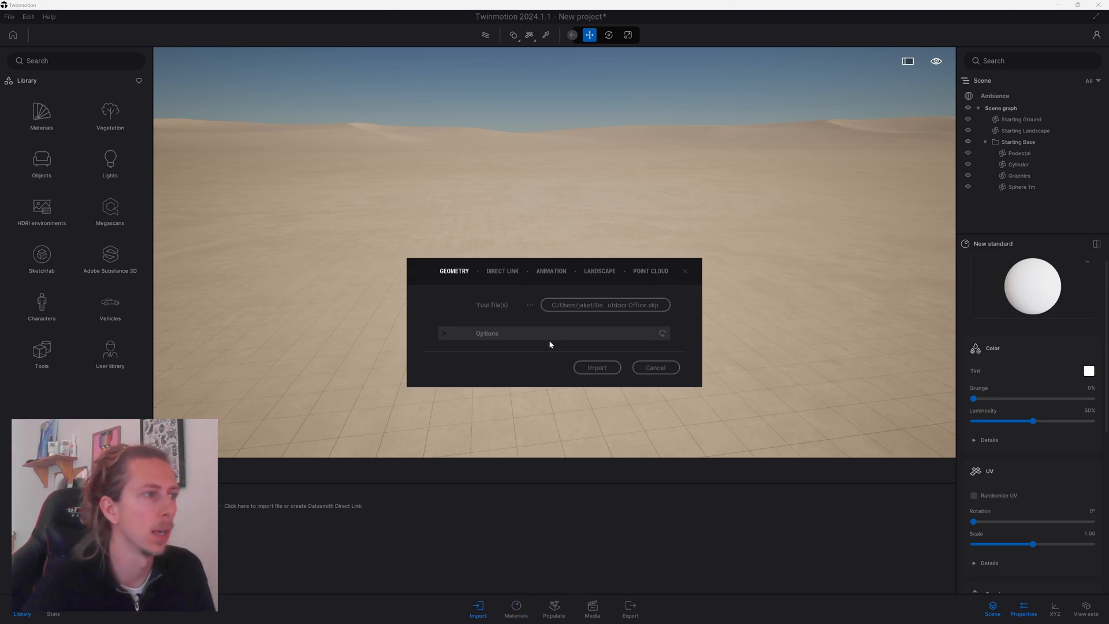
Import the Outdoor Office.skp file as geometry with the Keep hierarchy option.
{"action": "left_click", "coordinate": [444, 335]}
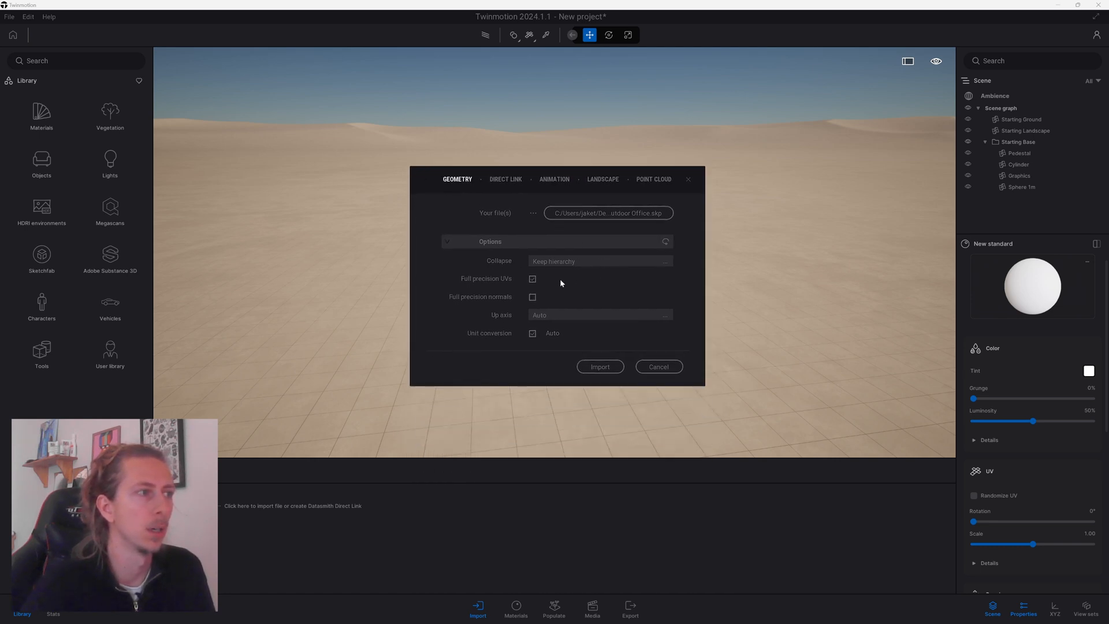
{"action": "left_click", "coordinate": [602, 365]}
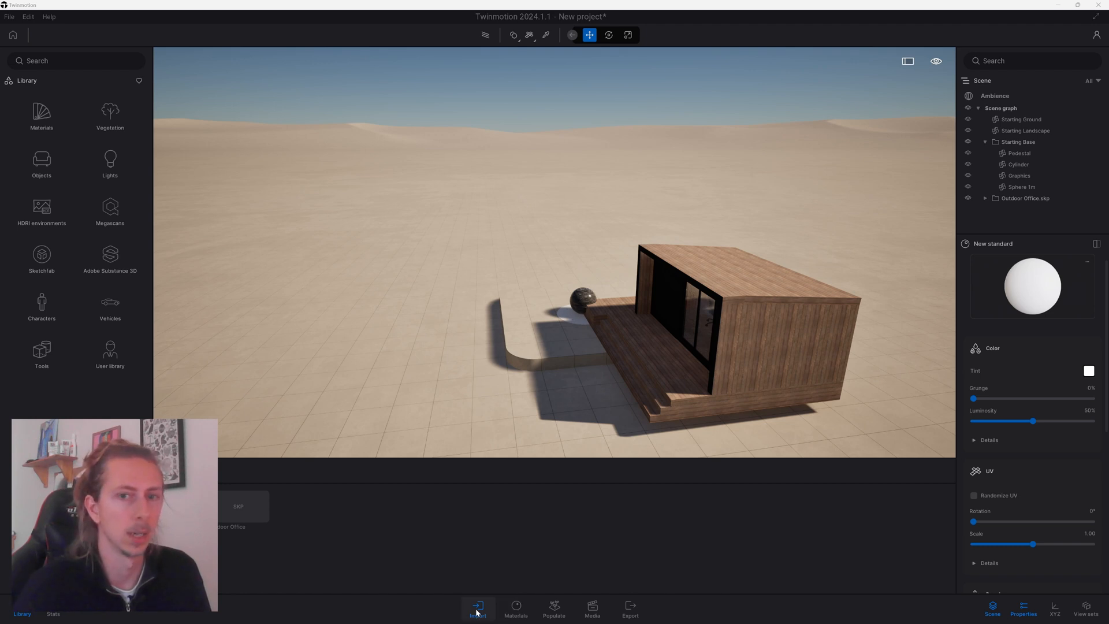
{"action": "mouse_move", "coordinate": [254, 507]}
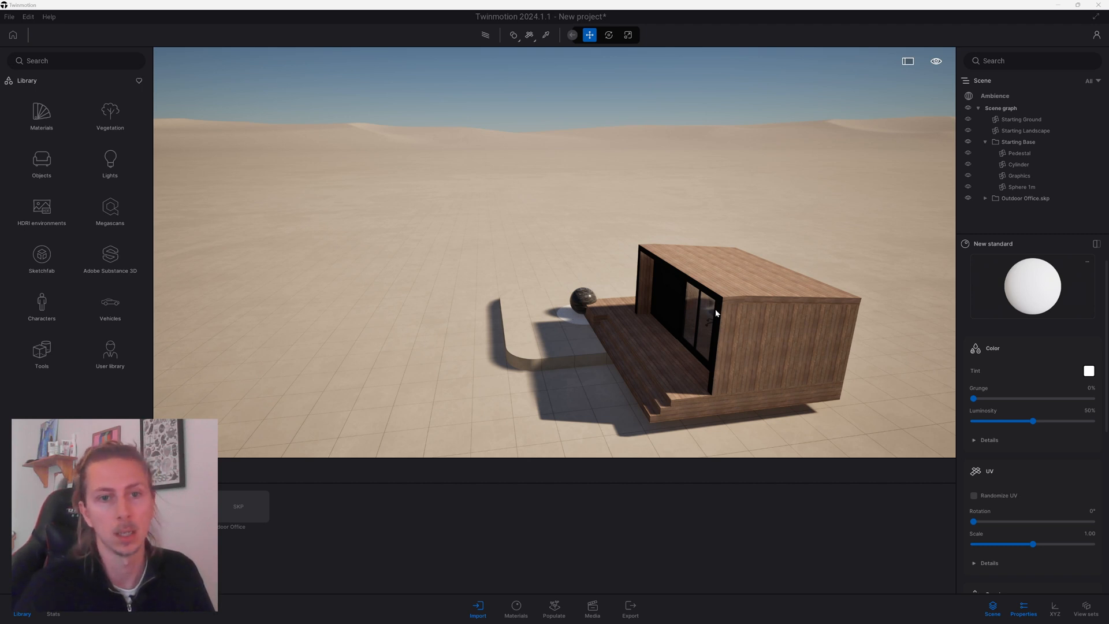
Inspect the imported outdoor office and its position relative to the starting pedestal from several angles.
{"action": "left_click_drag", "start_coordinate": [716, 313], "coordinate": [616, 294]}
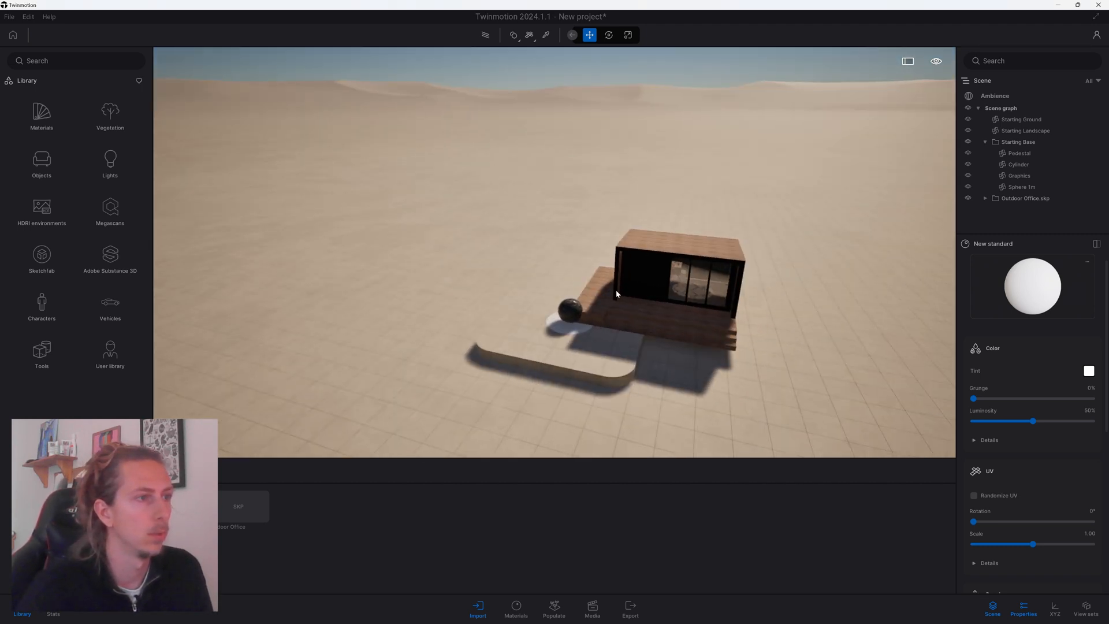
{"action": "scroll", "coordinate": [769, 277], "scroll_direction": "up", "scroll_amount": 5}
{"action": "scroll", "coordinate": [713, 294], "scroll_direction": "down", "scroll_amount": 3}
{"action": "middle_click_drag", "start_coordinate": [787, 273], "coordinate": [544, 263]}
{"action": "scroll", "coordinate": [544, 263], "scroll_direction": "up", "scroll_amount": 2}
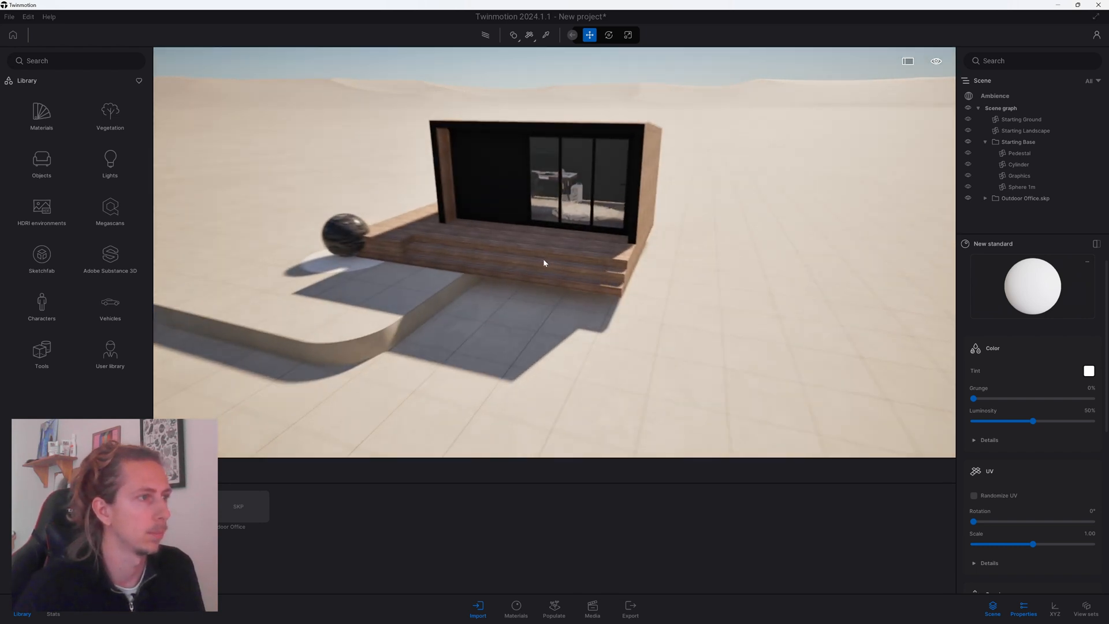
{"action": "scroll", "coordinate": [543, 260], "scroll_direction": "down", "scroll_amount": 2}
{"action": "middle_click_drag", "start_coordinate": [477, 221], "coordinate": [477, 300], "text": "shift"}
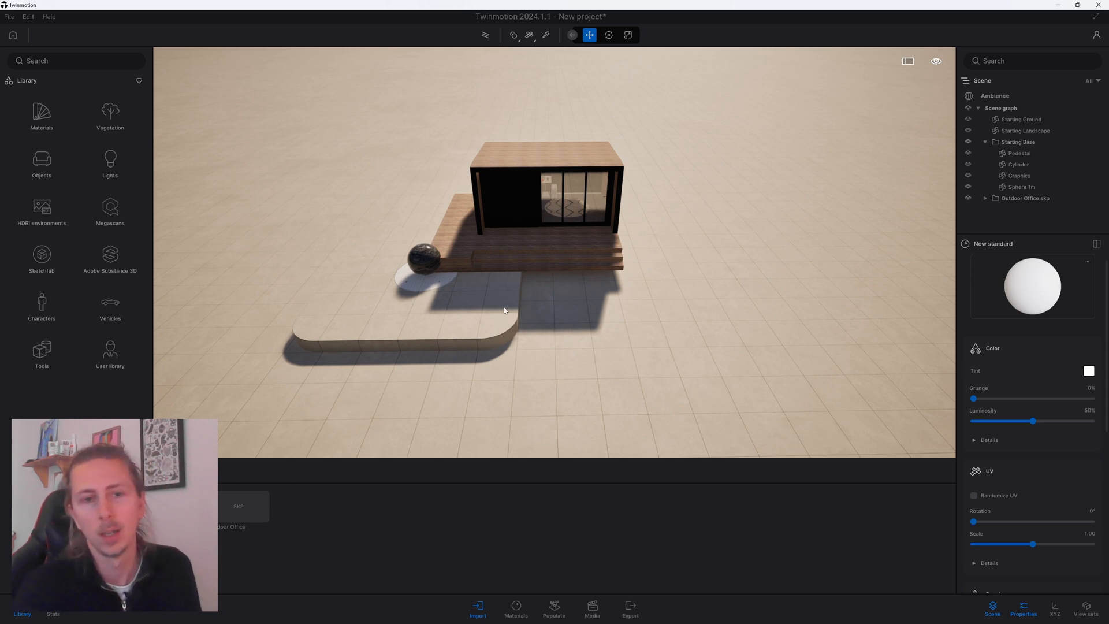
Select the Pedestal in front of the office and hide it.
{"action": "middle_click_drag", "start_coordinate": [587, 302], "coordinate": [541, 327], "text": "shift"}
{"action": "left_click", "coordinate": [501, 294]}
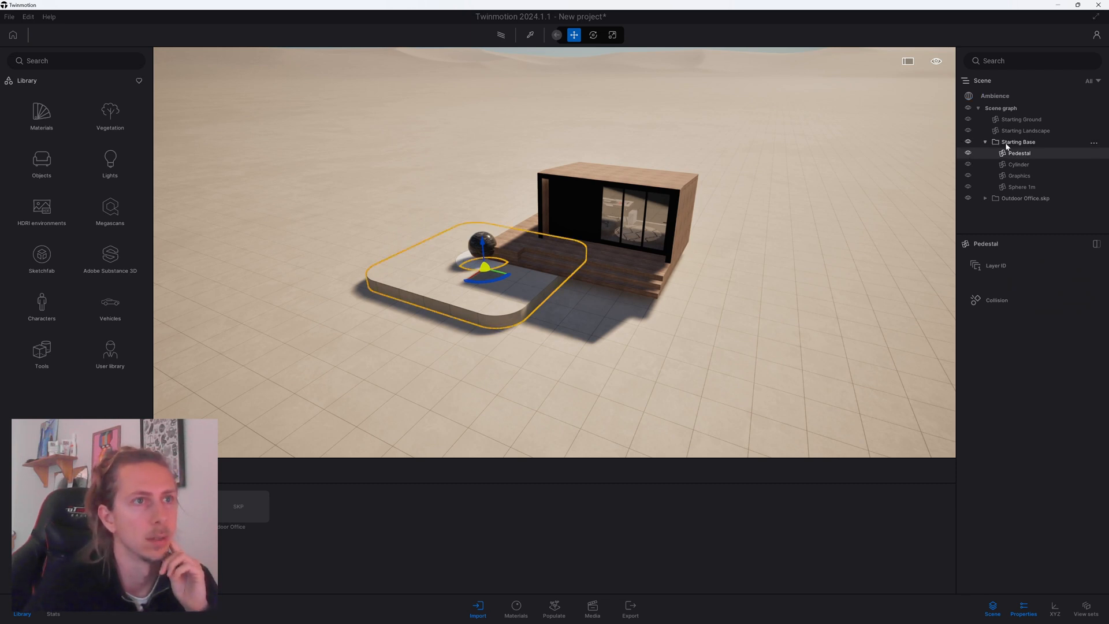
{"action": "left_click", "coordinate": [968, 154]}
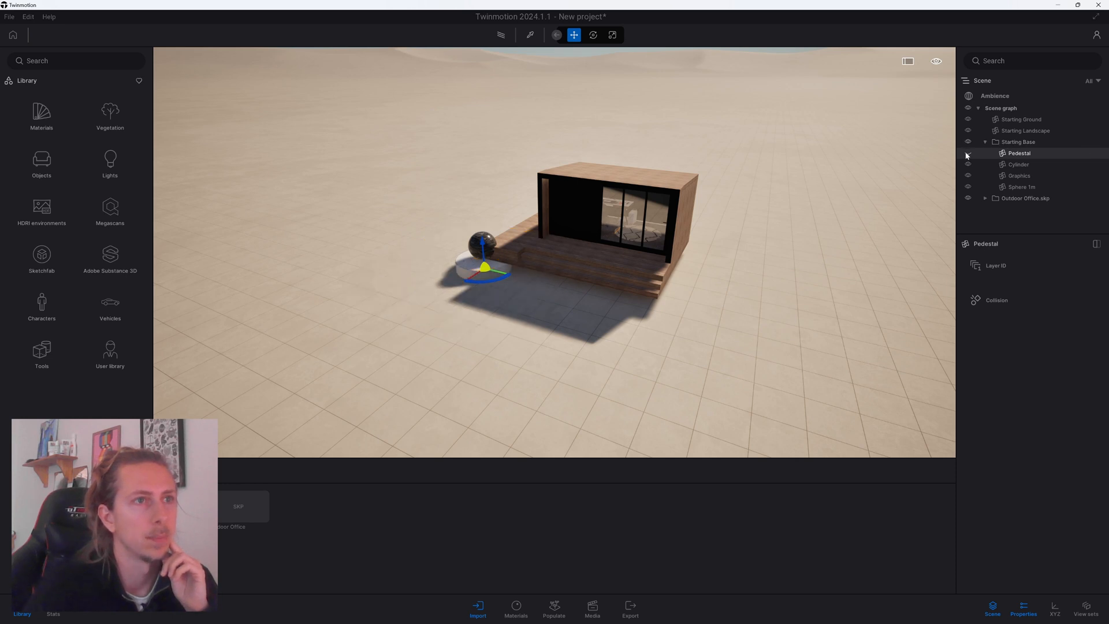
Hide the whole Starting Base folder, toggling its visibility to compare the scene with and without it.
{"action": "left_click", "coordinate": [968, 142]}
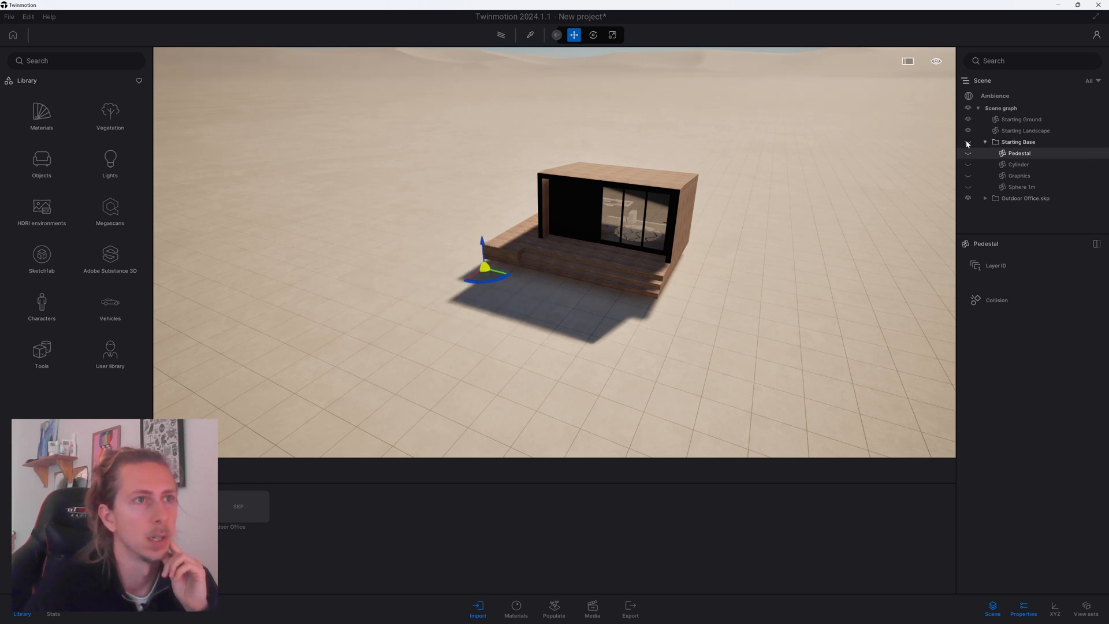
{"action": "left_click", "coordinate": [968, 142]}
{"action": "left_click", "coordinate": [968, 142]}
{"action": "left_click", "coordinate": [968, 142]}
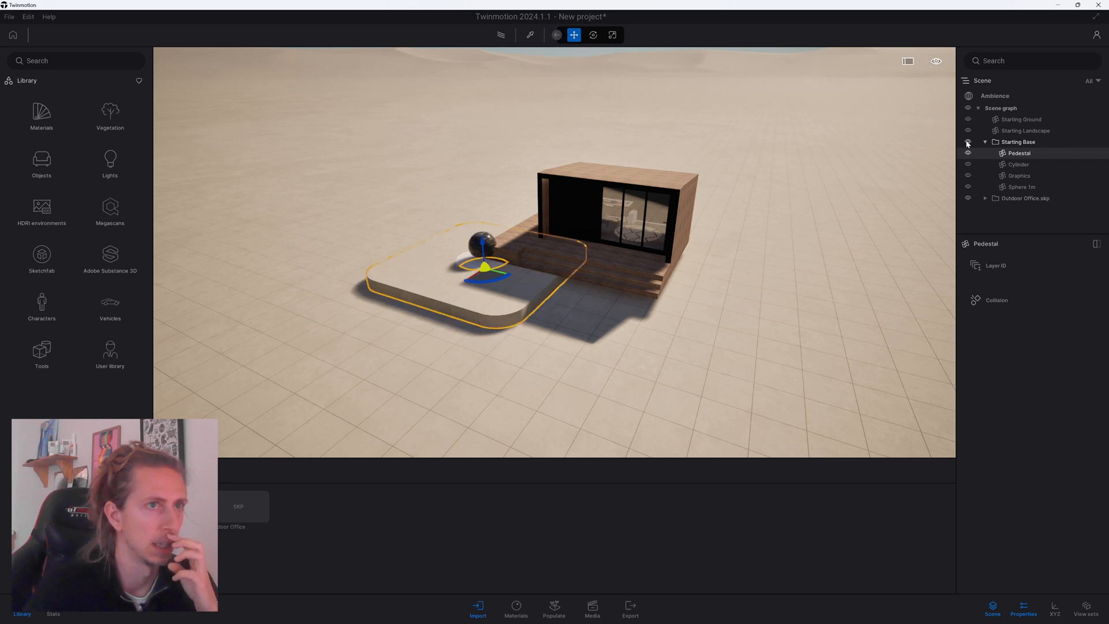
{"action": "left_click", "coordinate": [968, 142]}
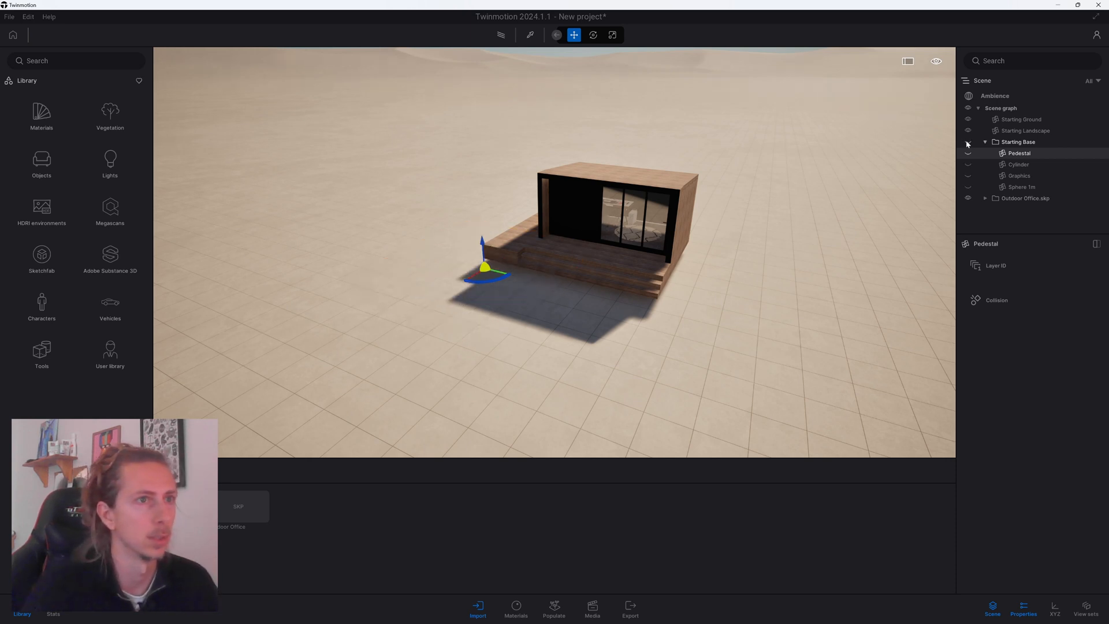
Select Outdoor Office.skp, expand its hierarchy, look through the nested groups, and toggle the model's visibility off and on.
{"action": "left_click", "coordinate": [1015, 200]}
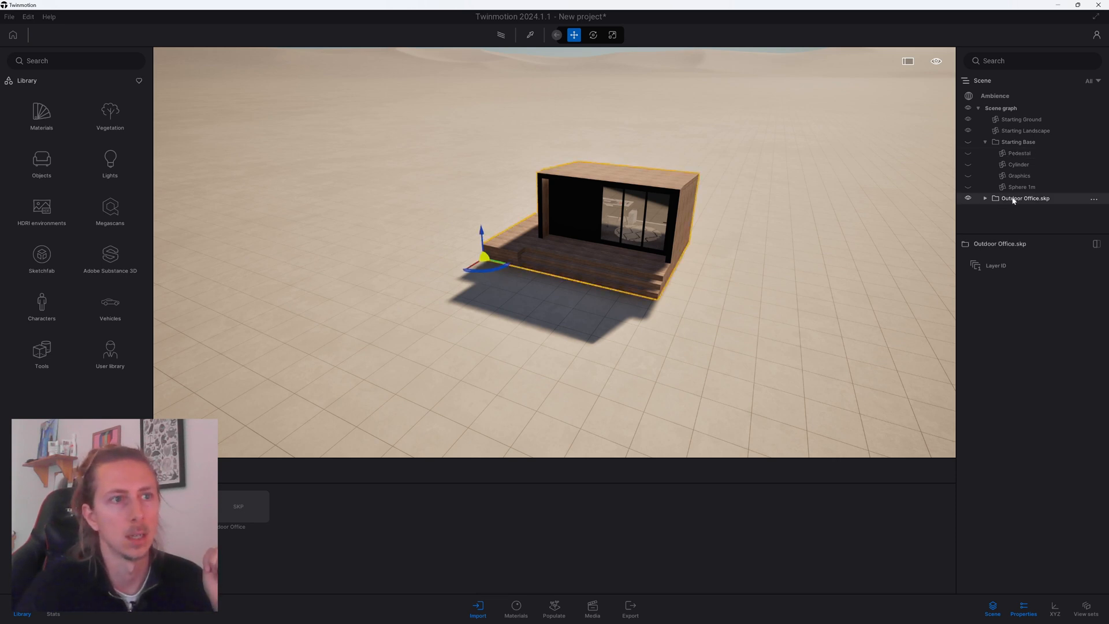
{"action": "left_click", "coordinate": [985, 198]}
{"action": "scroll", "coordinate": [986, 202], "scroll_direction": "down", "scroll_amount": 7}
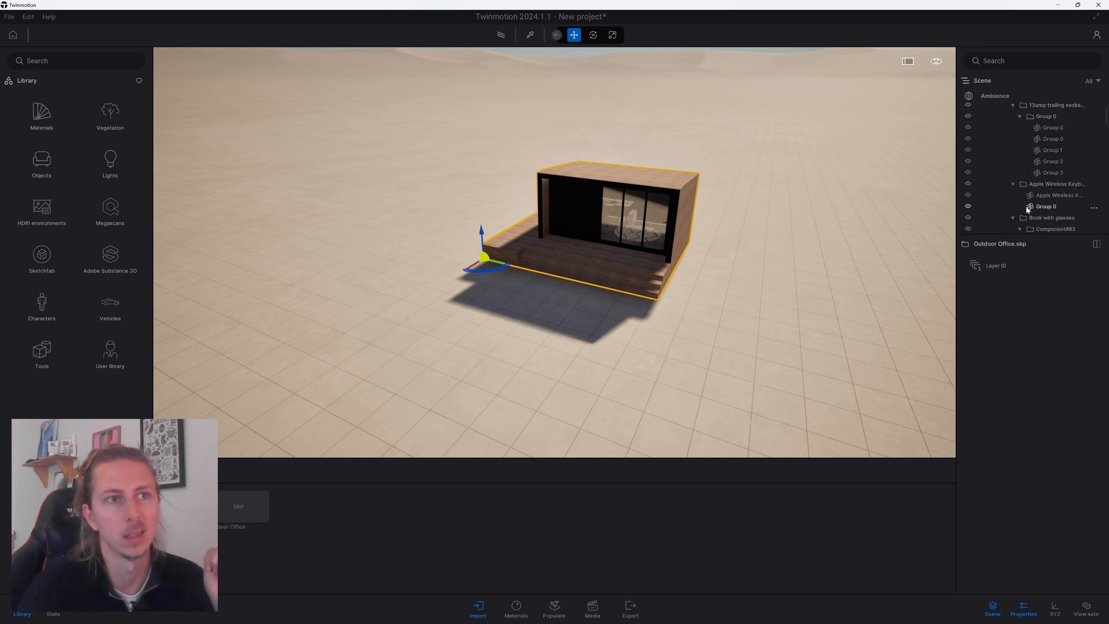
{"action": "scroll", "coordinate": [980, 189], "scroll_direction": "down", "scroll_amount": 2}
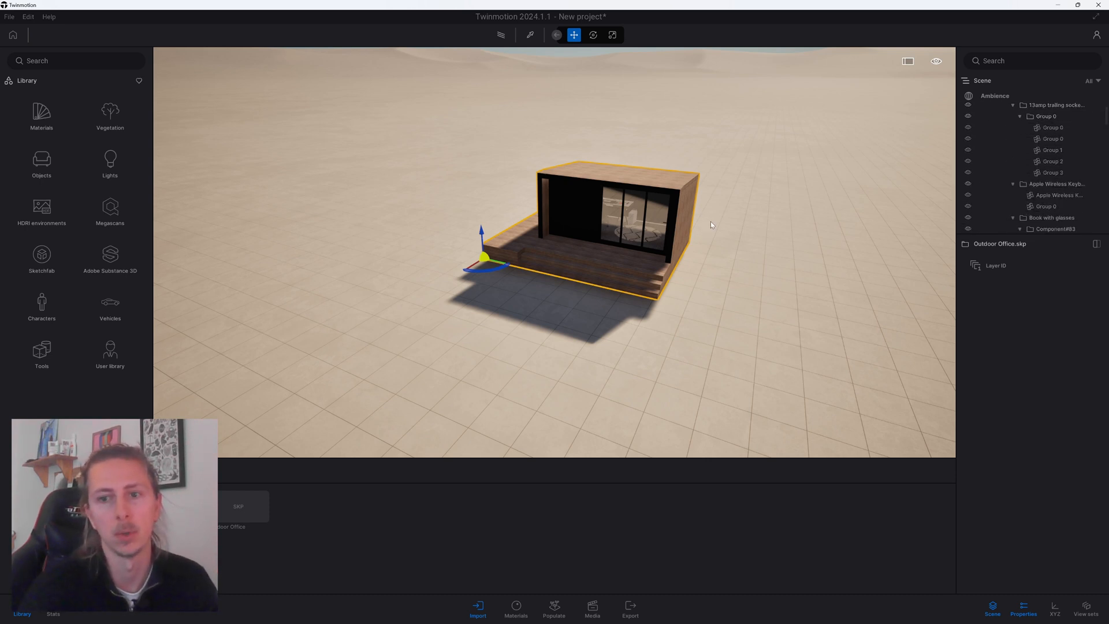
{"action": "scroll", "coordinate": [1047, 175], "scroll_direction": "up", "scroll_amount": 3}
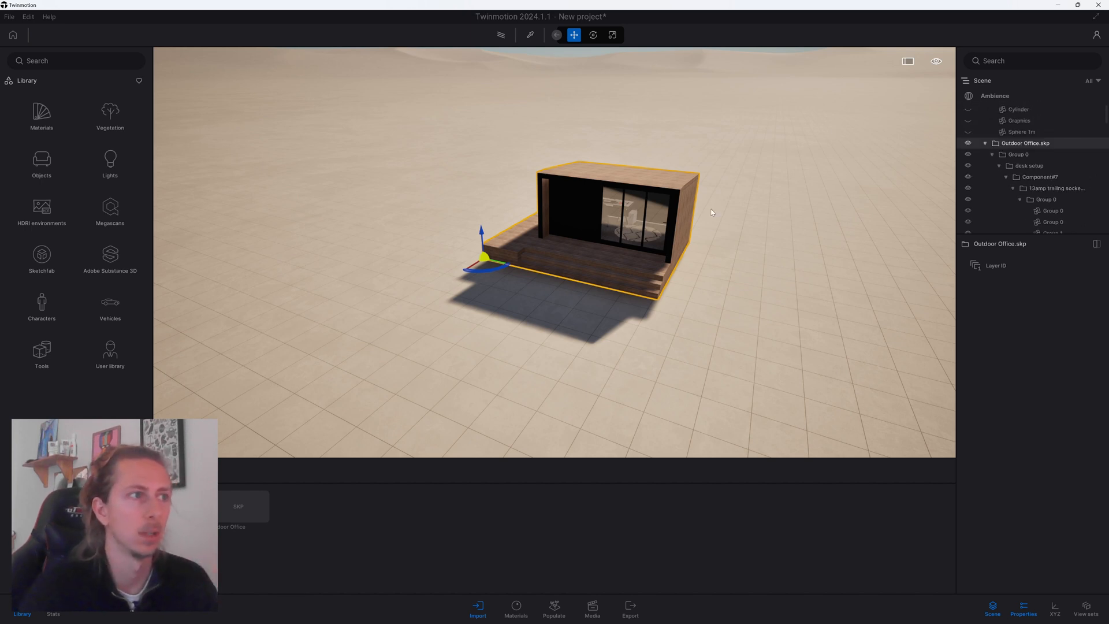
{"action": "scroll", "coordinate": [724, 223], "scroll_direction": "up", "scroll_amount": 3}
{"action": "scroll", "coordinate": [1016, 162], "scroll_direction": "up", "scroll_amount": 3}
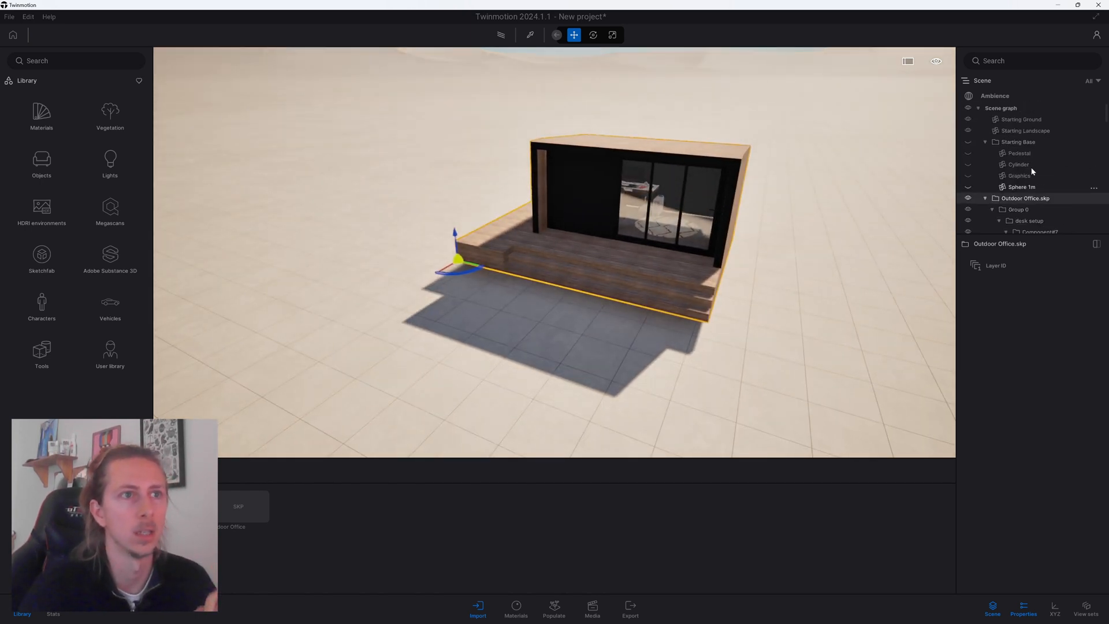
{"action": "left_click", "coordinate": [968, 198]}
{"action": "left_click", "coordinate": [969, 198]}
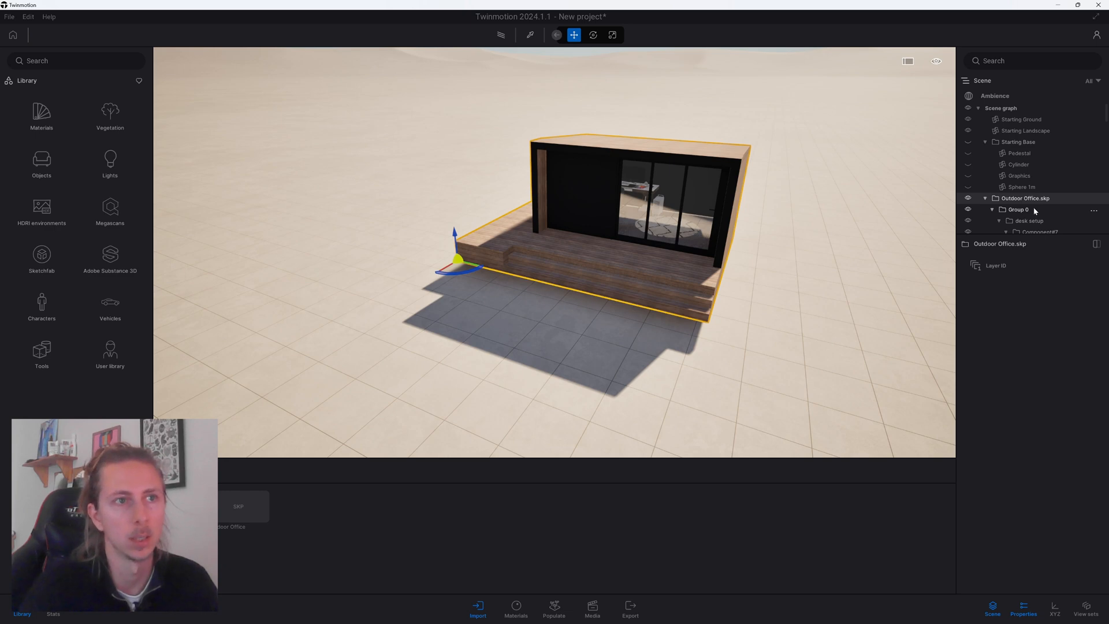
View the office closer from the corner between its glazed front and timber side wall.
{"action": "right_click_drag", "start_coordinate": [840, 284], "coordinate": [837, 219]}
{"action": "middle_click_drag", "start_coordinate": [837, 219], "coordinate": [729, 266]}
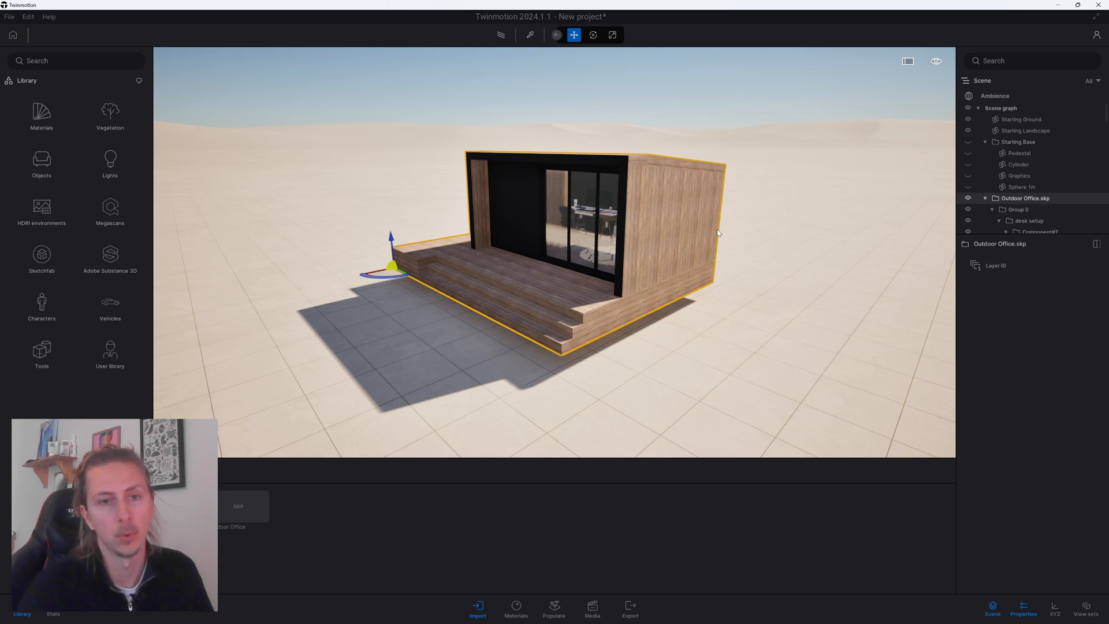
{"action": "scroll", "coordinate": [718, 233], "scroll_direction": "up", "scroll_amount": 5}
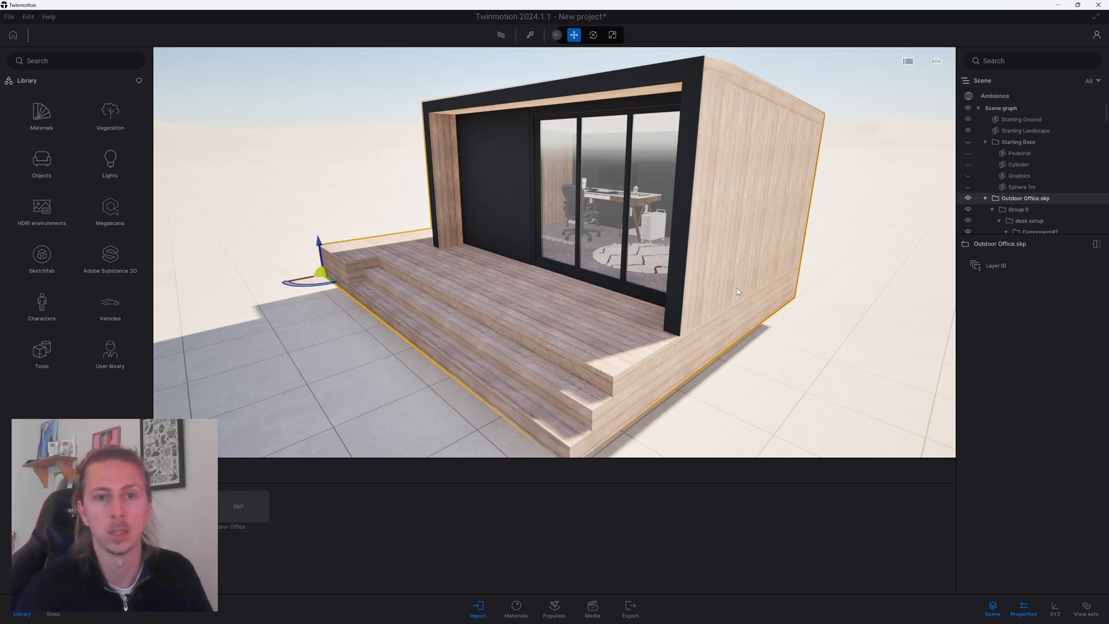
Open the library's Wood materials and browse to the Old planks material, checking the office's timber cladding for comparison.
{"action": "left_click", "coordinate": [41, 116]}
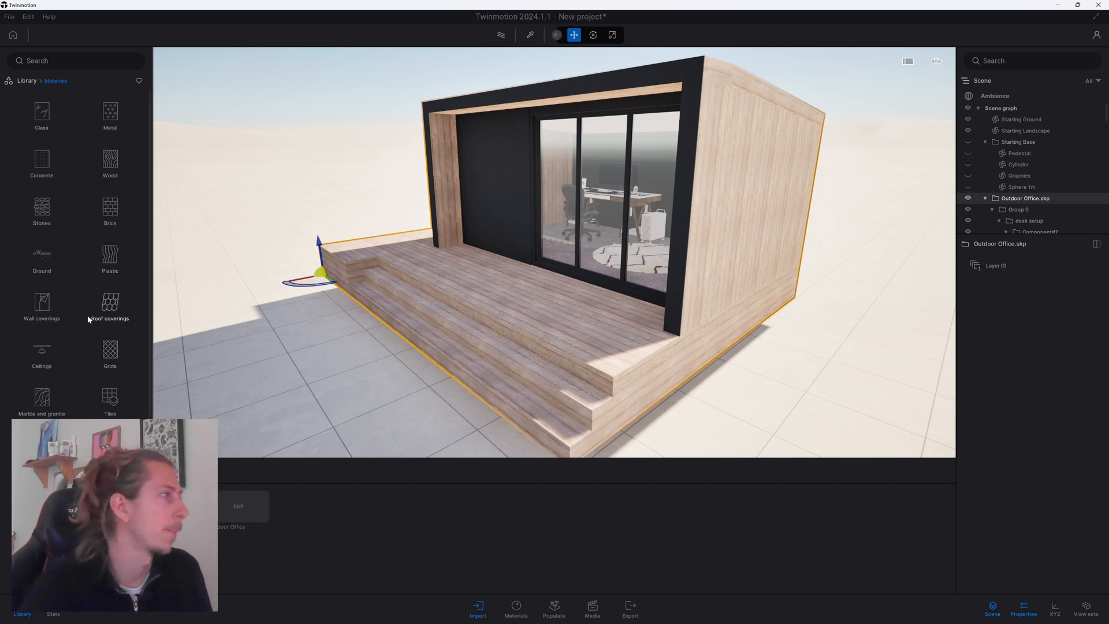
{"action": "right_click_drag", "start_coordinate": [769, 264], "coordinate": [807, 256]}
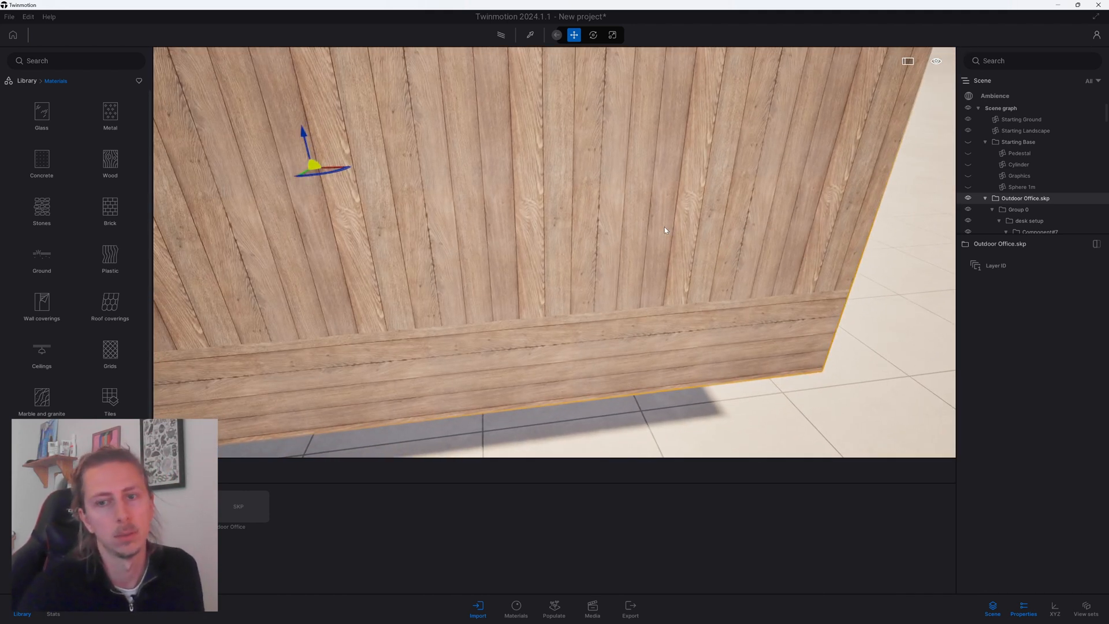
{"action": "scroll", "coordinate": [730, 225], "scroll_direction": "down", "scroll_amount": 3}
{"action": "middle_click_drag", "start_coordinate": [730, 226], "coordinate": [525, 138], "text": "shift"}
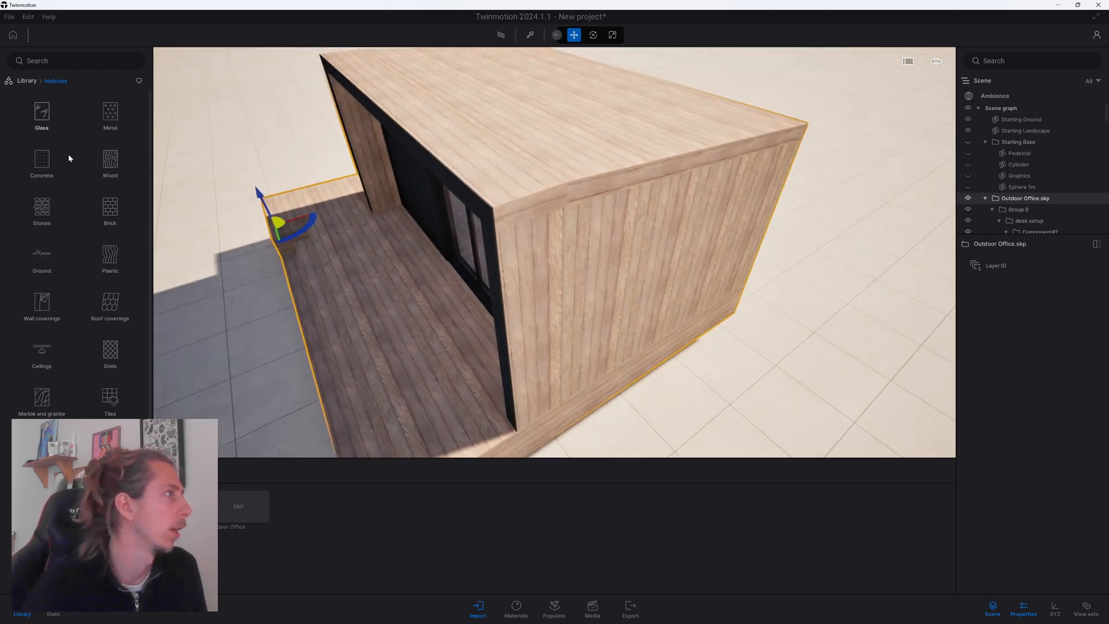
{"action": "scroll", "coordinate": [78, 219], "scroll_direction": "down", "scroll_amount": 1}
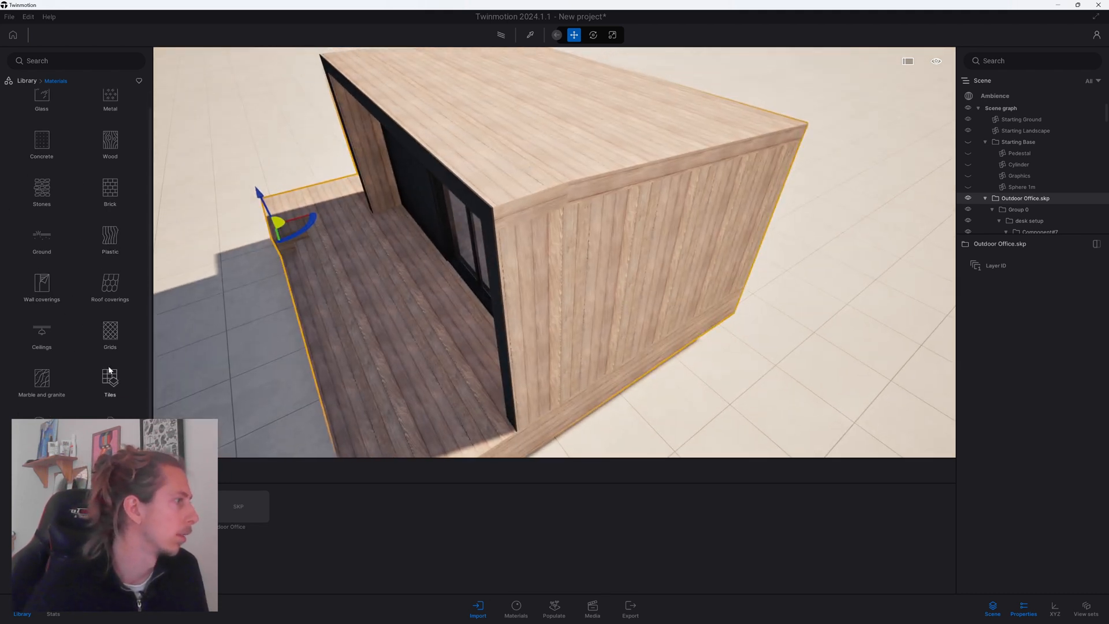
{"action": "scroll", "coordinate": [120, 186], "scroll_direction": "up", "scroll_amount": 1}
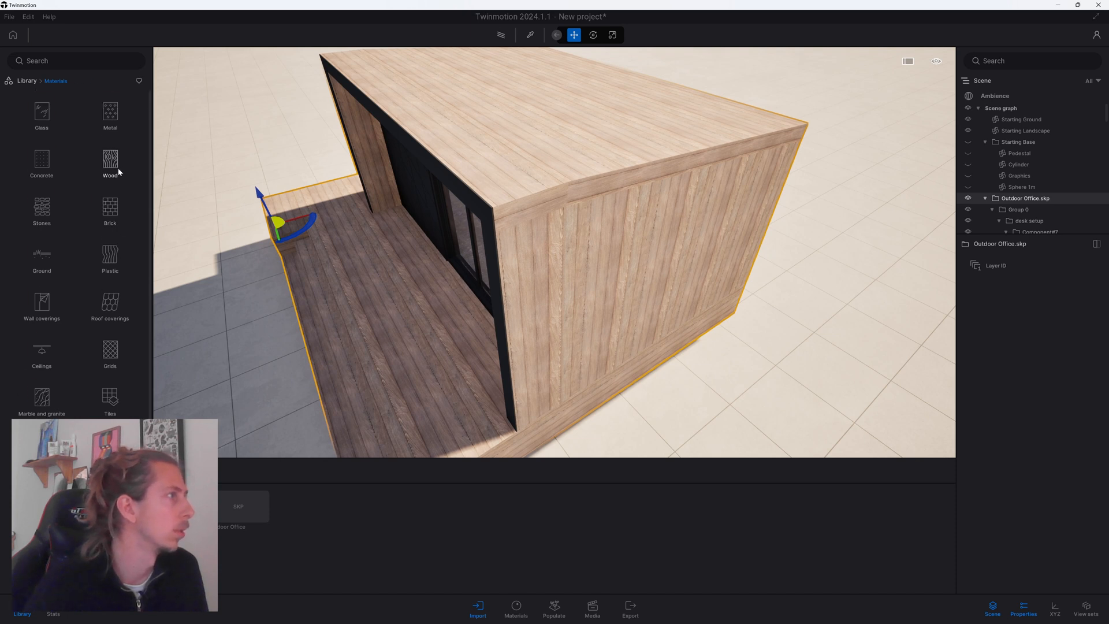
{"action": "left_click", "coordinate": [117, 169]}
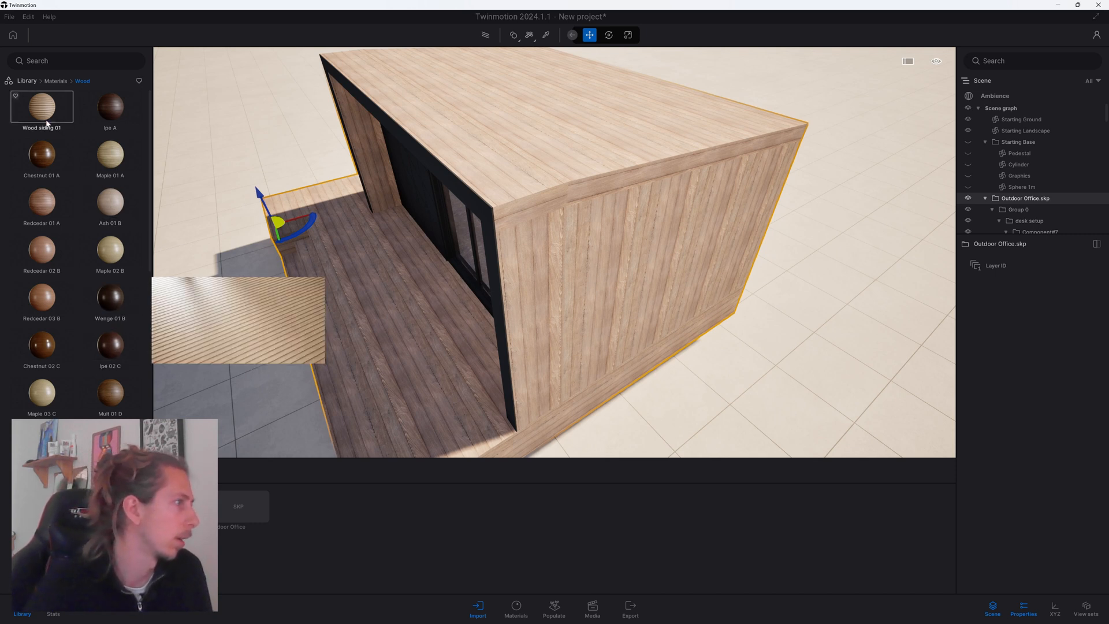
{"action": "scroll", "coordinate": [46, 370], "scroll_direction": "down", "scroll_amount": 3}
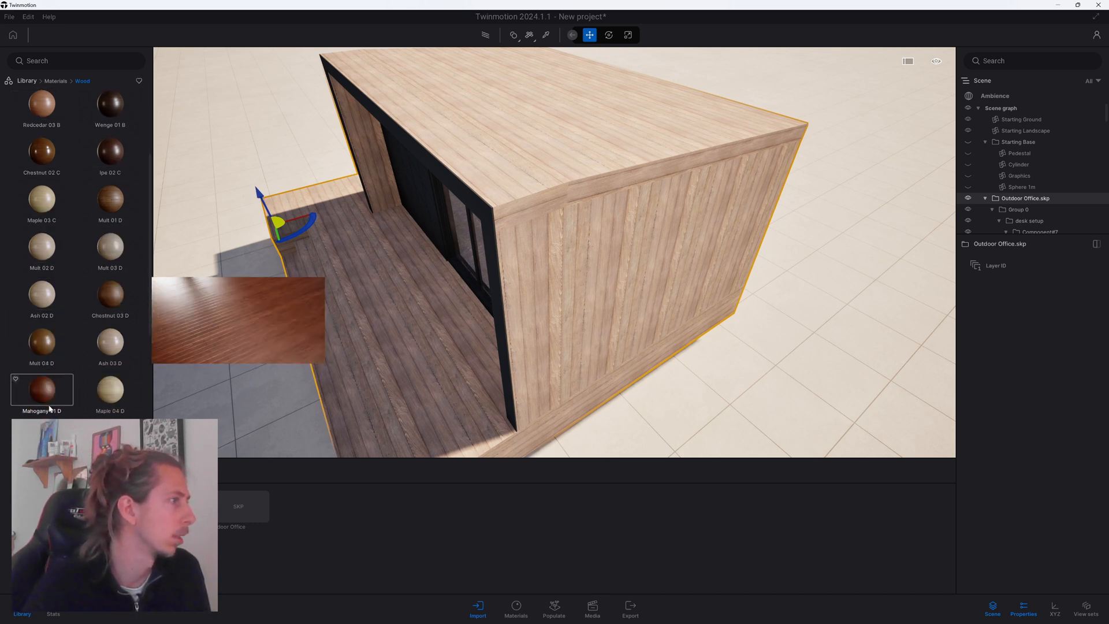
{"action": "scroll", "coordinate": [50, 408], "scroll_direction": "down", "scroll_amount": 5}
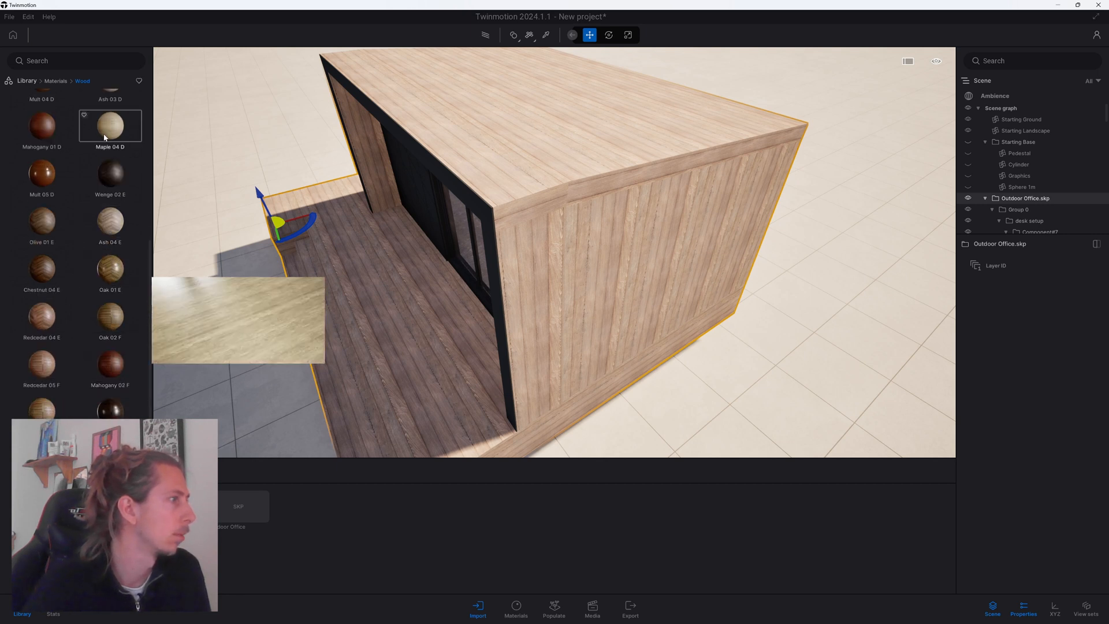
{"action": "scroll", "coordinate": [108, 191], "scroll_direction": "down", "scroll_amount": 2}
{"action": "scroll", "coordinate": [69, 370], "scroll_direction": "down", "scroll_amount": 2}
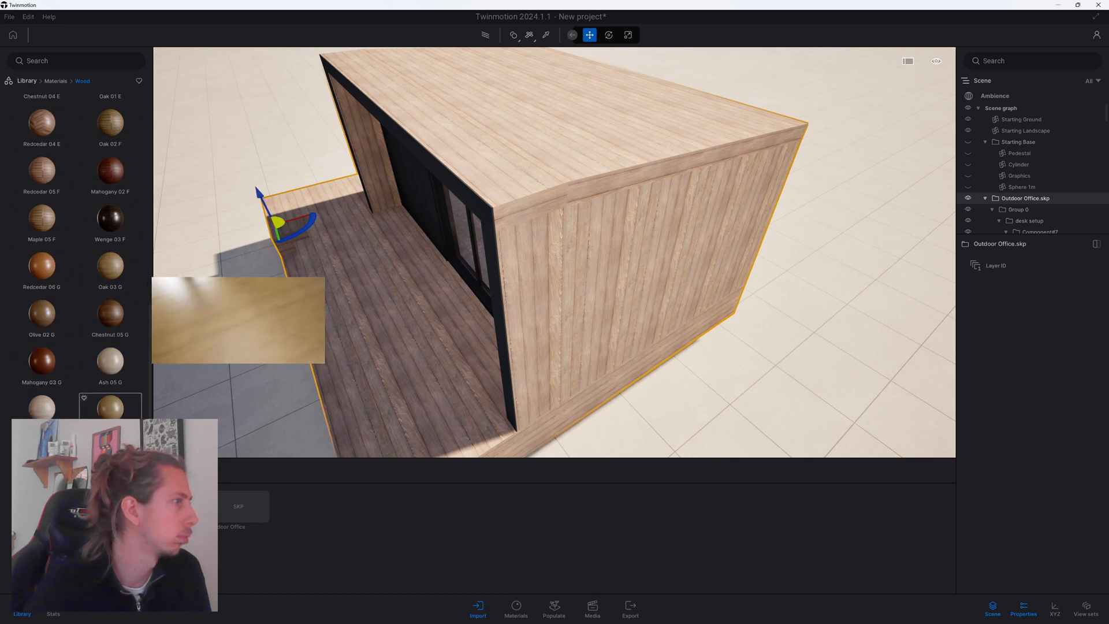
{"action": "scroll", "coordinate": [110, 405], "scroll_direction": "down", "scroll_amount": 7}
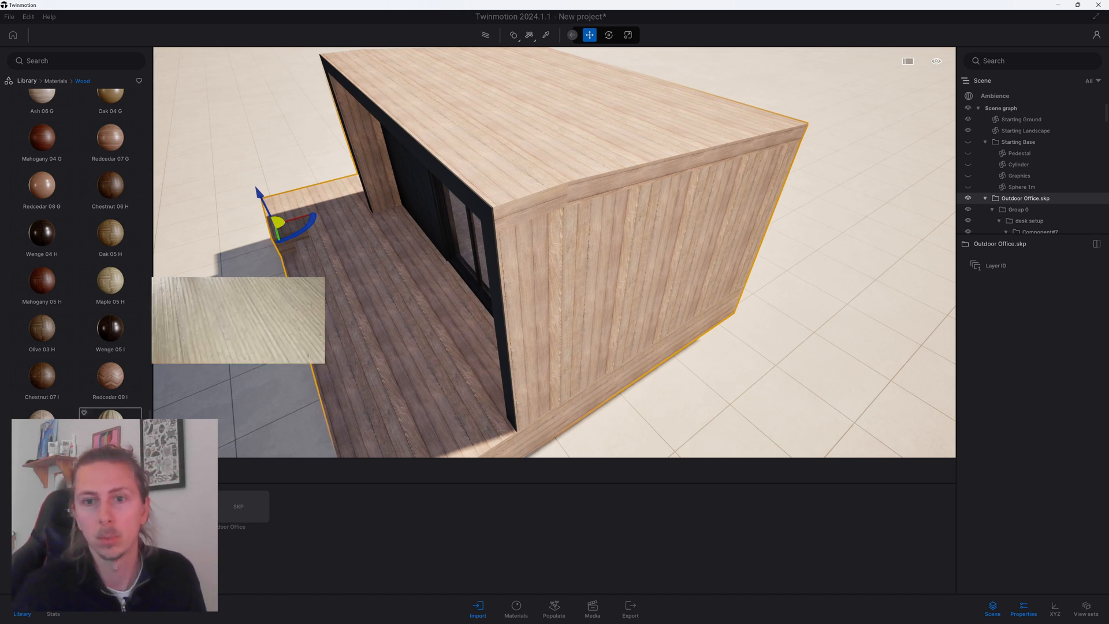
Try the Old planks material on the office's side wall, inspect it across the model, and undo the replacement.
{"action": "left_click_drag", "start_coordinate": [110, 413], "coordinate": [567, 285]}
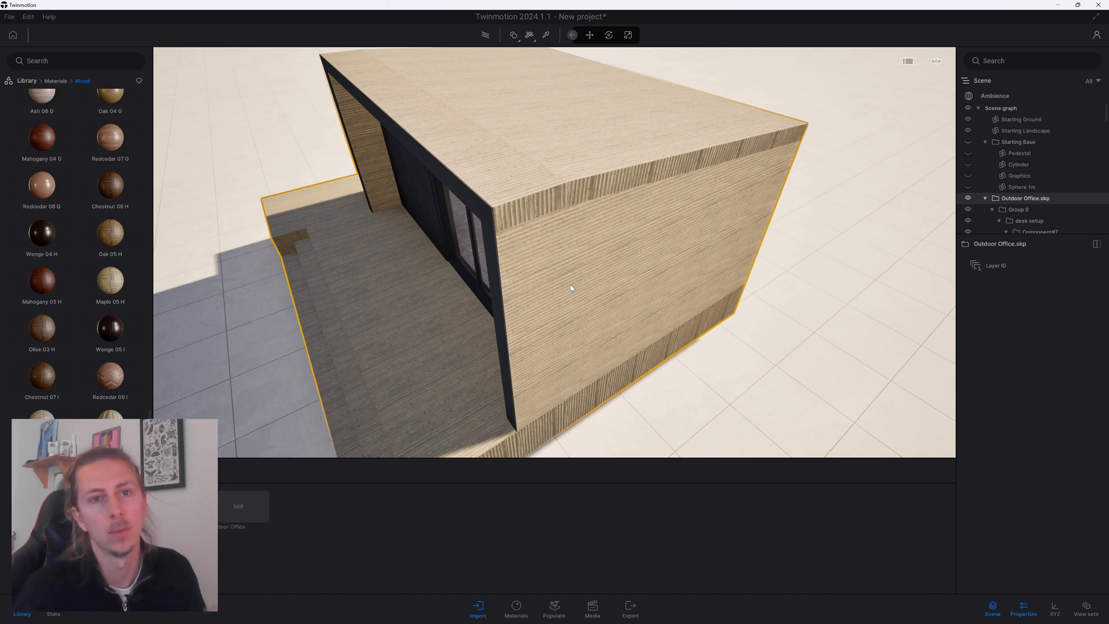
{"action": "left_click", "coordinate": [571, 285]}
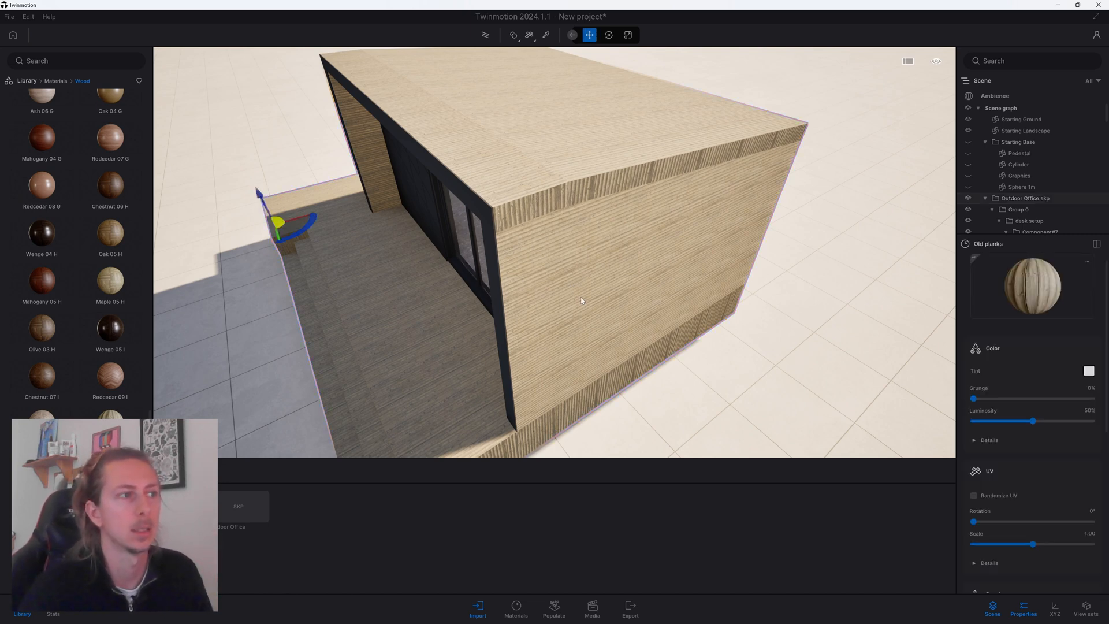
{"action": "scroll", "coordinate": [571, 285], "scroll_direction": "down", "scroll_amount": 4}
{"action": "middle_click_drag", "start_coordinate": [583, 302], "coordinate": [587, 296], "text": "shift"}
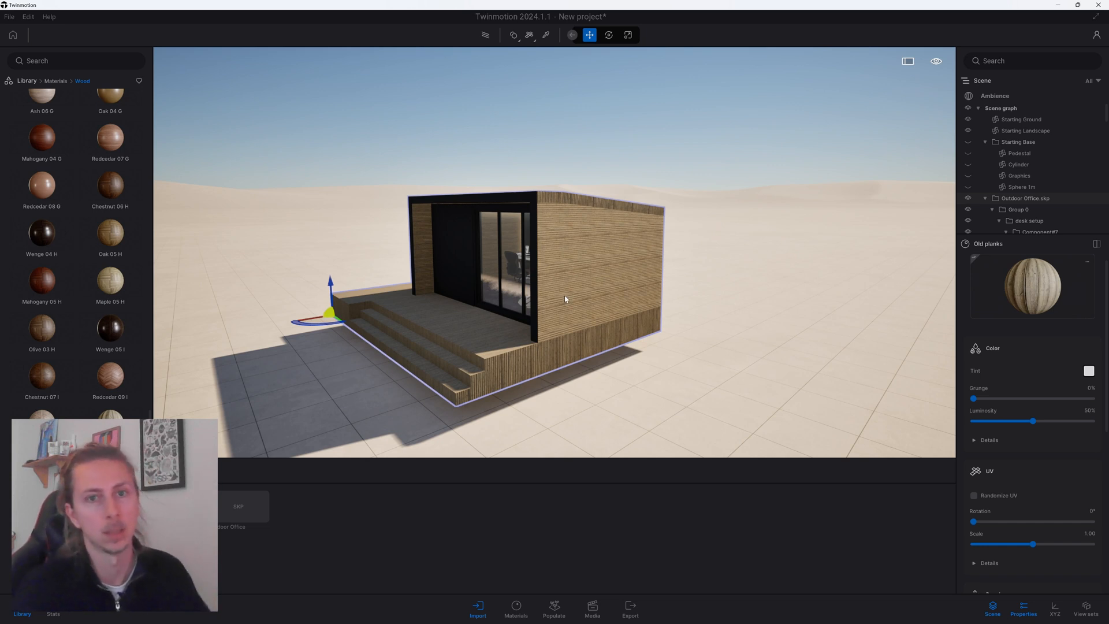
{"action": "scroll", "coordinate": [560, 299], "scroll_direction": "up", "scroll_amount": 3}
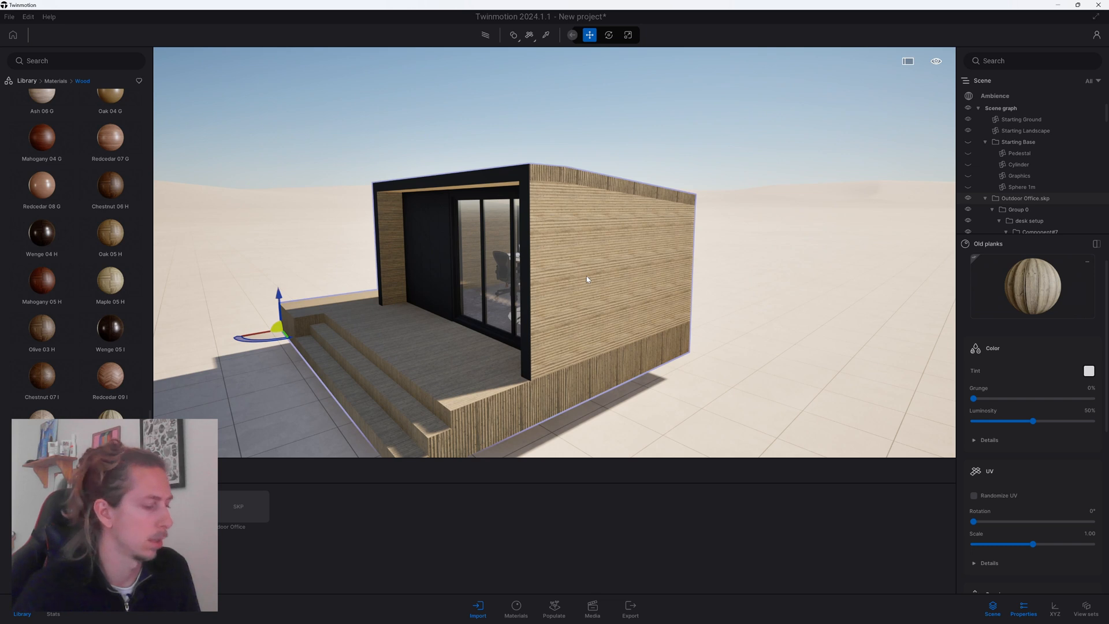
{"action": "key", "text": "ctrl+z"}
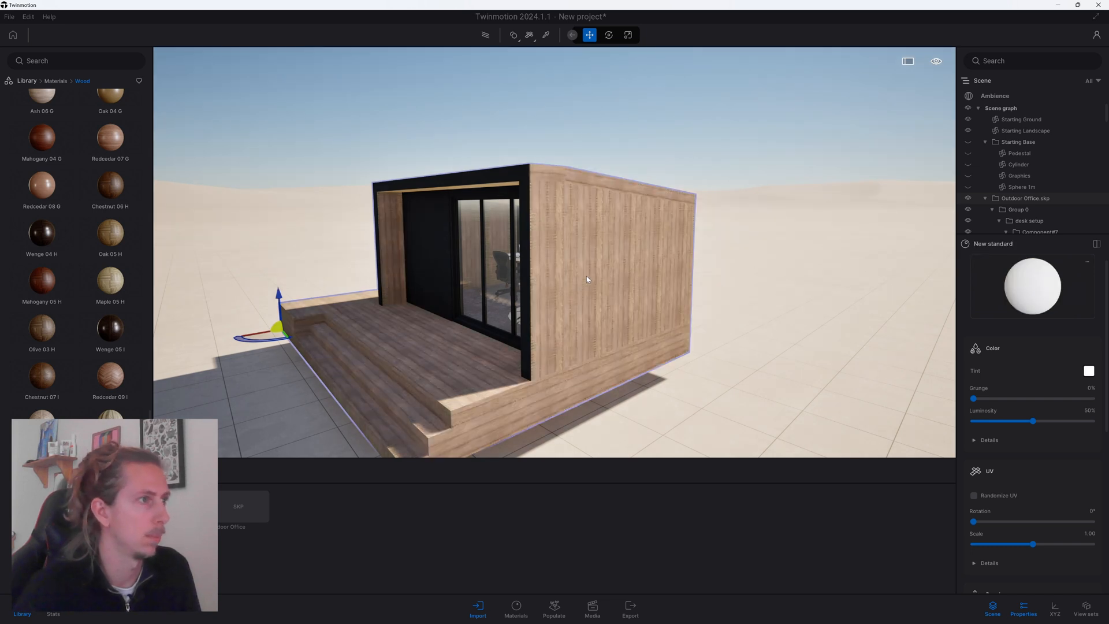
Set the material mode to Apply to object and apply Old planks to the office's deck and steps only.
{"action": "left_click", "coordinate": [515, 37]}
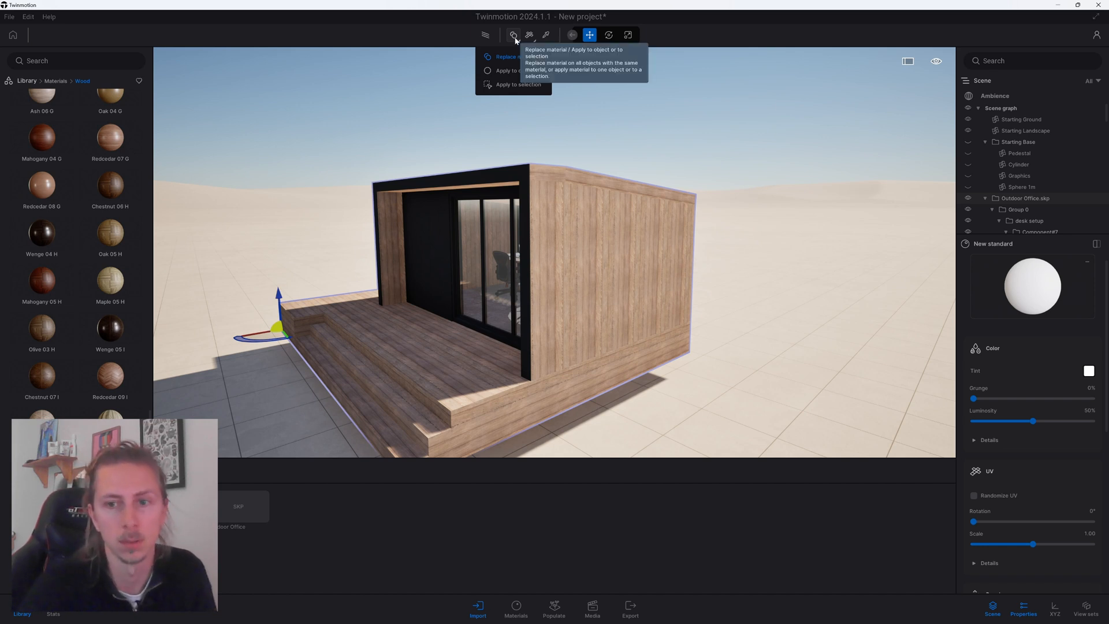
{"action": "left_click", "coordinate": [516, 71]}
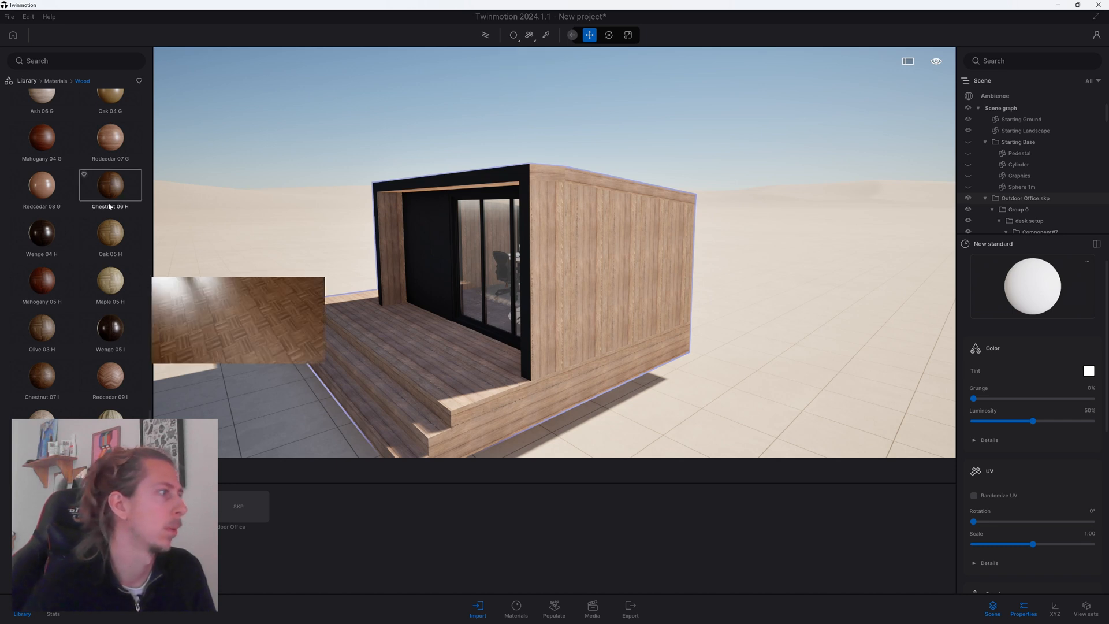
{"action": "middle_click_drag", "start_coordinate": [430, 288], "coordinate": [429, 306], "text": "shift"}
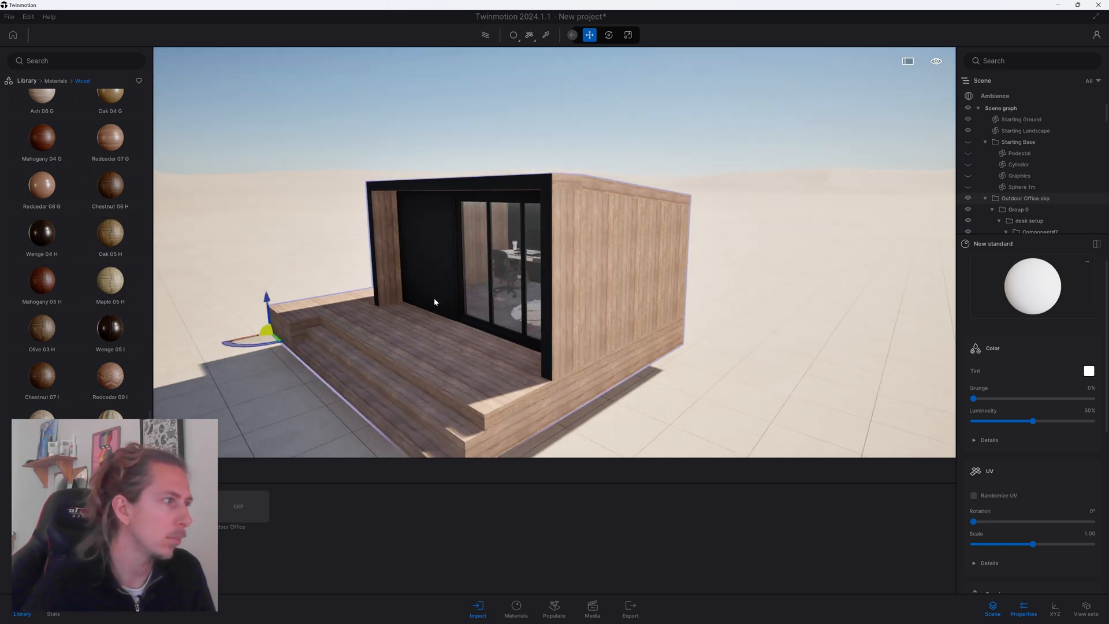
{"action": "mouse_move", "coordinate": [109, 414]}
{"action": "left_click_drag", "start_coordinate": [110, 414], "coordinate": [376, 368]}
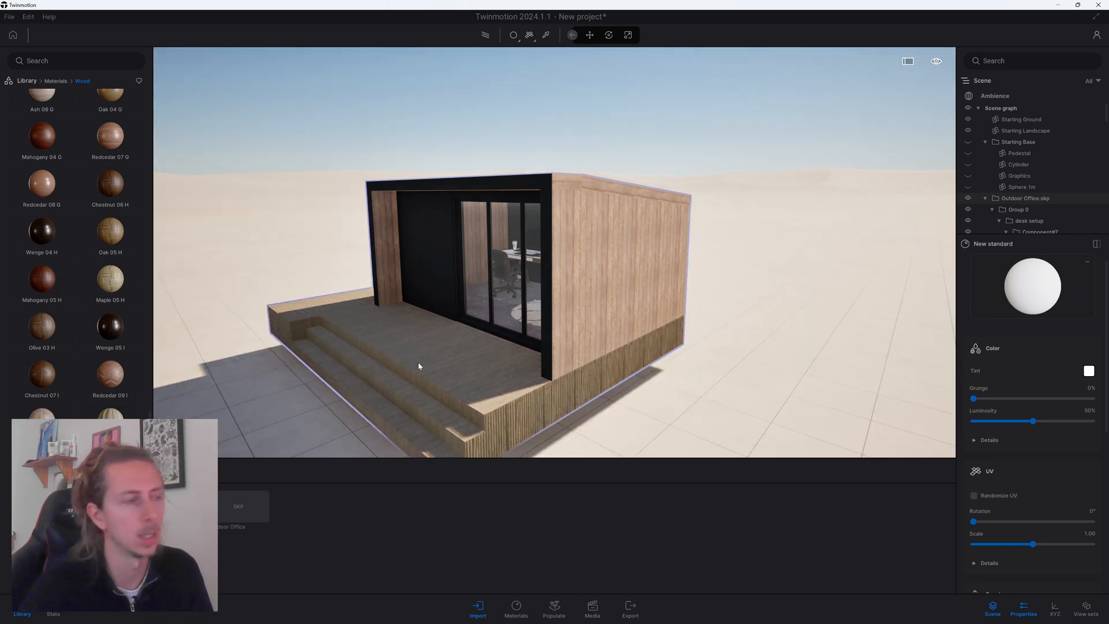
{"action": "scroll", "coordinate": [419, 366], "scroll_direction": "down", "scroll_amount": 3}
{"action": "left_click", "coordinate": [581, 304]}
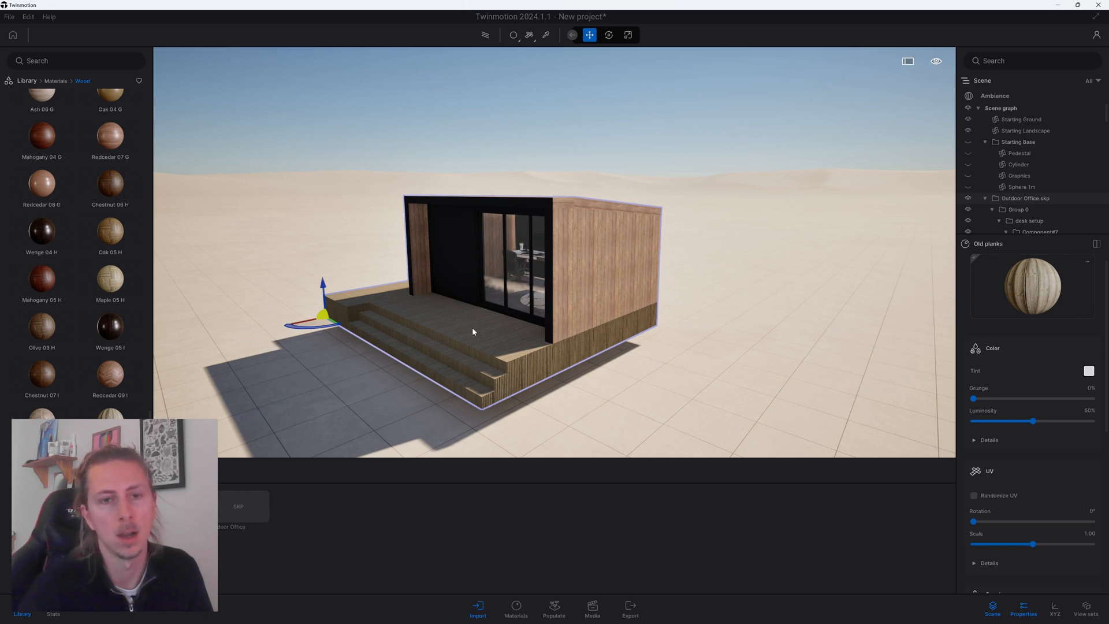
Select the office's roof object and set the material mode to Apply to selection.
{"action": "mouse_move", "coordinate": [622, 233]}
{"action": "middle_mouse_down", "text": "shift"}
{"action": "mouse_move", "coordinate": [554, 272]}
{"action": "mouse_move", "coordinate": [622, 232]}
{"action": "middle_mouse_up", "text": "shift"}
{"action": "scroll", "coordinate": [509, 305], "scroll_direction": "up", "scroll_amount": 3}
{"action": "scroll", "coordinate": [510, 304], "scroll_direction": "down", "scroll_amount": 4}
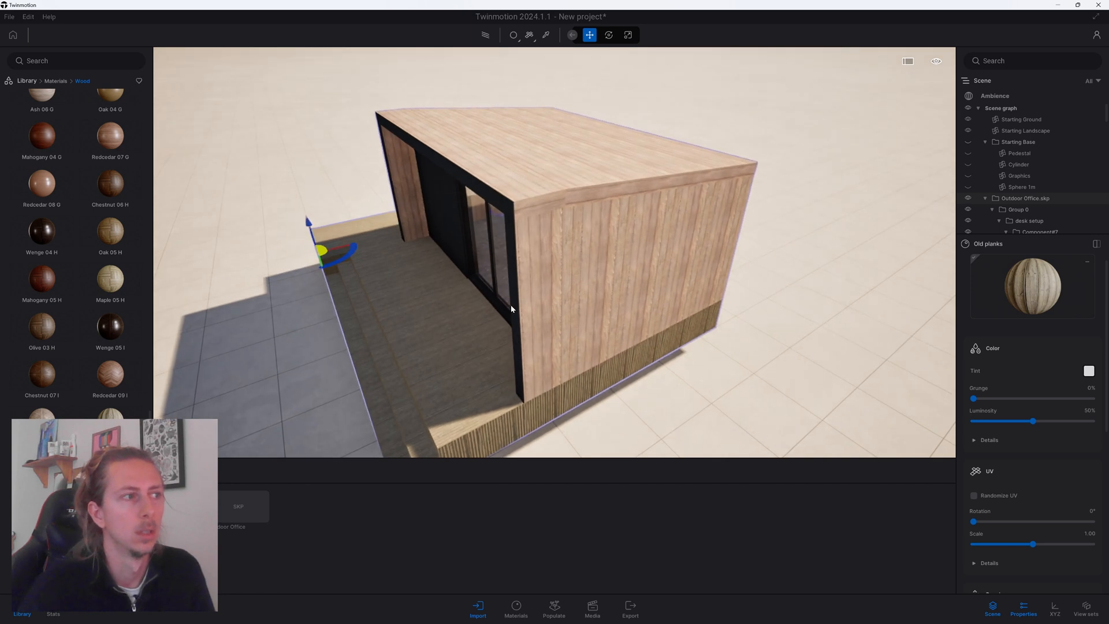
{"action": "left_click", "coordinate": [518, 41]}
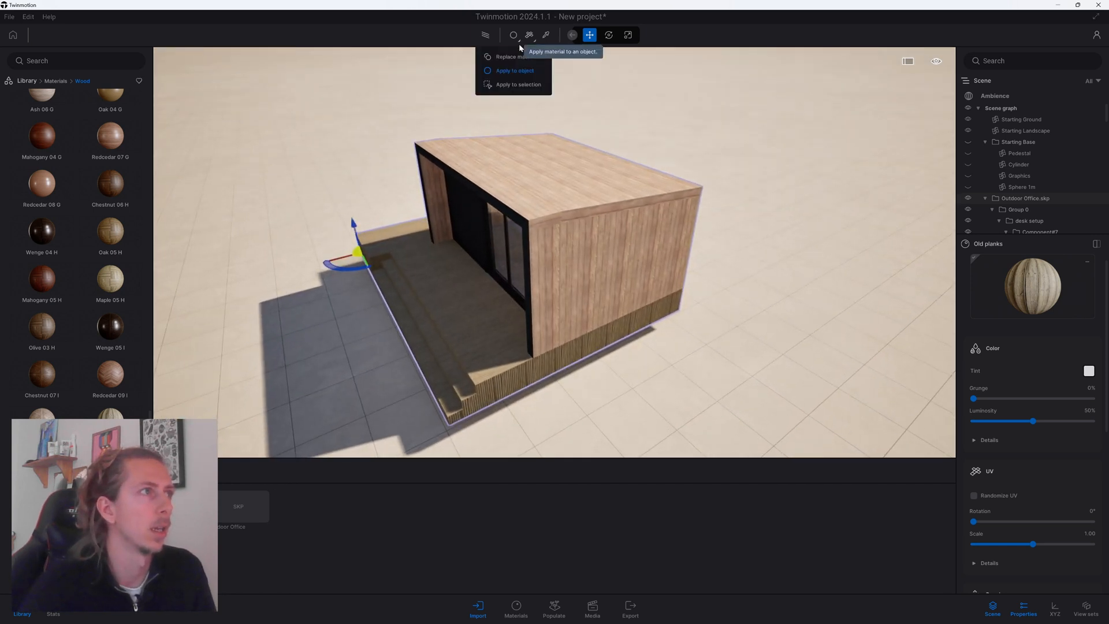
{"action": "left_click", "coordinate": [519, 85]}
{"action": "left_click", "coordinate": [537, 187]}
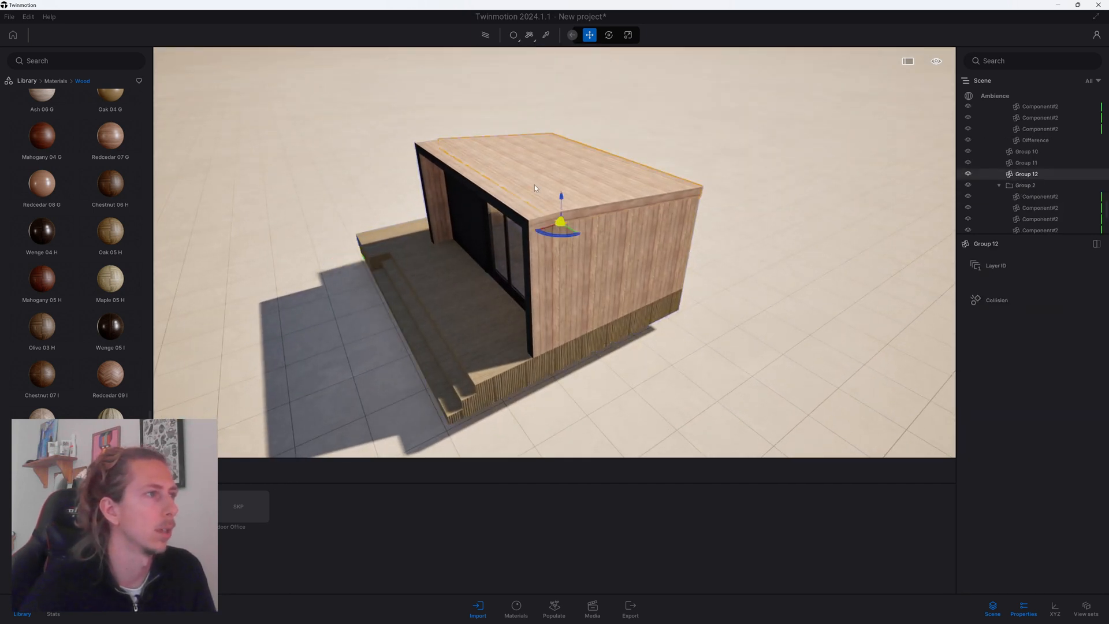
{"action": "left_click", "coordinate": [520, 38]}
{"action": "left_click", "coordinate": [520, 85]}
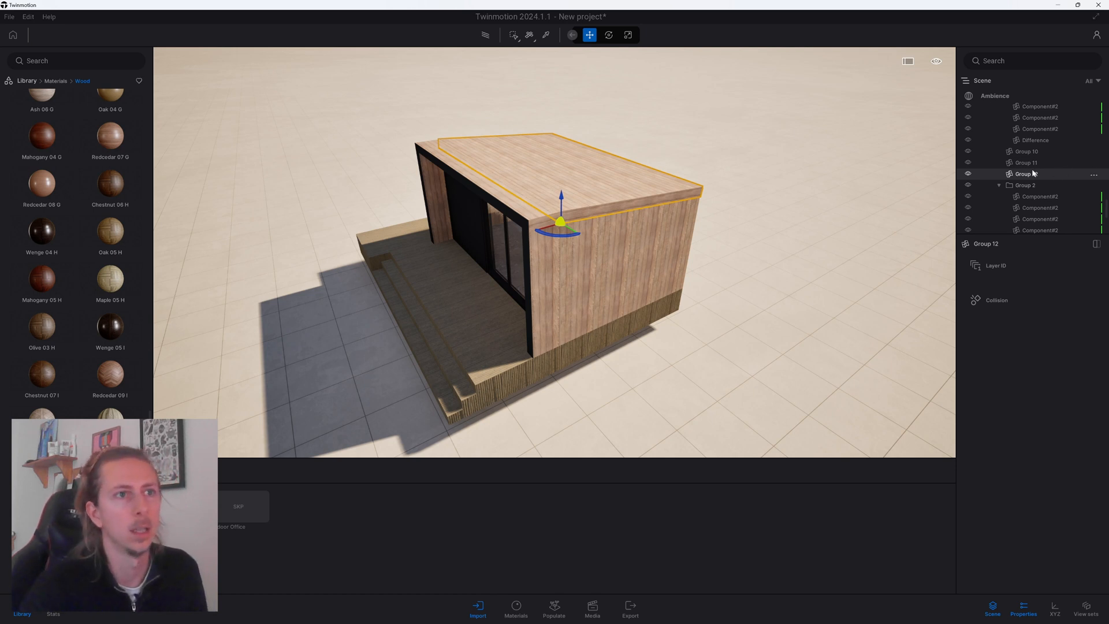
Try the Old planks material on Group 10 and Group 11 together using Apply to selection.
{"action": "left_click", "coordinate": [1027, 153]}
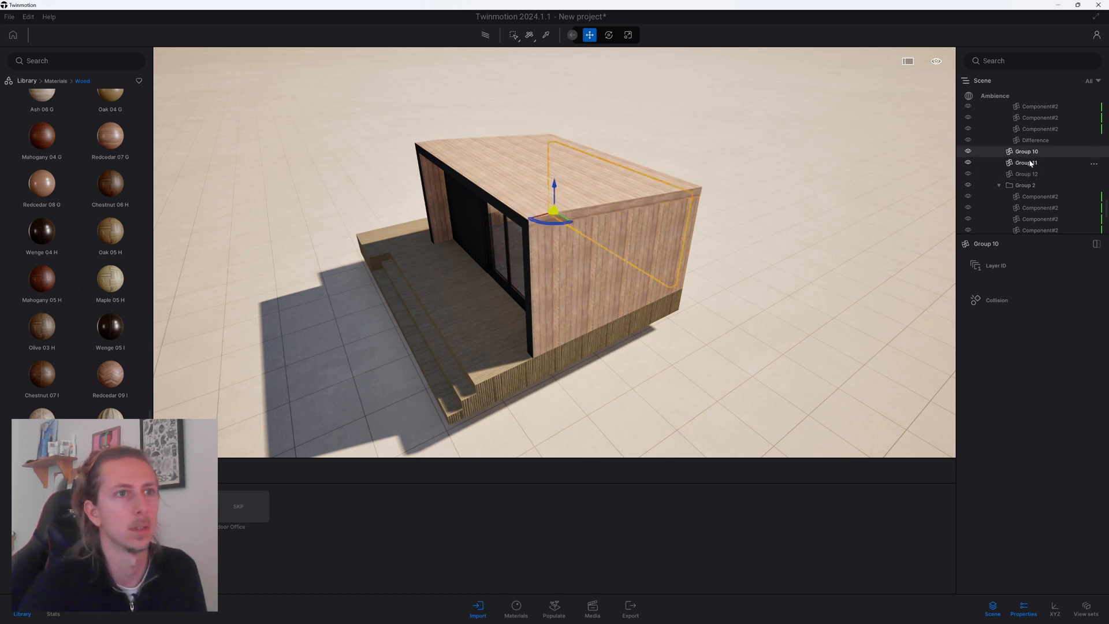
{"action": "left_click", "coordinate": [1031, 164], "text": "ctrl"}
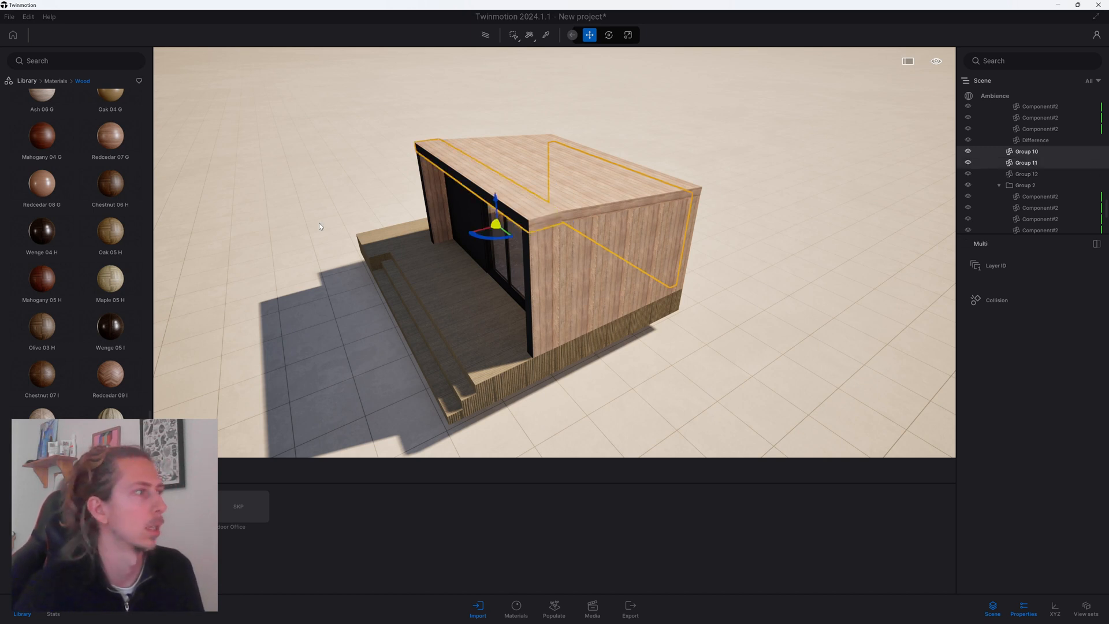
{"action": "left_click_drag", "start_coordinate": [110, 412], "coordinate": [406, 300]}
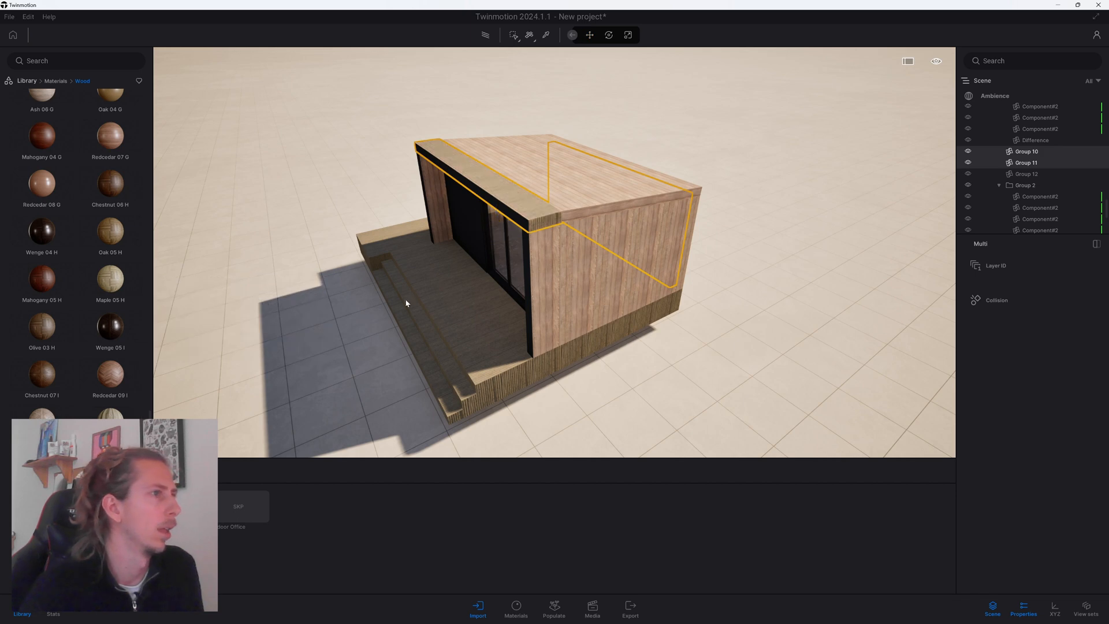
{"action": "left_click_drag", "start_coordinate": [552, 221], "coordinate": [557, 218]}
Inspect the office's roof edge and rear wall from several sides and undo the Old planks application to both groups.
{"action": "middle_click_drag", "start_coordinate": [557, 218], "coordinate": [678, 265], "text": "shift"}
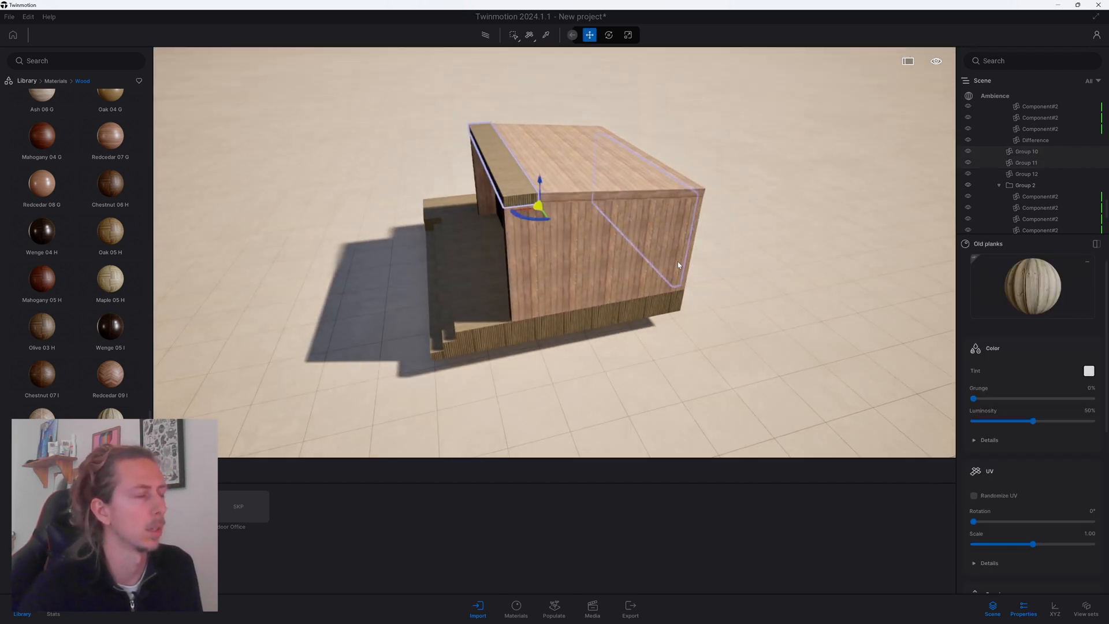
{"action": "middle_click_drag", "start_coordinate": [507, 239], "coordinate": [708, 173], "text": "shift"}
{"action": "scroll", "coordinate": [580, 146], "scroll_direction": "up", "scroll_amount": 3}
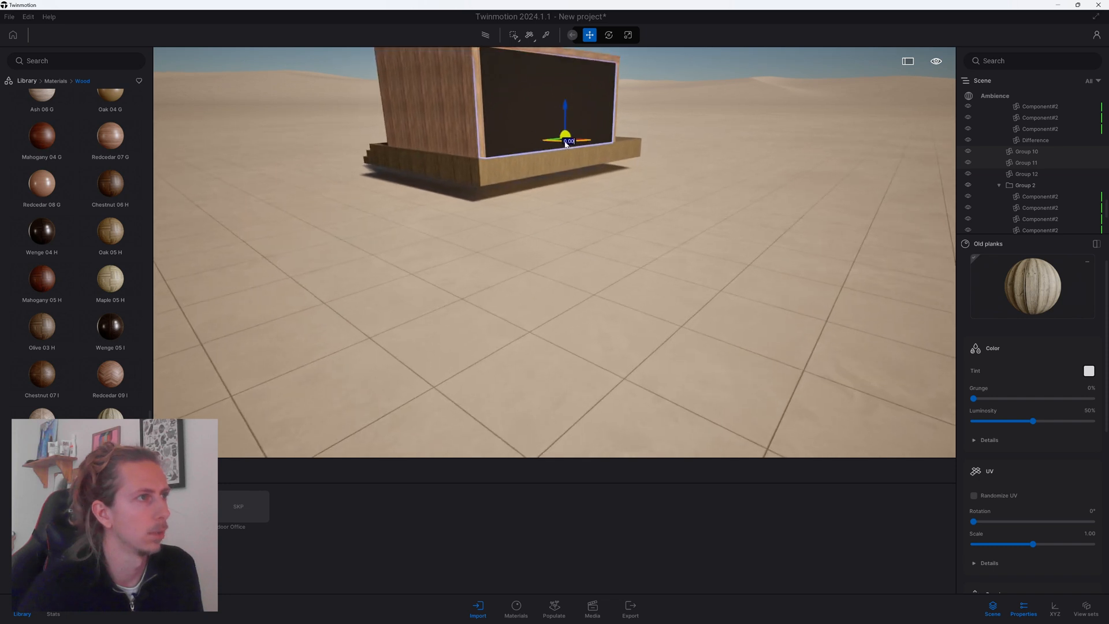
{"action": "middle_click_drag", "start_coordinate": [566, 144], "coordinate": [579, 185], "text": "shift"}
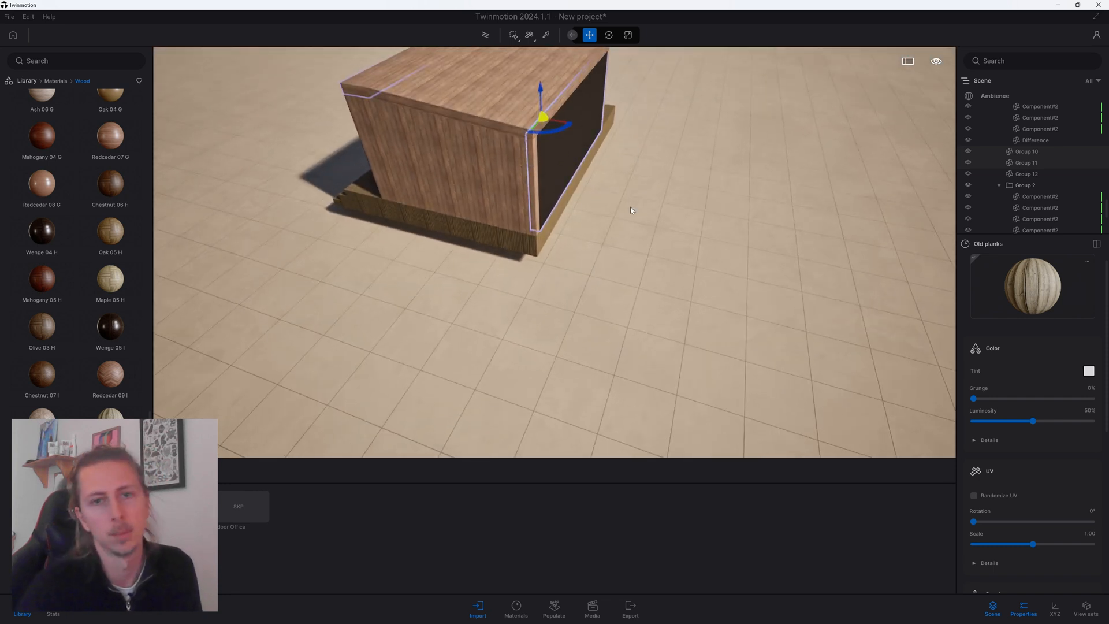
{"action": "mouse_move", "coordinate": [631, 210]}
{"action": "middle_mouse_down", "text": "shift"}
{"action": "mouse_move", "coordinate": [693, 260]}
{"action": "mouse_move", "coordinate": [612, 205]}
{"action": "mouse_move", "coordinate": [653, 211]}
{"action": "middle_mouse_up", "text": "shift"}
{"action": "left_click", "coordinate": [611, 206]}
{"action": "middle_click_drag", "start_coordinate": [347, 242], "coordinate": [406, 256], "text": "shift"}
{"action": "scroll", "coordinate": [401, 251], "scroll_direction": "down", "scroll_amount": 2}
{"action": "scroll", "coordinate": [401, 250], "scroll_direction": "up", "scroll_amount": 2}
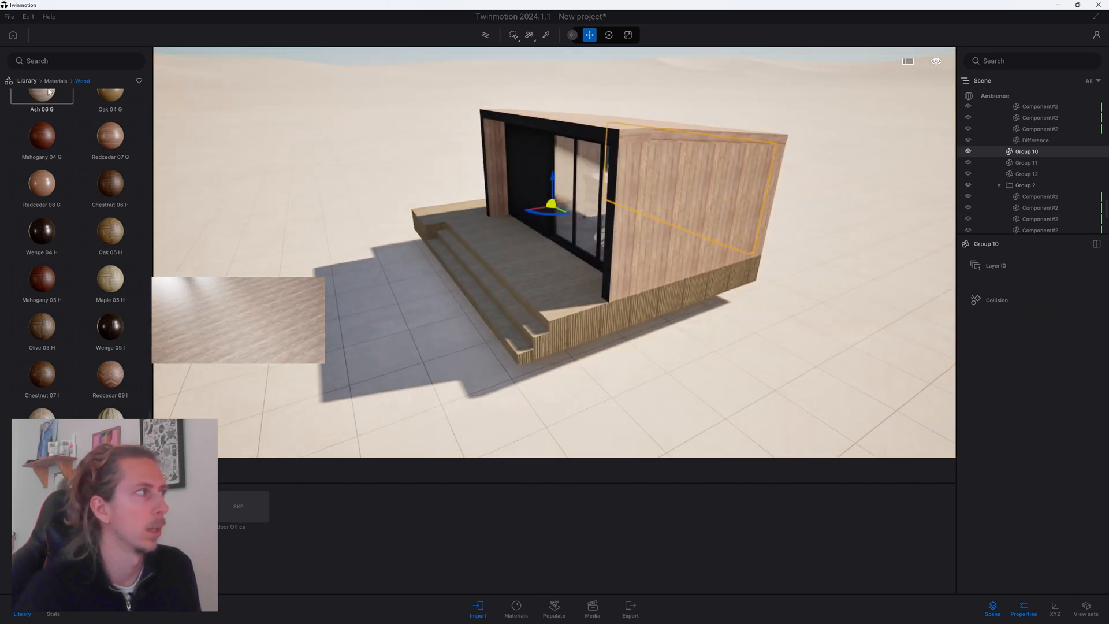
Return to the library's main categories and examine the starting ground and the office's deck by selecting each.
{"action": "left_click", "coordinate": [27, 81]}
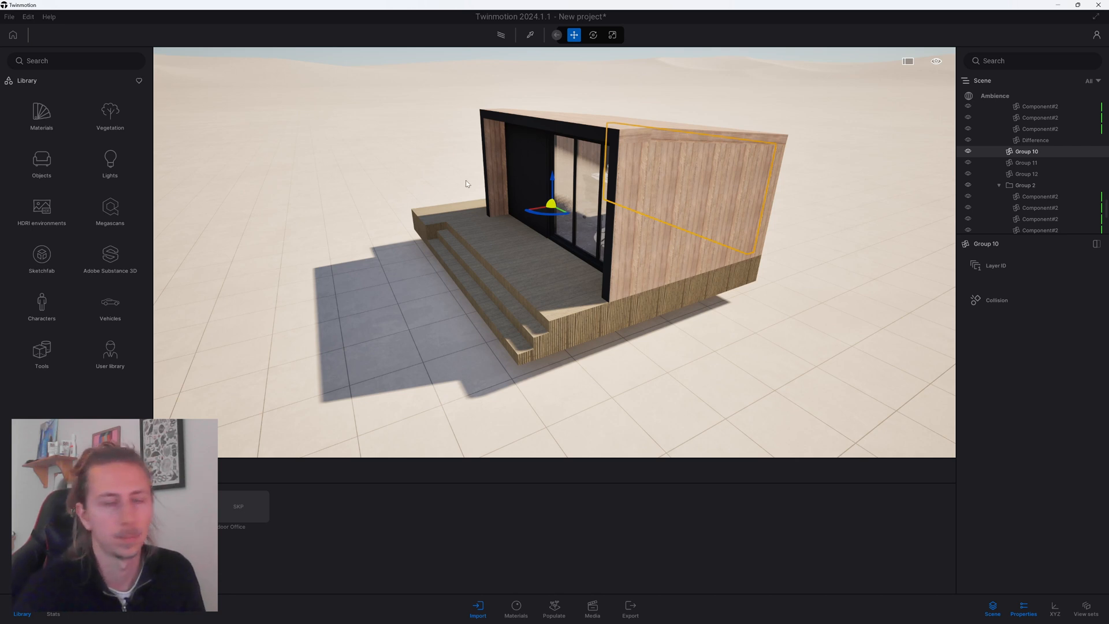
{"action": "scroll", "coordinate": [466, 184], "scroll_direction": "down", "scroll_amount": 3}
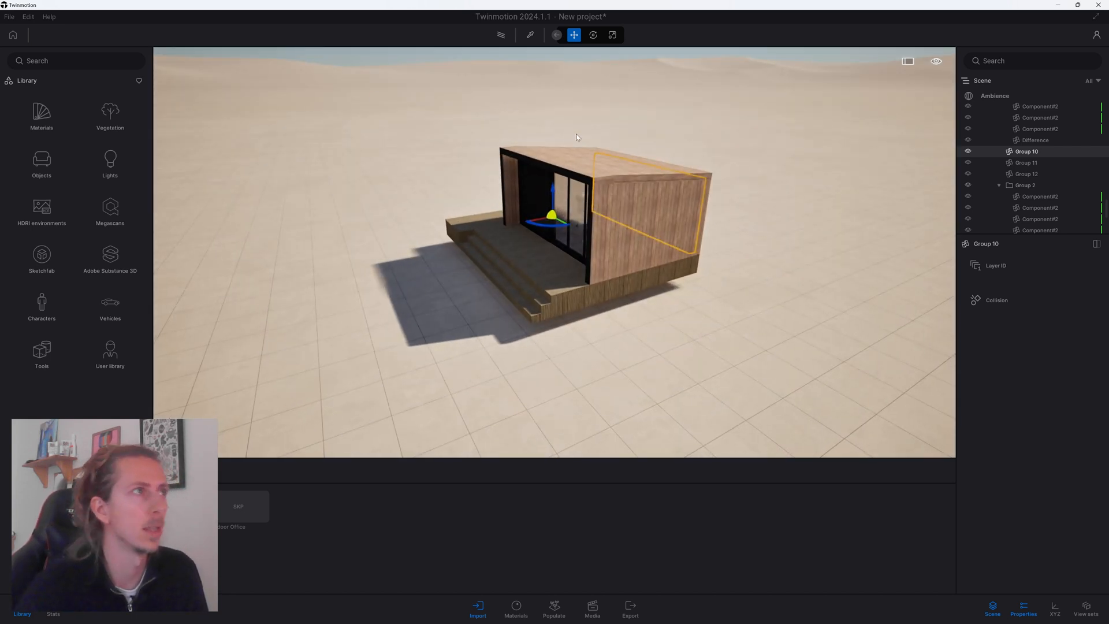
{"action": "left_click", "coordinate": [851, 268]}
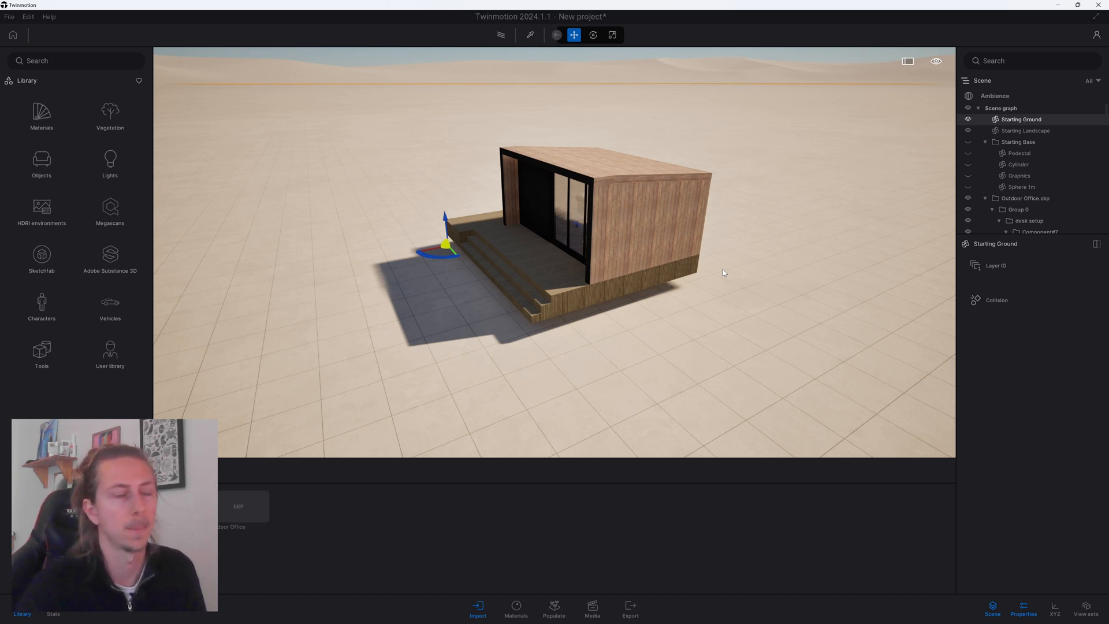
{"action": "left_click_drag", "start_coordinate": [723, 269], "coordinate": [476, 306]}
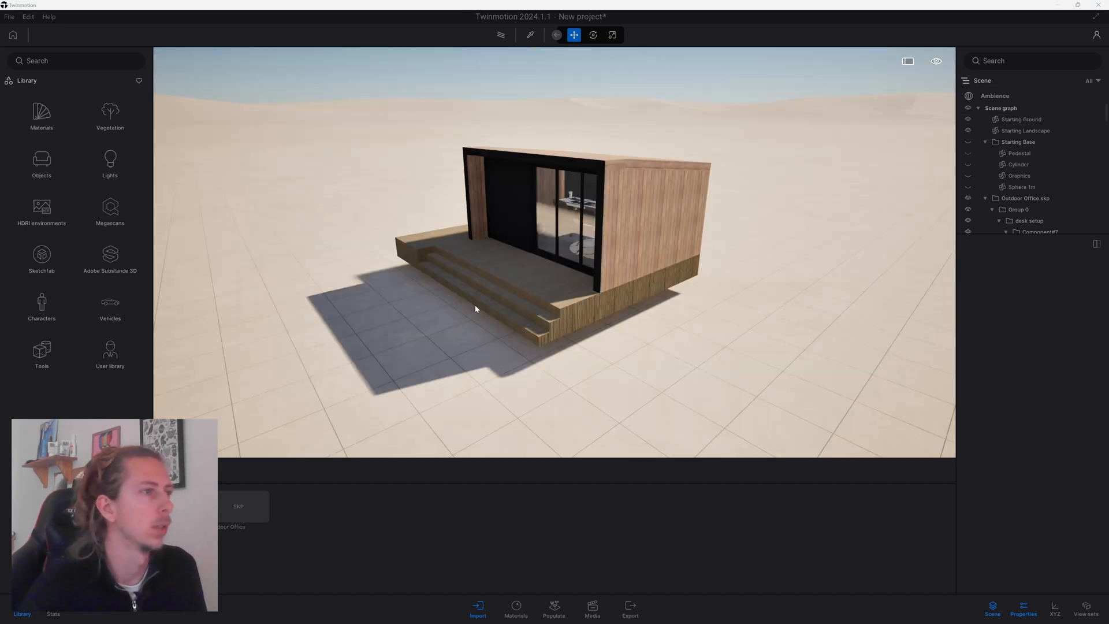
{"action": "scroll", "coordinate": [575, 276], "scroll_direction": "up", "scroll_amount": 3}
{"action": "left_click", "coordinate": [576, 277]}
{"action": "scroll", "coordinate": [575, 277], "scroll_direction": "down", "scroll_amount": 3}
{"action": "middle_click_drag", "start_coordinate": [575, 276], "coordinate": [554, 289], "text": "shift"}
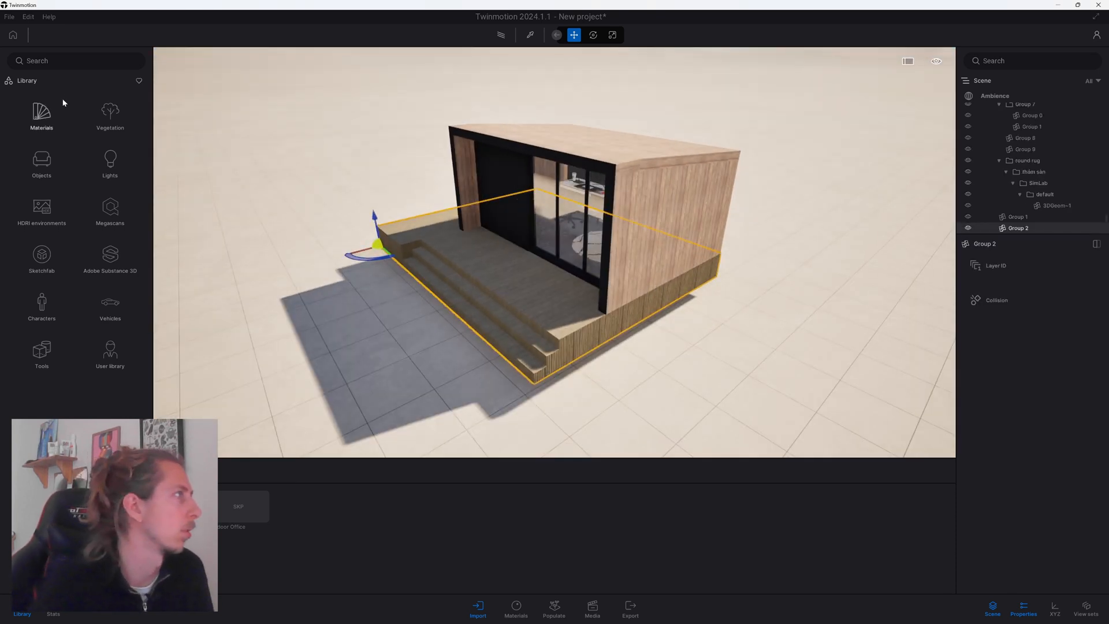
Open the library's material categories and examine the office's glazed front, interior and side wall.
{"action": "left_click", "coordinate": [46, 112]}
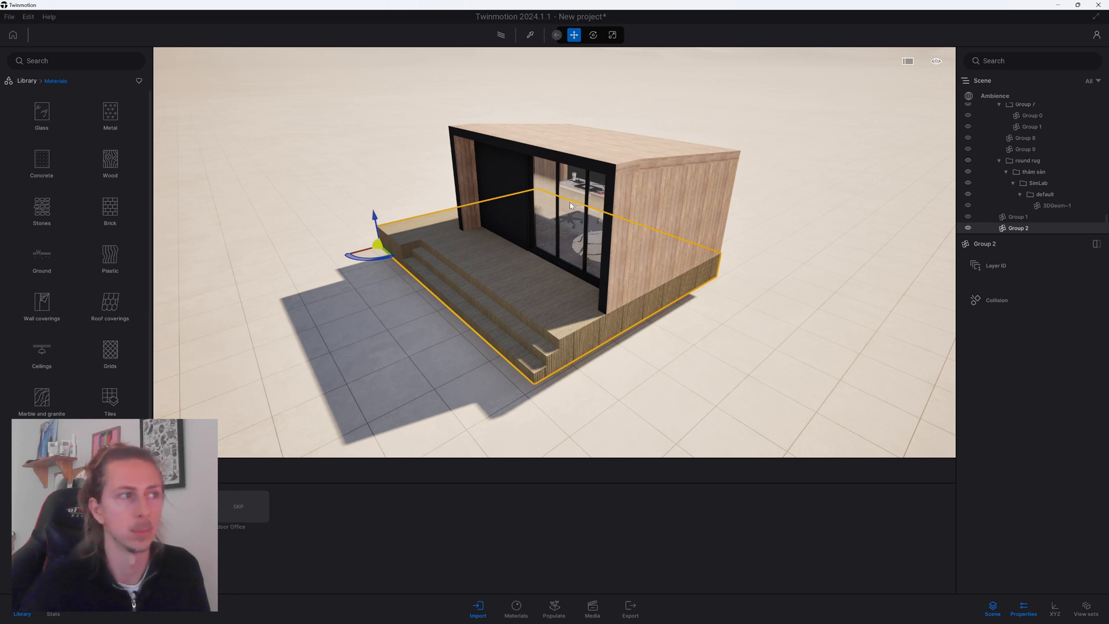
{"action": "scroll", "coordinate": [667, 179], "scroll_direction": "up", "scroll_amount": 4}
{"action": "middle_click_drag", "start_coordinate": [666, 178], "coordinate": [576, 165], "text": "shift"}
{"action": "scroll", "coordinate": [576, 164], "scroll_direction": "down", "scroll_amount": 3}
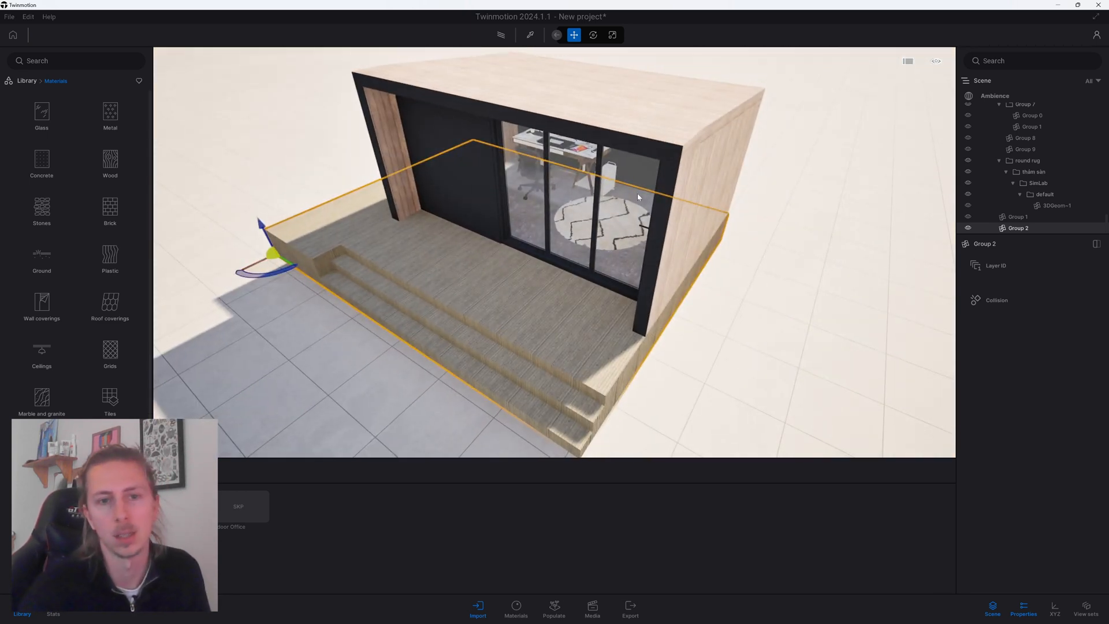
{"action": "scroll", "coordinate": [634, 188], "scroll_direction": "up", "scroll_amount": 5}
{"action": "mouse_move", "coordinate": [634, 188]}
{"action": "middle_mouse_down", "text": "shift"}
{"action": "mouse_move", "coordinate": [583, 254]}
{"action": "mouse_move", "coordinate": [629, 202]}
{"action": "middle_mouse_up", "text": "shift"}
{"action": "scroll", "coordinate": [554, 206], "scroll_direction": "down", "scroll_amount": 5}
{"action": "middle_click_drag", "start_coordinate": [555, 206], "coordinate": [618, 213], "text": "shift"}
{"action": "middle_click_drag", "start_coordinate": [780, 204], "coordinate": [549, 203], "text": "shift"}
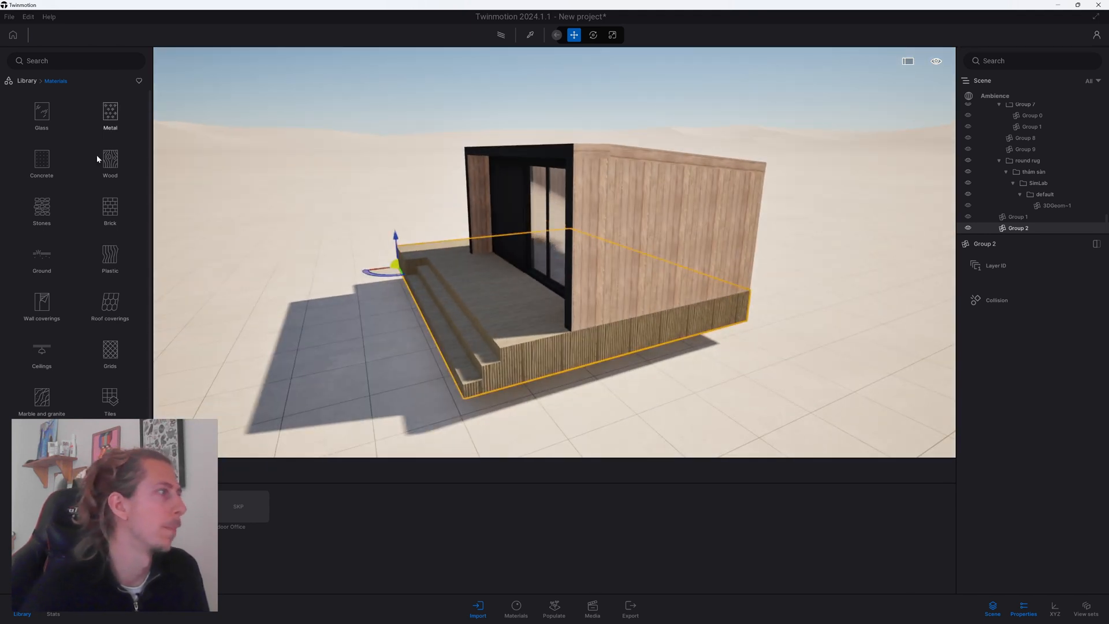
Open the library's Metal materials and set the material mode to Replace material.
{"action": "left_click", "coordinate": [99, 115]}
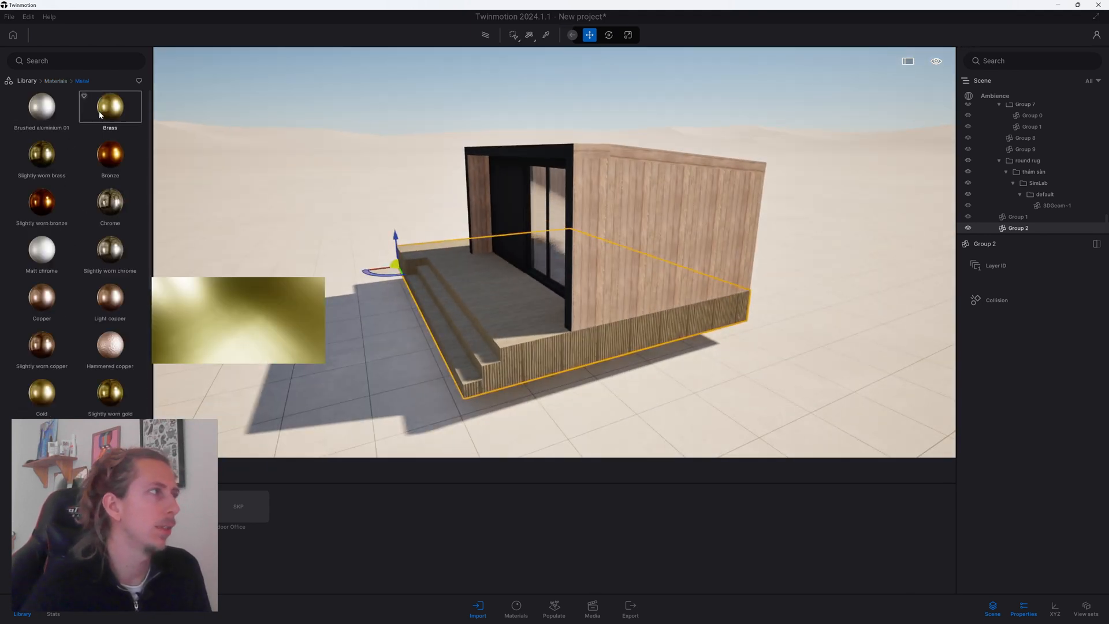
{"action": "left_click", "coordinate": [514, 35]}
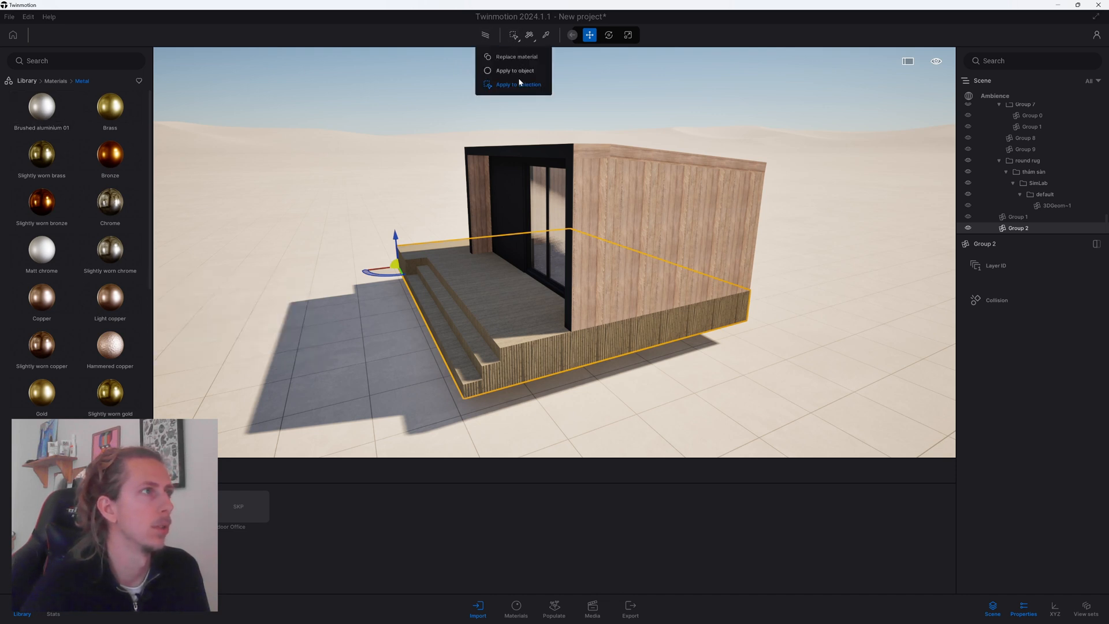
{"action": "left_click", "coordinate": [516, 56]}
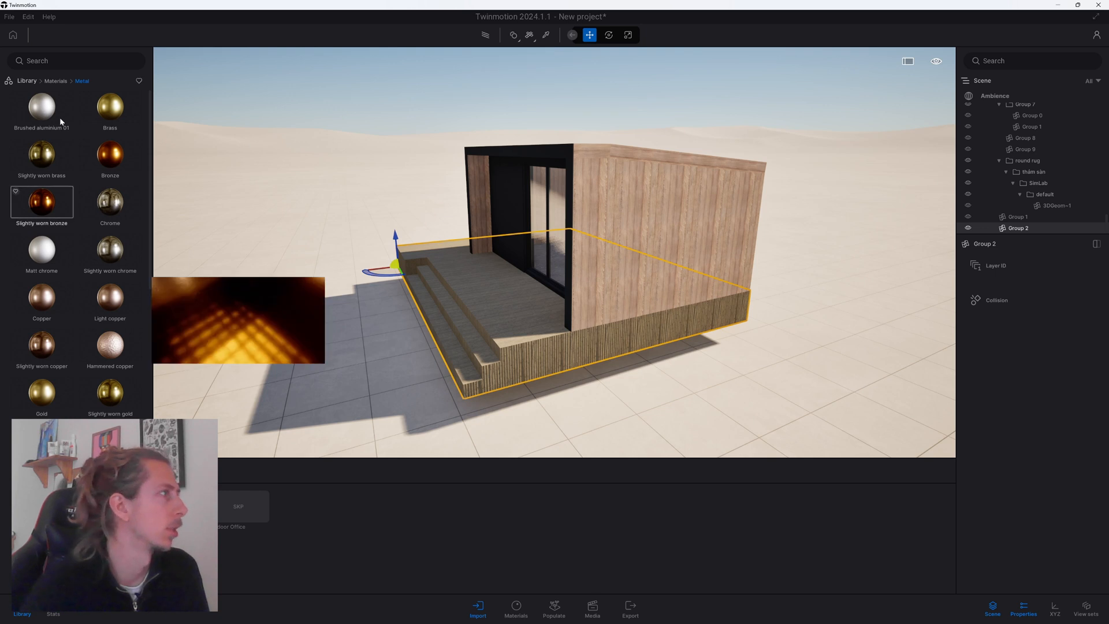
Find Paneling 01 among the library's Wood materials and replace the office's timber cladding with it.
{"action": "left_click", "coordinate": [55, 81]}
{"action": "left_click", "coordinate": [110, 157]}
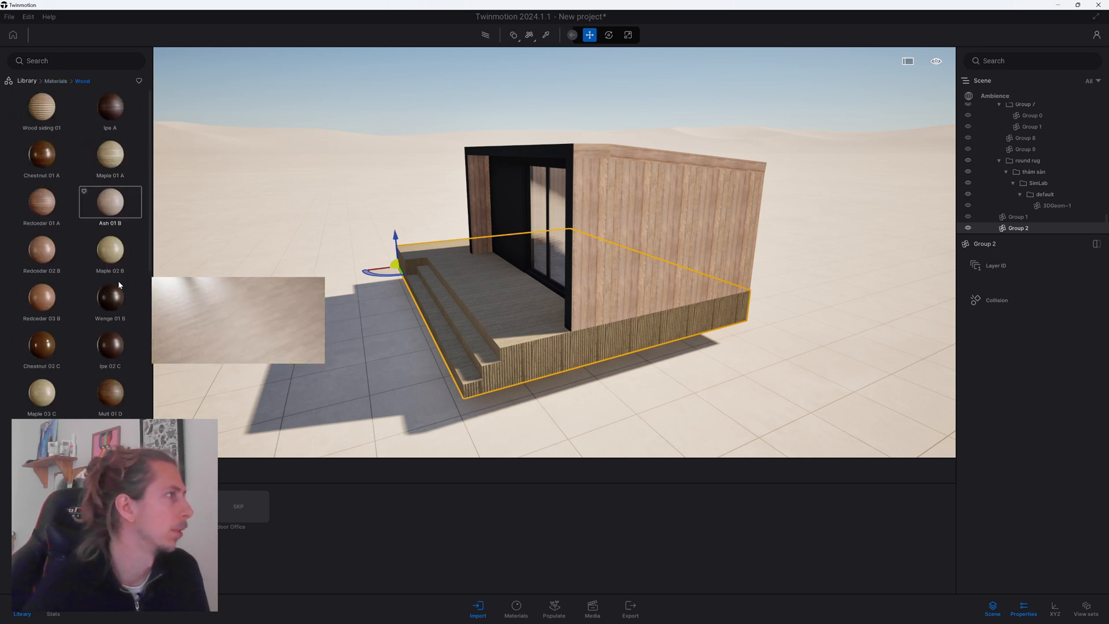
{"action": "scroll", "coordinate": [116, 232], "scroll_direction": "down", "scroll_amount": 10}
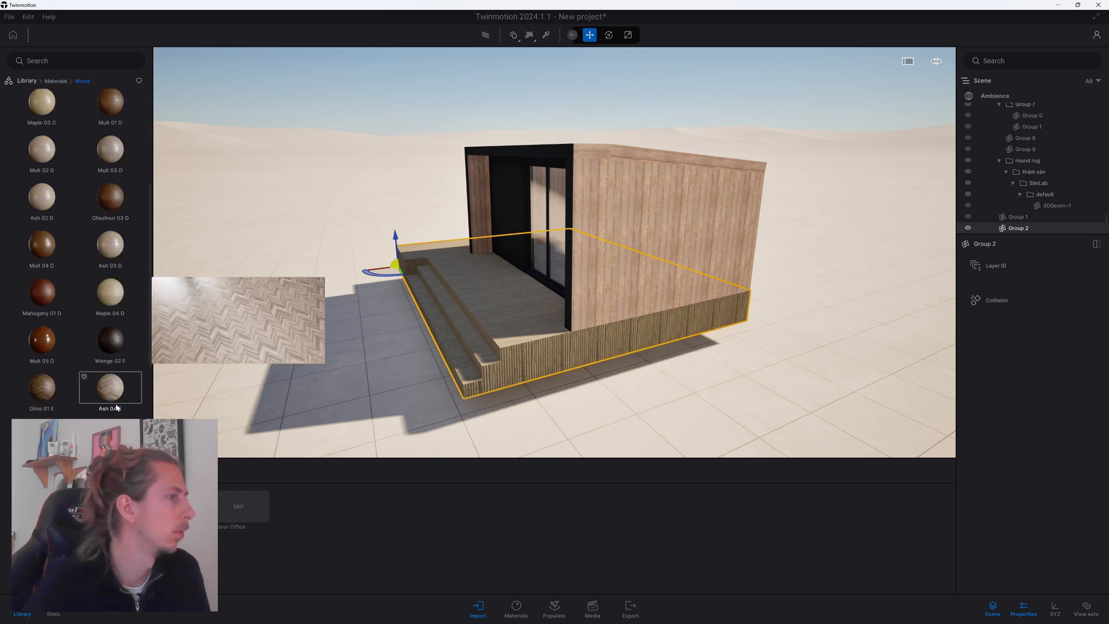
{"action": "scroll", "coordinate": [117, 417], "scroll_direction": "down", "scroll_amount": 10}
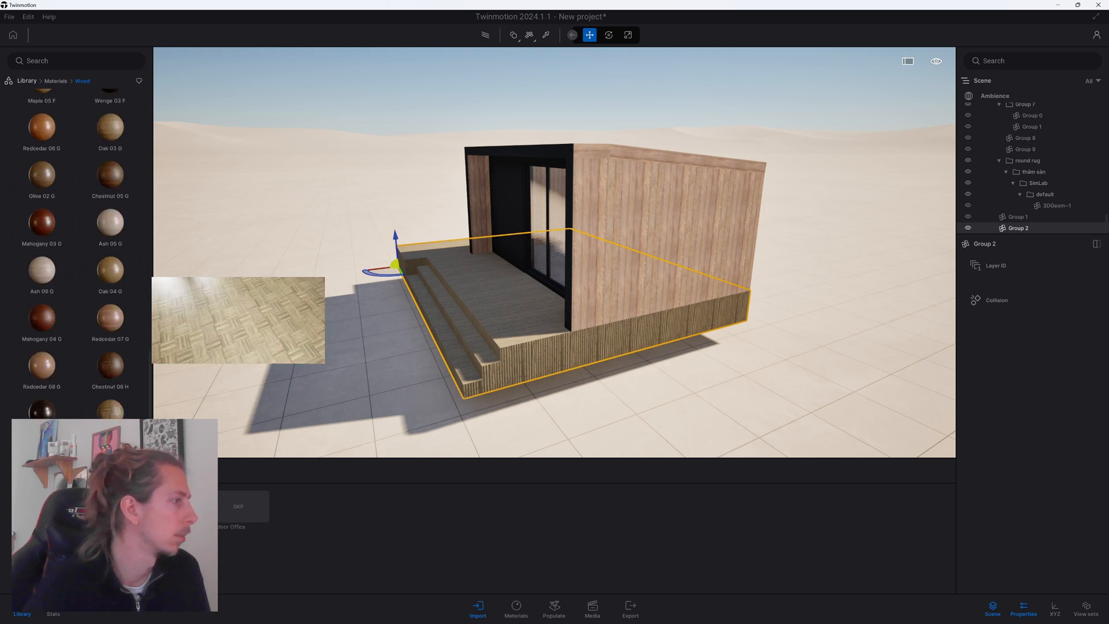
{"action": "scroll", "coordinate": [87, 260], "scroll_direction": "down", "scroll_amount": 3}
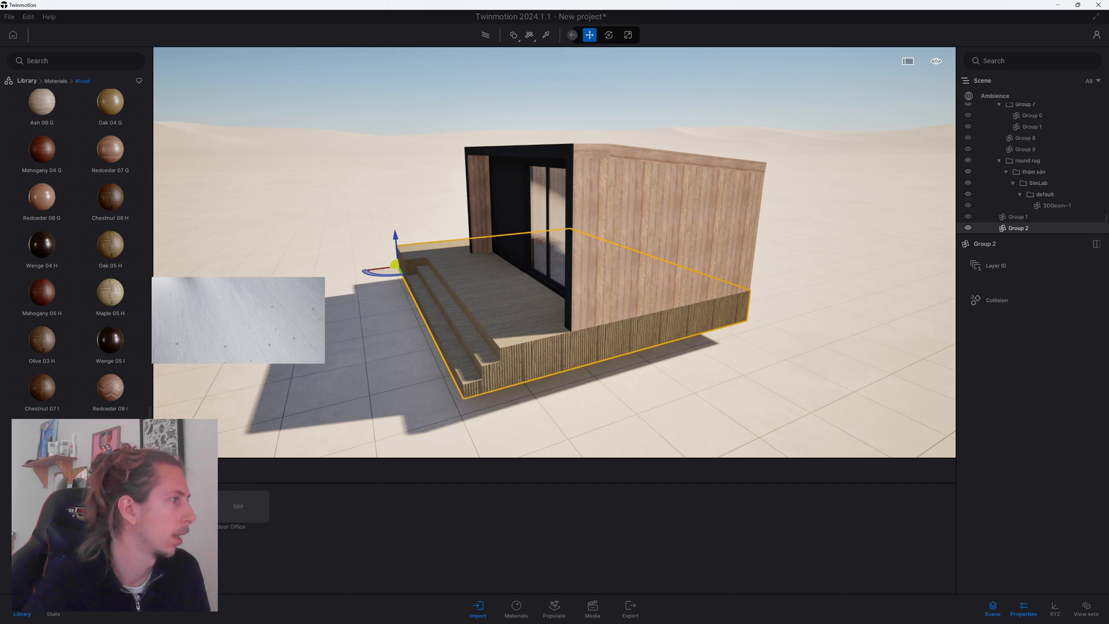
{"action": "left_click_drag", "start_coordinate": [111, 292], "coordinate": [609, 265]}
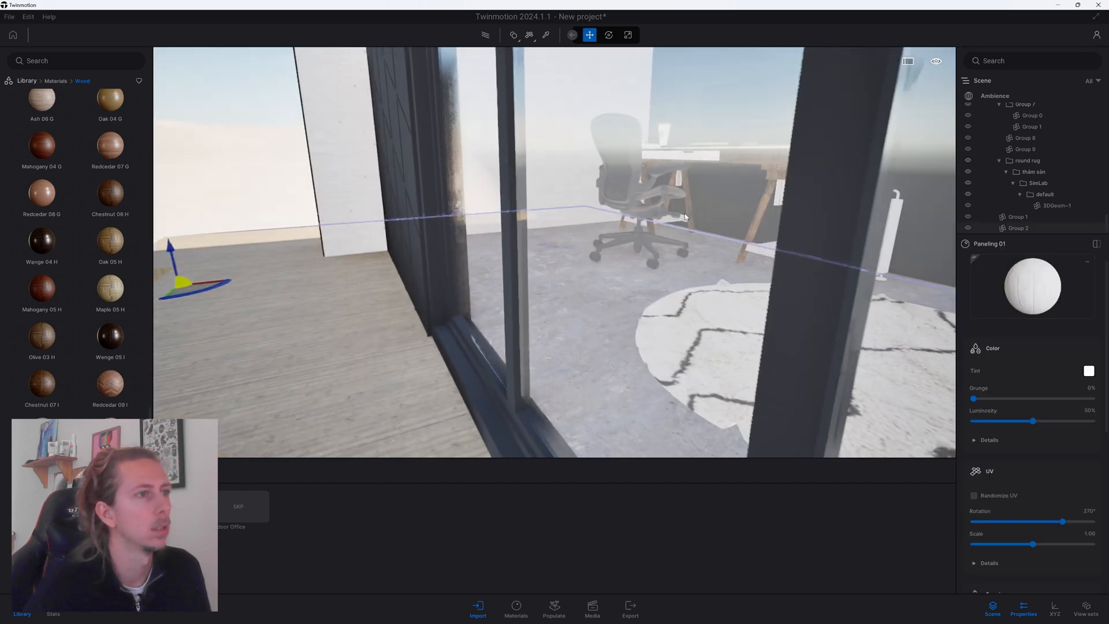
Inspect the new Paneling 01 cladding on the office's walls from several angles and select the side wall.
{"action": "scroll", "coordinate": [681, 244], "scroll_direction": "down", "scroll_amount": 5}
{"action": "middle_click_drag", "start_coordinate": [680, 245], "coordinate": [624, 245], "text": "shift"}
{"action": "scroll", "coordinate": [680, 245], "scroll_direction": "up", "scroll_amount": 2}
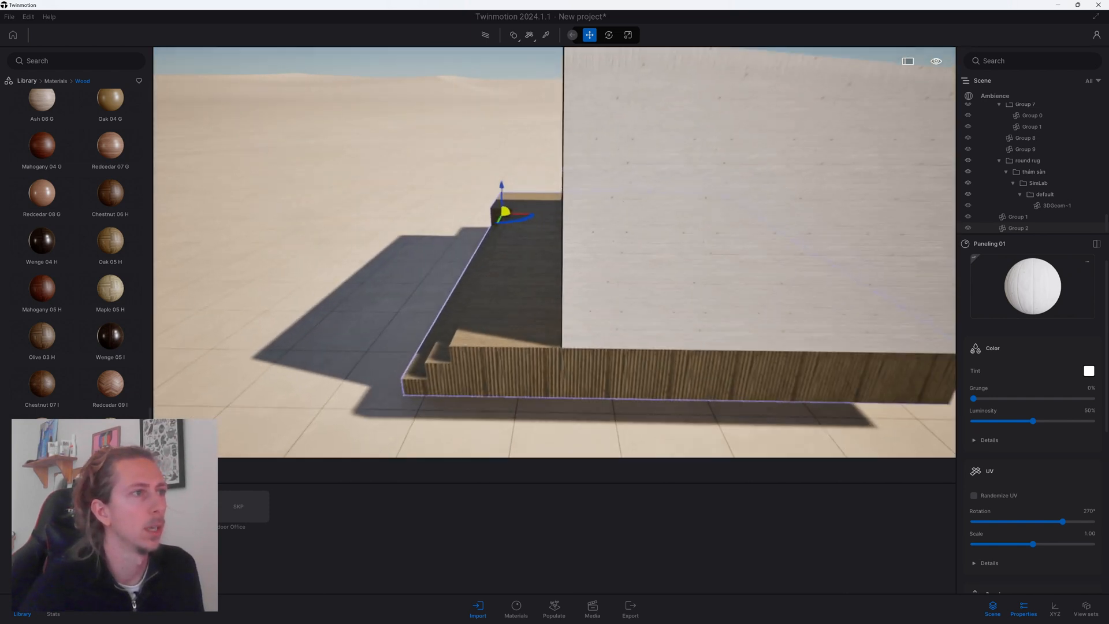
{"action": "middle_click_drag", "start_coordinate": [740, 176], "coordinate": [682, 231], "text": "shift"}
{"action": "scroll", "coordinate": [739, 177], "scroll_direction": "up", "scroll_amount": 2}
{"action": "scroll", "coordinate": [702, 244], "scroll_direction": "down", "scroll_amount": 3}
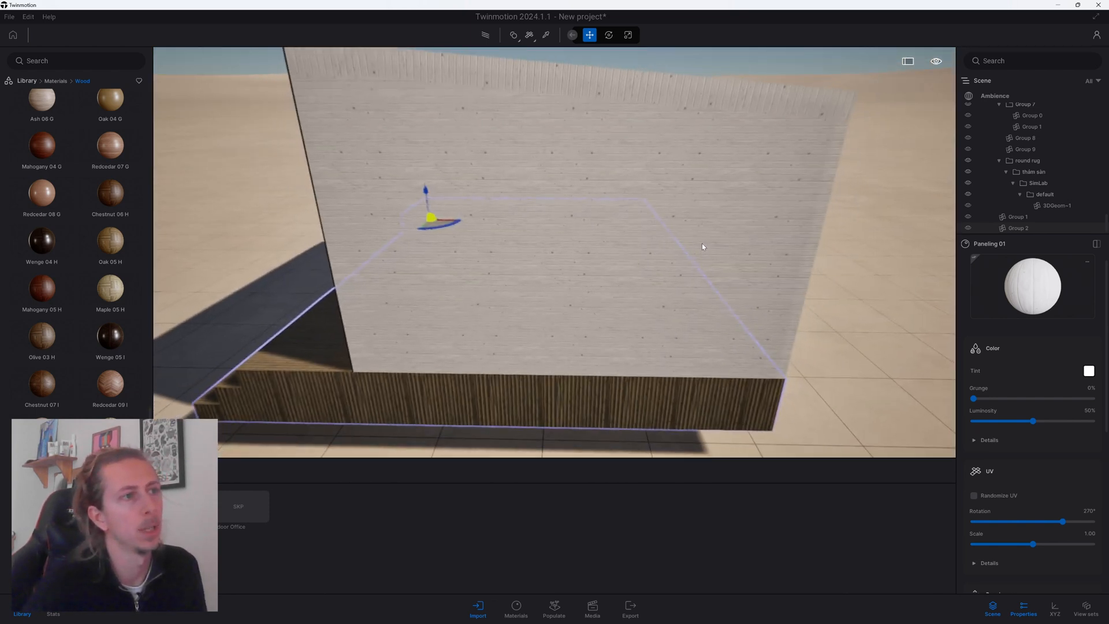
{"action": "scroll", "coordinate": [591, 286], "scroll_direction": "up", "scroll_amount": 3}
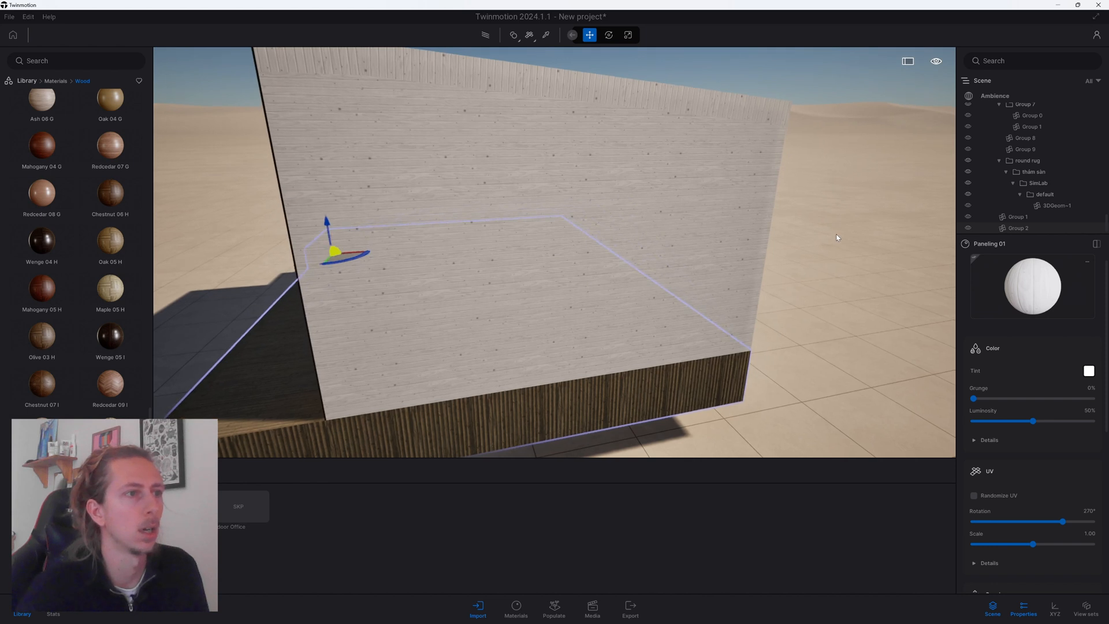
{"action": "left_click", "coordinate": [670, 243]}
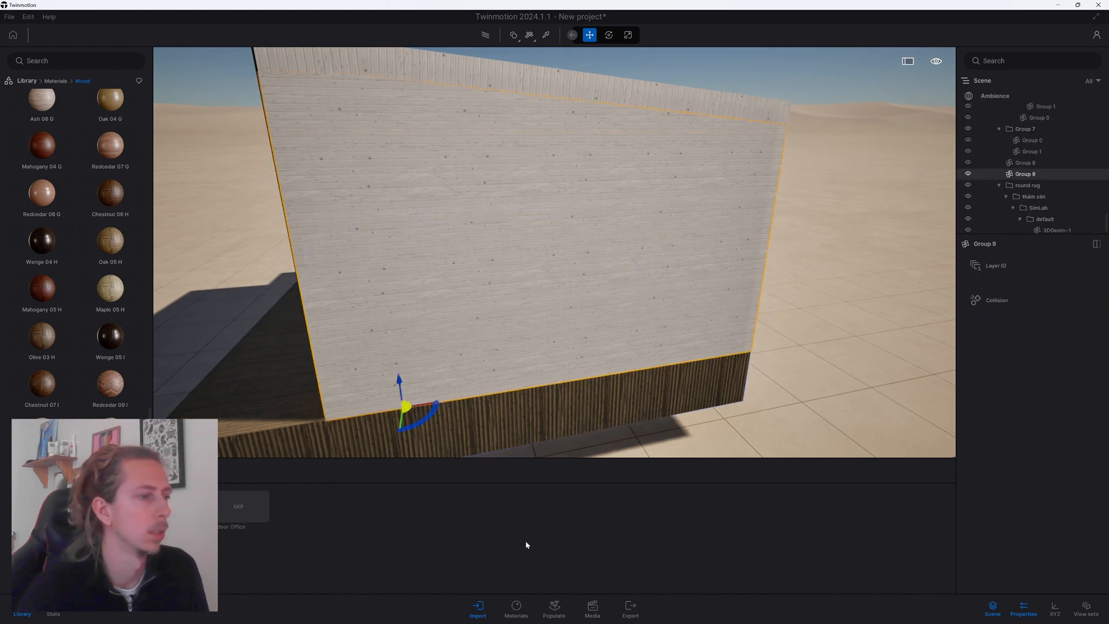
Show the materials used in the scene and examine the office's exterior, interior walls and desk setup.
{"action": "left_click", "coordinate": [516, 608]}
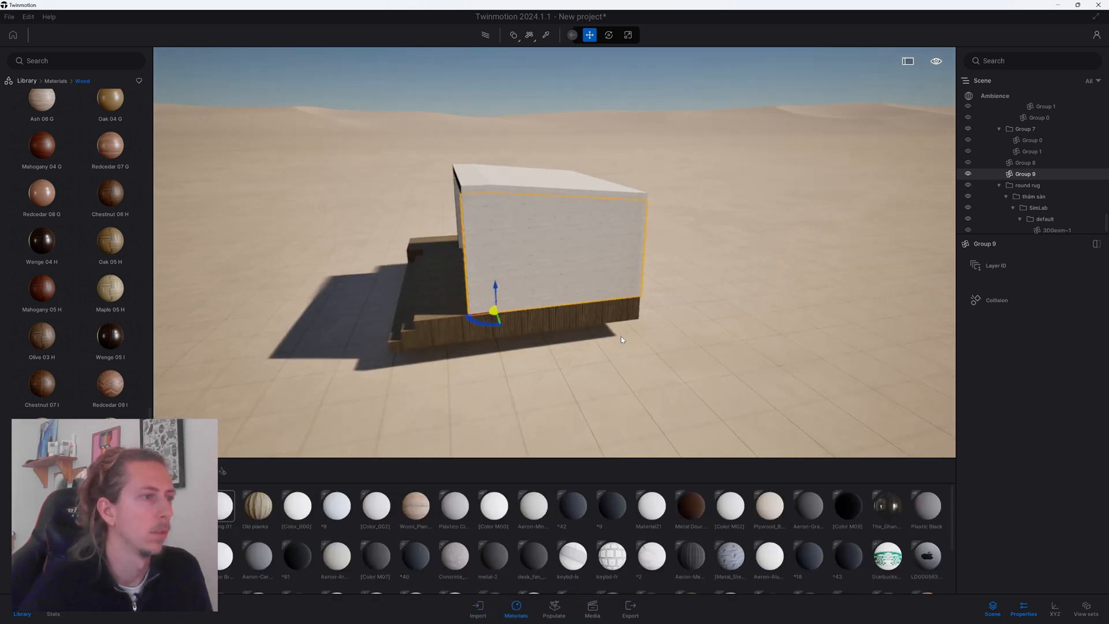
{"action": "middle_click_drag", "start_coordinate": [569, 433], "coordinate": [605, 401], "text": "shift"}
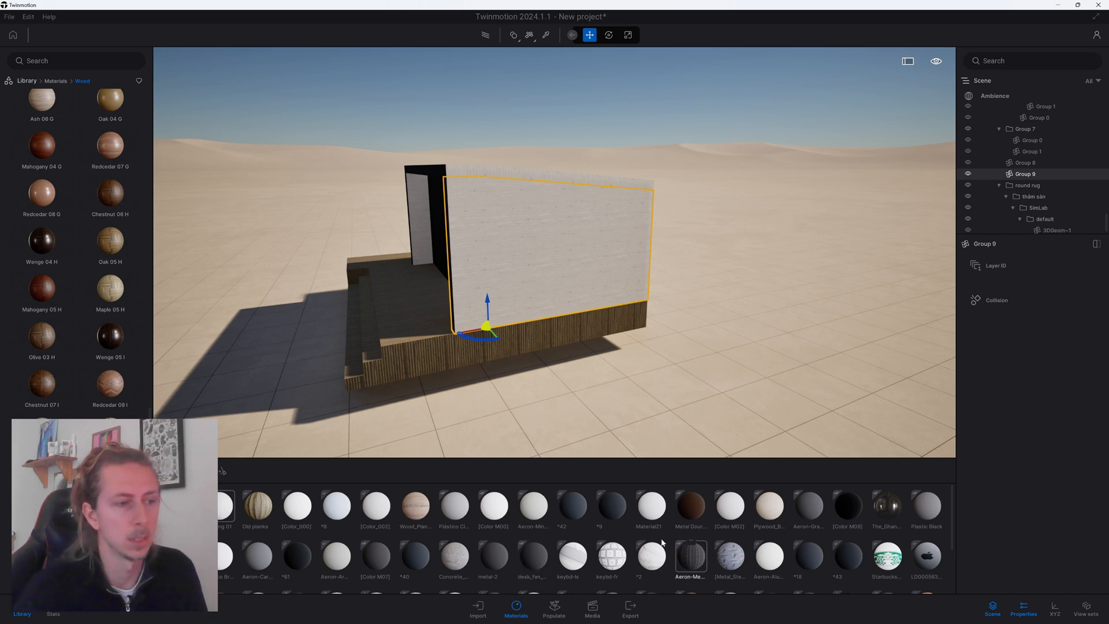
{"action": "scroll", "coordinate": [499, 297], "scroll_direction": "up", "scroll_amount": 3}
{"action": "middle_click_drag", "start_coordinate": [455, 261], "coordinate": [600, 261], "text": "shift"}
{"action": "scroll", "coordinate": [417, 253], "scroll_direction": "up", "scroll_amount": 5}
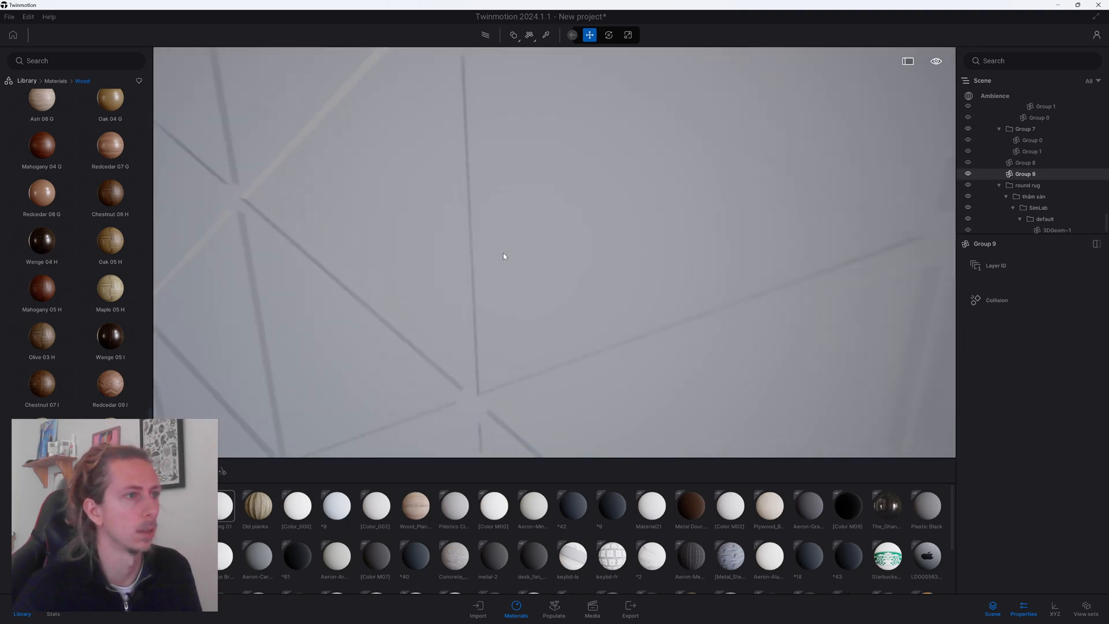
{"action": "middle_click_drag", "start_coordinate": [504, 253], "coordinate": [576, 264], "text": "shift"}
{"action": "scroll", "coordinate": [576, 264], "scroll_direction": "up", "scroll_amount": 3}
{"action": "scroll", "coordinate": [576, 264], "scroll_direction": "down", "scroll_amount": 2}
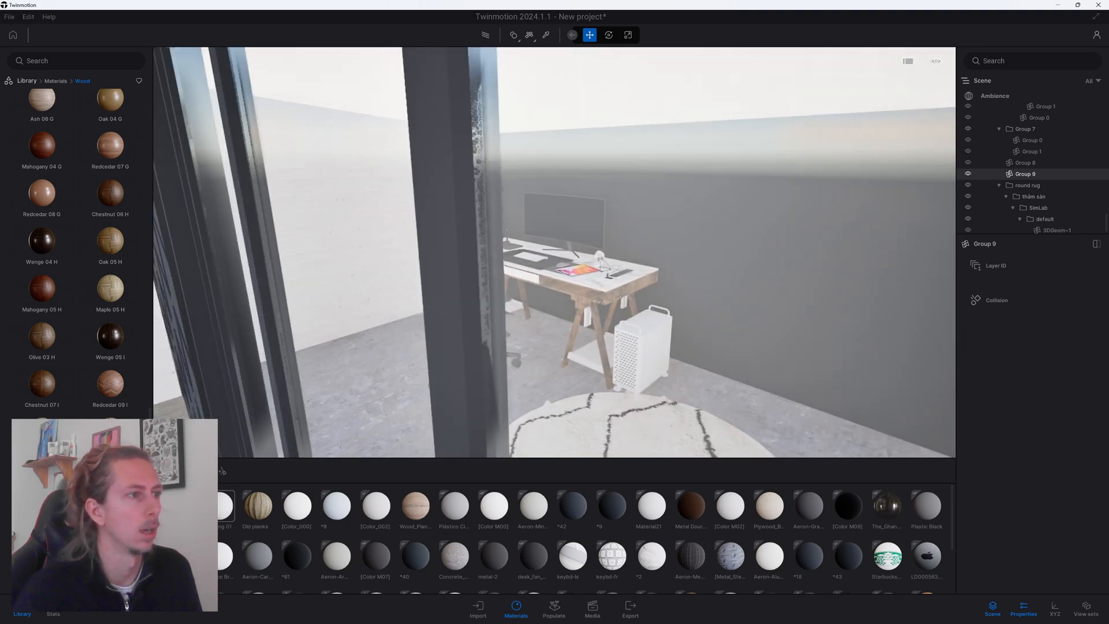
{"action": "scroll", "coordinate": [576, 264], "scroll_direction": "up", "scroll_amount": 3}
{"action": "scroll", "coordinate": [576, 264], "scroll_direction": "up", "scroll_amount": 3}
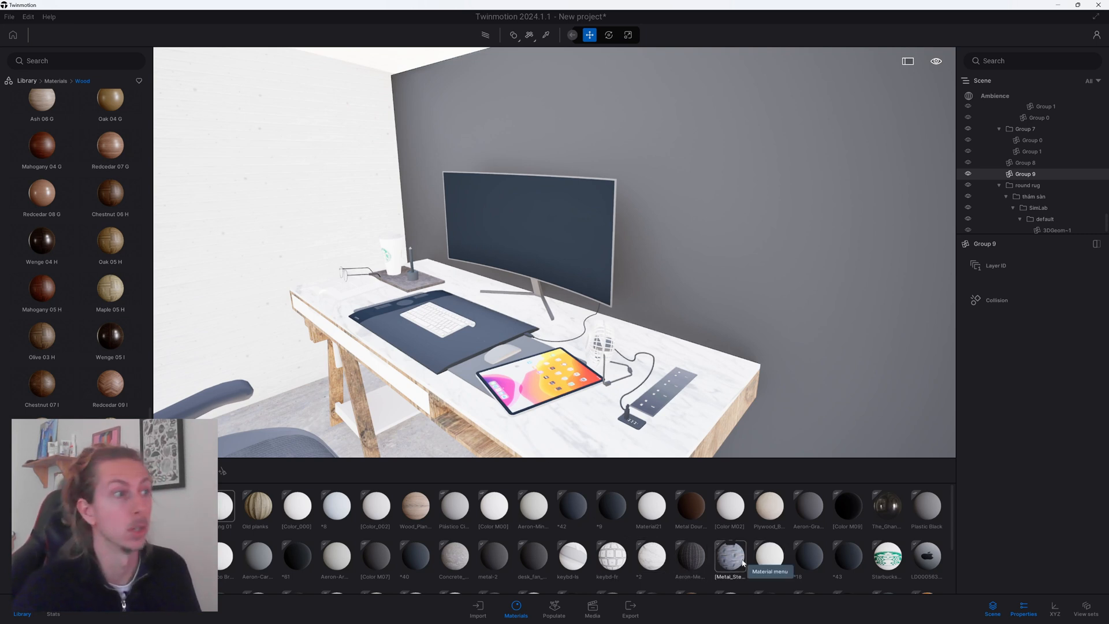
{"action": "scroll", "coordinate": [695, 250], "scroll_direction": "down", "scroll_amount": 10}
{"action": "middle_click_drag", "start_coordinate": [647, 289], "coordinate": [320, 449], "text": "shift"}
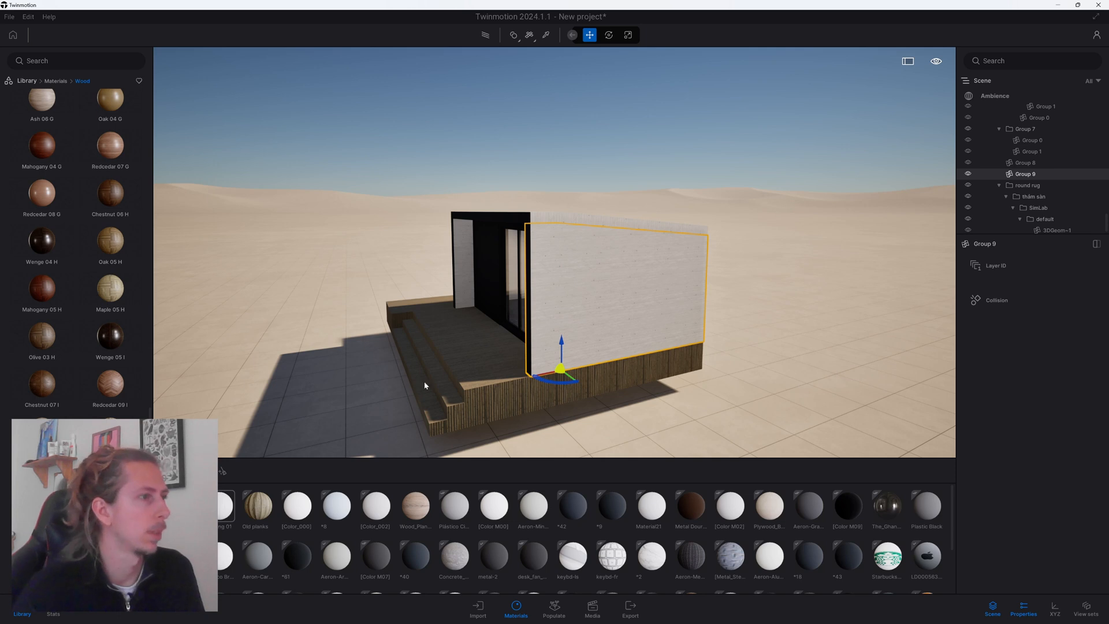
Select the Paneling 01 material and set its luminosity to 29%.
{"action": "left_click", "coordinate": [222, 507]}
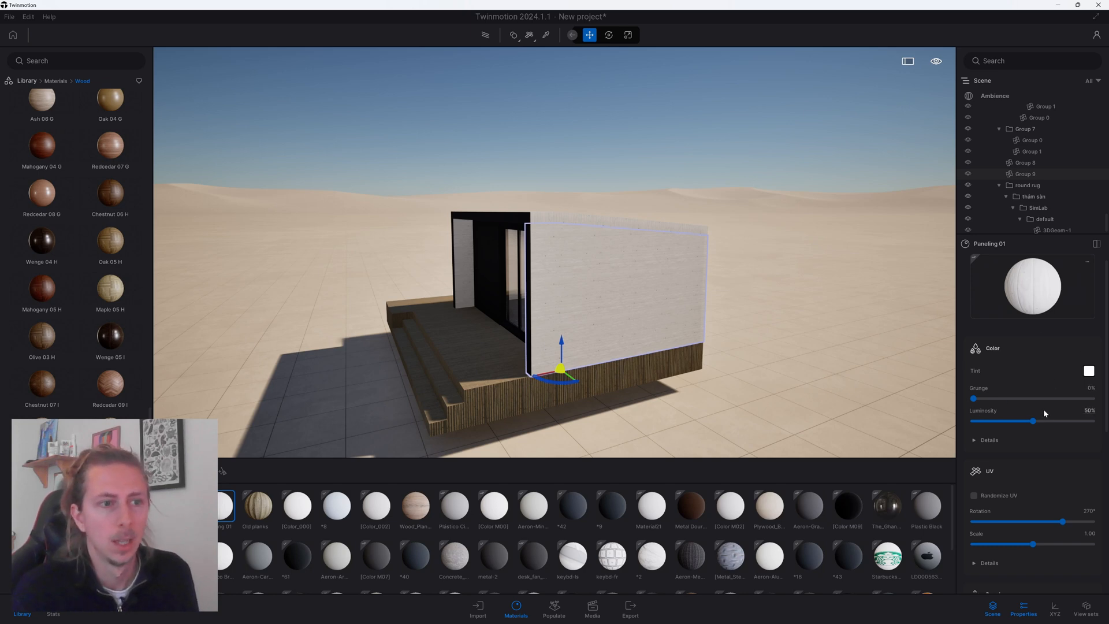
{"action": "left_click_drag", "start_coordinate": [1034, 421], "coordinate": [959, 384]}
{"action": "scroll", "coordinate": [978, 401], "scroll_direction": "down", "scroll_amount": 1}
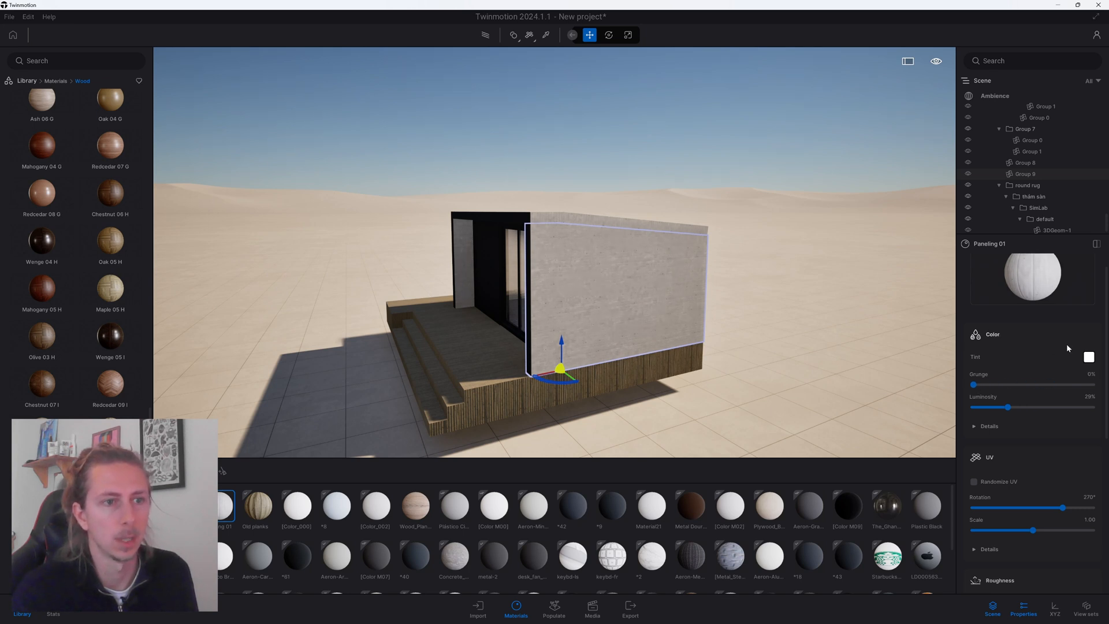
Set the Paneling 01 texture's UV scale to 2.36 and its rotation to 126° on the office's side wall.
{"action": "scroll", "coordinate": [1046, 415], "scroll_direction": "down", "scroll_amount": 4}
{"action": "scroll", "coordinate": [1050, 427], "scroll_direction": "down", "scroll_amount": 5}
{"action": "left_click", "coordinate": [997, 425]}
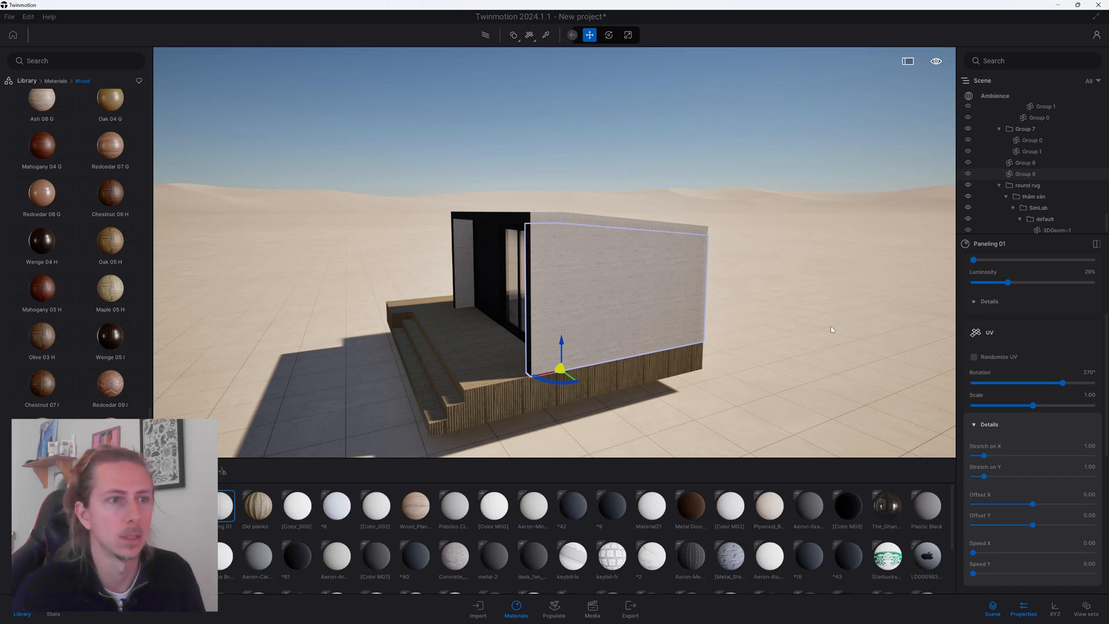
{"action": "scroll", "coordinate": [631, 319], "scroll_direction": "up", "scroll_amount": 5}
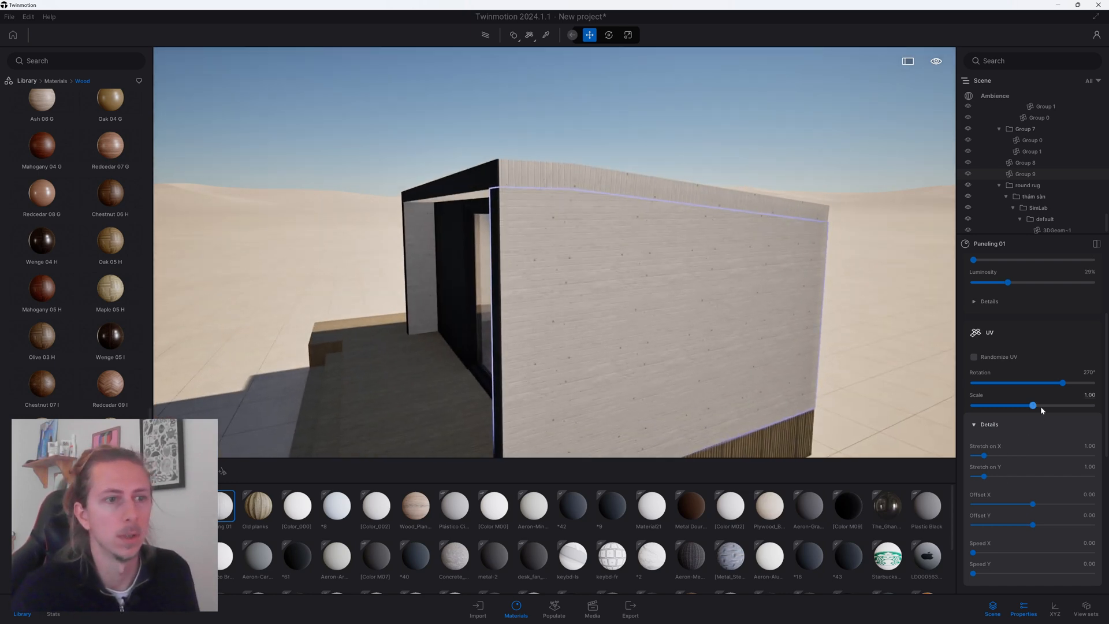
{"action": "middle_click_drag", "start_coordinate": [743, 322], "coordinate": [650, 250]}
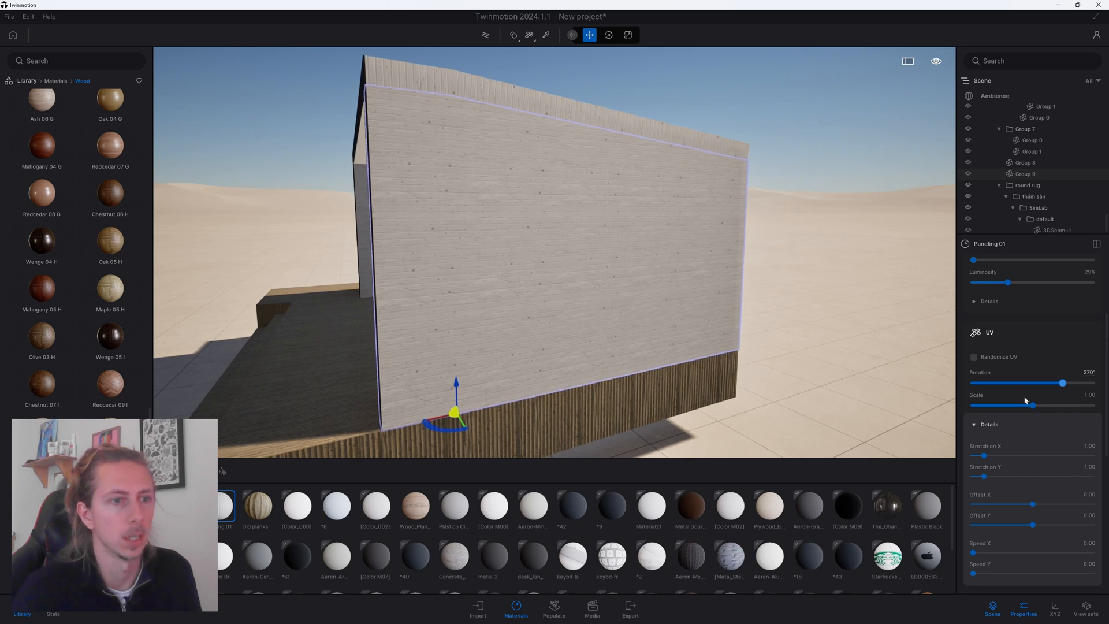
{"action": "mouse_move", "coordinate": [1033, 405]}
{"action": "left_mouse_down"}
{"action": "mouse_move", "coordinate": [1008, 406]}
{"action": "mouse_move", "coordinate": [1041, 405]}
{"action": "left_mouse_up"}
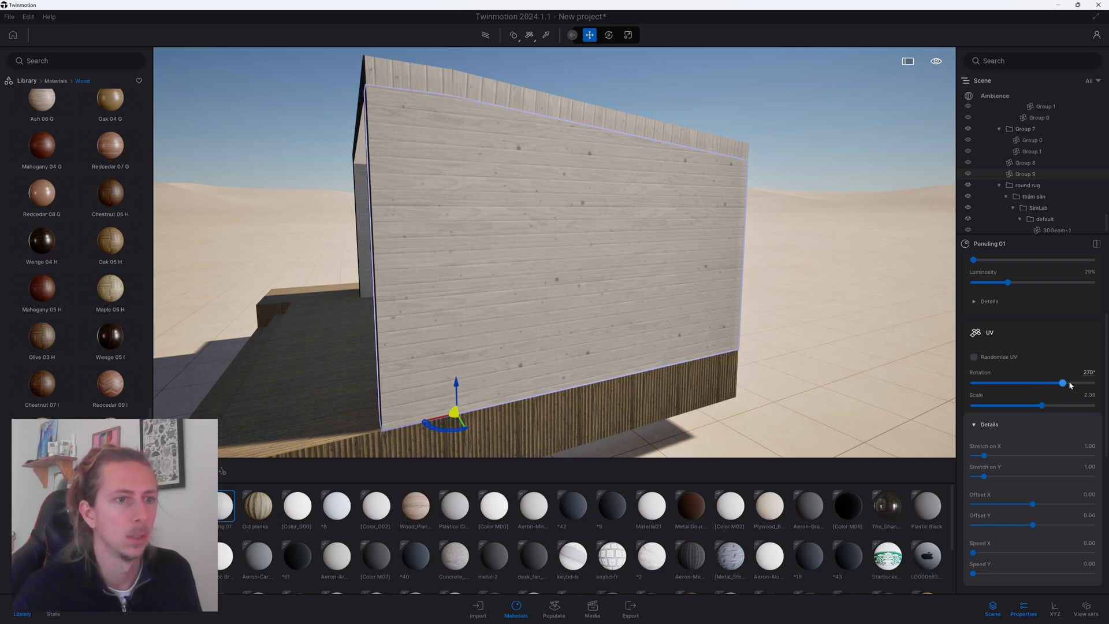
{"action": "left_click_drag", "start_coordinate": [1063, 383], "coordinate": [1015, 383]}
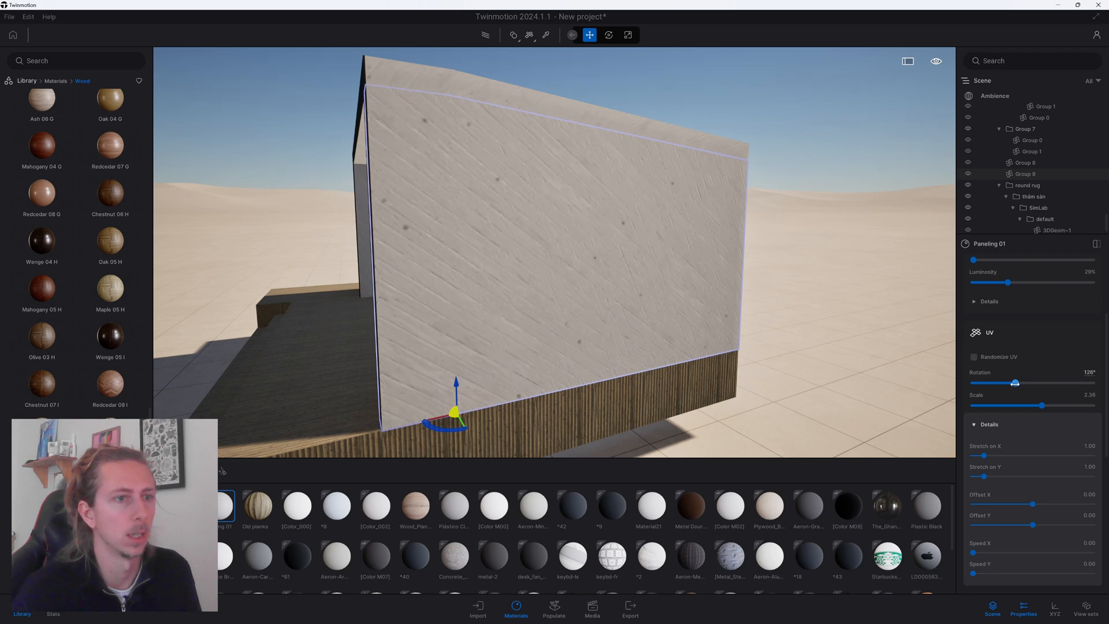
Try a roughness intensity of 64% on the Paneling 01 material and undo the change.
{"action": "scroll", "coordinate": [552, 375], "scroll_direction": "down", "scroll_amount": 3}
{"action": "scroll", "coordinate": [1058, 516], "scroll_direction": "down", "scroll_amount": 3}
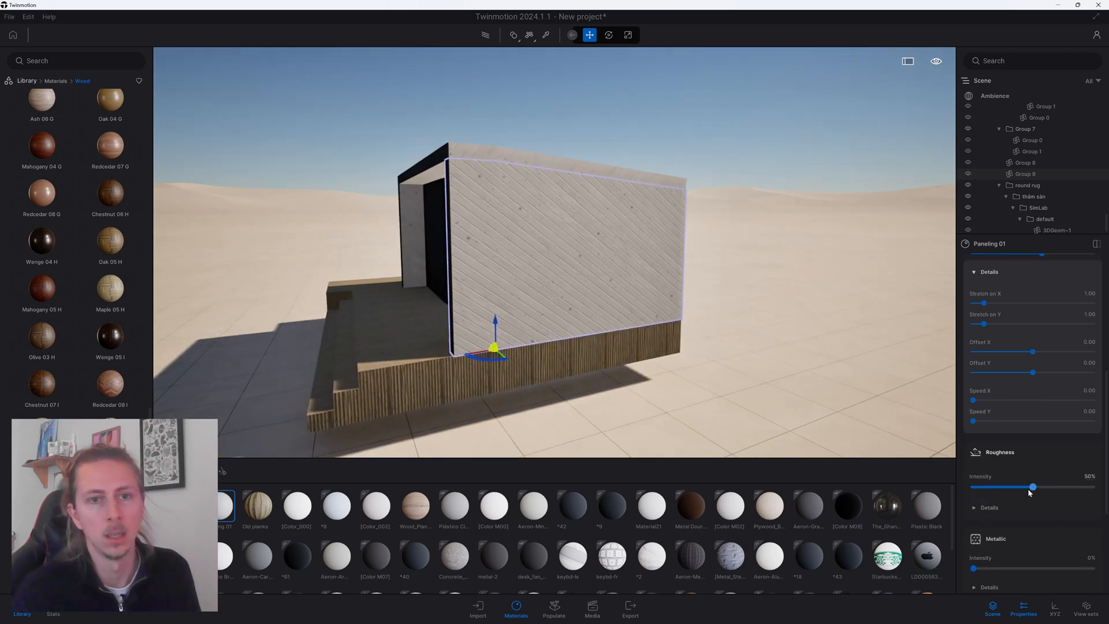
{"action": "left_click_drag", "start_coordinate": [1030, 489], "coordinate": [1023, 493]}
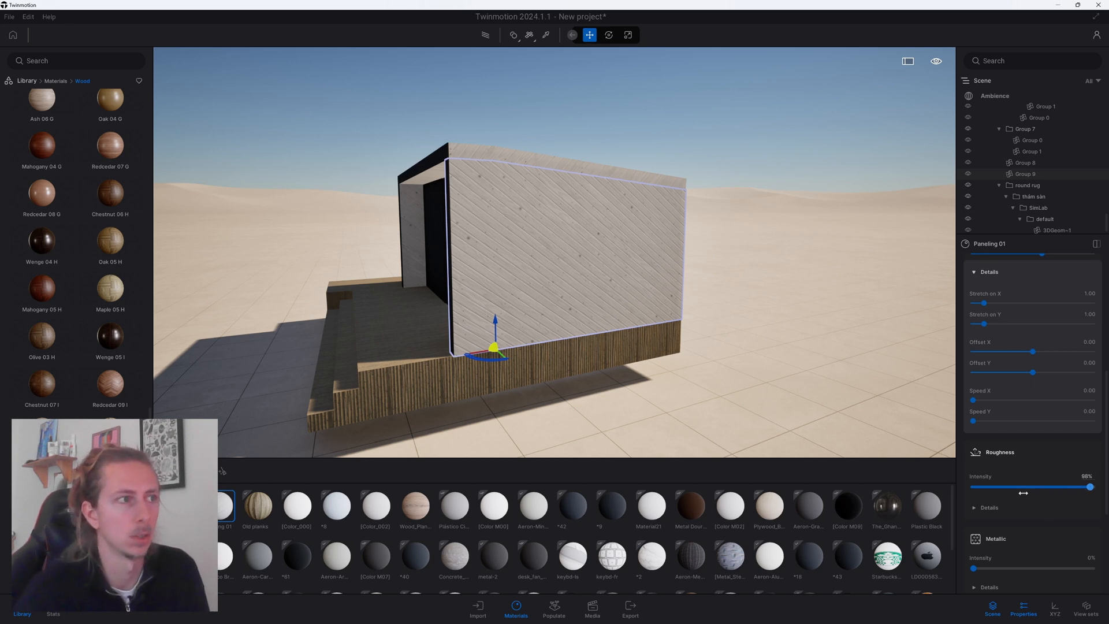
{"action": "left_click_drag", "start_coordinate": [1090, 487], "coordinate": [1050, 490]}
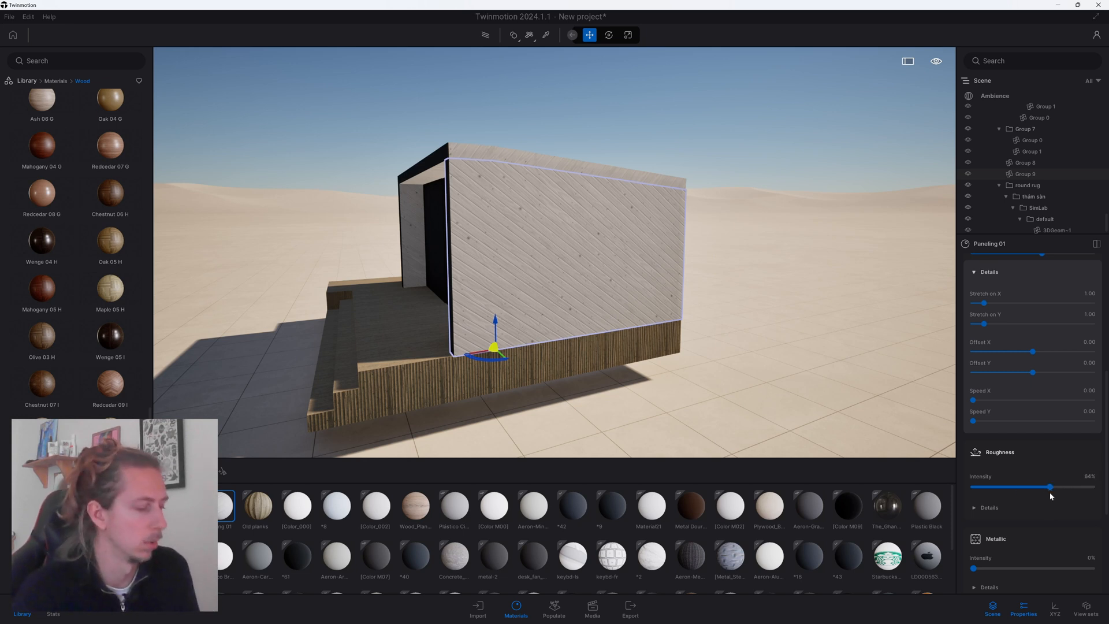
{"action": "key", "text": "ctrl+z"}
Expand the roughness details of Paneling 01 and set the material's metallic intensity to 68%.
{"action": "left_click", "coordinate": [1065, 511]}
{"action": "scroll", "coordinate": [1037, 503], "scroll_direction": "down", "scroll_amount": 1}
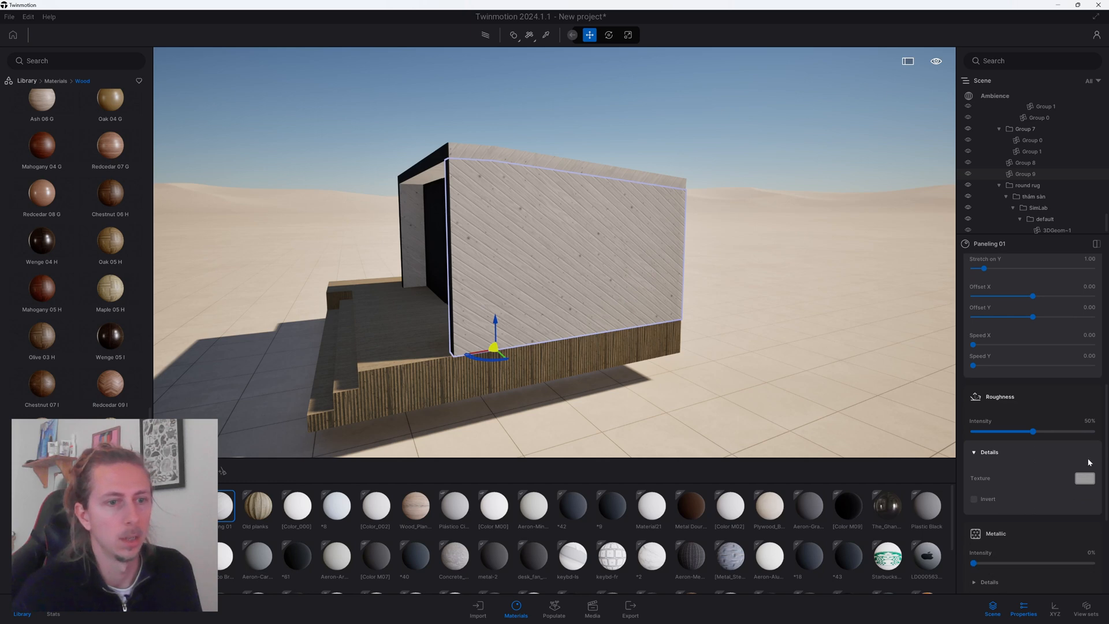
{"action": "scroll", "coordinate": [997, 479], "scroll_direction": "down", "scroll_amount": 5}
{"action": "left_click_drag", "start_coordinate": [976, 396], "coordinate": [1054, 406]}
{"action": "middle_click_drag", "start_coordinate": [695, 318], "coordinate": [686, 297], "text": "shift"}
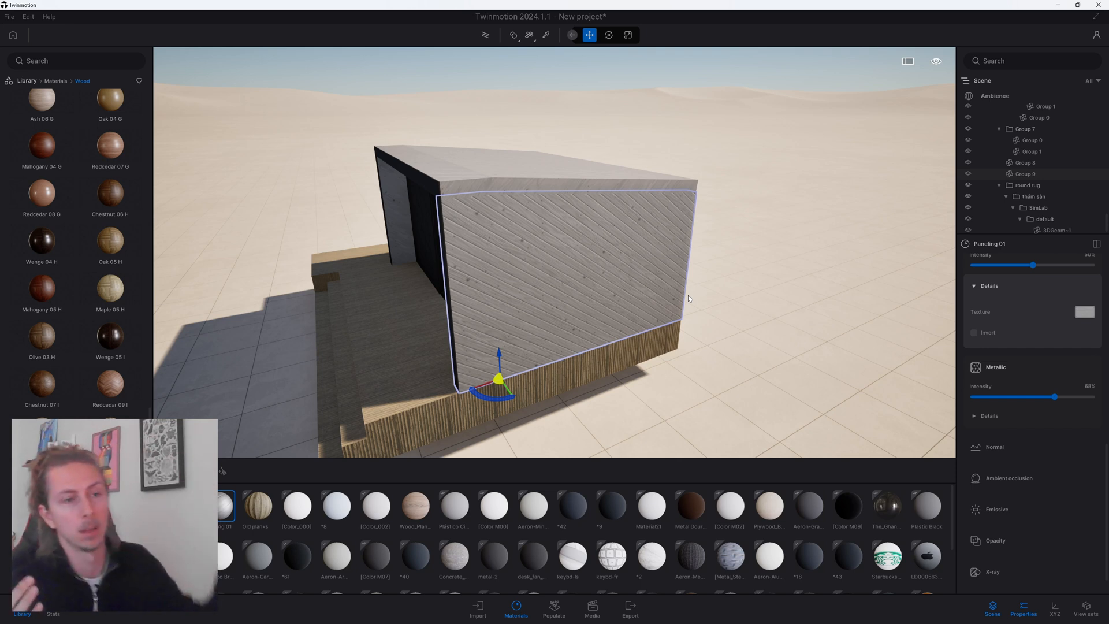
Show the Normal and Ambient occlusion settings of the Paneling 01 material.
{"action": "left_click", "coordinate": [1039, 450]}
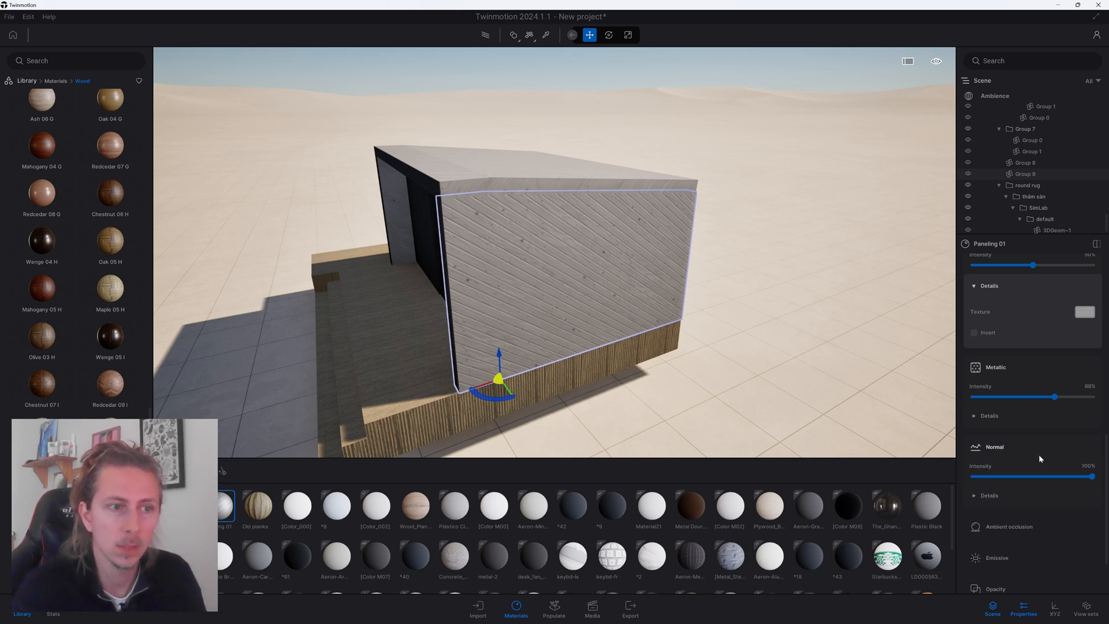
{"action": "scroll", "coordinate": [1034, 454], "scroll_direction": "down", "scroll_amount": 1}
{"action": "left_click", "coordinate": [1017, 482]}
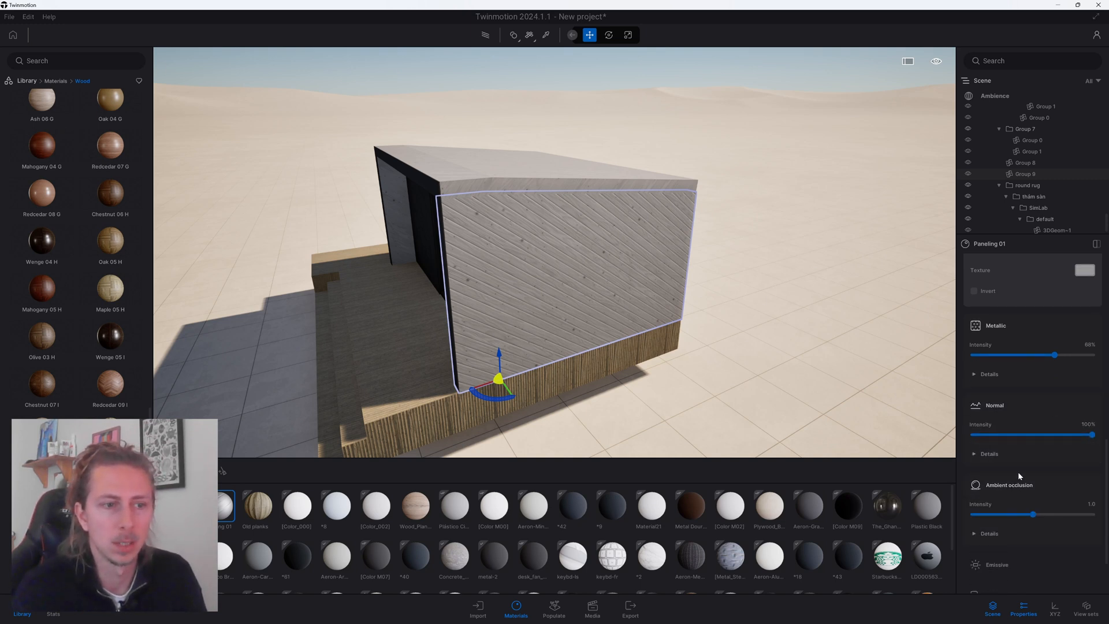
{"action": "scroll", "coordinate": [1018, 471], "scroll_direction": "down", "scroll_amount": 1}
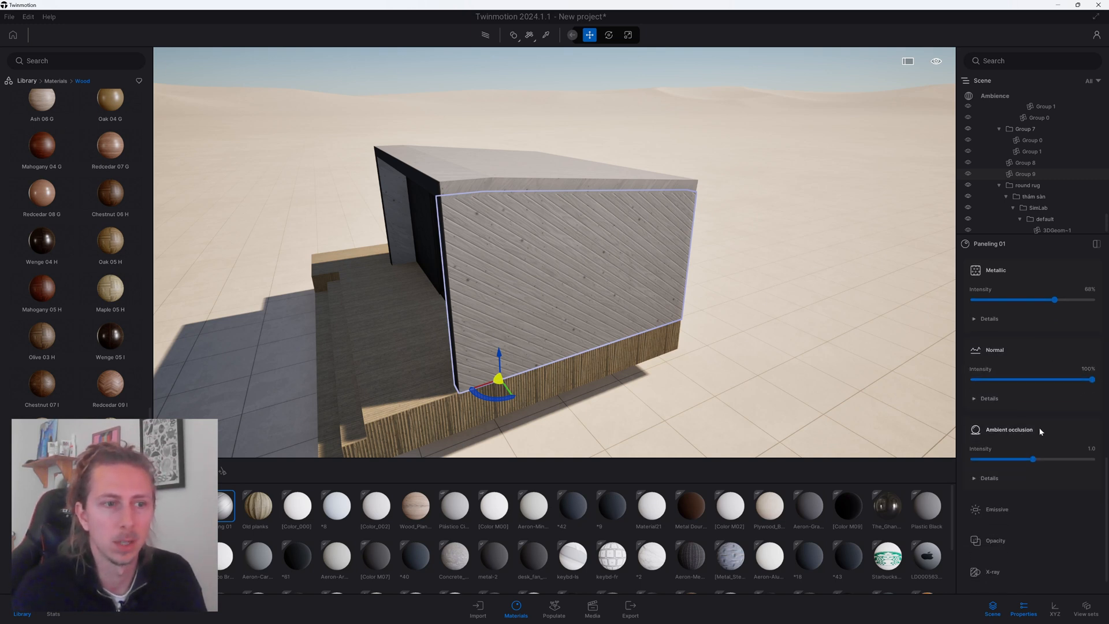
Try a raised emissive intensity on the Paneling 01 material, view the glowing walls, and undo the change.
{"action": "left_click", "coordinate": [1015, 511]}
{"action": "scroll", "coordinate": [1016, 477], "scroll_direction": "down", "scroll_amount": 2}
{"action": "mouse_move", "coordinate": [985, 457]}
{"action": "left_mouse_down"}
{"action": "mouse_move", "coordinate": [1065, 456]}
{"action": "mouse_move", "coordinate": [994, 439]}
{"action": "left_mouse_up"}
{"action": "middle_click_drag", "start_coordinate": [439, 260], "coordinate": [488, 261], "text": "shift"}
{"action": "scroll", "coordinate": [488, 261], "scroll_direction": "up", "scroll_amount": 2}
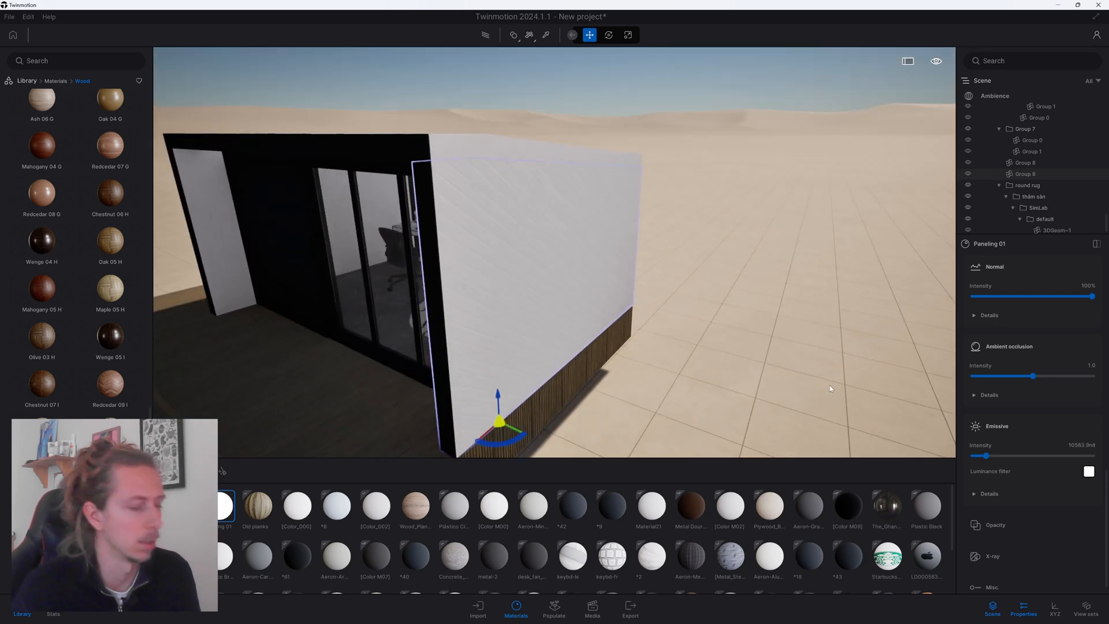
{"action": "key", "text": "ctrl+z"}
Review the Misc. settings of Paneling 01 and view the cladding on the office's roof and side wall.
{"action": "scroll", "coordinate": [1039, 465], "scroll_direction": "down", "scroll_amount": 1}
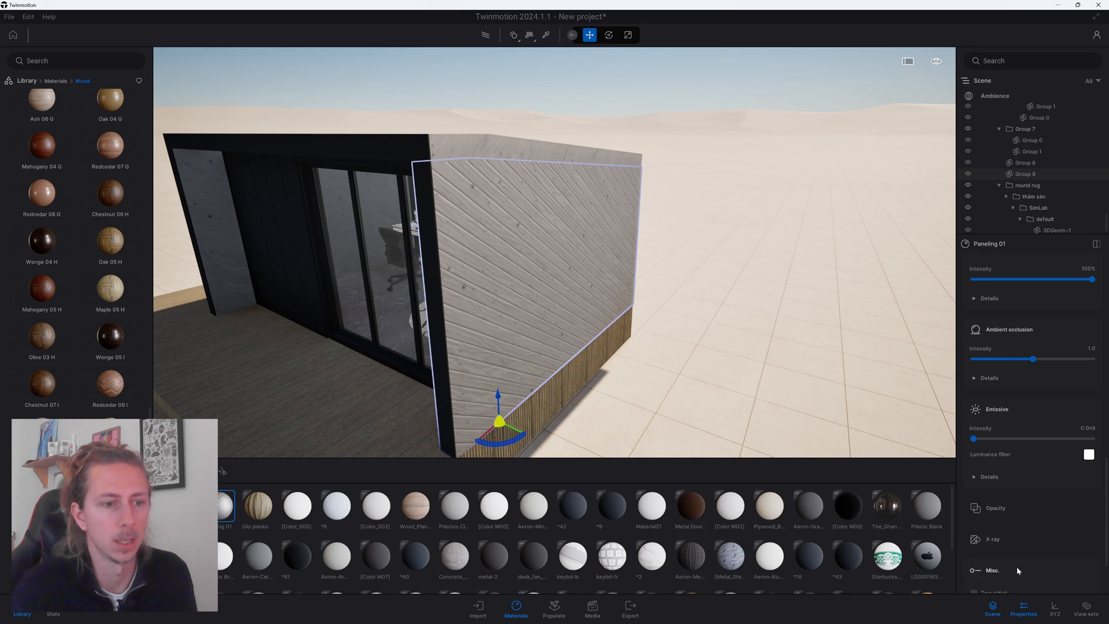
{"action": "scroll", "coordinate": [1017, 570], "scroll_direction": "down", "scroll_amount": 2}
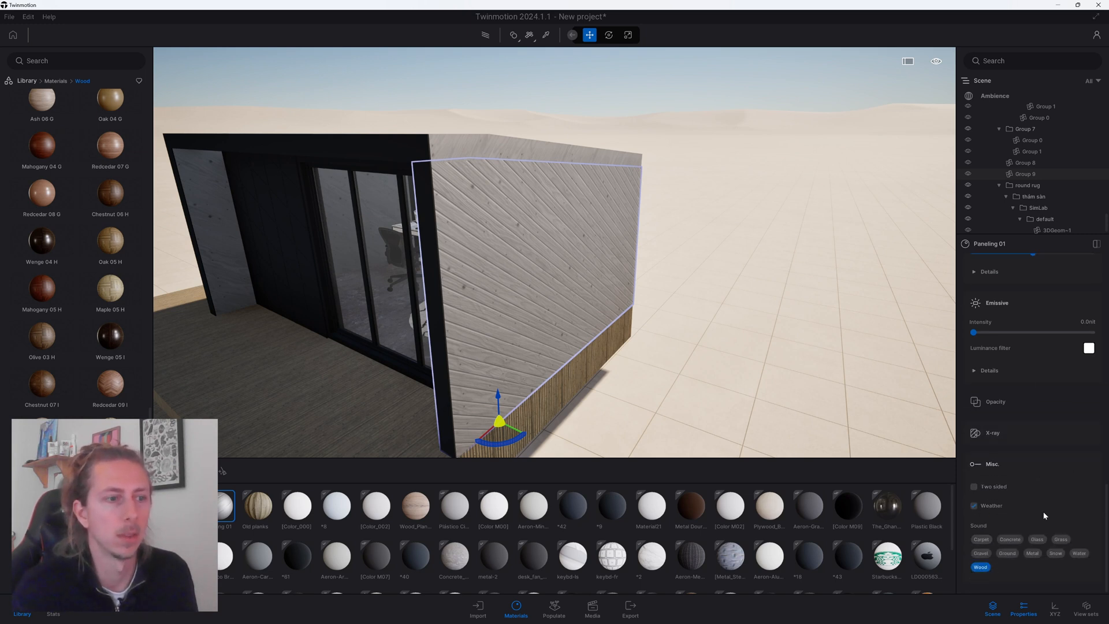
{"action": "scroll", "coordinate": [589, 300], "scroll_direction": "down", "scroll_amount": 6}
{"action": "scroll", "coordinate": [556, 246], "scroll_direction": "up", "scroll_amount": 6}
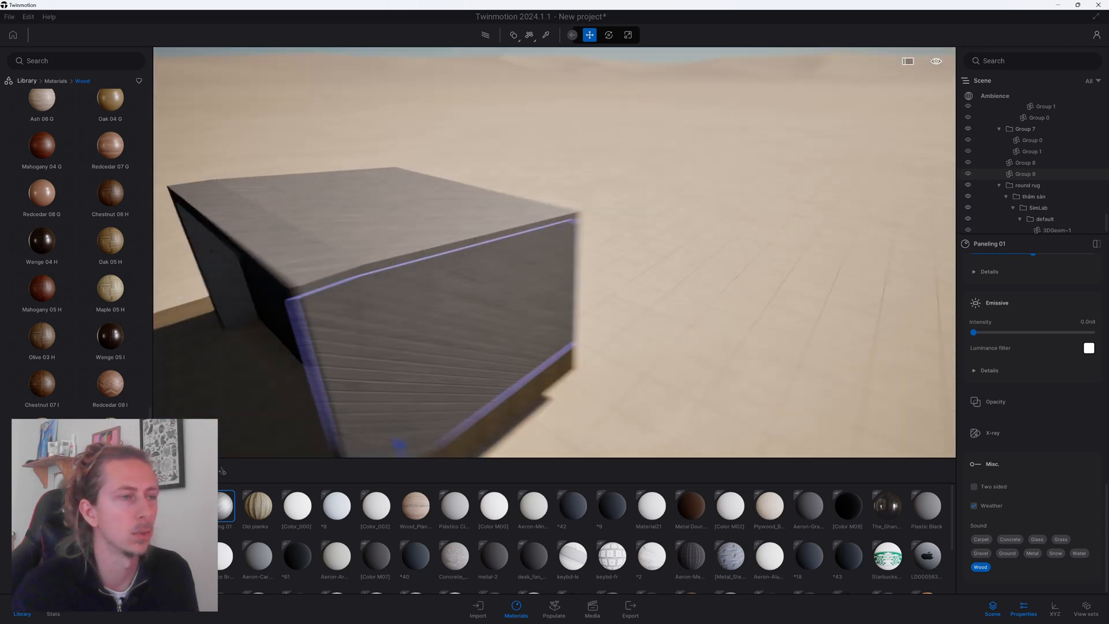
{"action": "middle_click_drag", "start_coordinate": [556, 246], "coordinate": [661, 247], "text": "shift"}
{"action": "scroll", "coordinate": [1009, 337], "scroll_direction": "up", "scroll_amount": 8}
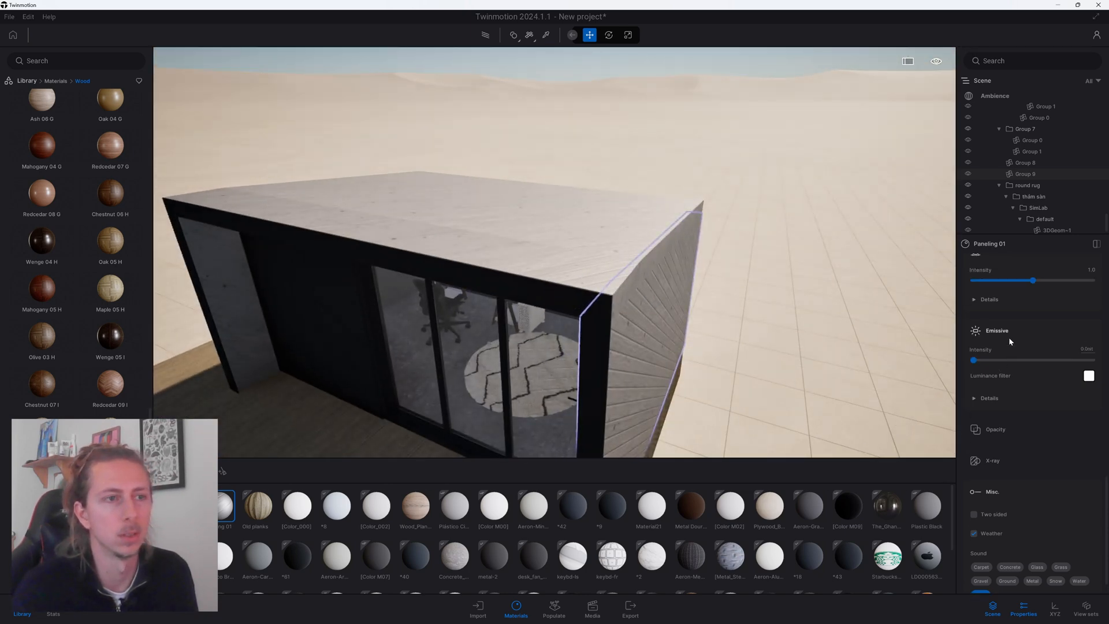
Tint the Paneling 01 material light brown (#CFA480) and view the recoloured cladding on the office.
{"action": "scroll", "coordinate": [1007, 337], "scroll_direction": "up", "scroll_amount": 6}
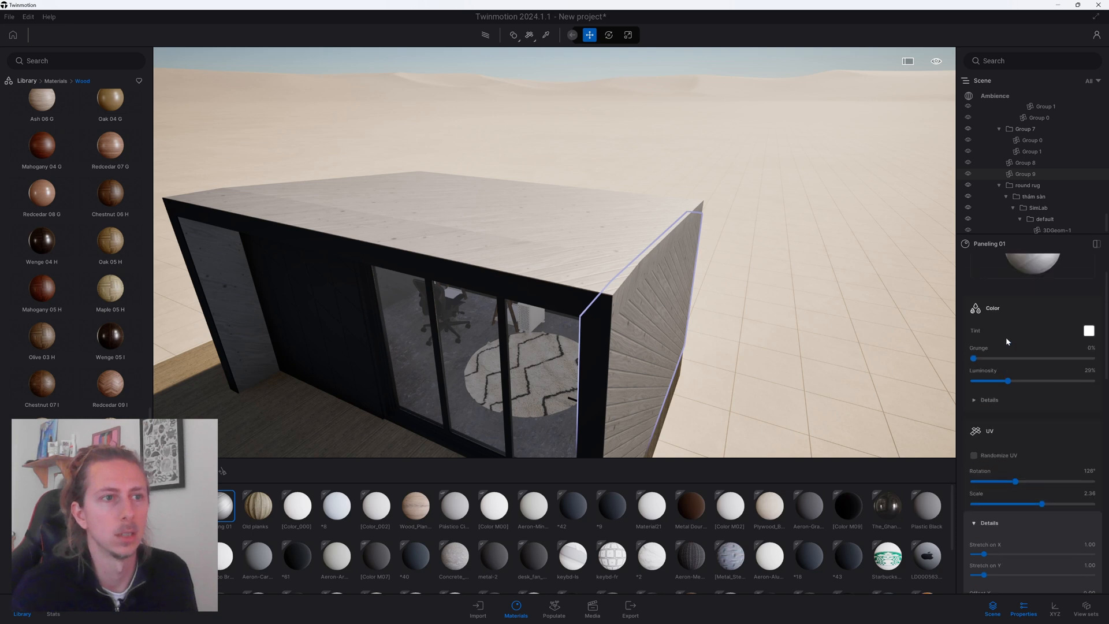
{"action": "left_click", "coordinate": [1088, 372]}
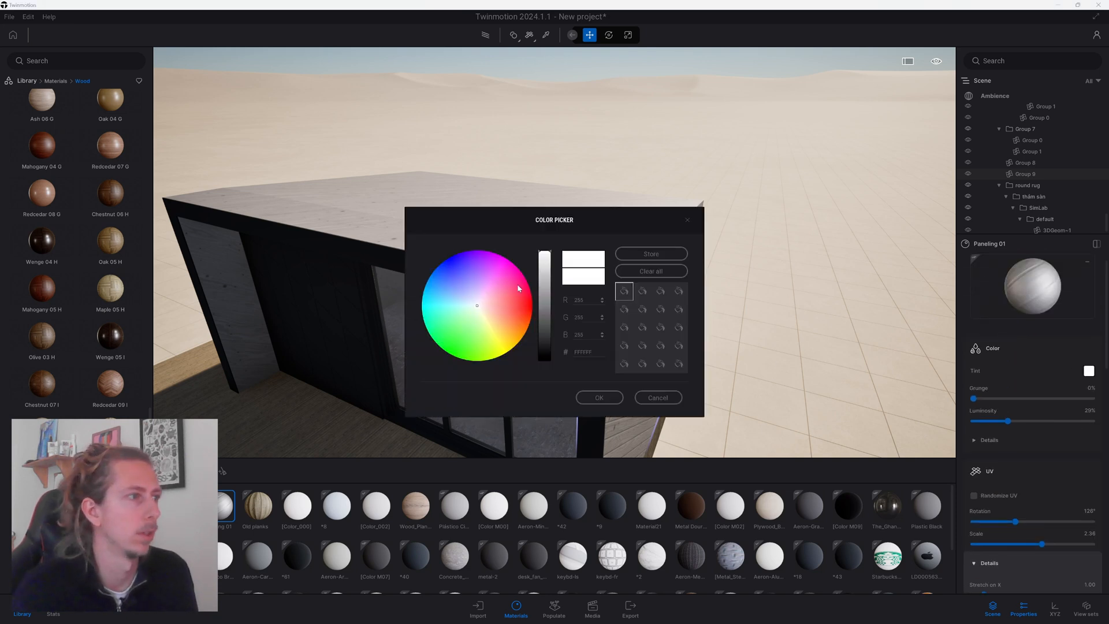
{"action": "left_click_drag", "start_coordinate": [502, 334], "coordinate": [496, 318]}
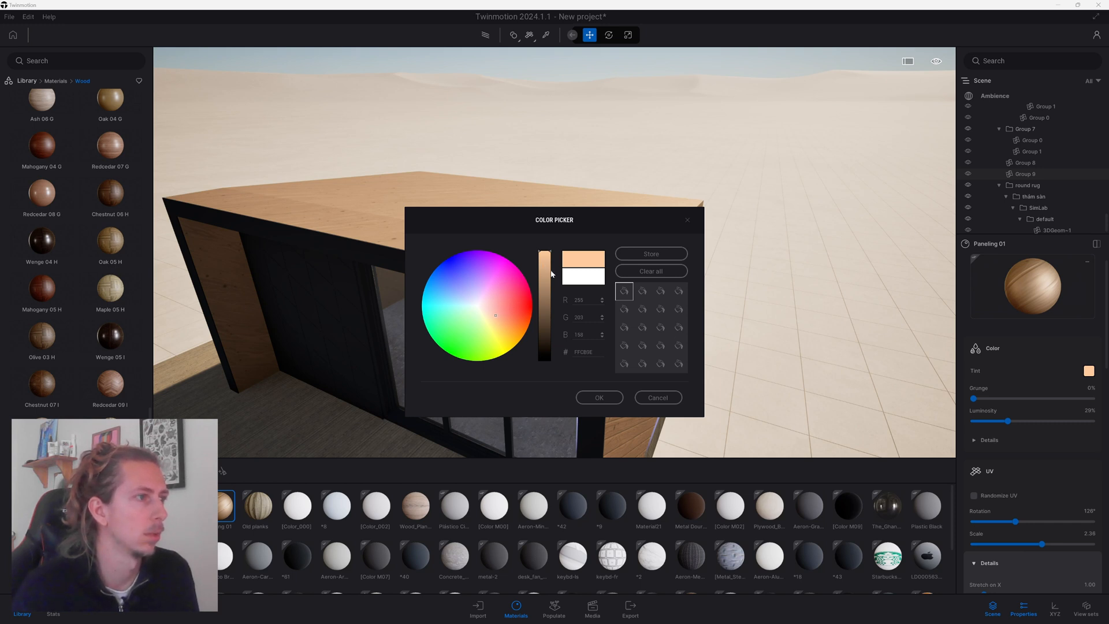
{"action": "left_click", "coordinate": [549, 272]}
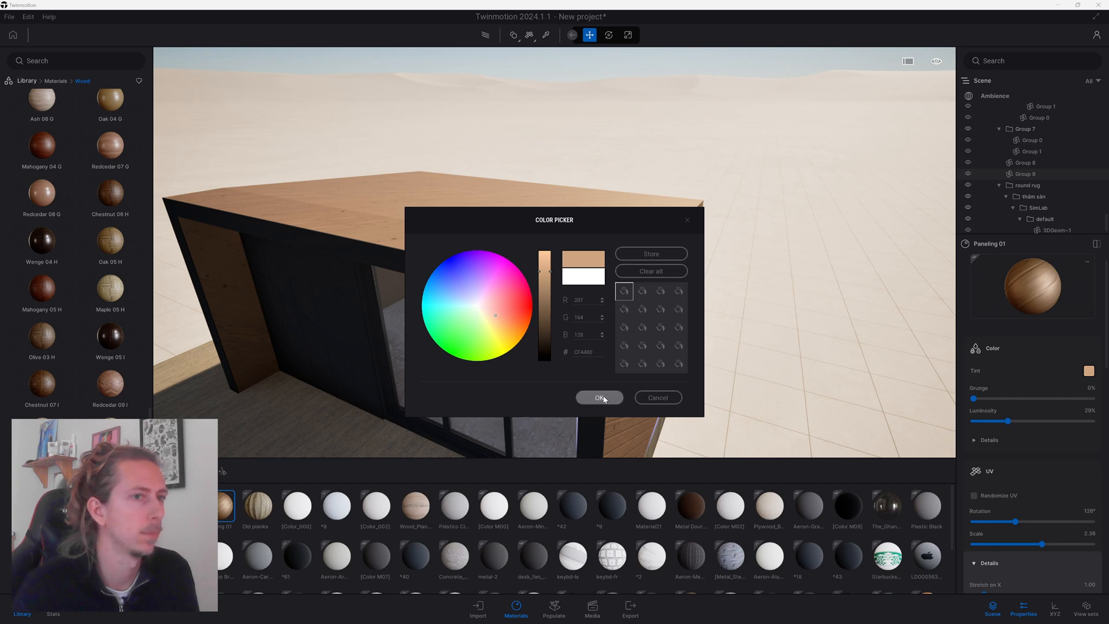
{"action": "left_click", "coordinate": [601, 398]}
{"action": "scroll", "coordinate": [656, 344], "scroll_direction": "down", "scroll_amount": 3}
{"action": "middle_click_drag", "start_coordinate": [657, 344], "coordinate": [614, 309], "text": "shift"}
{"action": "scroll", "coordinate": [647, 299], "scroll_direction": "up", "scroll_amount": 2}
{"action": "scroll", "coordinate": [614, 310], "scroll_direction": "down", "scroll_amount": 3}
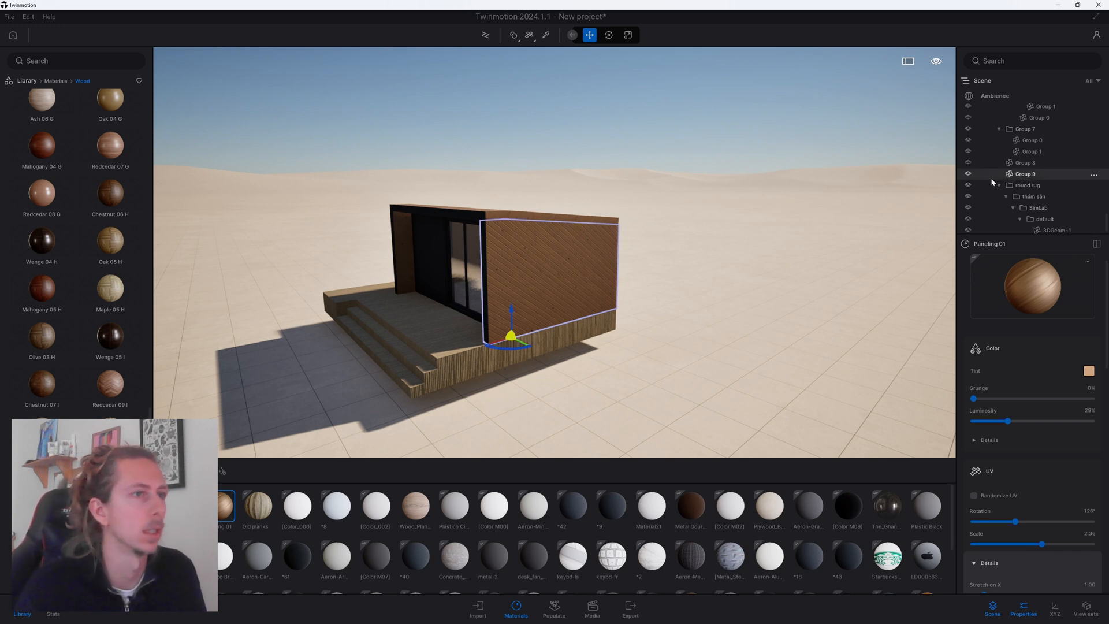
Collapse the Starting Base and Outdoor Office.skp folders in the scene graph.
{"action": "scroll", "coordinate": [991, 178], "scroll_direction": "down", "scroll_amount": 10}
{"action": "scroll", "coordinate": [1012, 166], "scroll_direction": "down", "scroll_amount": 3}
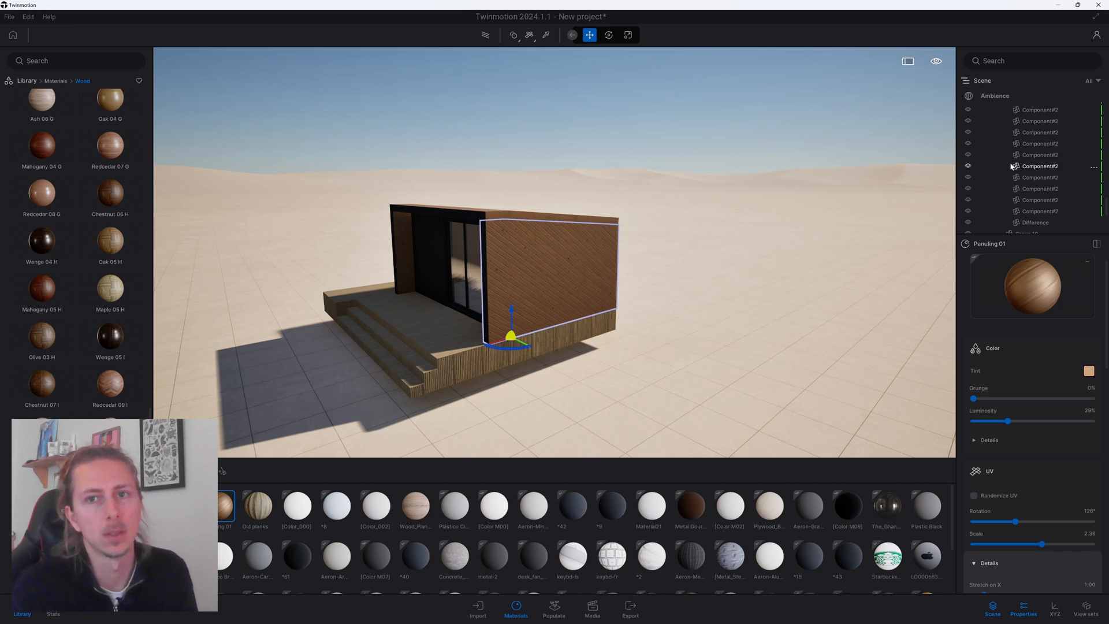
{"action": "scroll", "coordinate": [1026, 161], "scroll_direction": "down", "scroll_amount": 5}
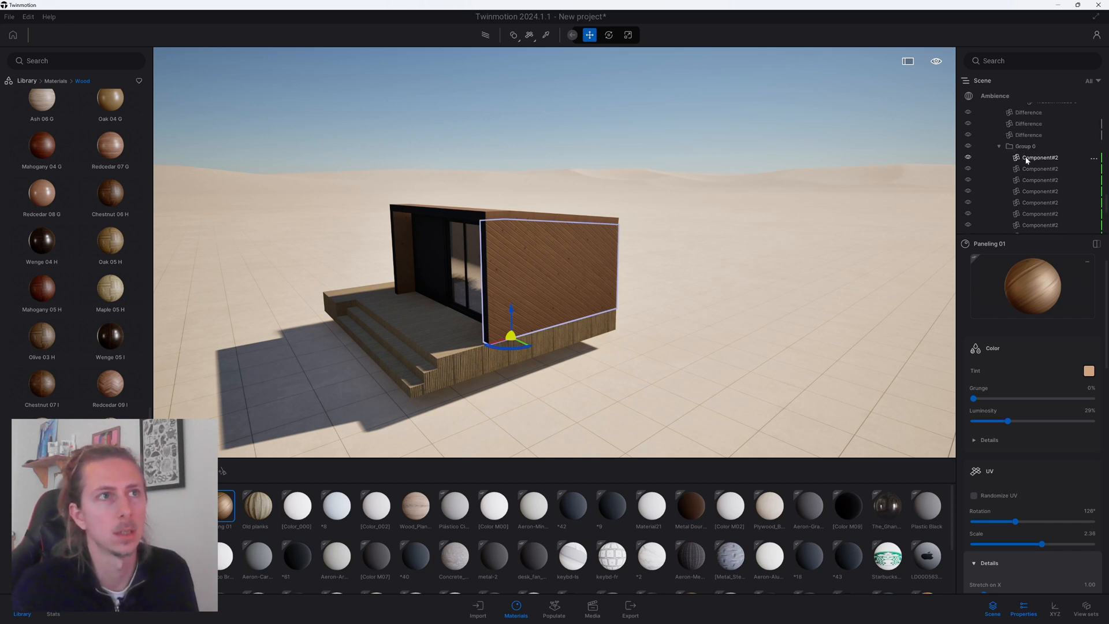
{"action": "scroll", "coordinate": [1026, 161], "scroll_direction": "down", "scroll_amount": 5}
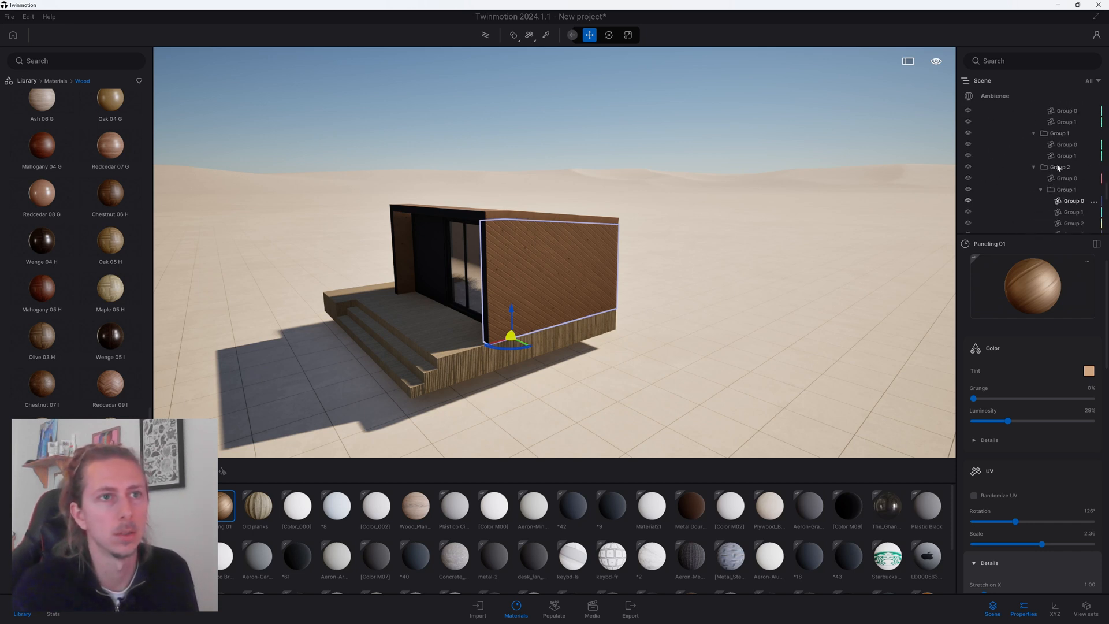
{"action": "left_click_drag", "start_coordinate": [1104, 187], "coordinate": [1097, 100]}
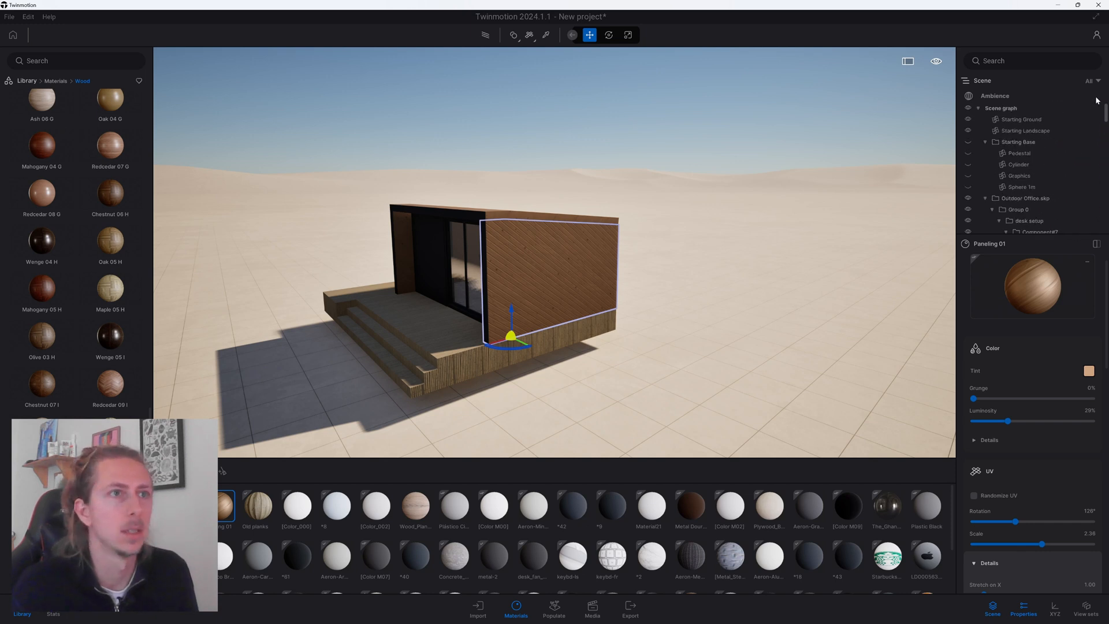
{"action": "left_click", "coordinate": [986, 143]}
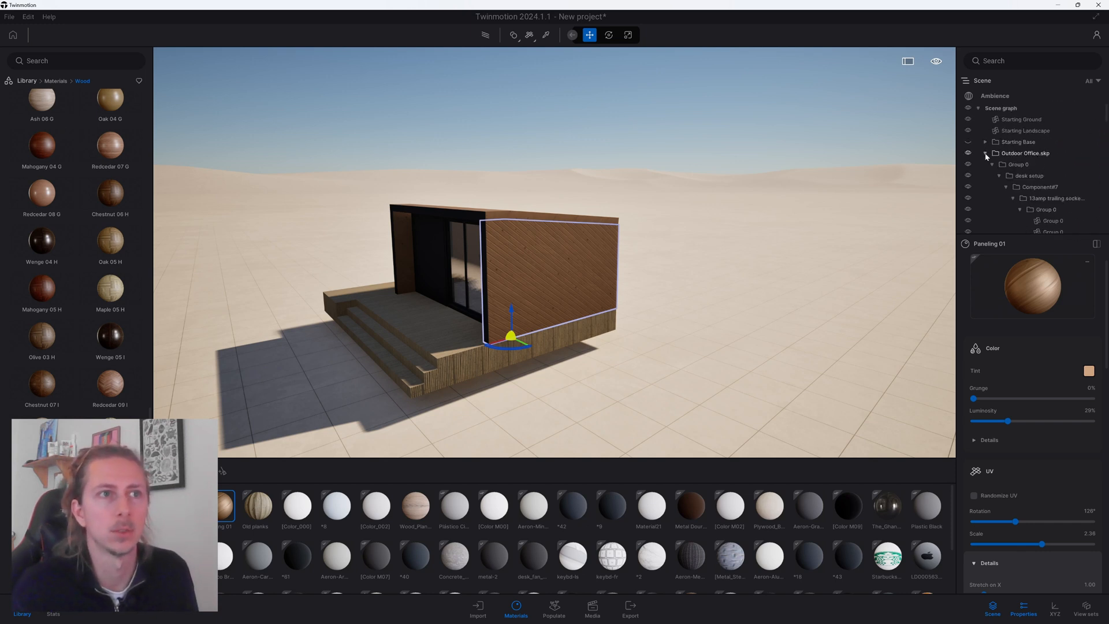
{"action": "left_click", "coordinate": [986, 153]}
Lower the whole Outdoor Office.skp model vertically onto the ground and check its position from several angles.
{"action": "left_click", "coordinate": [1030, 155]}
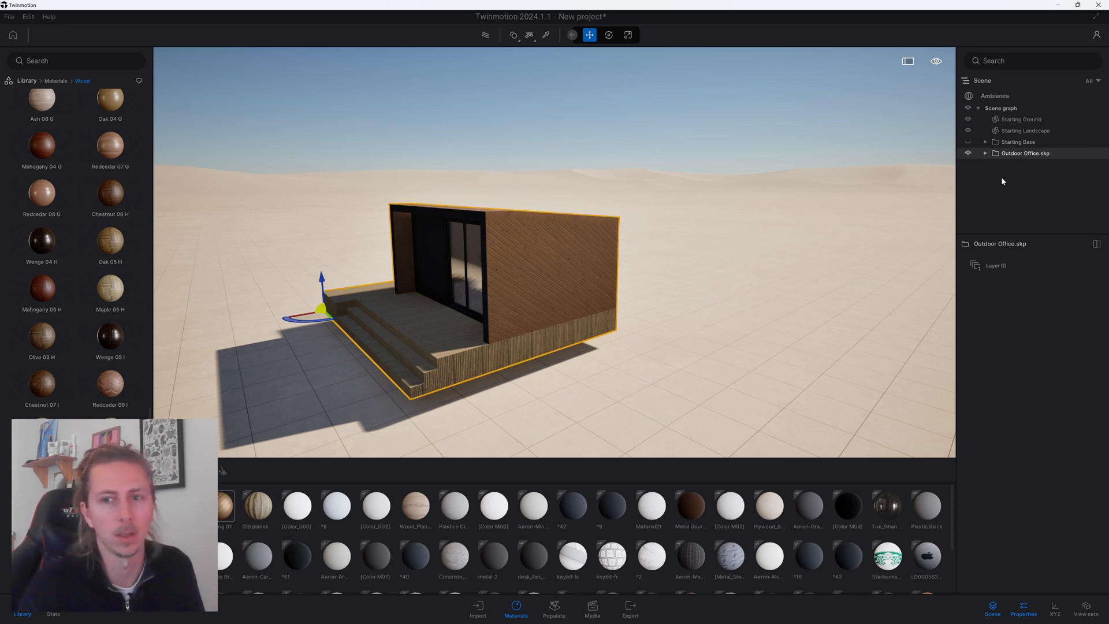
{"action": "left_click_drag", "start_coordinate": [323, 282], "coordinate": [324, 282]}
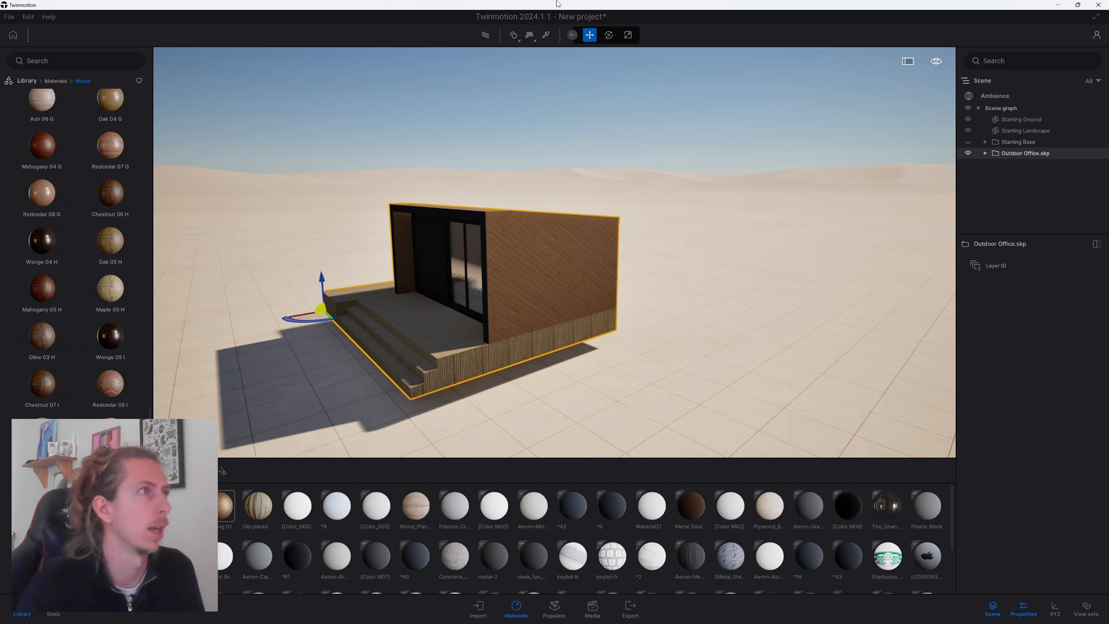
{"action": "mouse_move", "coordinate": [324, 281]}
{"action": "left_mouse_down"}
{"action": "mouse_move", "coordinate": [324, 306]}
{"action": "mouse_move", "coordinate": [324, 296]}
{"action": "left_mouse_up"}
{"action": "scroll", "coordinate": [324, 295], "scroll_direction": "down", "scroll_amount": 3}
{"action": "right_click_drag", "start_coordinate": [635, 358], "coordinate": [573, 362]}
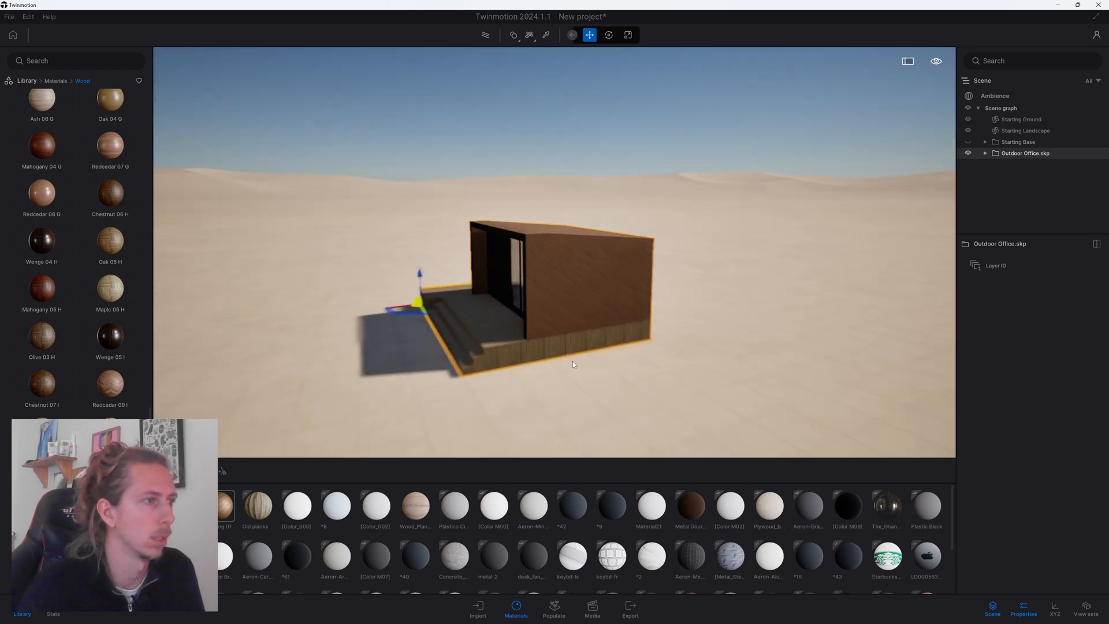
{"action": "key", "text": "w"}
{"action": "key", "text": "q"}
{"action": "key", "text": "a"}
{"action": "middle_click_drag", "start_coordinate": [580, 351], "coordinate": [681, 376], "text": "shift"}
{"action": "scroll", "coordinate": [580, 351], "scroll_direction": "down", "scroll_amount": 4}
{"action": "middle_click_drag", "start_coordinate": [580, 350], "coordinate": [566, 392]}
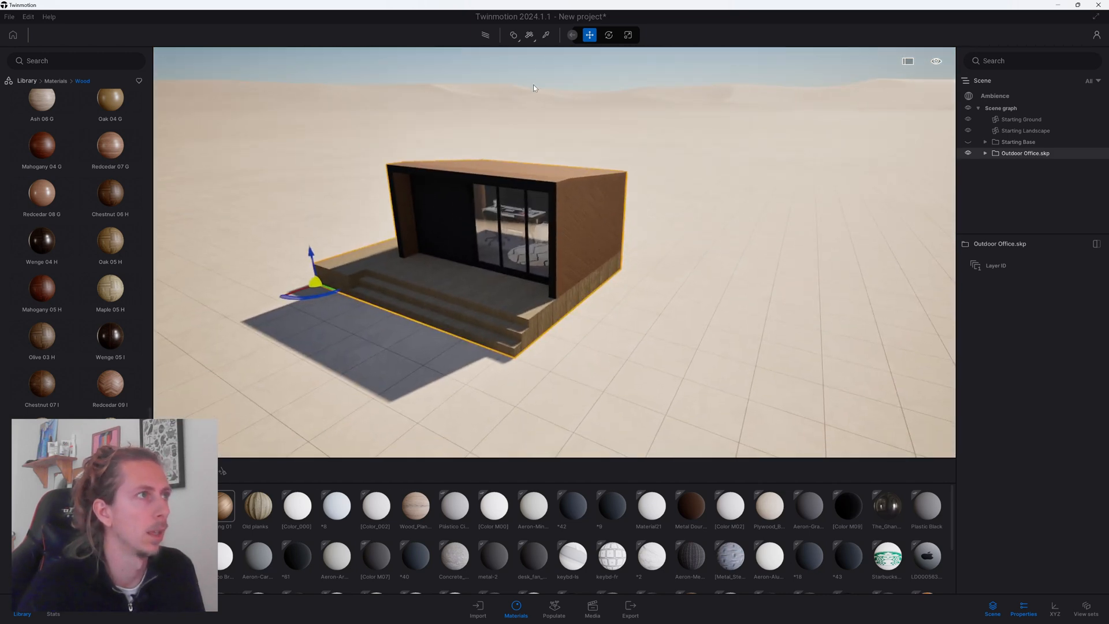
{"action": "scroll", "coordinate": [562, 303], "scroll_direction": "up", "scroll_amount": 3}
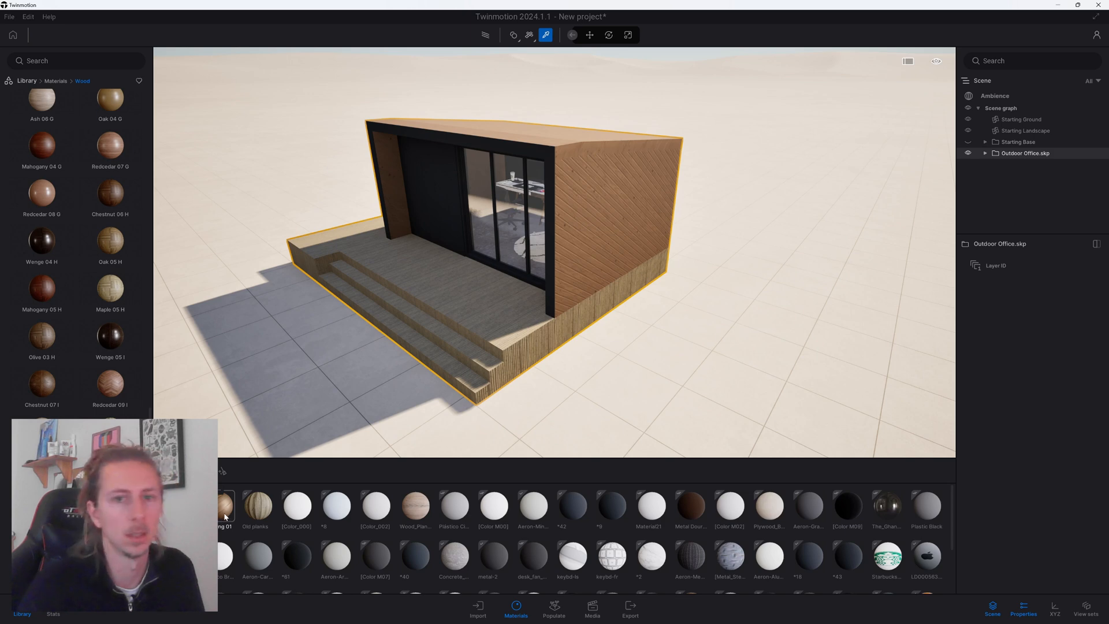
Apply the Paneling 01 material to the office's deck and steps and inspect the deck surface.
{"action": "left_click_drag", "start_coordinate": [225, 516], "coordinate": [454, 339]}
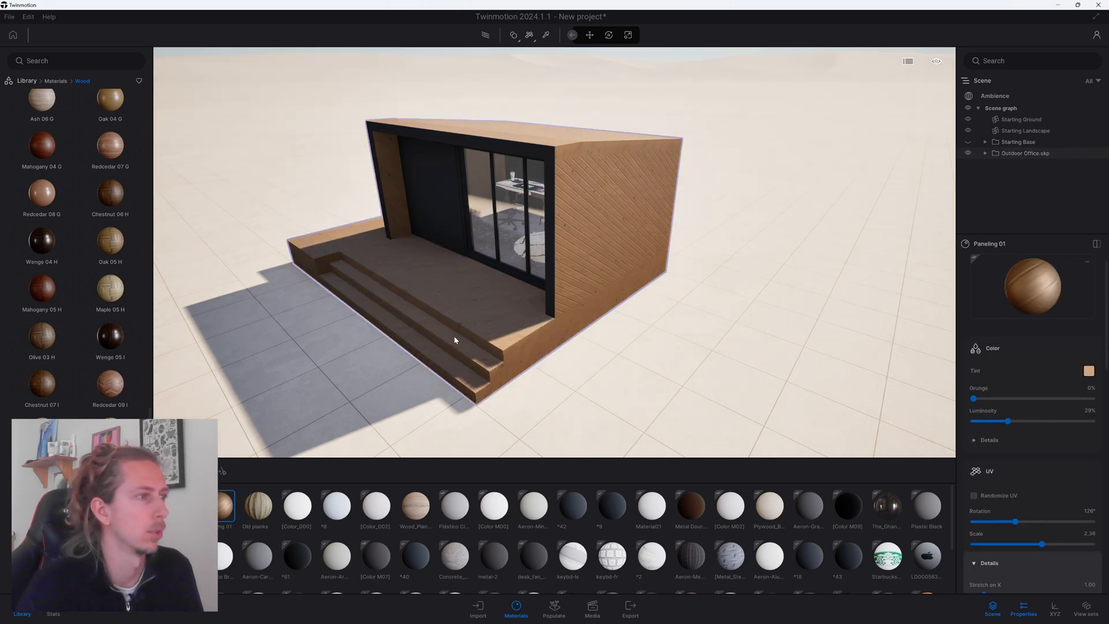
{"action": "mouse_move", "coordinate": [485, 295]}
{"action": "right_mouse_down"}
{"action": "mouse_move", "coordinate": [496, 293]}
{"action": "mouse_move", "coordinate": [491, 313]}
{"action": "right_mouse_up"}
{"action": "scroll", "coordinate": [490, 313], "scroll_direction": "up", "scroll_amount": 3}
{"action": "scroll", "coordinate": [491, 313], "scroll_direction": "down", "scroll_amount": 5}
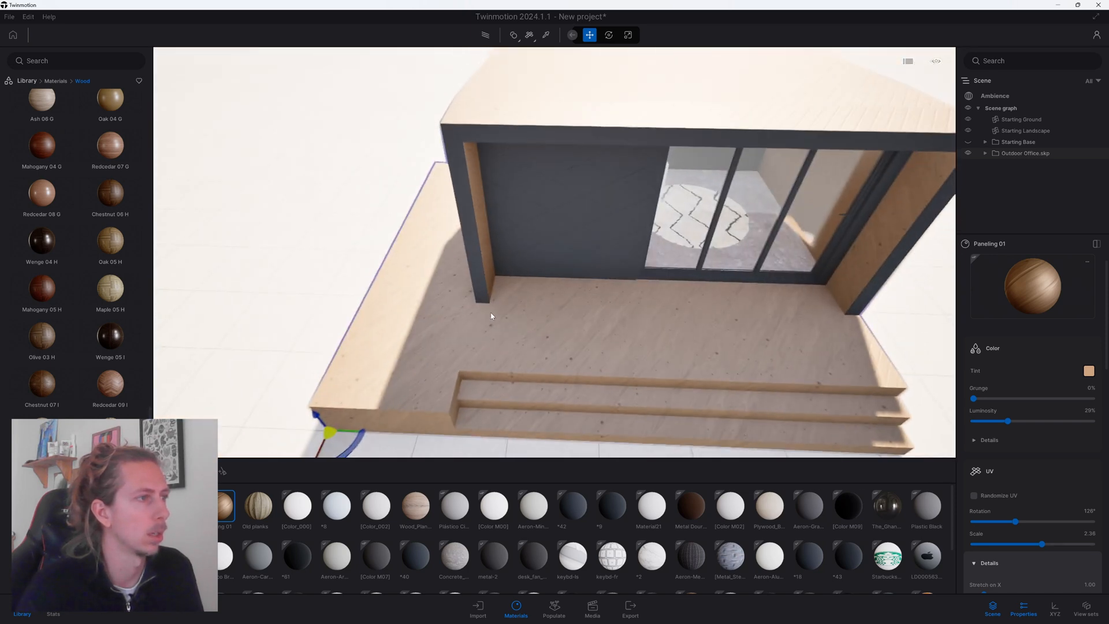
Pick the dark [Color M06] material from the office's front frame and raise its metallic intensity to 66%.
{"action": "middle_click_drag", "start_coordinate": [491, 313], "coordinate": [554, 210], "text": "shift"}
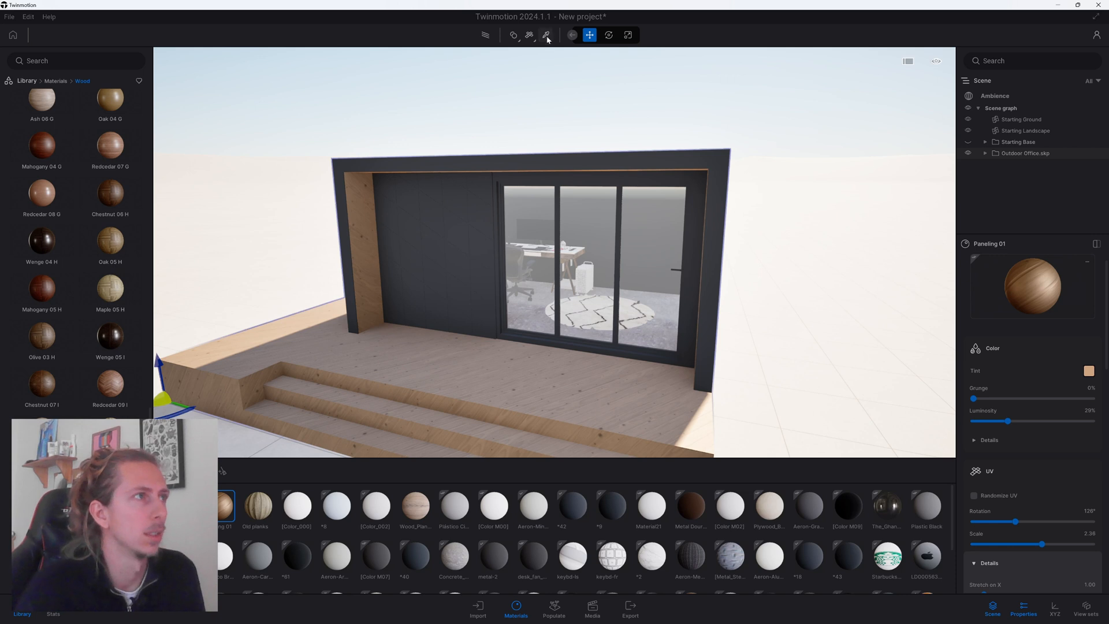
{"action": "left_click", "coordinate": [487, 160]}
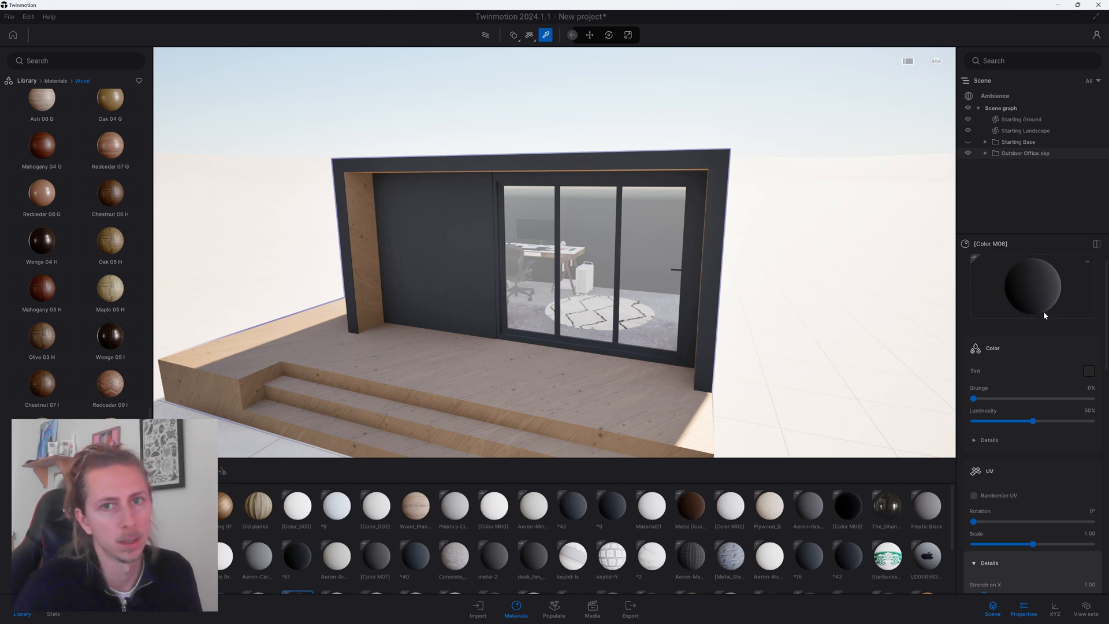
{"action": "scroll", "coordinate": [1034, 366], "scroll_direction": "down", "scroll_amount": 10}
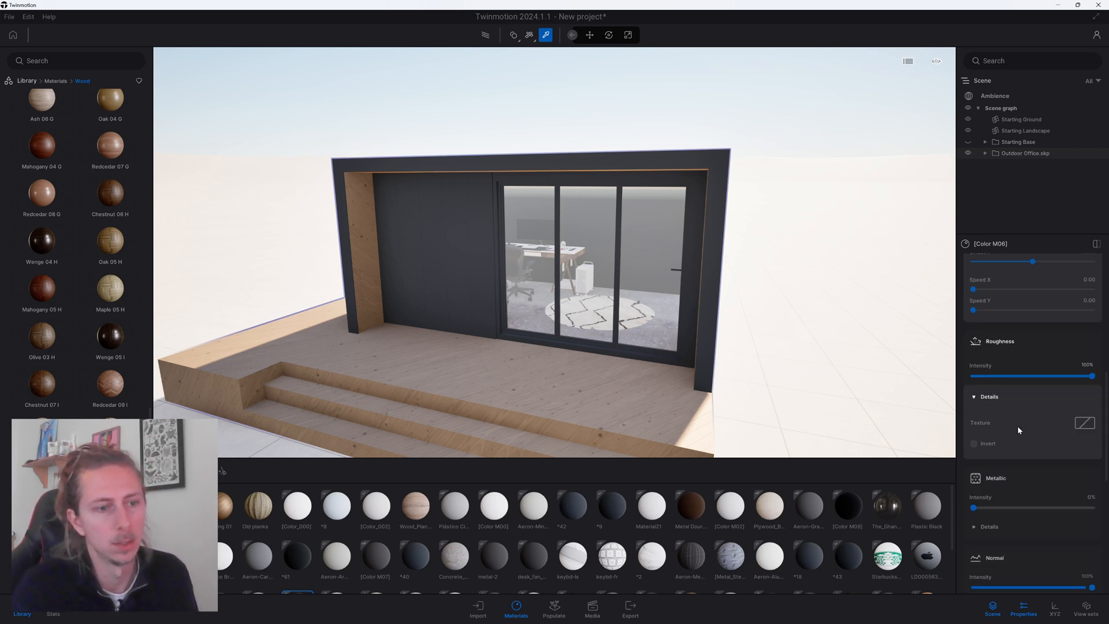
{"action": "scroll", "coordinate": [1008, 426], "scroll_direction": "down", "scroll_amount": 1}
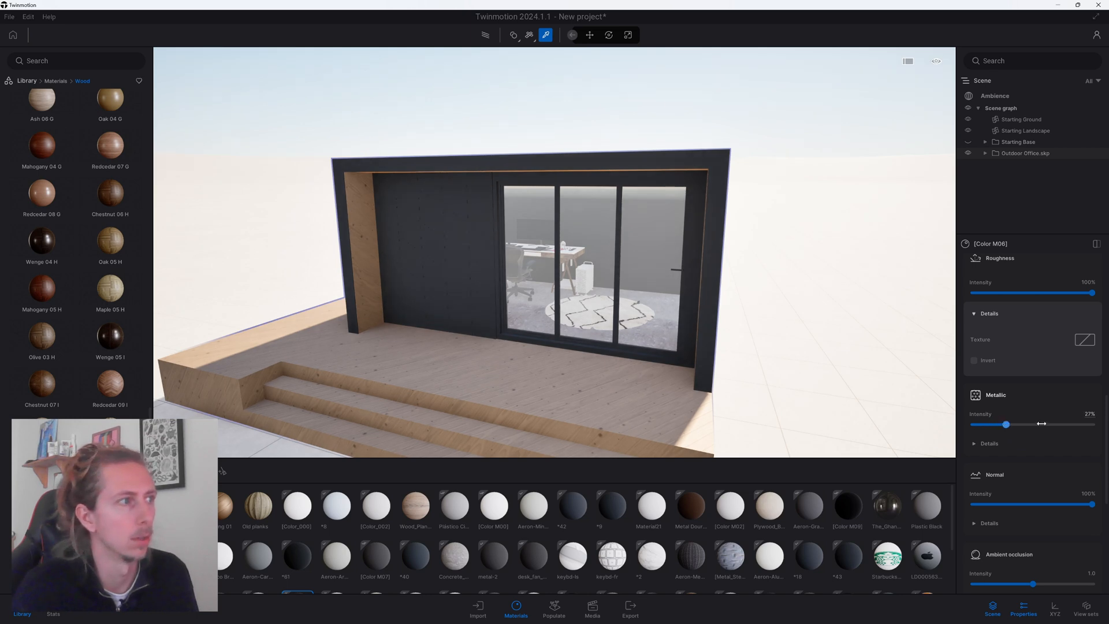
{"action": "left_click_drag", "start_coordinate": [1041, 423], "coordinate": [1044, 424]}
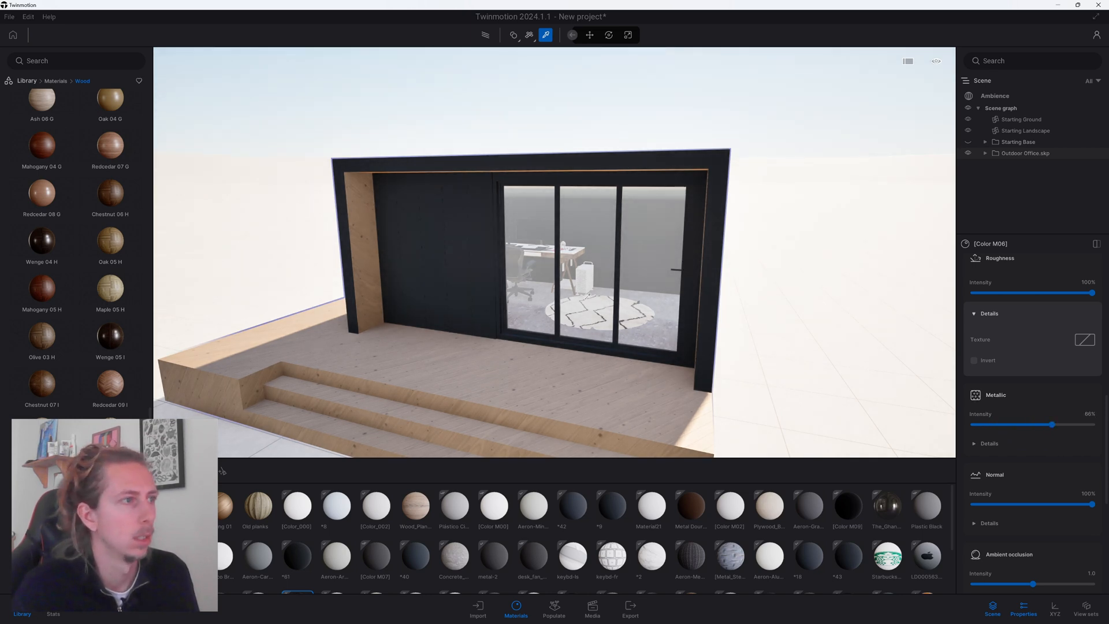
Set the scene's time of day to 17:37 so the sun lights the office's front.
{"action": "middle_click_drag", "start_coordinate": [586, 295], "coordinate": [434, 312], "text": "shift"}
{"action": "scroll", "coordinate": [554, 252], "scroll_direction": "down", "scroll_amount": 4}
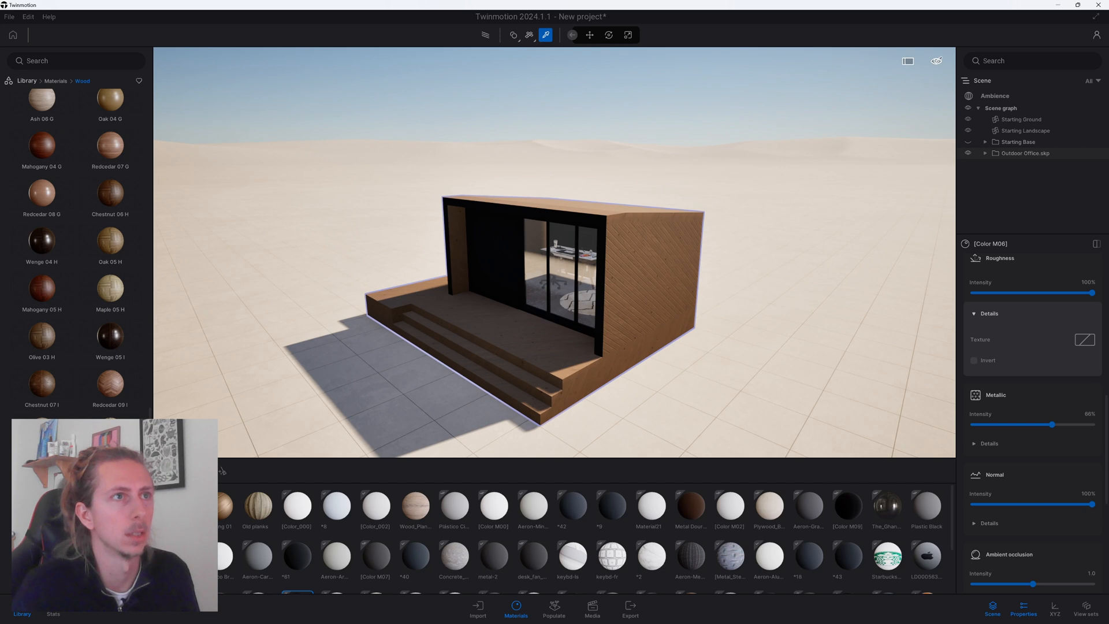
{"action": "left_click", "coordinate": [937, 62]}
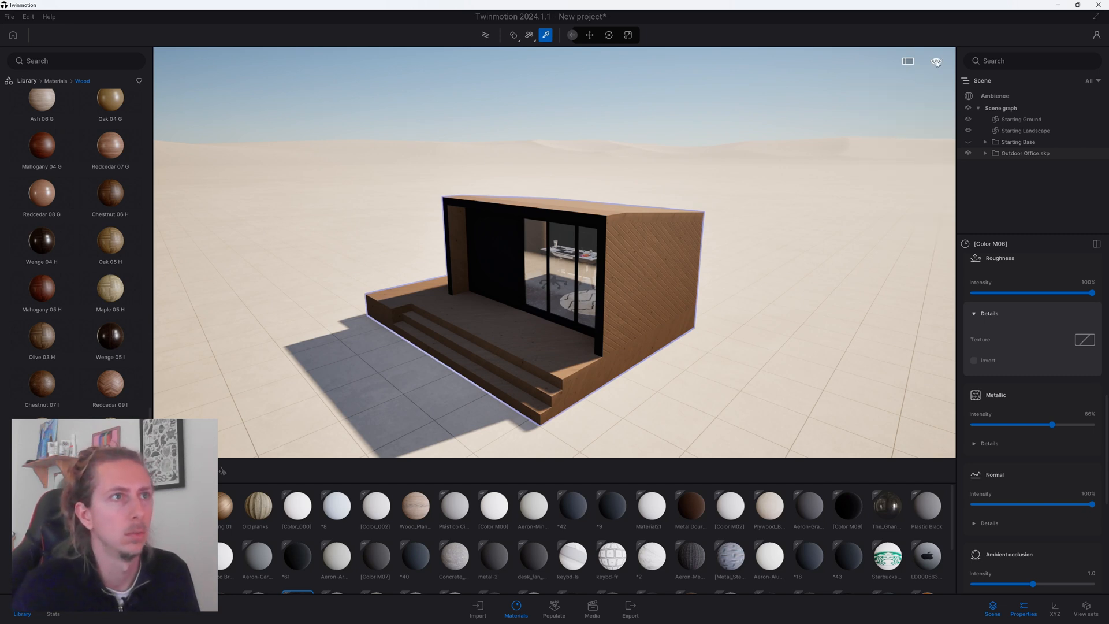
{"action": "mouse_move", "coordinate": [937, 61]}
{"action": "mouse_move", "coordinate": [936, 86]}
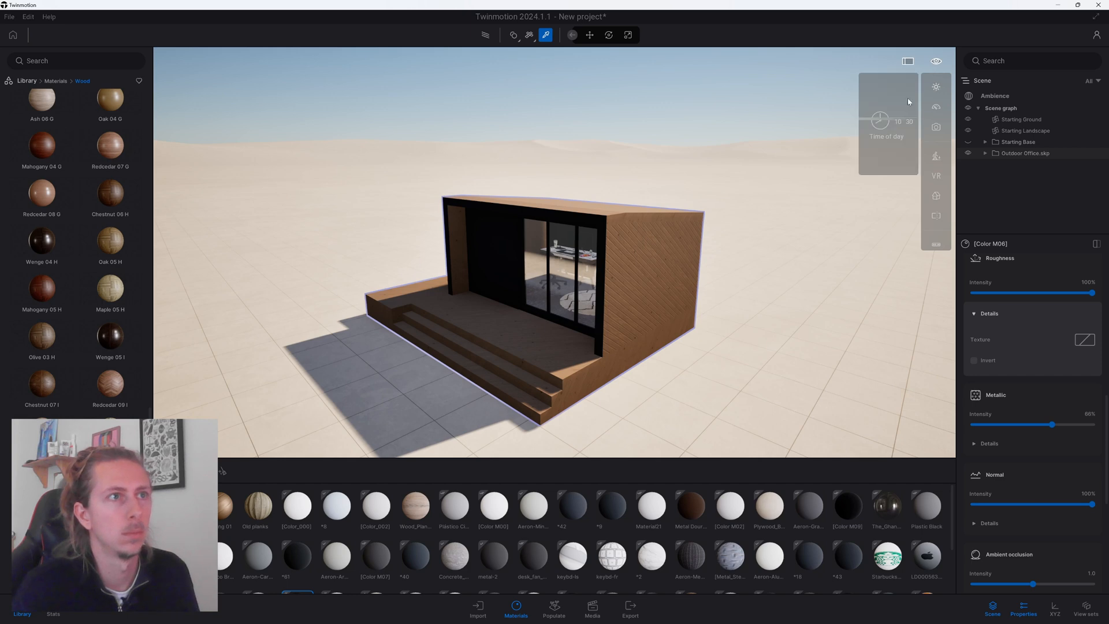
{"action": "left_click_drag", "start_coordinate": [893, 120], "coordinate": [903, 141]}
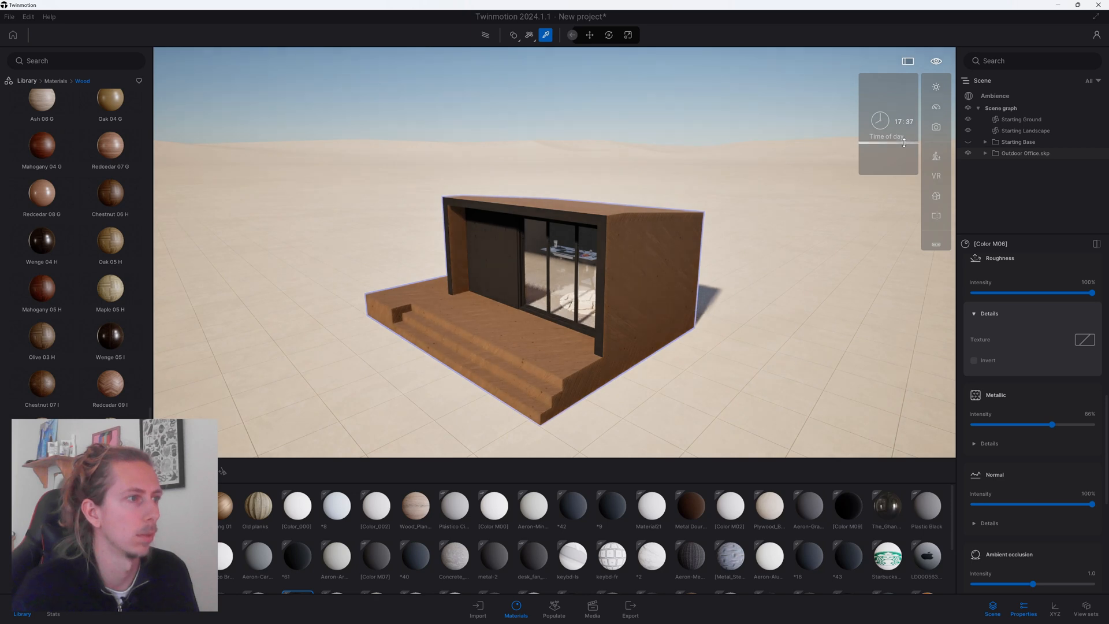
Inspect the dark front wall up close and set the [Color M06] metallic intensity to 100%.
{"action": "key", "text": "w"}
{"action": "right_click_drag", "start_coordinate": [608, 339], "coordinate": [608, 307]}
{"action": "mouse_move", "coordinate": [577, 266]}
{"action": "middle_mouse_down", "text": "shift"}
{"action": "mouse_move", "coordinate": [664, 267]}
{"action": "mouse_move", "coordinate": [577, 267]}
{"action": "middle_mouse_up", "text": "shift"}
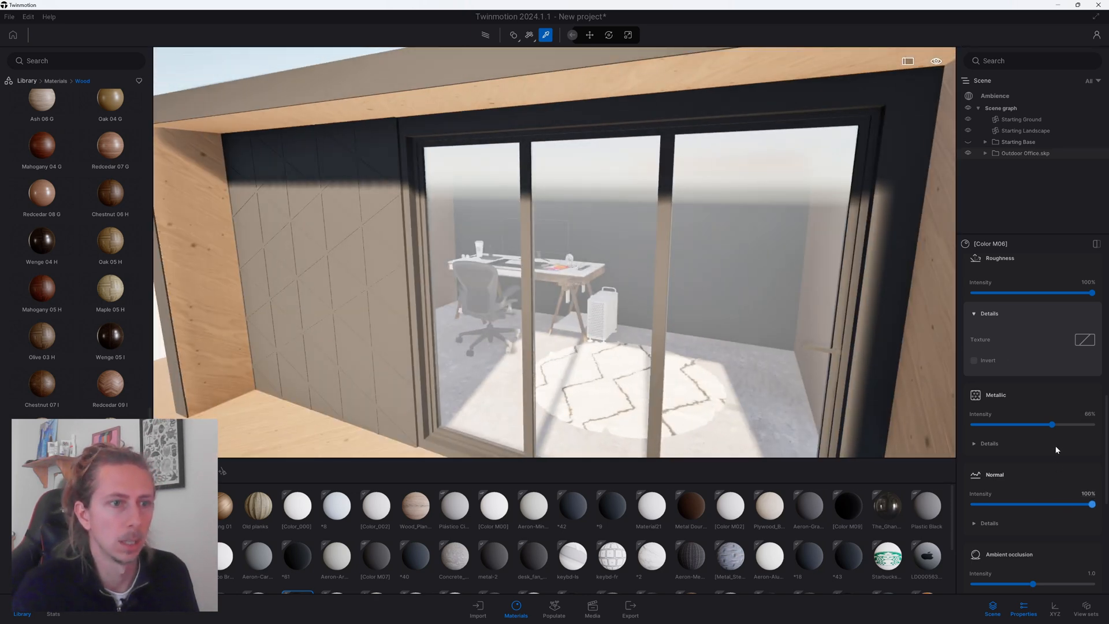
{"action": "left_click_drag", "start_coordinate": [1052, 425], "coordinate": [1093, 425]}
{"action": "scroll", "coordinate": [733, 305], "scroll_direction": "down", "scroll_amount": 5}
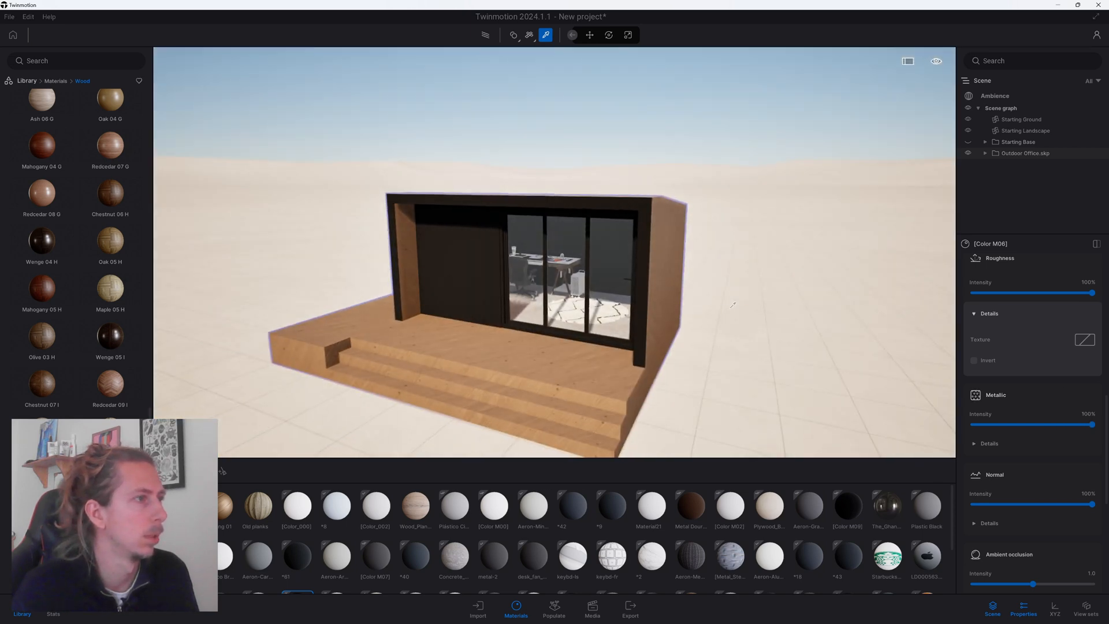
Lower the [Color M06] roughness intensity to 47% and view the frame's reflections up close.
{"action": "middle_click_drag", "start_coordinate": [733, 305], "coordinate": [706, 310], "text": "shift"}
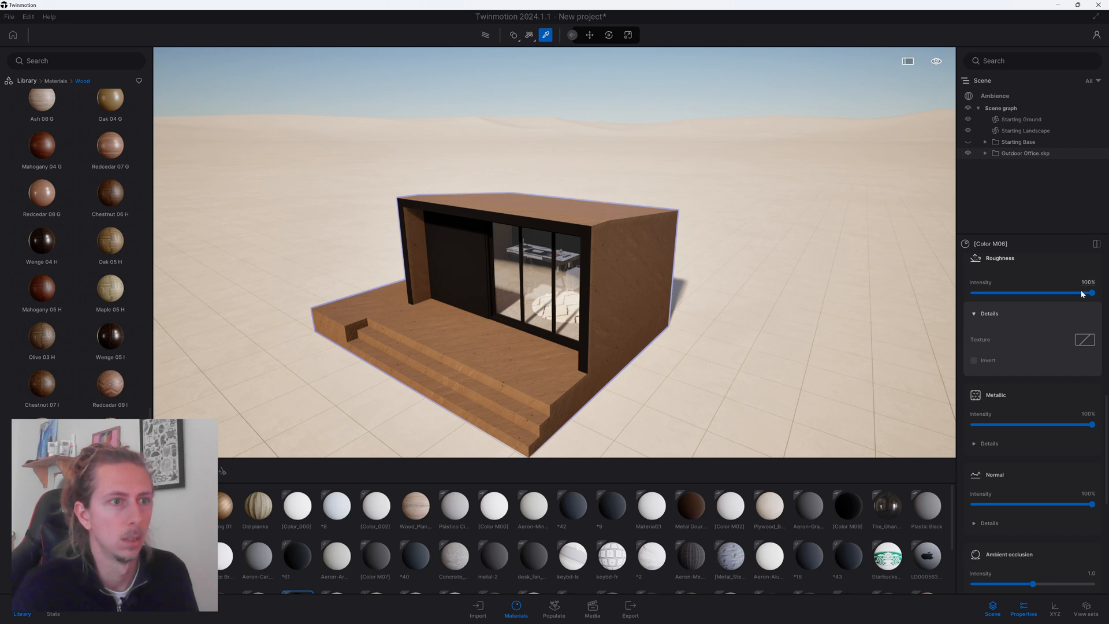
{"action": "scroll", "coordinate": [1069, 306], "scroll_direction": "up", "scroll_amount": 1}
{"action": "left_click_drag", "start_coordinate": [1065, 306], "coordinate": [987, 307]}
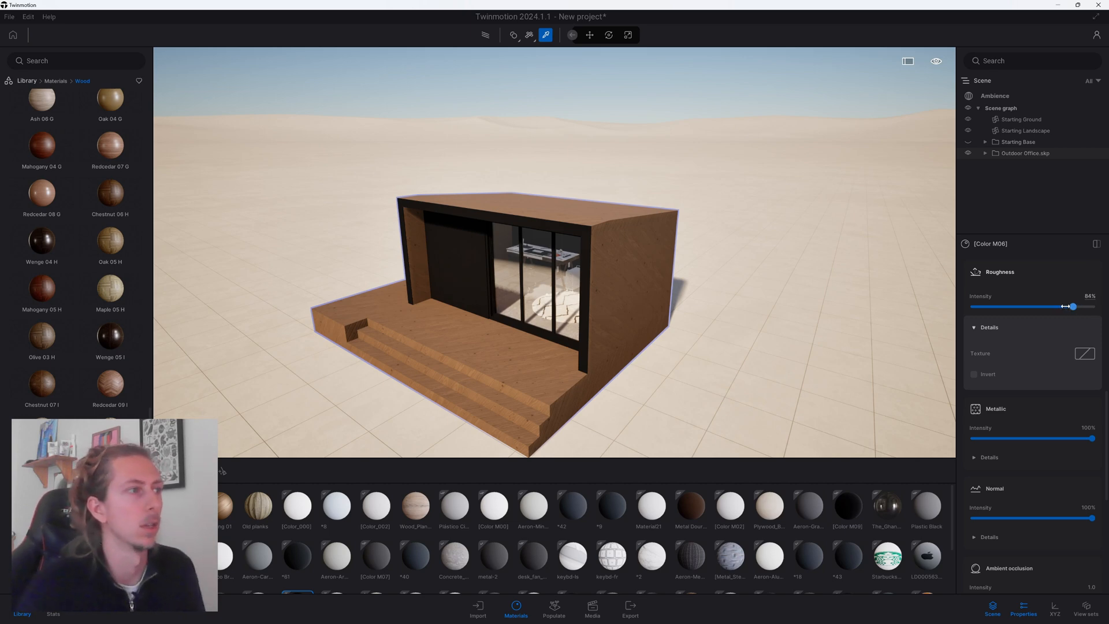
{"action": "scroll", "coordinate": [554, 260], "scroll_direction": "up", "scroll_amount": 3}
{"action": "middle_click_drag", "start_coordinate": [555, 260], "coordinate": [708, 215], "text": "shift"}
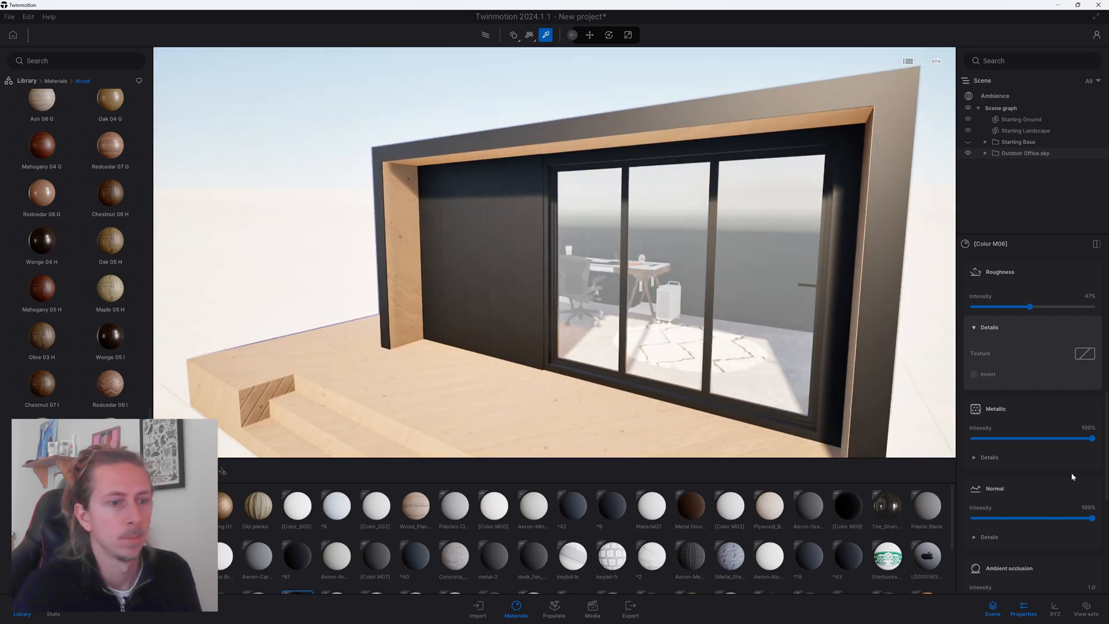
Review the remaining [Color M06] material properties and examine the office's roof, deck and front from several angles.
{"action": "scroll", "coordinate": [1073, 476], "scroll_direction": "down", "scroll_amount": 5}
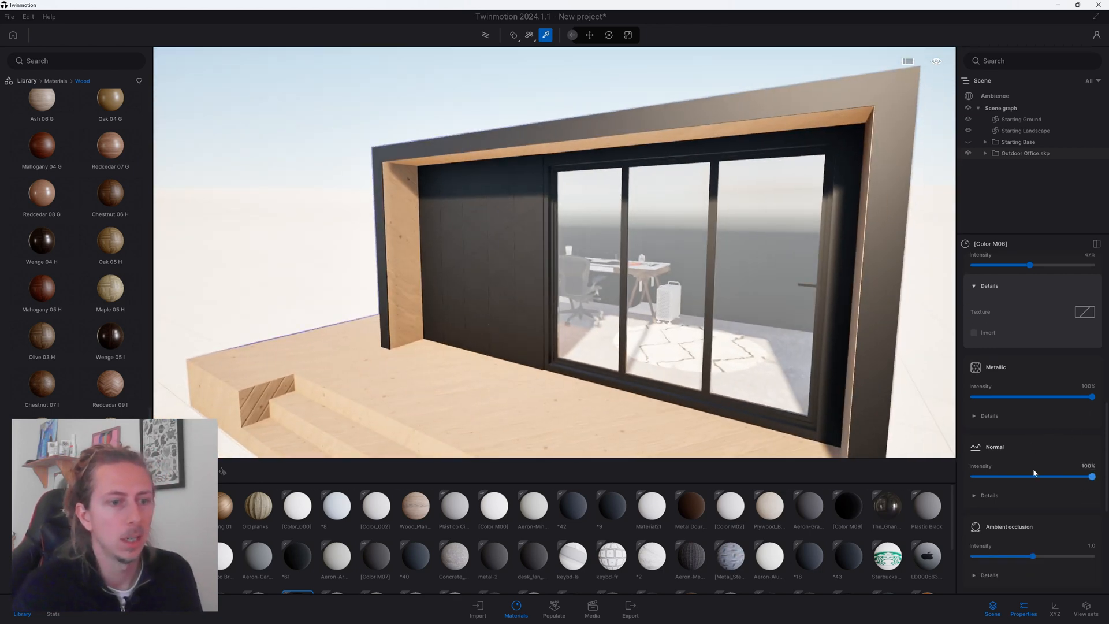
{"action": "scroll", "coordinate": [1034, 469], "scroll_direction": "down", "scroll_amount": 1}
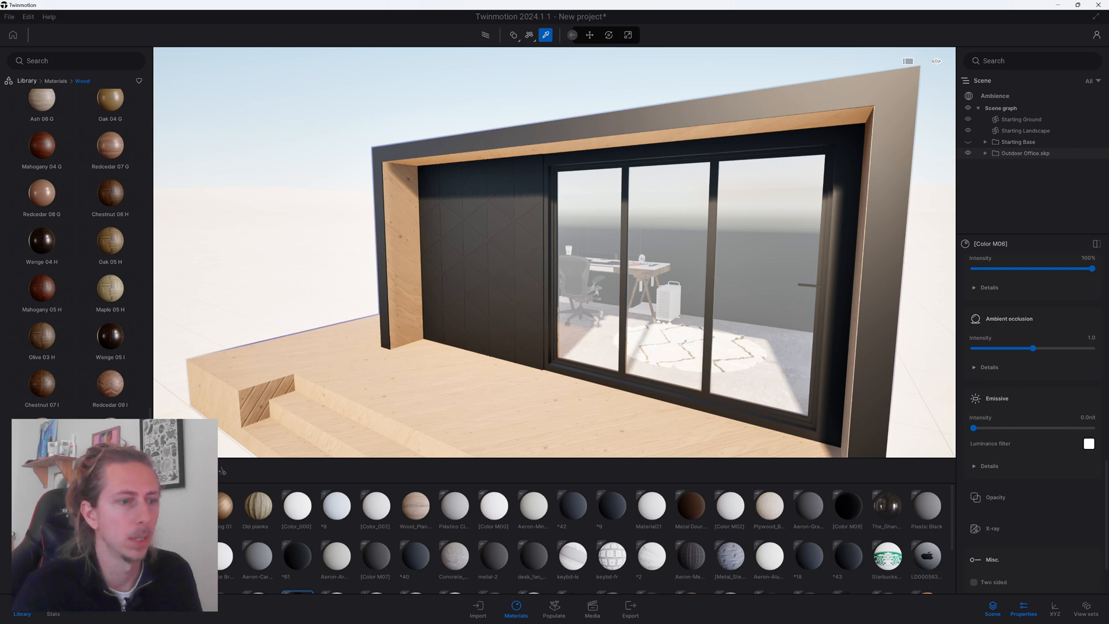
{"action": "scroll", "coordinate": [701, 218], "scroll_direction": "down", "scroll_amount": 5}
{"action": "middle_click_drag", "start_coordinate": [693, 174], "coordinate": [630, 283], "text": "shift"}
{"action": "scroll", "coordinate": [614, 253], "scroll_direction": "up", "scroll_amount": 2}
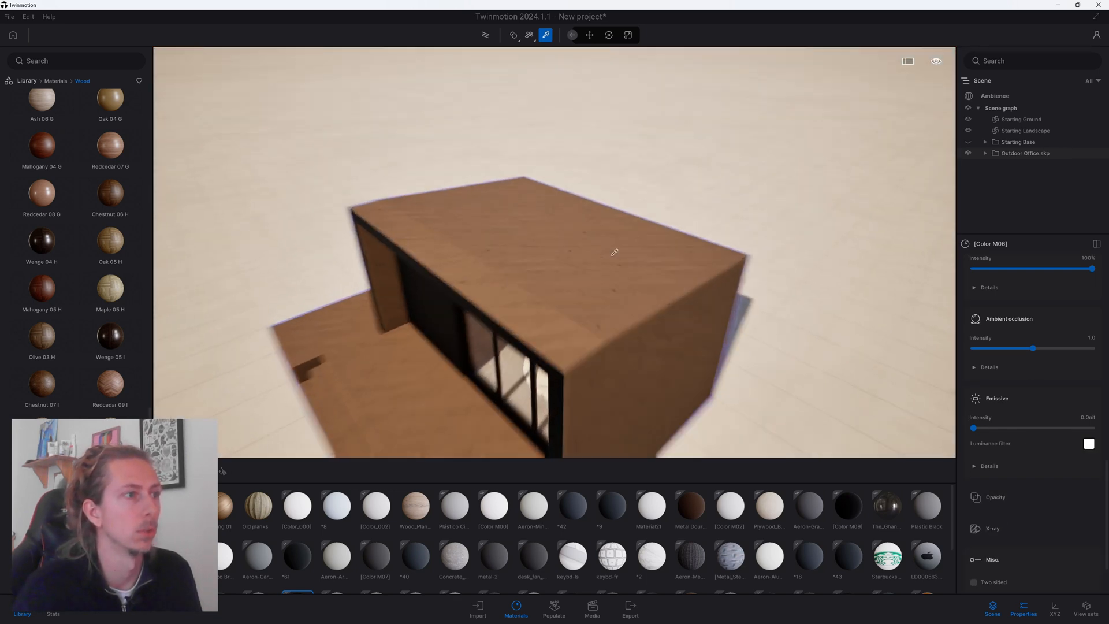
{"action": "scroll", "coordinate": [606, 327], "scroll_direction": "down", "scroll_amount": 1}
{"action": "middle_click_drag", "start_coordinate": [606, 327], "coordinate": [600, 243], "text": "shift"}
{"action": "middle_click_drag", "start_coordinate": [468, 254], "coordinate": [598, 312]}
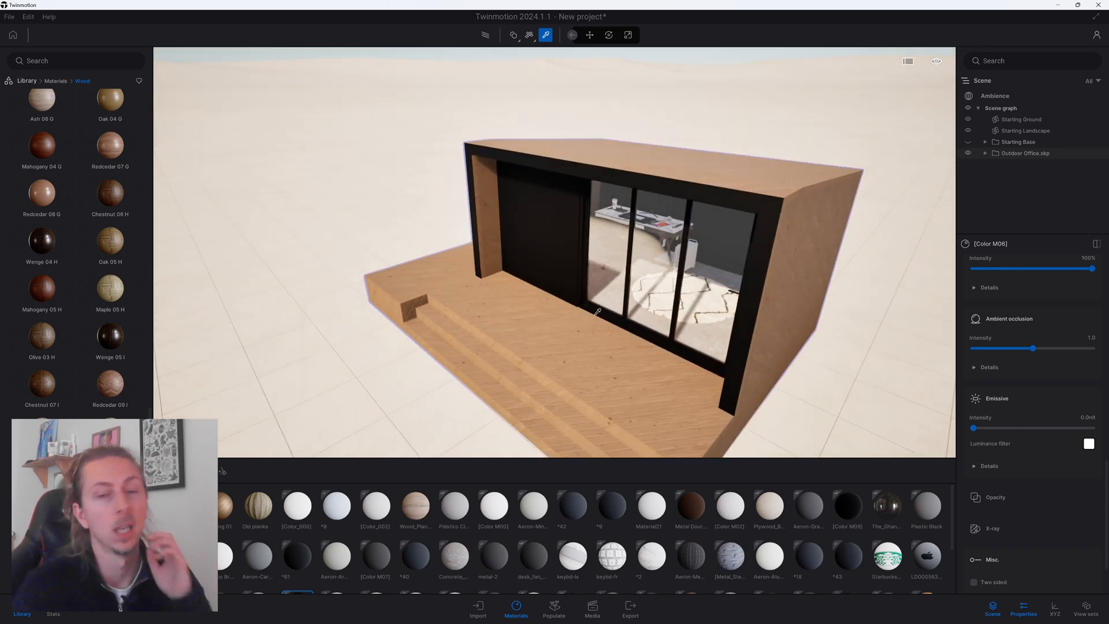
{"action": "scroll", "coordinate": [628, 299], "scroll_direction": "down", "scroll_amount": 5}
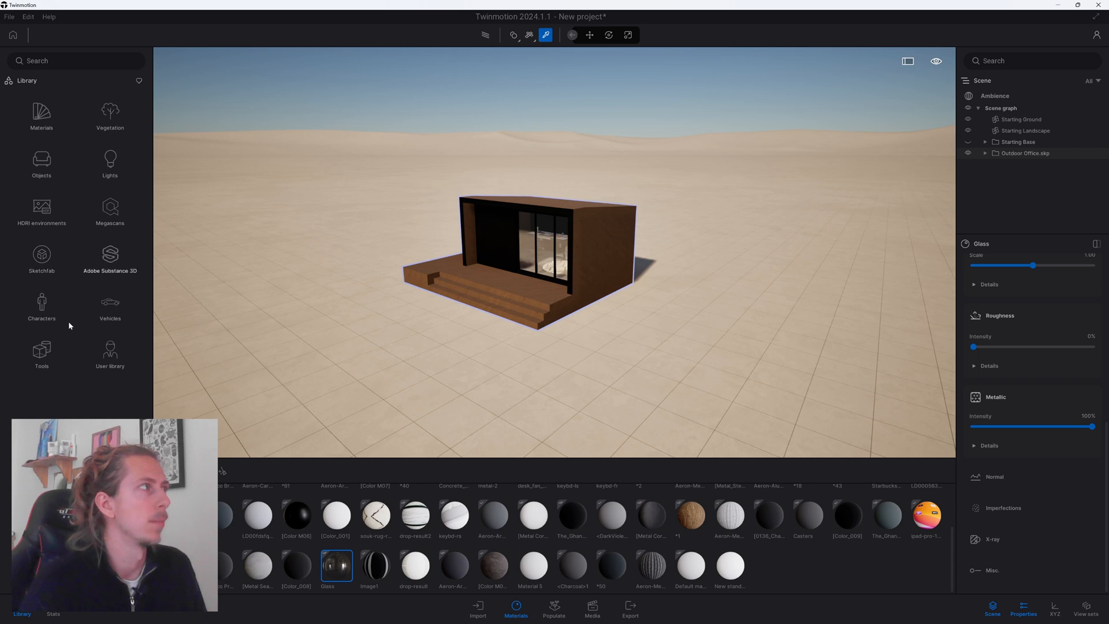
Place the animated humans Soo on the ground in front of the steps and Sanaa on the deck.
{"action": "left_click", "coordinate": [44, 305]}
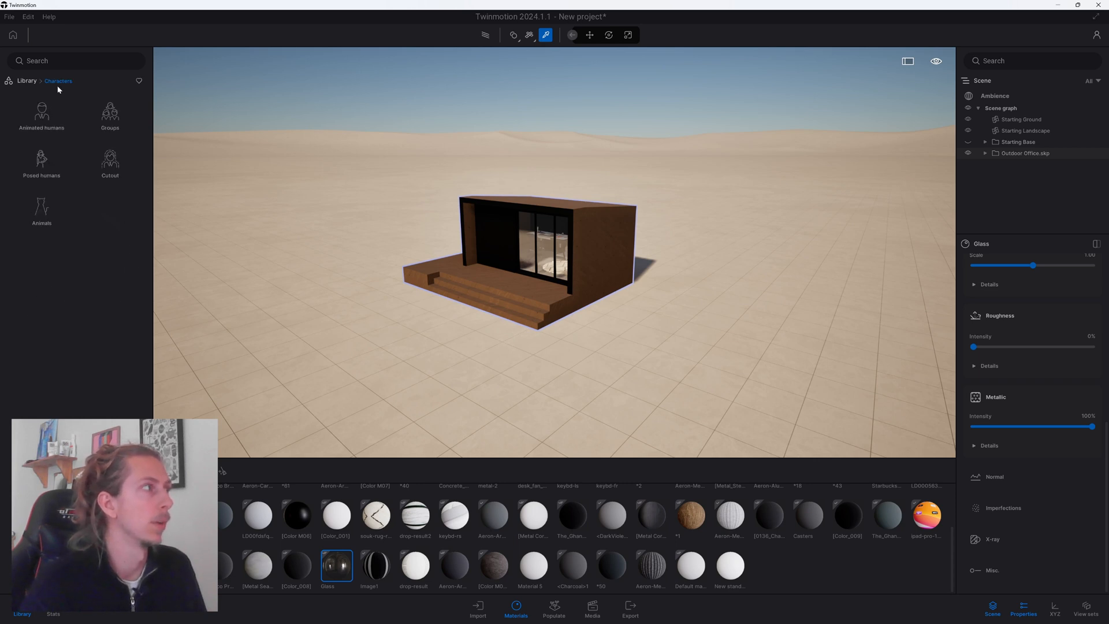
{"action": "left_click", "coordinate": [44, 118]}
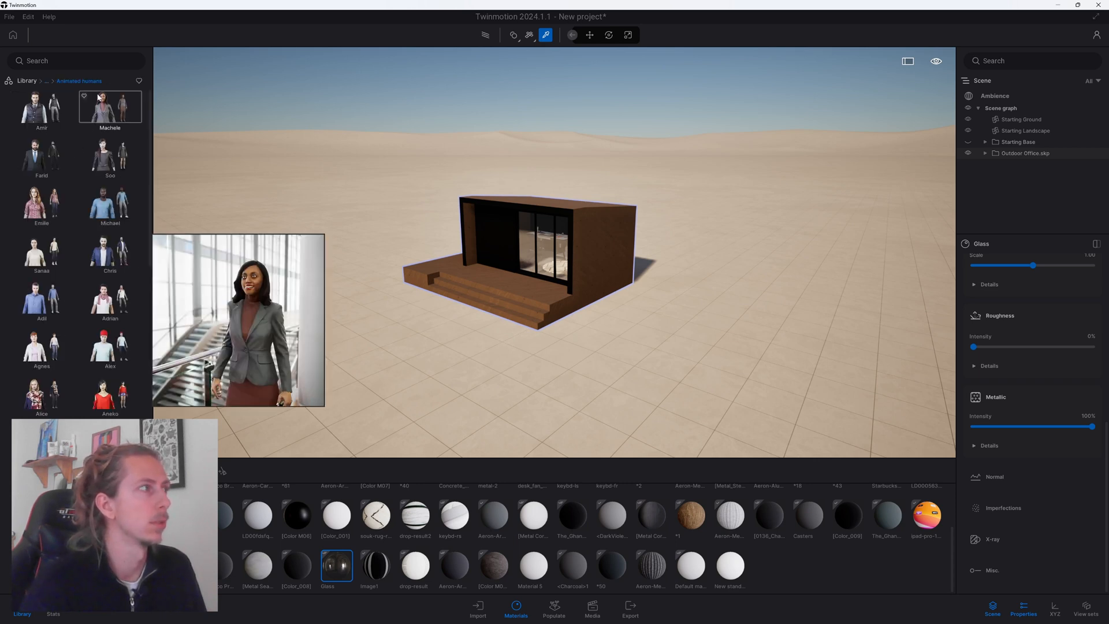
{"action": "mouse_move", "coordinate": [95, 126]}
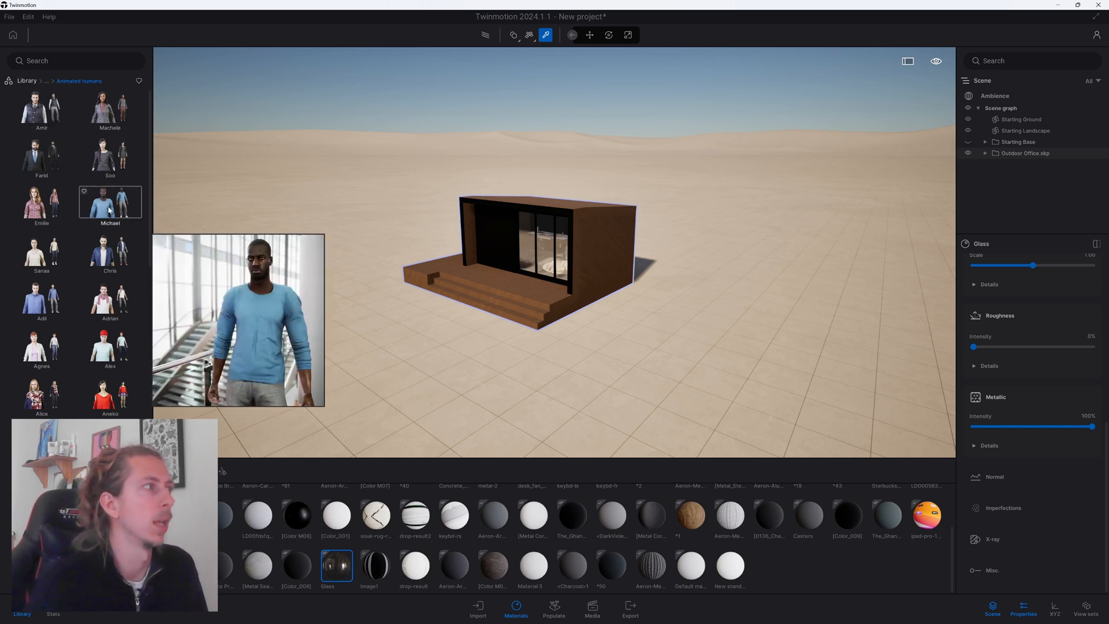
{"action": "left_click_drag", "start_coordinate": [109, 156], "coordinate": [318, 189]}
{"action": "left_click_drag", "start_coordinate": [115, 155], "coordinate": [437, 331]}
{"action": "mouse_move", "coordinate": [41, 202]}
{"action": "left_click_drag", "start_coordinate": [42, 250], "coordinate": [469, 283]}
{"action": "scroll", "coordinate": [631, 327], "scroll_direction": "up", "scroll_amount": 2}
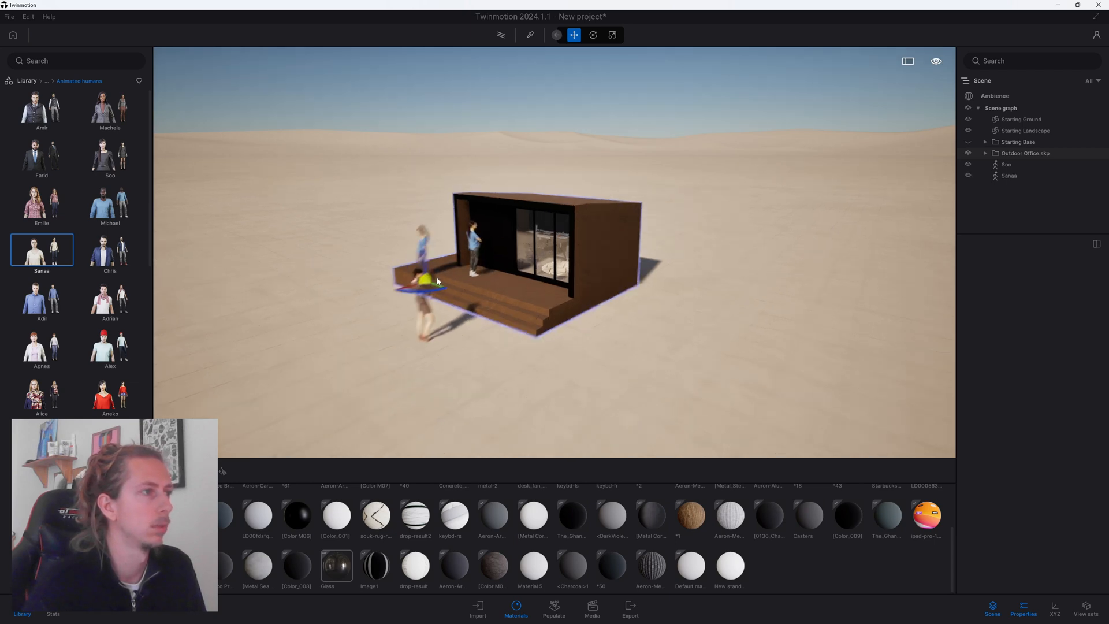
Place the animated humans Amir beside the office's side wall and Alex on the ground beyond the deck's far end.
{"action": "middle_click_drag", "start_coordinate": [632, 327], "coordinate": [649, 4], "text": "shift"}
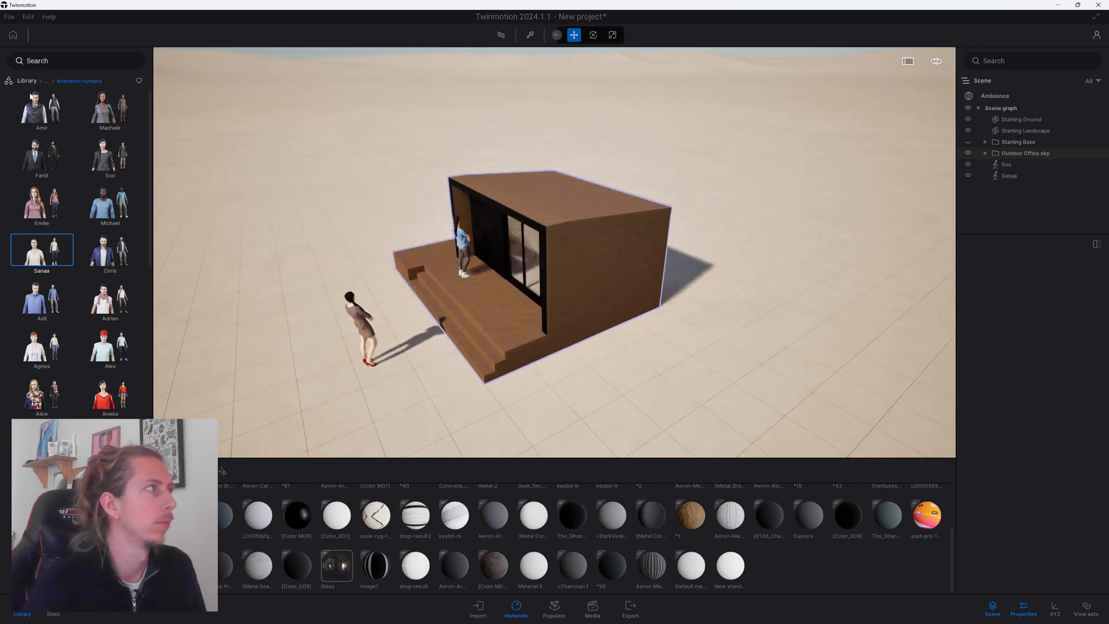
{"action": "left_click_drag", "start_coordinate": [32, 98], "coordinate": [648, 383]}
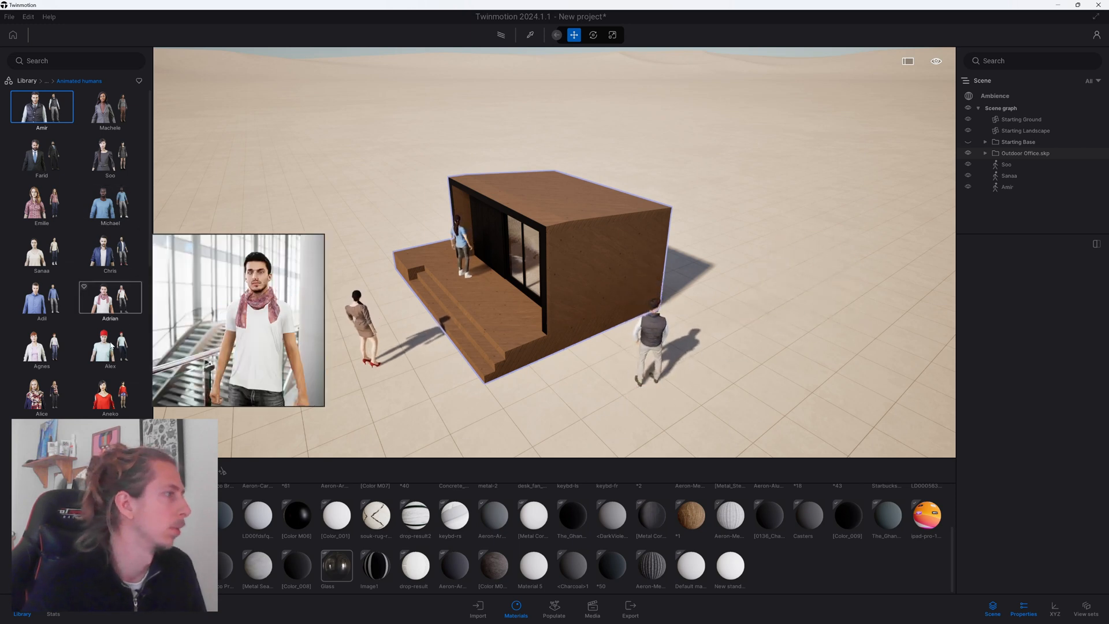
{"action": "left_click_drag", "start_coordinate": [111, 346], "coordinate": [342, 252]}
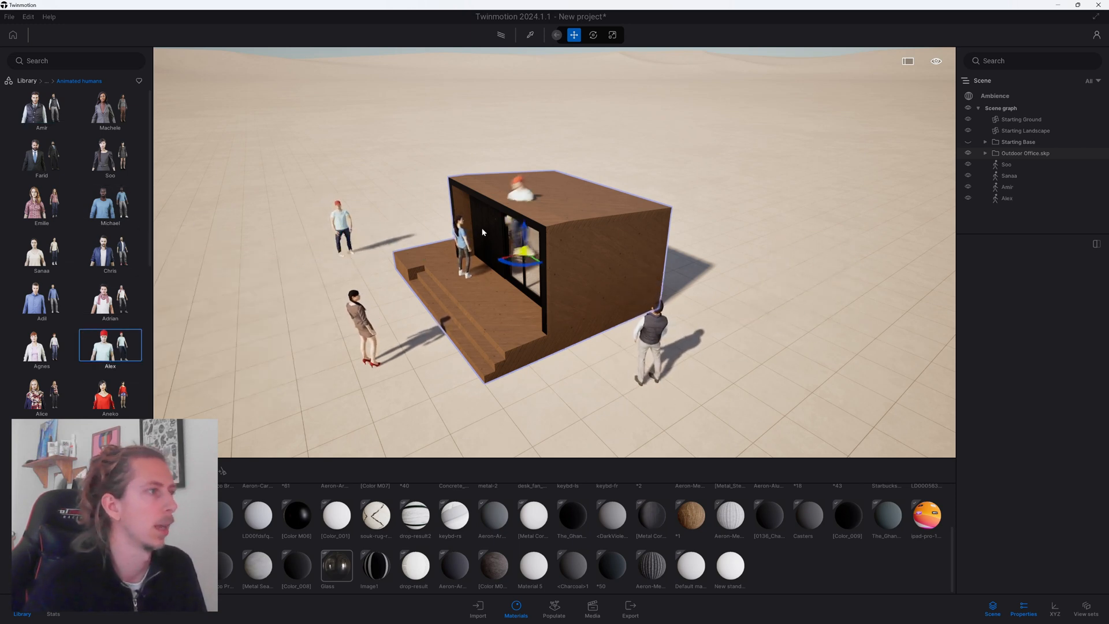
{"action": "left_click", "coordinate": [27, 80]}
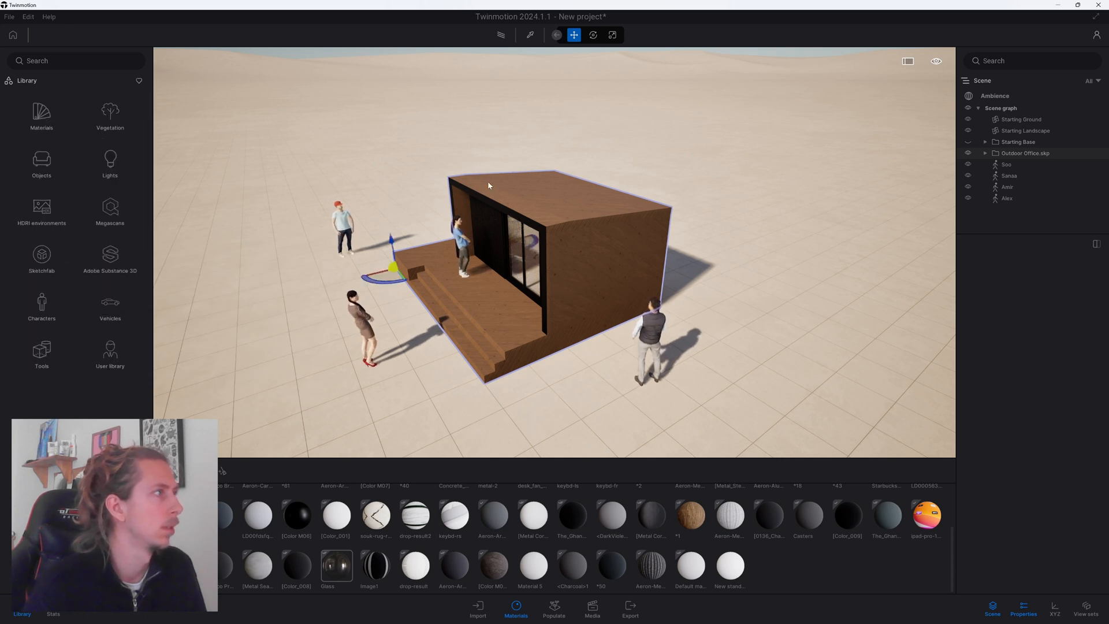
{"action": "scroll", "coordinate": [607, 271], "scroll_direction": "down", "scroll_amount": 2}
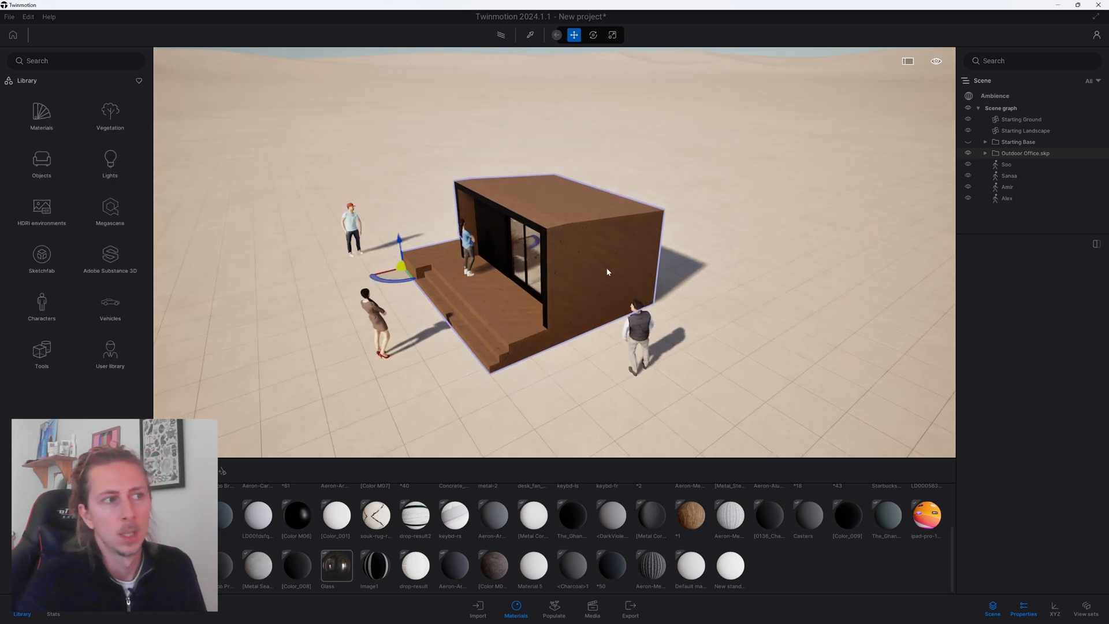
Try the Sitting, Lying and Dancing poses on the Amir character and settle on the Walking pose.
{"action": "left_click", "coordinate": [644, 332]}
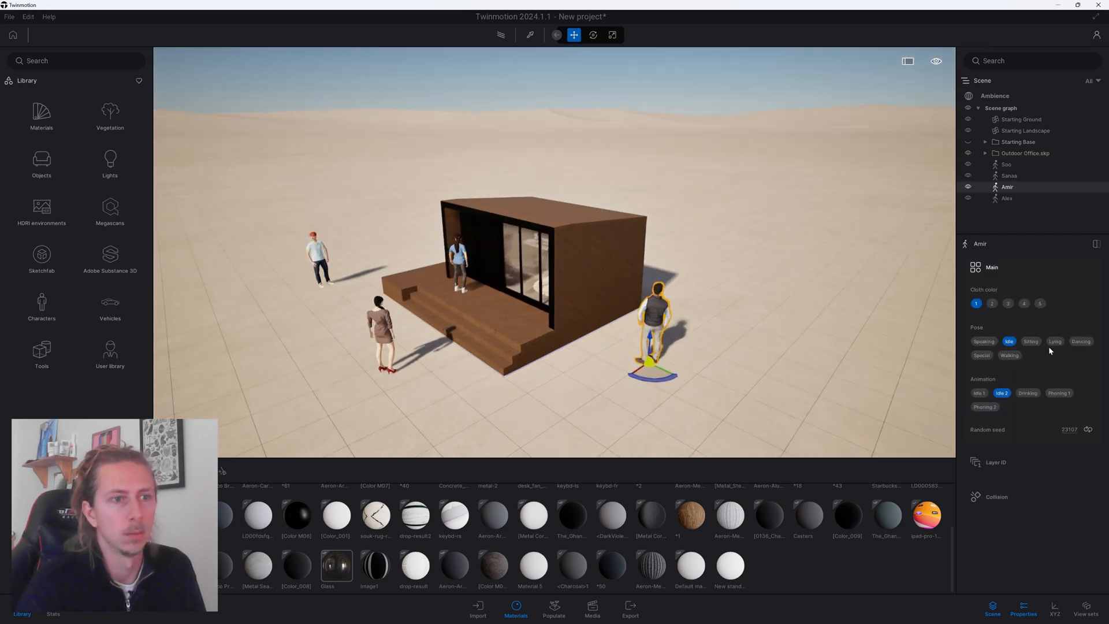
{"action": "left_click", "coordinate": [1031, 341]}
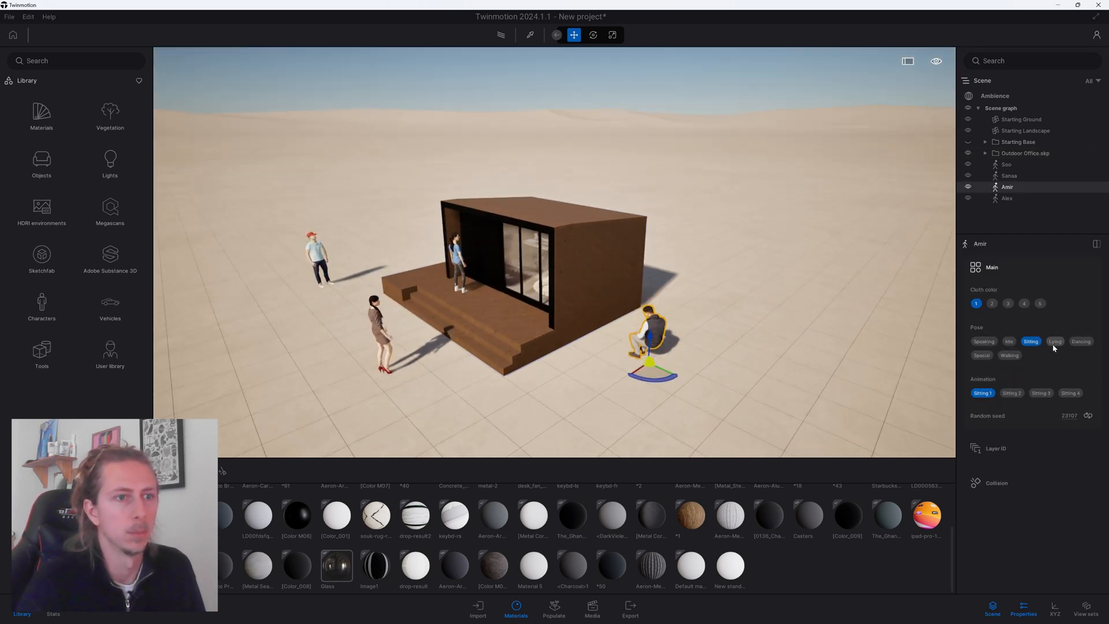
{"action": "left_click", "coordinate": [1055, 343]}
{"action": "left_click_drag", "start_coordinate": [645, 380], "coordinate": [703, 392]}
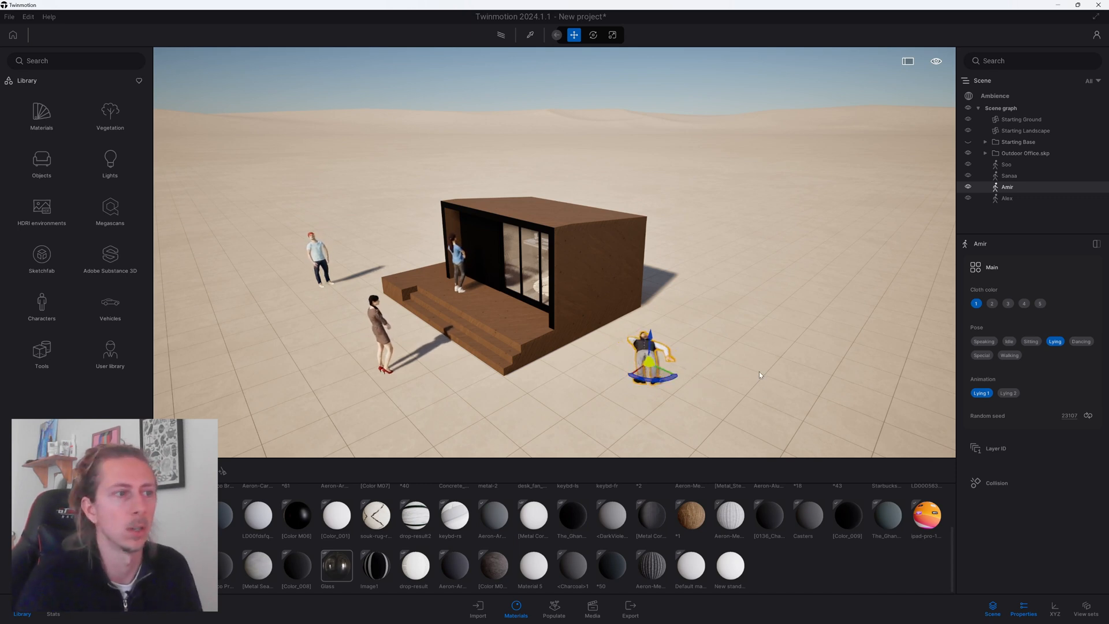
{"action": "left_click", "coordinate": [1082, 343]}
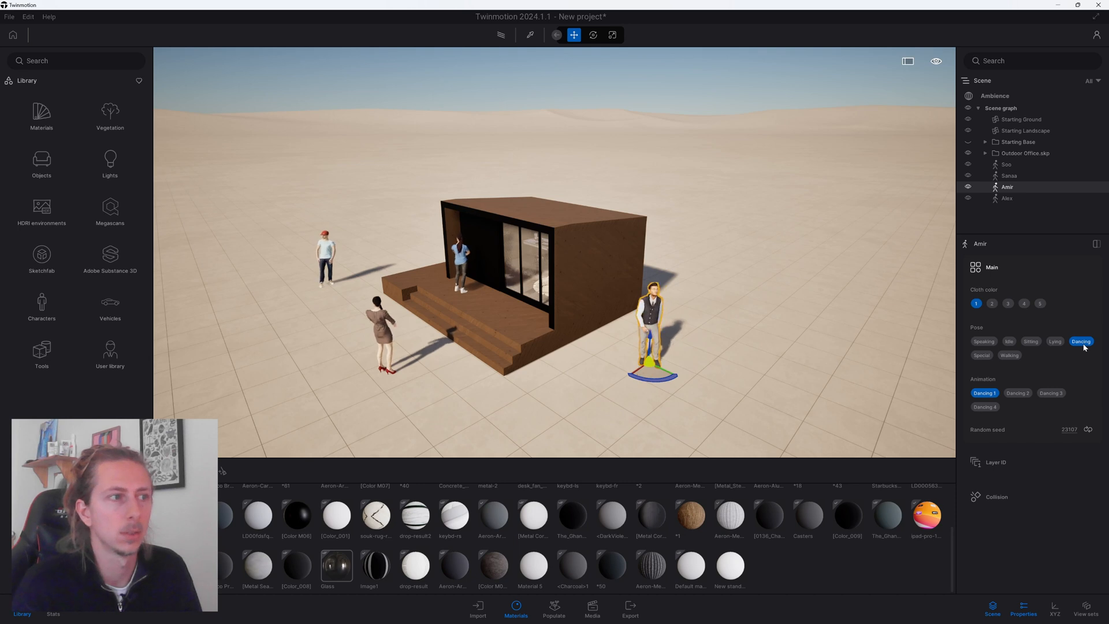
{"action": "left_click", "coordinate": [1008, 355]}
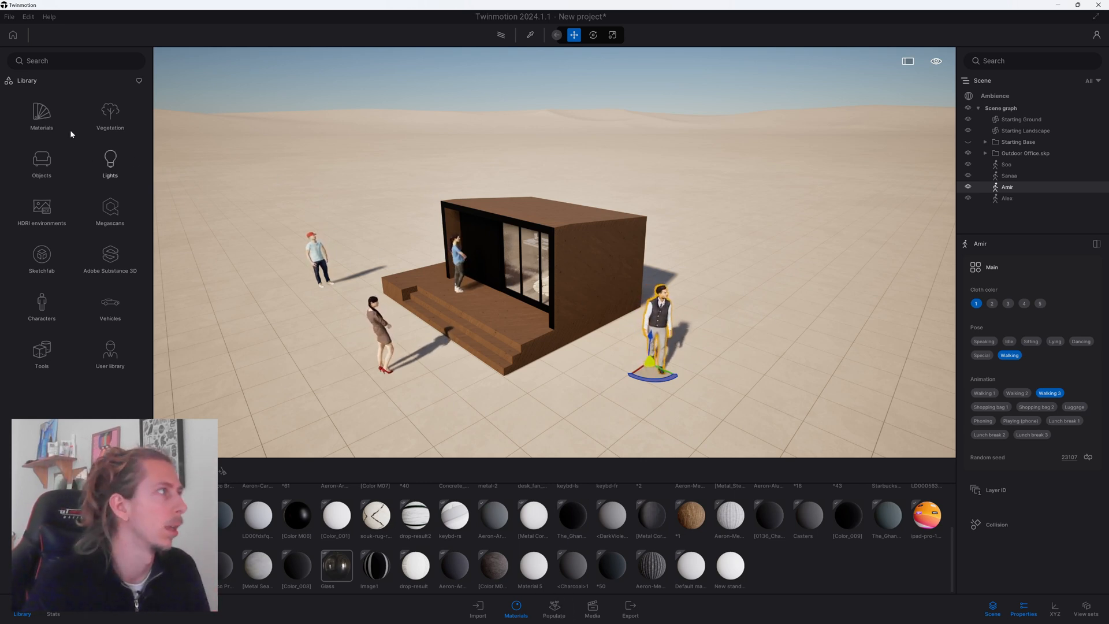
Place the Poke and Access living room chairs on the ground beyond the office's side wall, near the Amir character.
{"action": "left_click", "coordinate": [41, 162]}
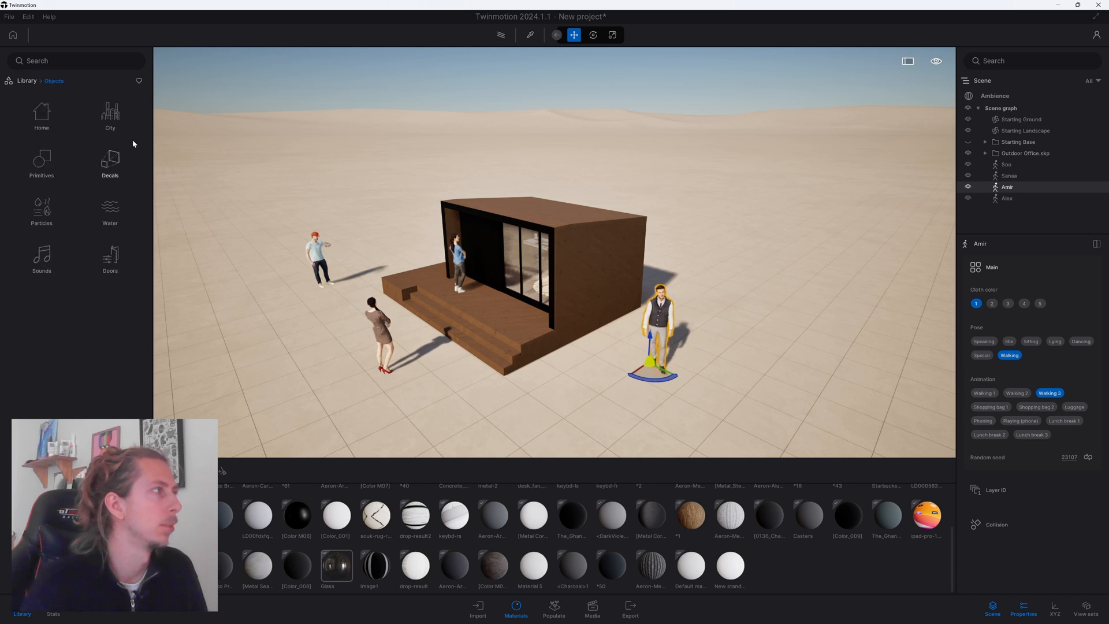
{"action": "left_click", "coordinate": [41, 114]}
{"action": "left_click", "coordinate": [50, 125]}
{"action": "left_click", "coordinate": [46, 119]}
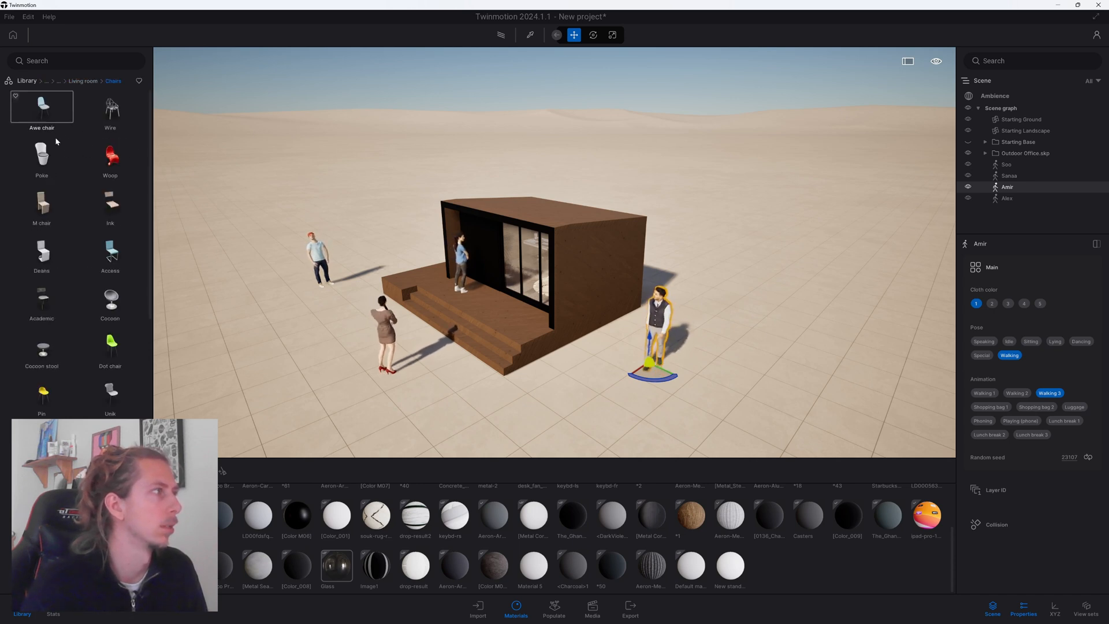
{"action": "left_click", "coordinate": [57, 173]}
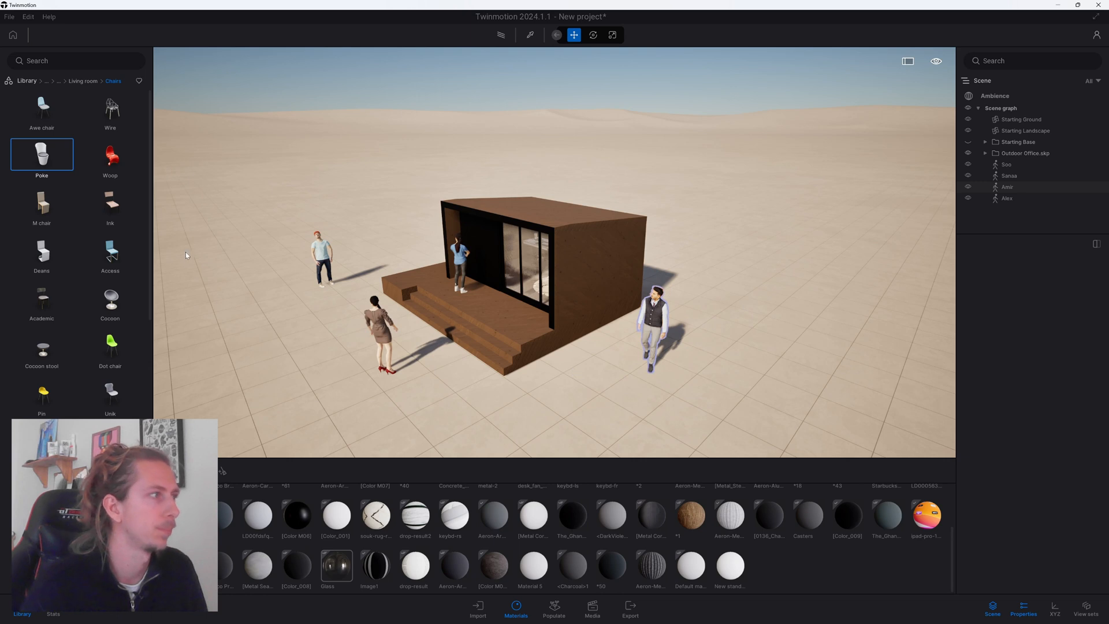
{"action": "left_click", "coordinate": [617, 370]}
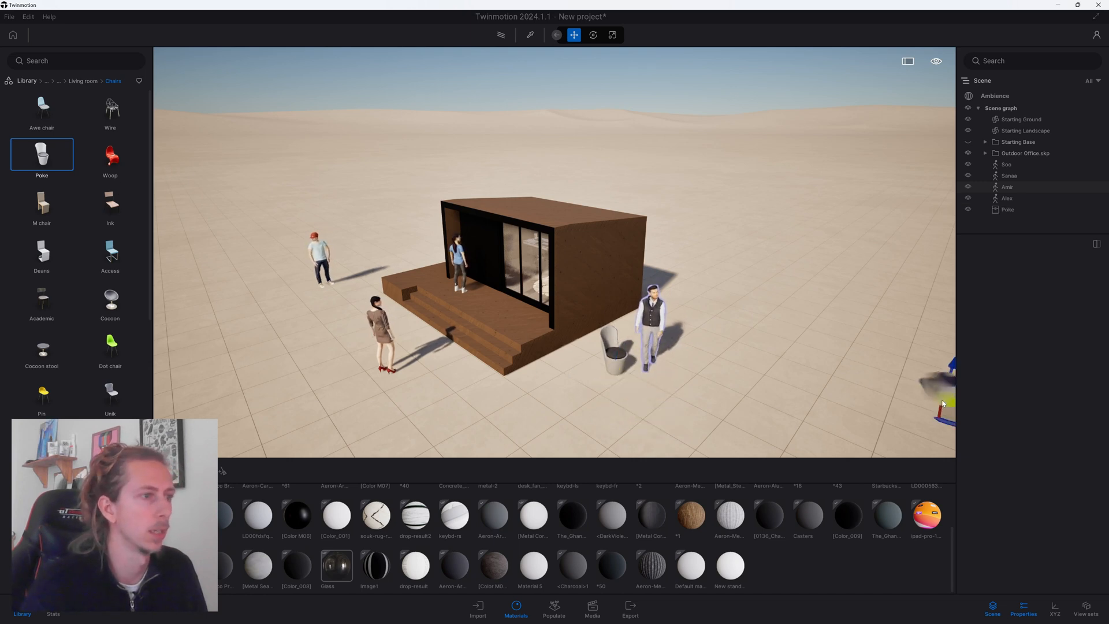
{"action": "left_click", "coordinate": [110, 252]}
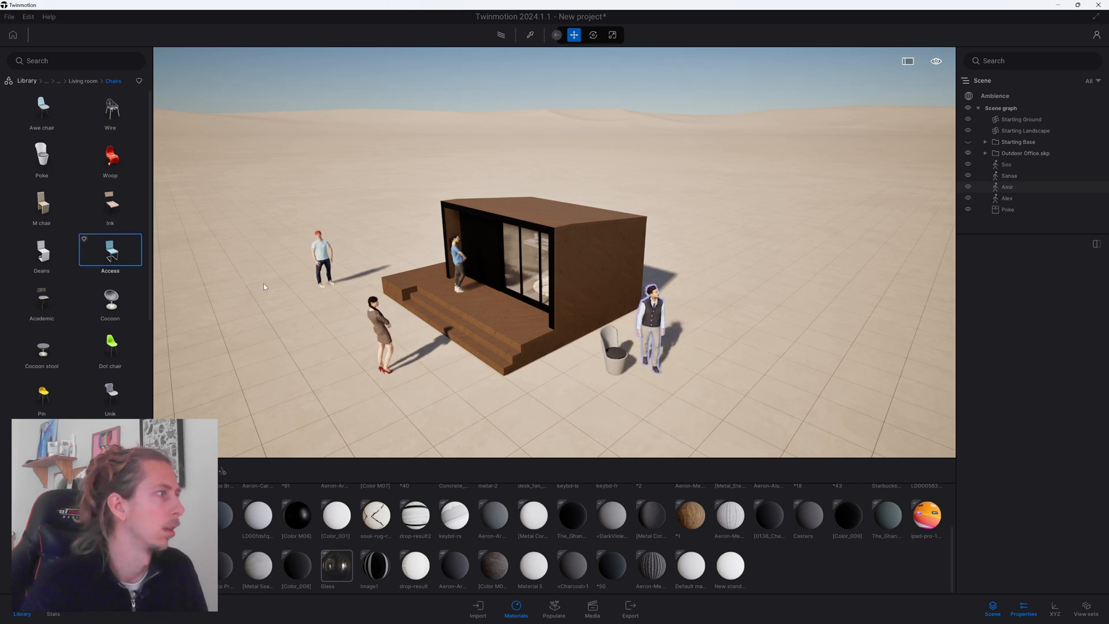
{"action": "left_click", "coordinate": [737, 370]}
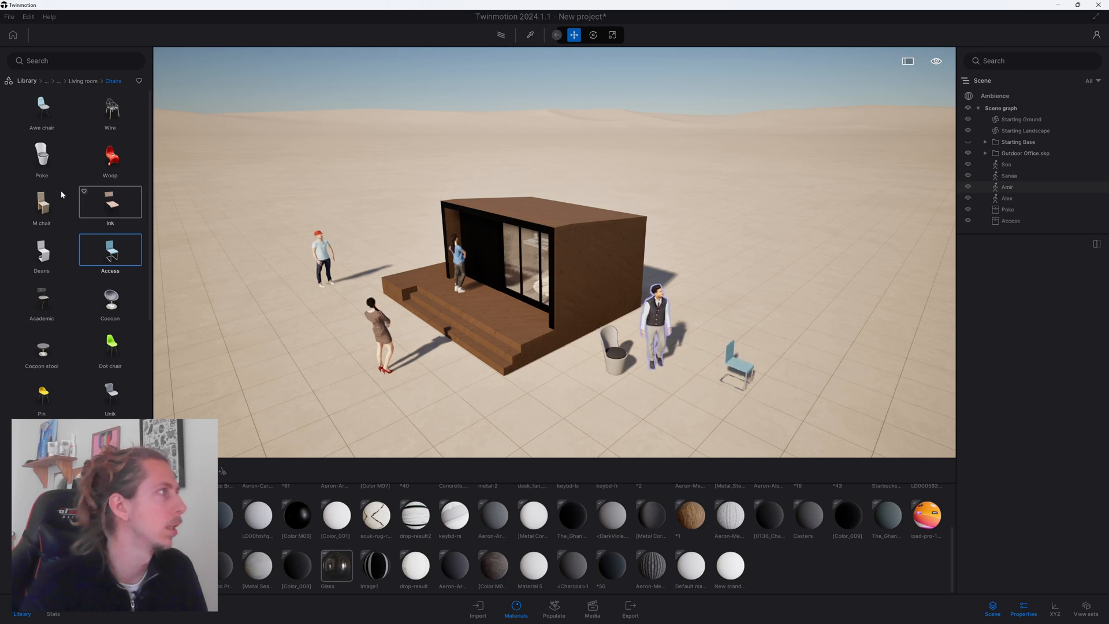
Place one Monstera living room plant on the deck corner beside the glass doors and another on the roof edge.
{"action": "left_click", "coordinate": [72, 82]}
{"action": "left_click", "coordinate": [110, 155]}
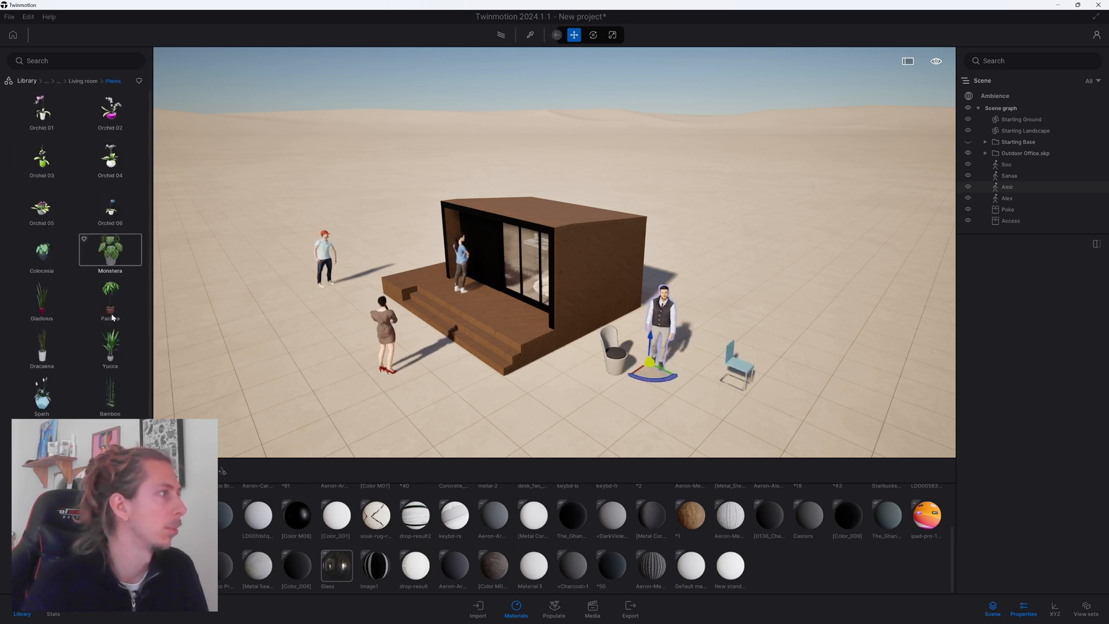
{"action": "left_click", "coordinate": [109, 250]}
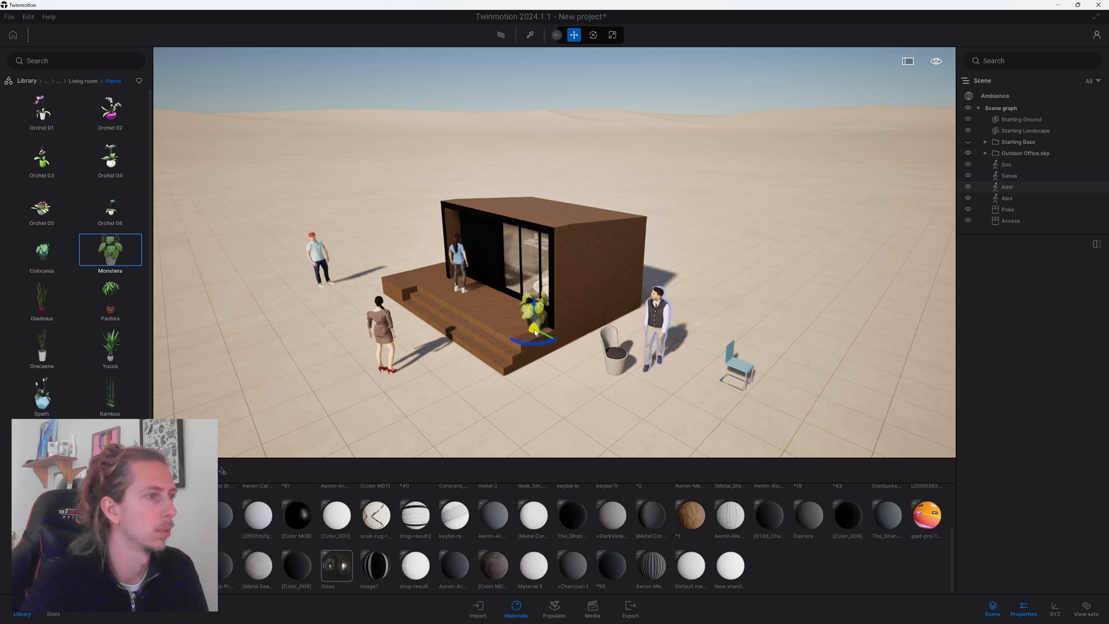
{"action": "left_click", "coordinate": [535, 332]}
{"action": "scroll", "coordinate": [535, 332], "scroll_direction": "up", "scroll_amount": 3}
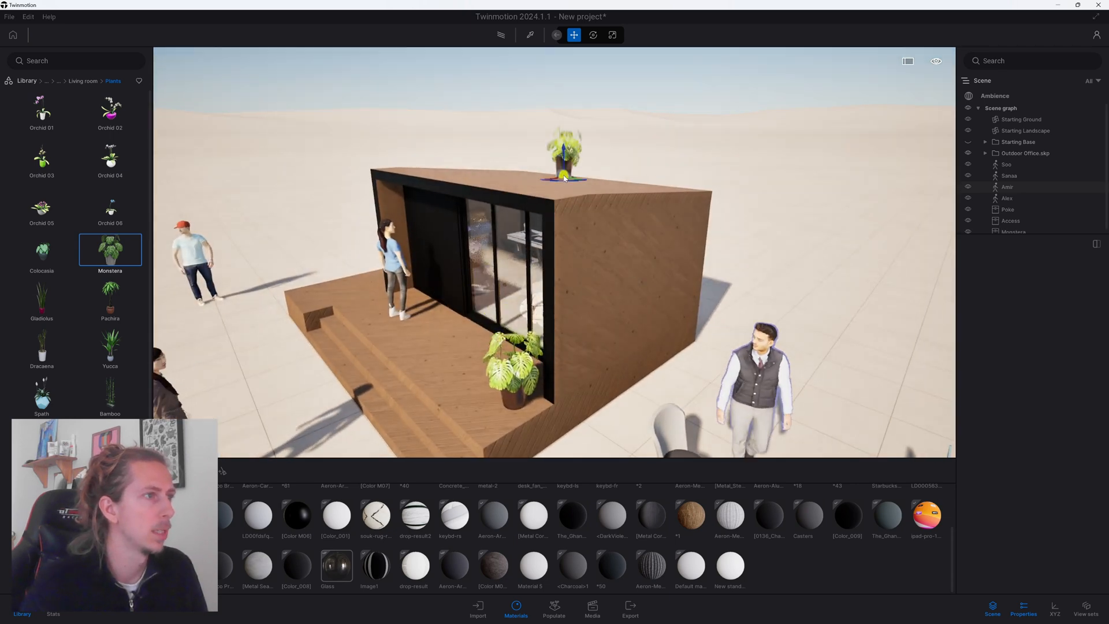
{"action": "left_click", "coordinate": [553, 191]}
Place a Spath plant on the deck next to the potted Monstera.
{"action": "middle_click_drag", "start_coordinate": [830, 239], "coordinate": [865, 306], "text": "shift"}
{"action": "left_click", "coordinate": [41, 393]}
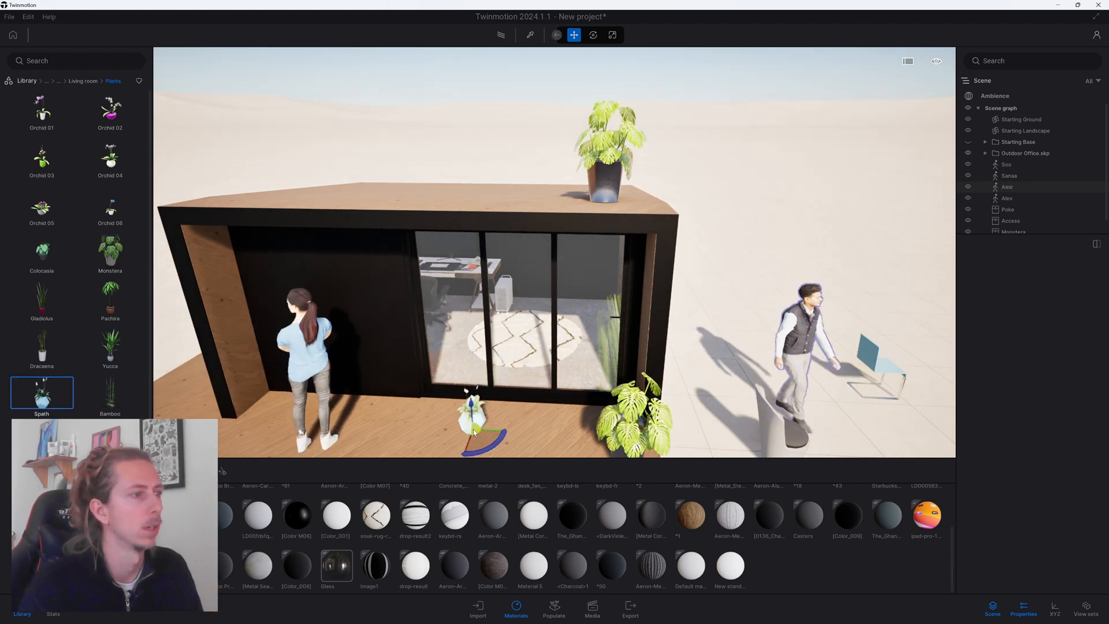
{"action": "scroll", "coordinate": [534, 393], "scroll_direction": "down", "scroll_amount": 4}
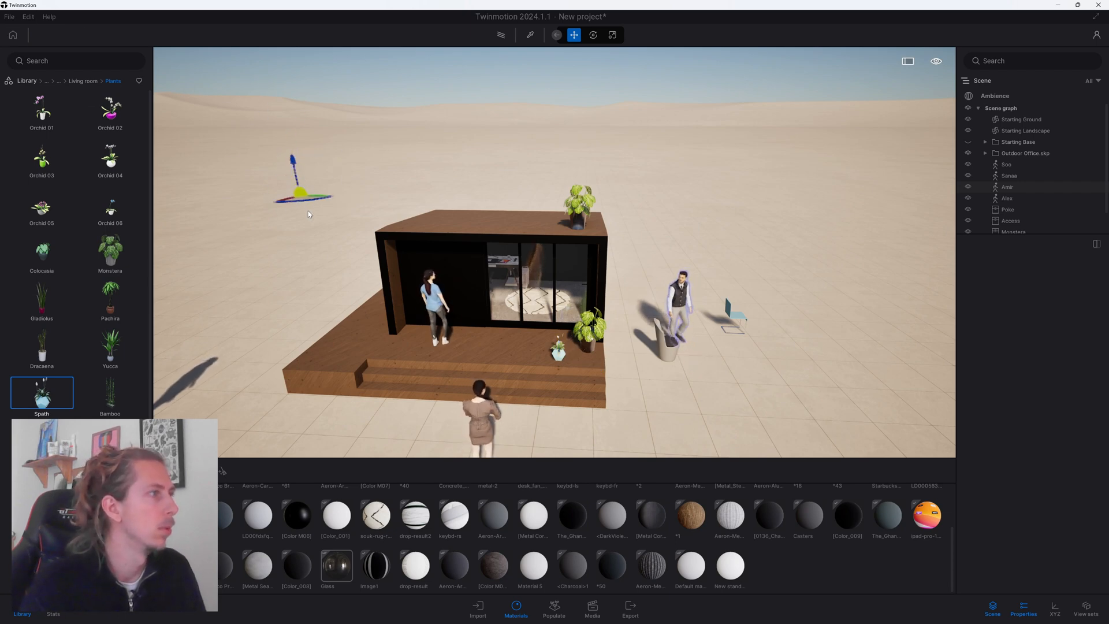
{"action": "scroll", "coordinate": [607, 356], "scroll_direction": "up", "scroll_amount": 3}
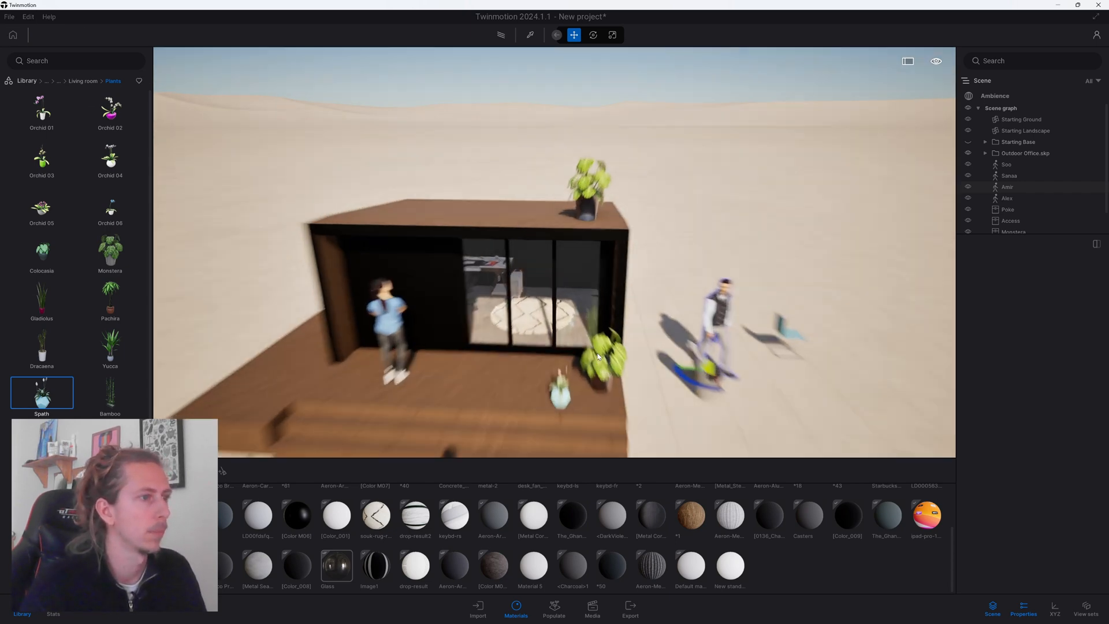
{"action": "scroll", "coordinate": [597, 233], "scroll_direction": "down", "scroll_amount": 2}
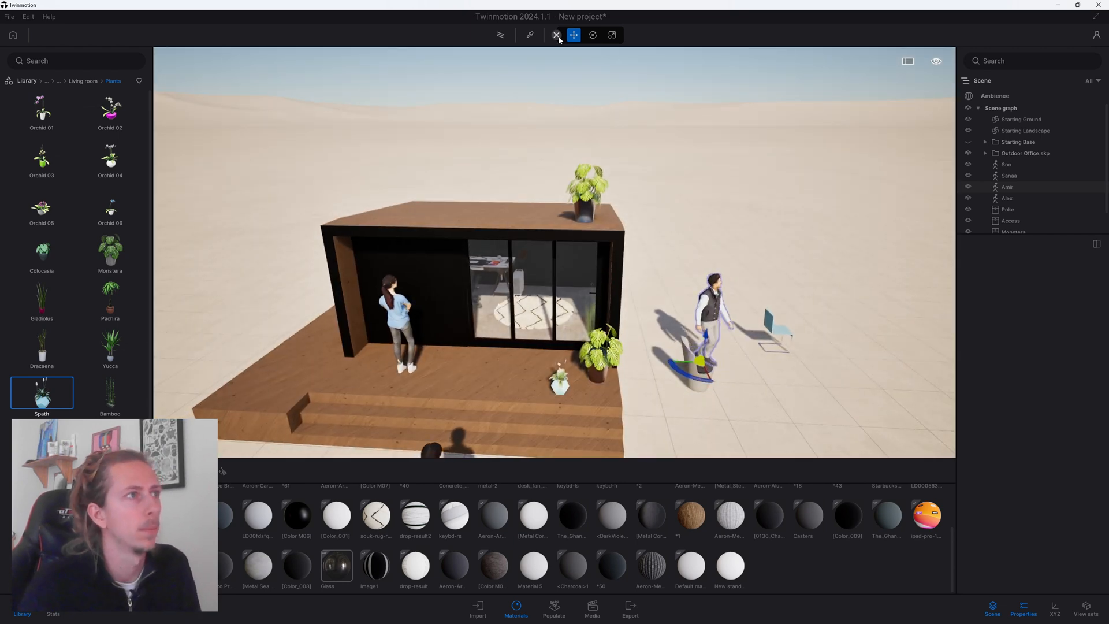
Turn on collision and move the Amir character back, away from the Poke chair.
{"action": "mouse_move", "coordinate": [557, 40]}
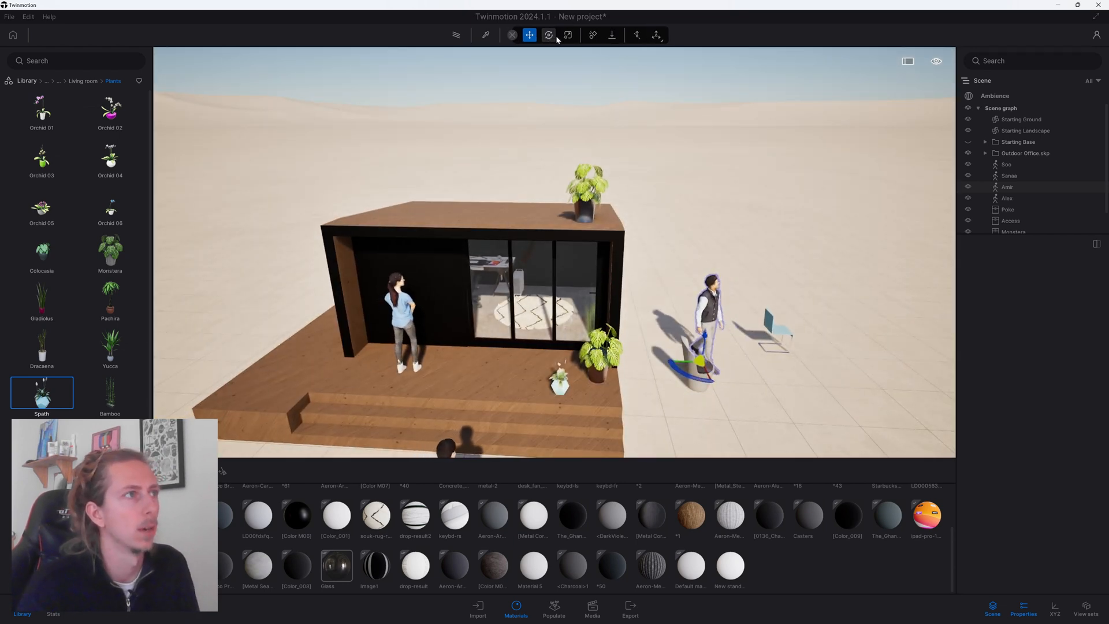
{"action": "left_click", "coordinate": [593, 36]}
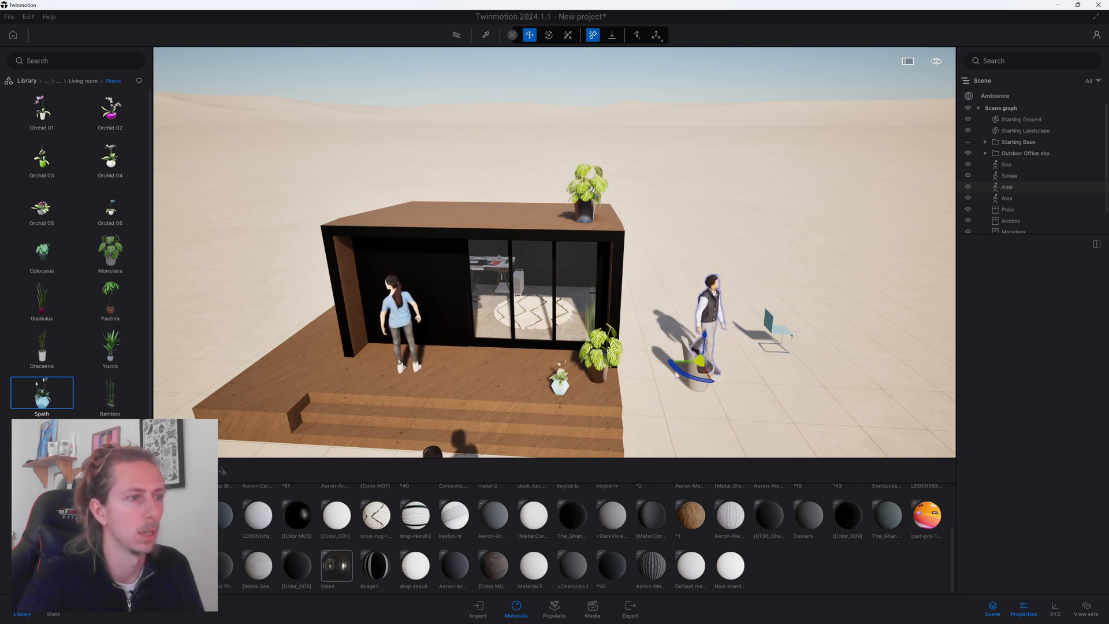
{"action": "left_click_drag", "start_coordinate": [691, 366], "coordinate": [683, 327]}
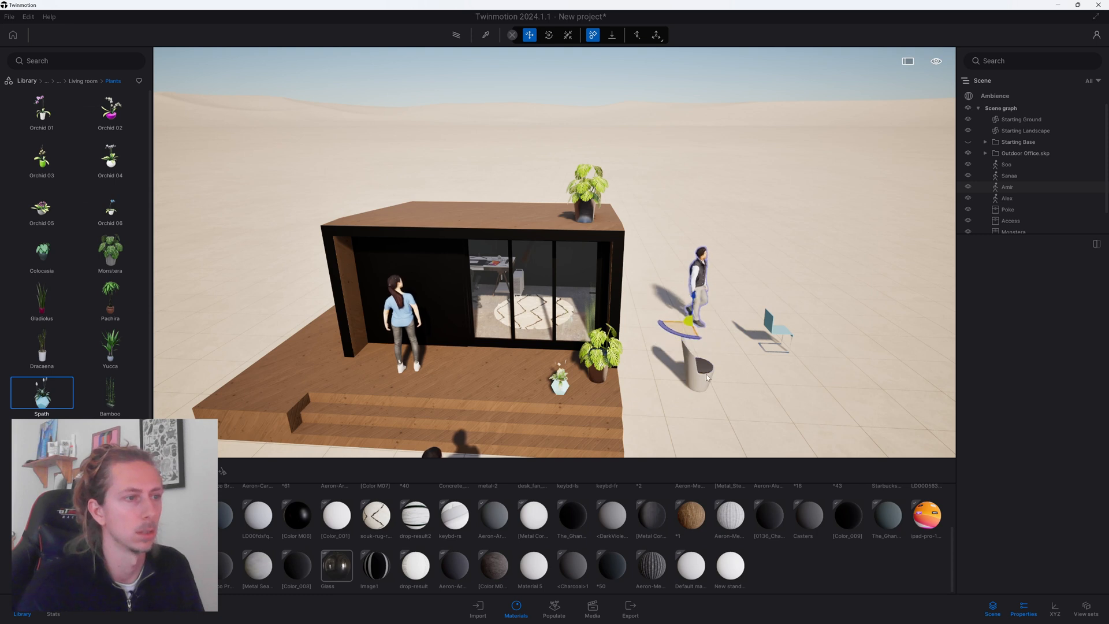
Move the Poke chair against and around the Access chair to test the collision between them.
{"action": "left_click", "coordinate": [697, 384]}
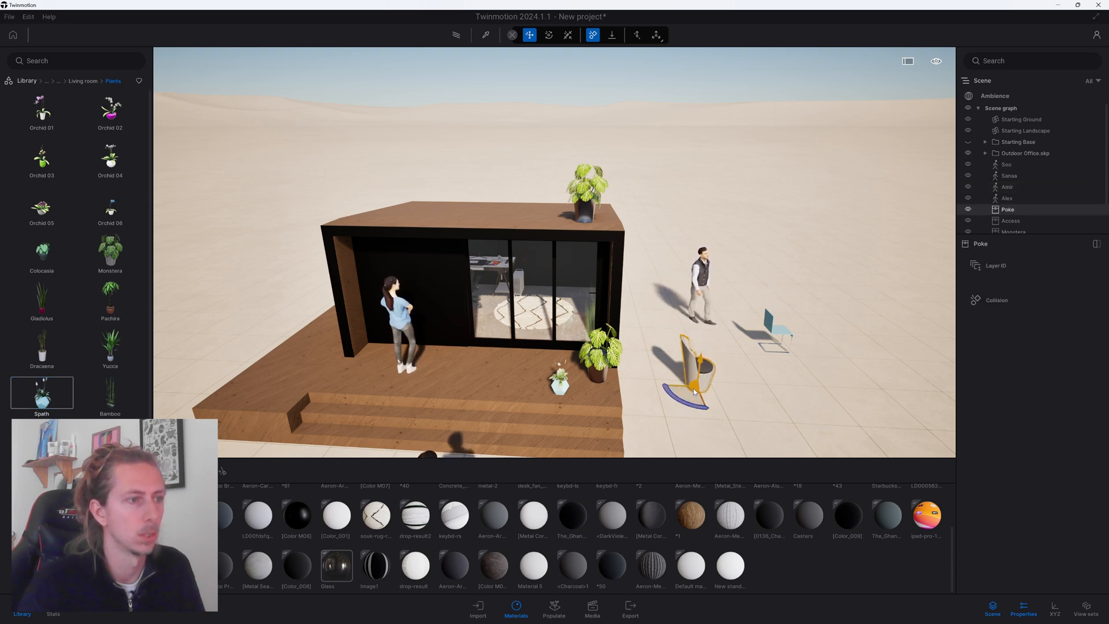
{"action": "left_click_drag", "start_coordinate": [692, 396], "coordinate": [790, 341]}
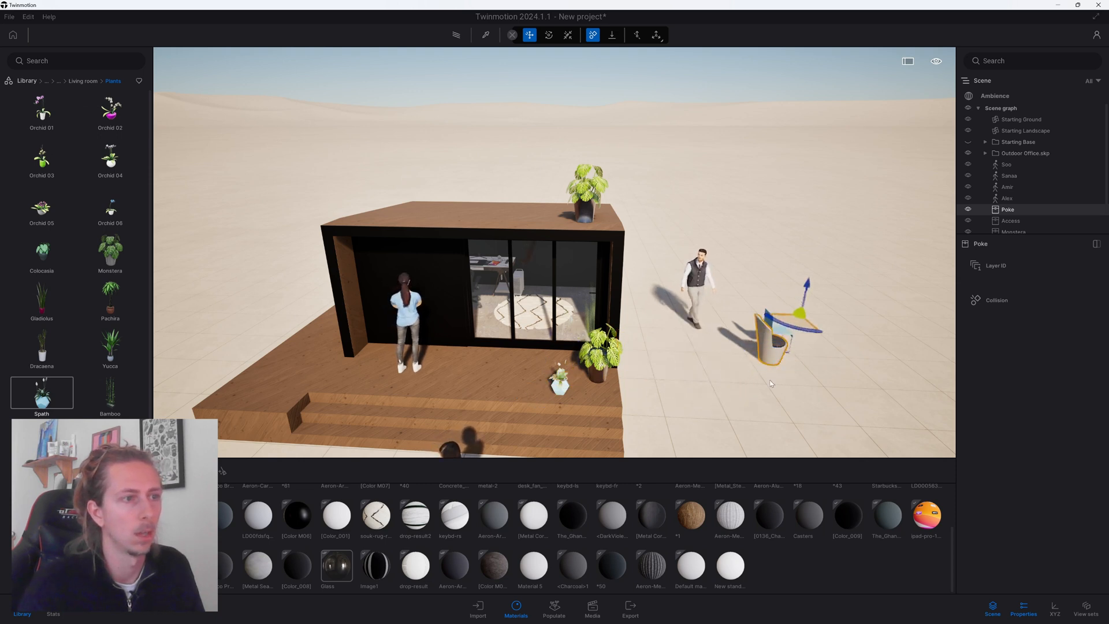
{"action": "left_click_drag", "start_coordinate": [772, 384], "coordinate": [900, 323]}
{"action": "left_click_drag", "start_coordinate": [798, 391], "coordinate": [789, 366]}
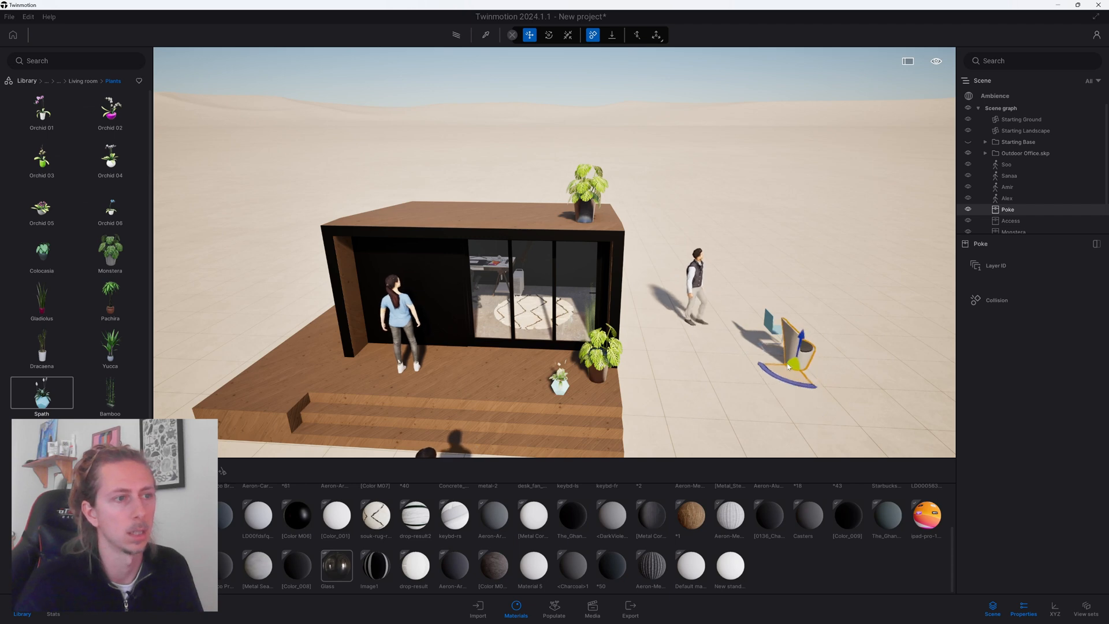
{"action": "left_click_drag", "start_coordinate": [761, 313], "coordinate": [826, 393]}
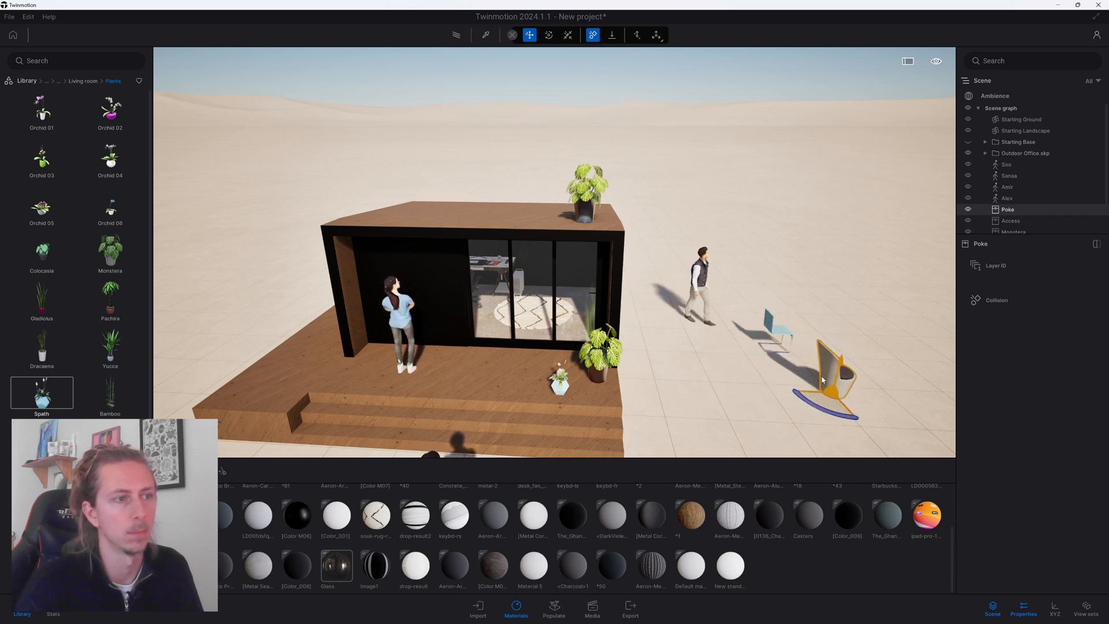
Move the Poke chair behind Amir and across to the deck in front of the office's facade.
{"action": "scroll", "coordinate": [826, 393], "scroll_direction": "up", "scroll_amount": 5}
{"action": "middle_click_drag", "start_coordinate": [826, 393], "coordinate": [751, 393], "text": "shift"}
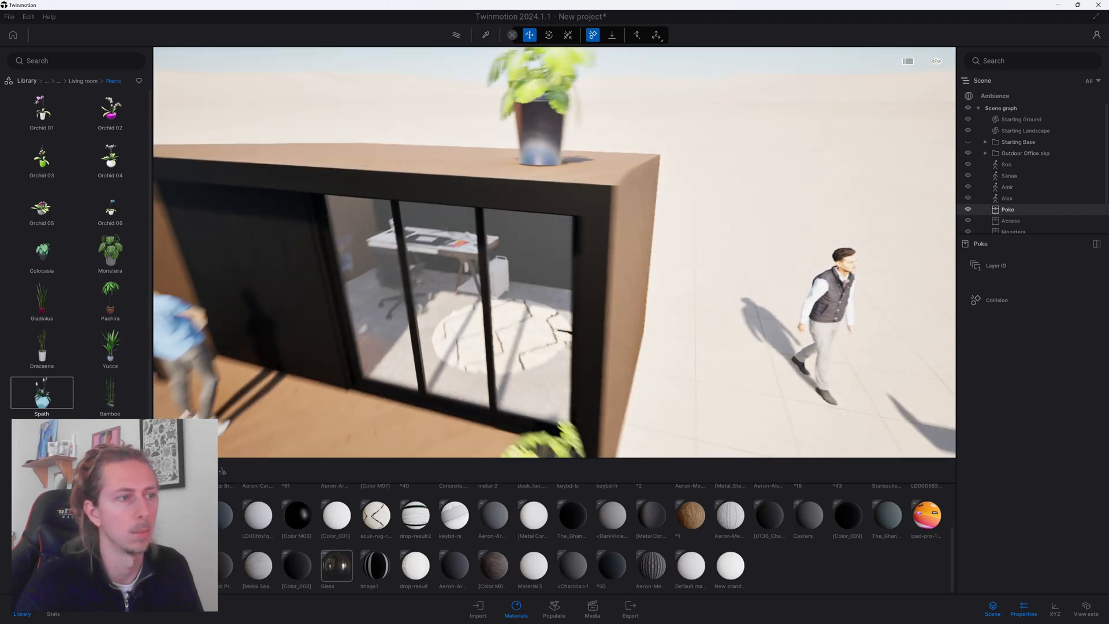
{"action": "scroll", "coordinate": [713, 322], "scroll_direction": "down", "scroll_amount": 5}
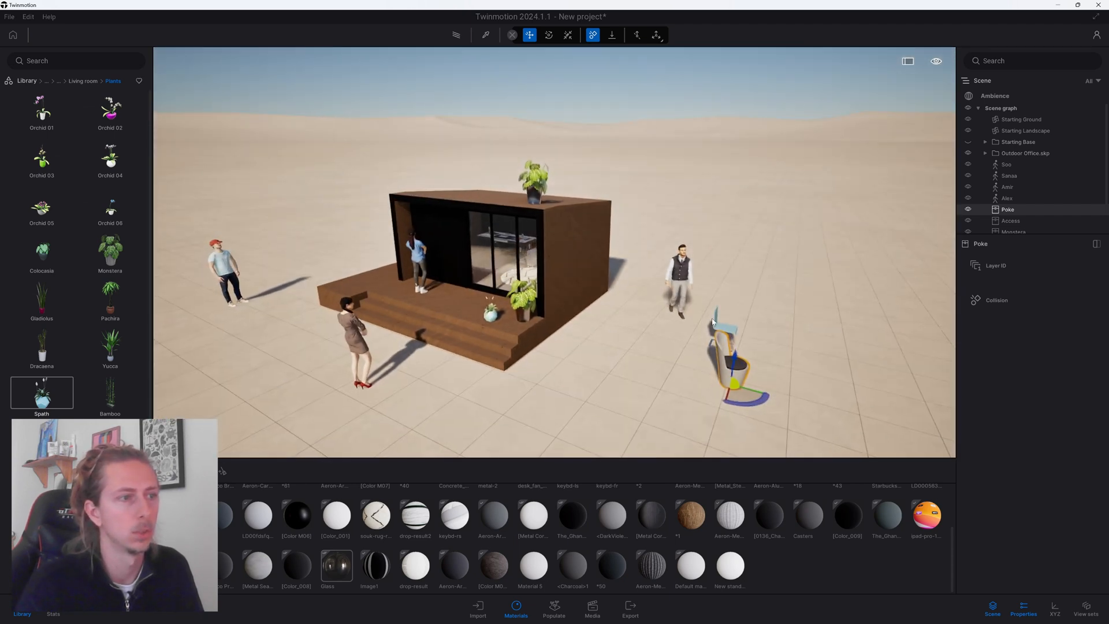
{"action": "left_click_drag", "start_coordinate": [735, 321], "coordinate": [744, 230]}
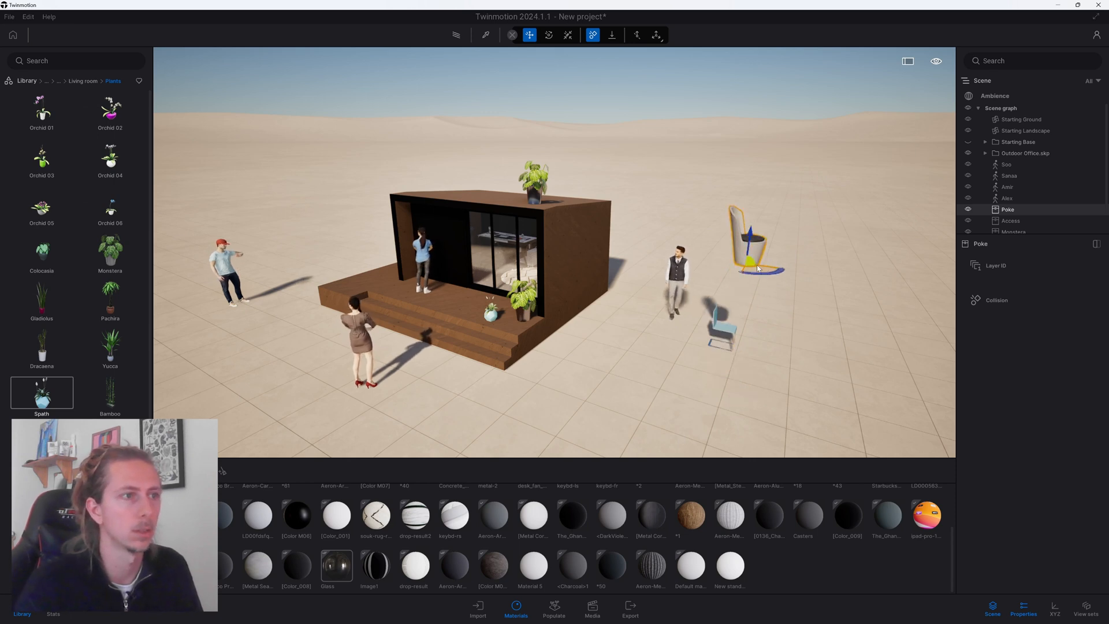
{"action": "left_click_drag", "start_coordinate": [744, 275], "coordinate": [431, 244]}
{"action": "scroll", "coordinate": [430, 244], "scroll_direction": "up", "scroll_amount": 2}
{"action": "middle_click_drag", "start_coordinate": [430, 244], "coordinate": [601, 312]}
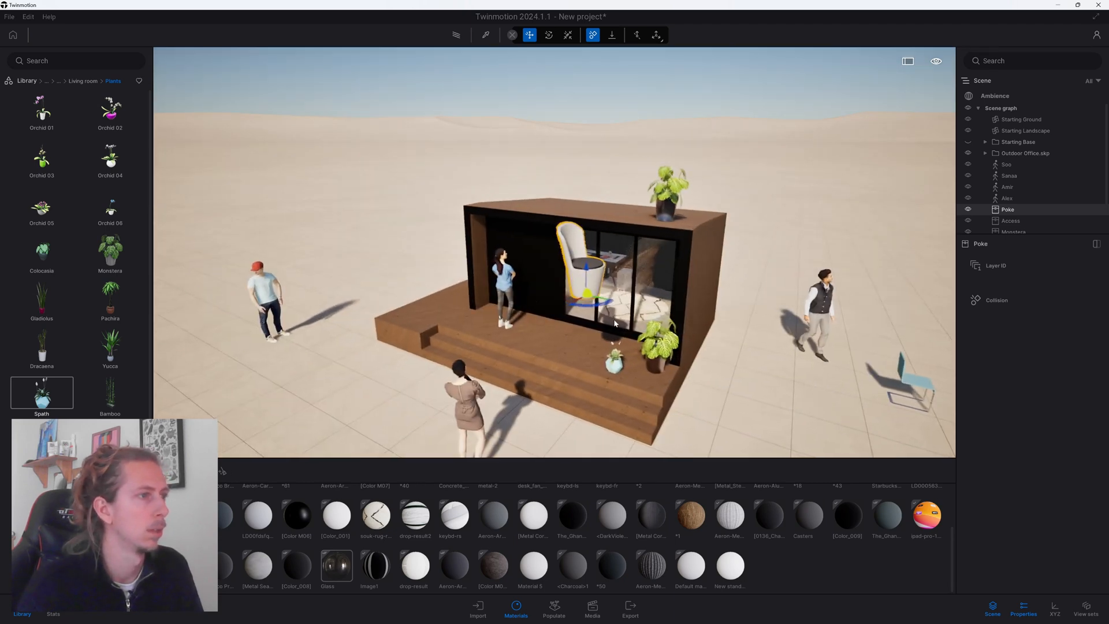
Push the Poke chair along the office front and move it down to the ground beside the Soo character.
{"action": "scroll", "coordinate": [608, 318], "scroll_direction": "up", "scroll_amount": 2}
{"action": "left_click_drag", "start_coordinate": [608, 319], "coordinate": [592, 335]}
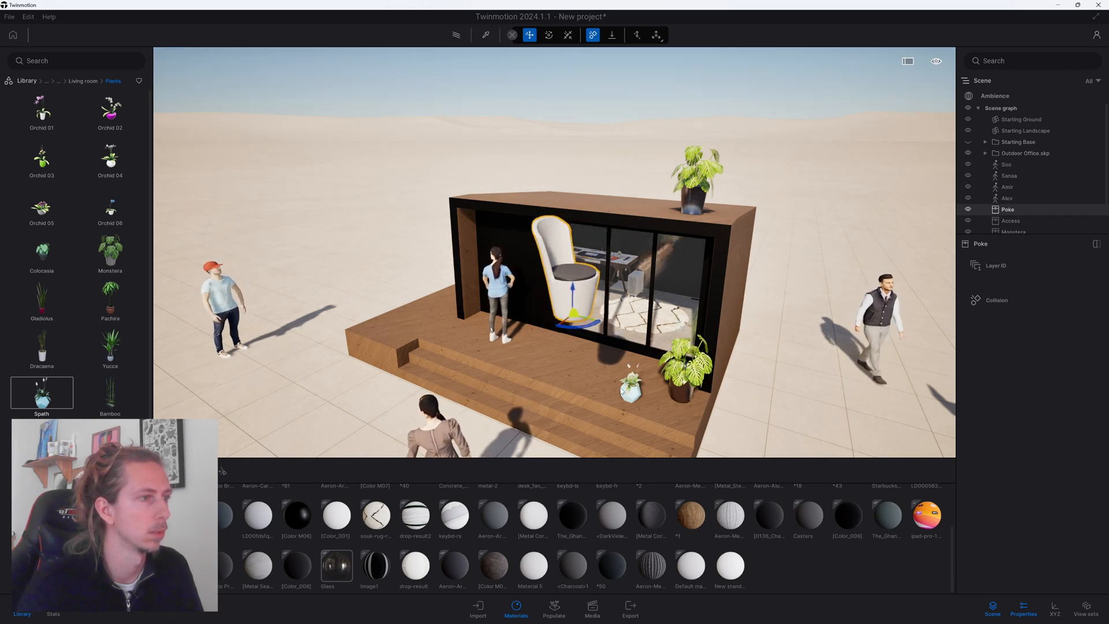
{"action": "middle_click_drag", "start_coordinate": [592, 336], "coordinate": [491, 332], "text": "shift"}
{"action": "middle_click_drag", "start_coordinate": [589, 304], "coordinate": [603, 302], "text": "shift"}
{"action": "left_click_drag", "start_coordinate": [518, 288], "coordinate": [555, 298]}
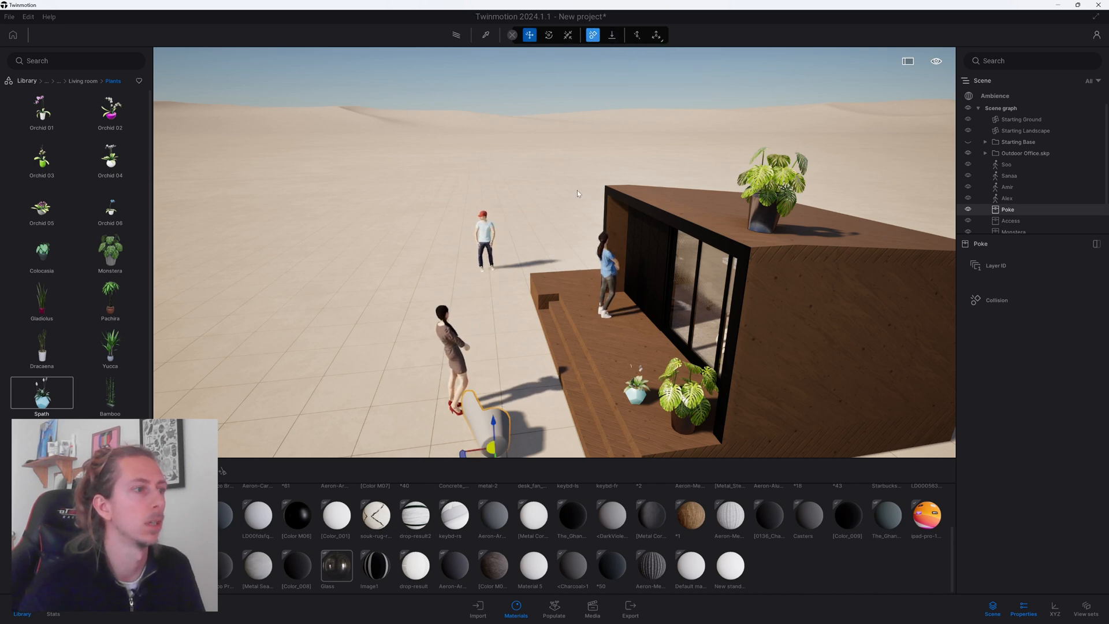
Turn off collision and move the tipped Poke chair onto the deck in front of the glass doors.
{"action": "scroll", "coordinate": [577, 193], "scroll_direction": "down", "scroll_amount": 4}
{"action": "middle_click_drag", "start_coordinate": [578, 194], "coordinate": [612, 203], "text": "shift"}
{"action": "scroll", "coordinate": [555, 252], "scroll_direction": "up", "scroll_amount": 3}
{"action": "left_click", "coordinate": [522, 403]}
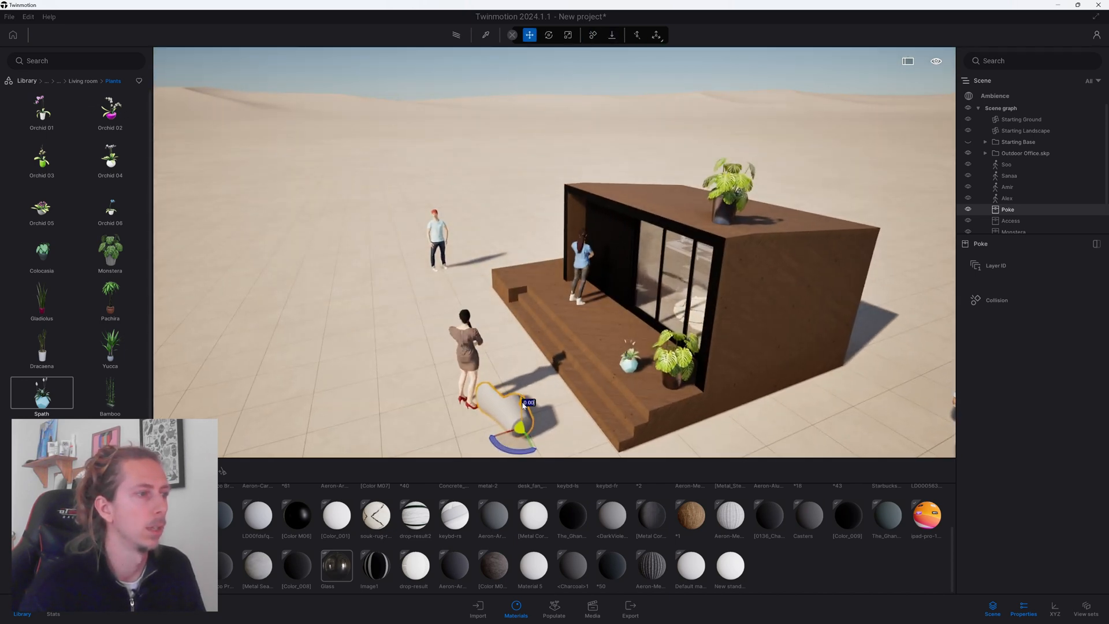
{"action": "left_click_drag", "start_coordinate": [523, 403], "coordinate": [528, 354]}
{"action": "scroll", "coordinate": [529, 353], "scroll_direction": "down", "scroll_amount": 4}
{"action": "middle_click_drag", "start_coordinate": [529, 353], "coordinate": [561, 353], "text": "shift"}
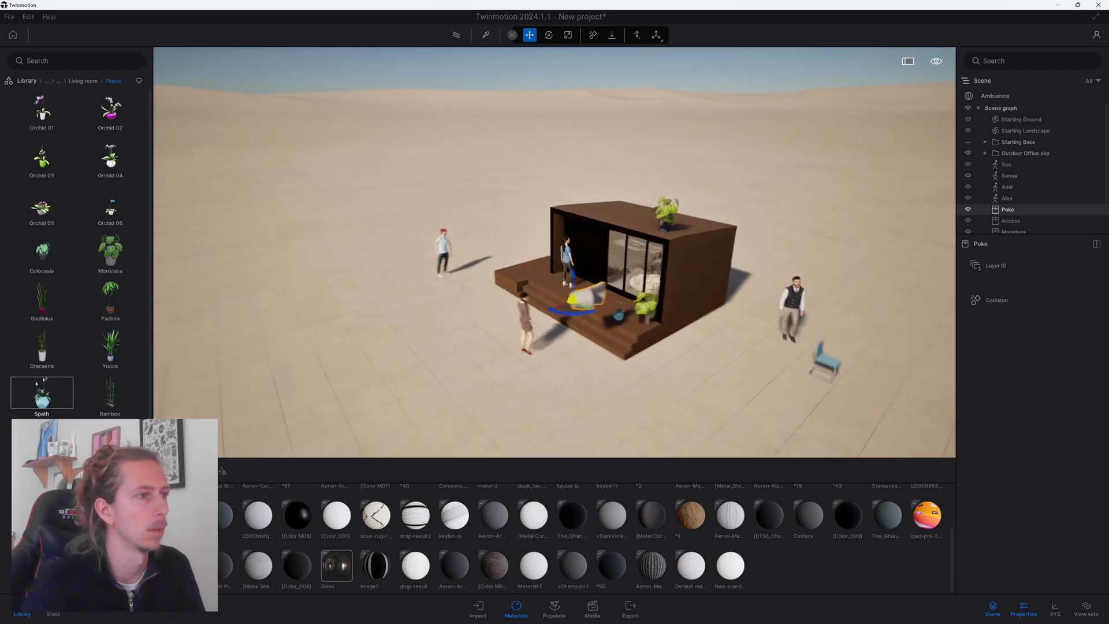
{"action": "scroll", "coordinate": [650, 287], "scroll_direction": "up", "scroll_amount": 3}
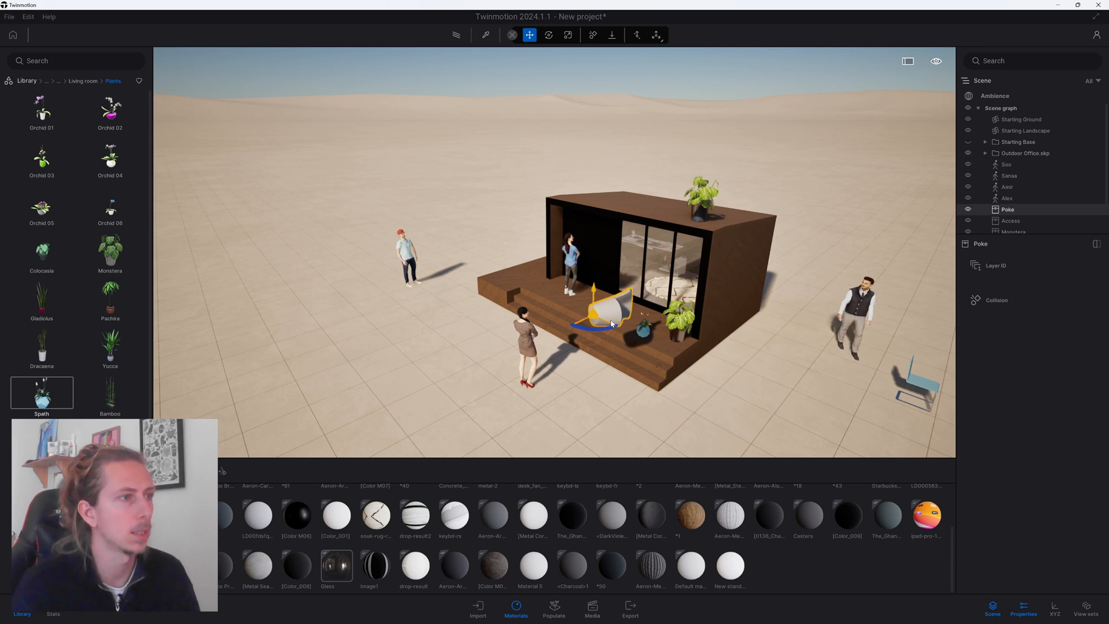
Browse the living room Decorations and the Cloudy morning and afternoon HDRI environments in the library.
{"action": "left_click", "coordinate": [81, 82]}
{"action": "left_click", "coordinate": [113, 253]}
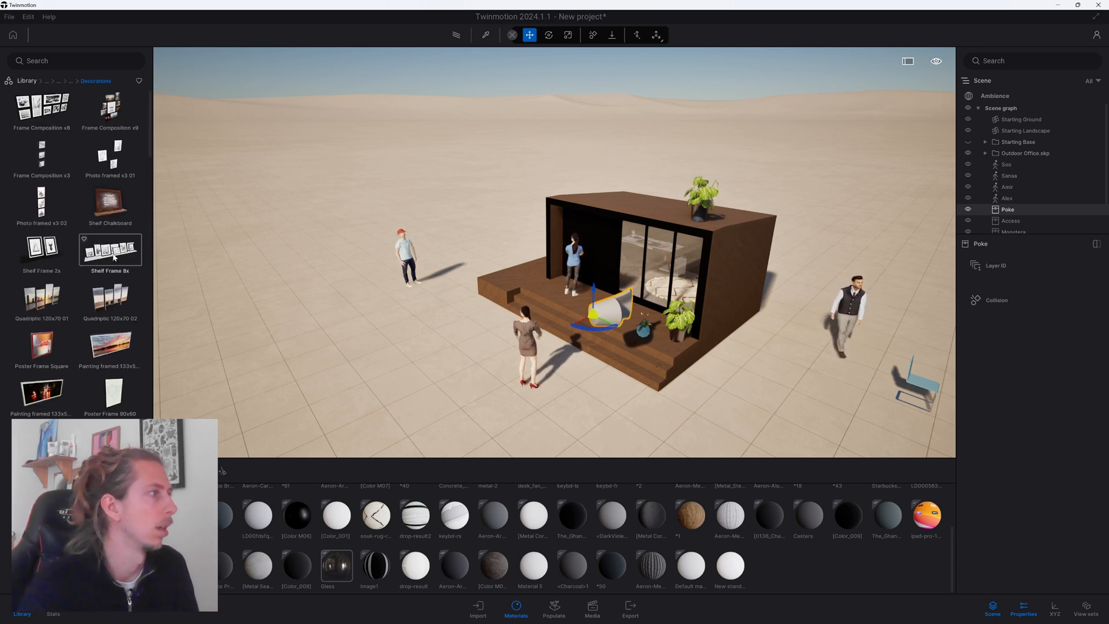
{"action": "scroll", "coordinate": [63, 93], "scroll_direction": "down", "scroll_amount": 5}
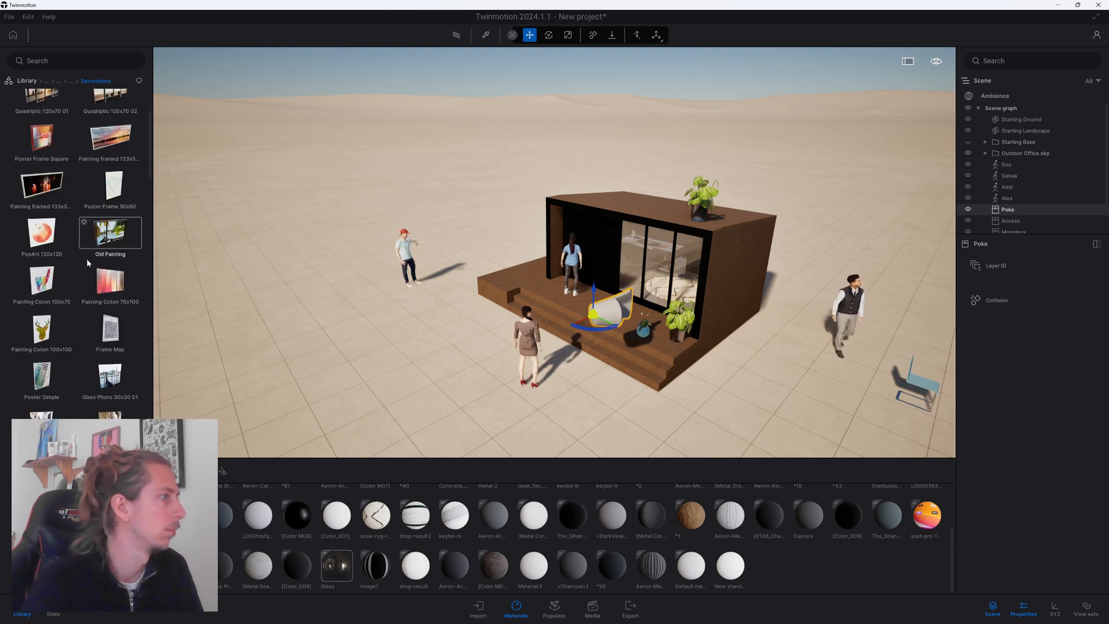
{"action": "left_click", "coordinate": [27, 81]}
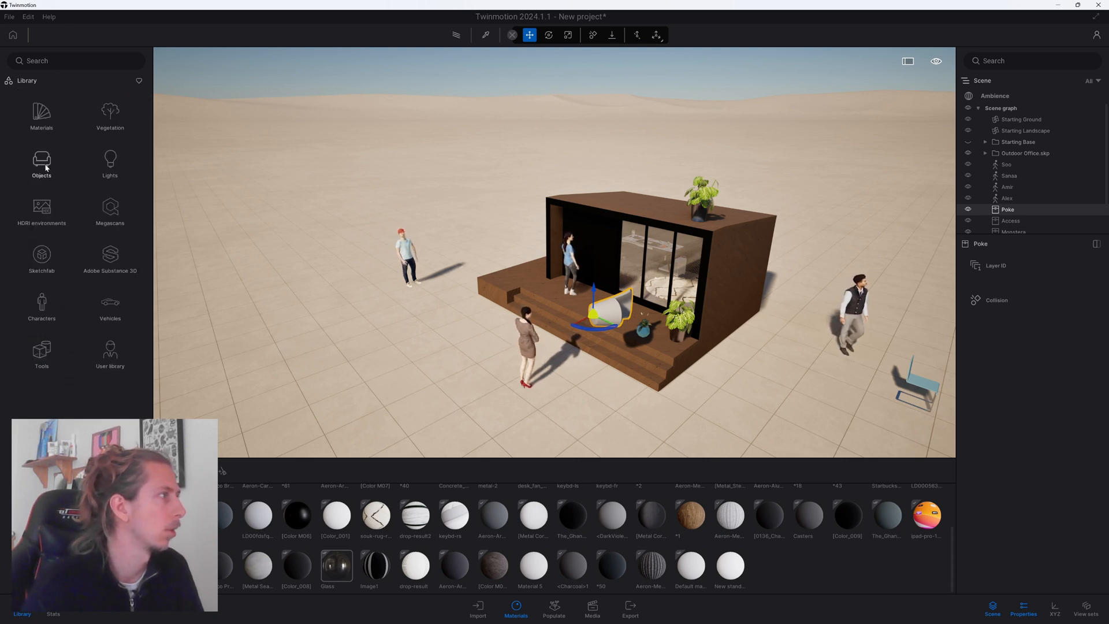
{"action": "left_click", "coordinate": [41, 220]}
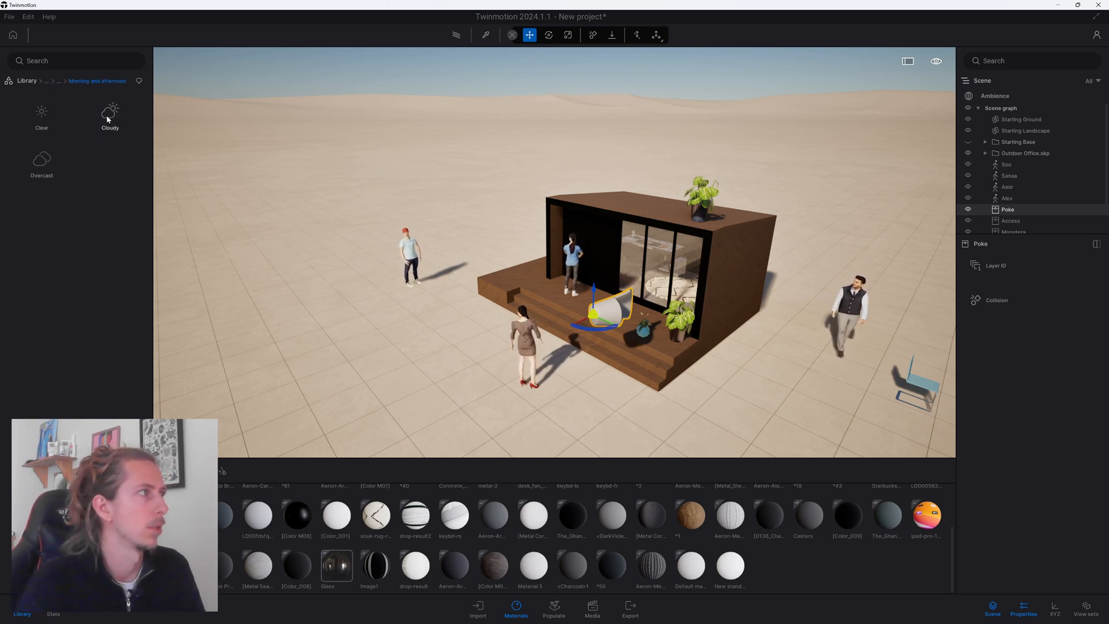
{"action": "left_click", "coordinate": [108, 113]}
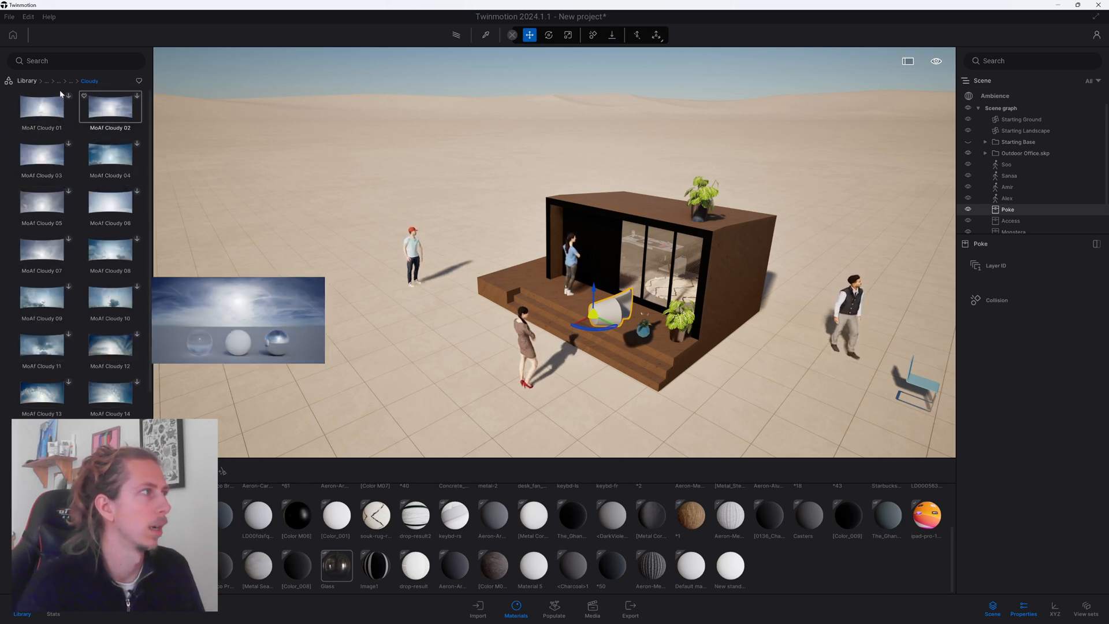
{"action": "scroll", "coordinate": [642, 262], "scroll_direction": "down", "scroll_amount": 3}
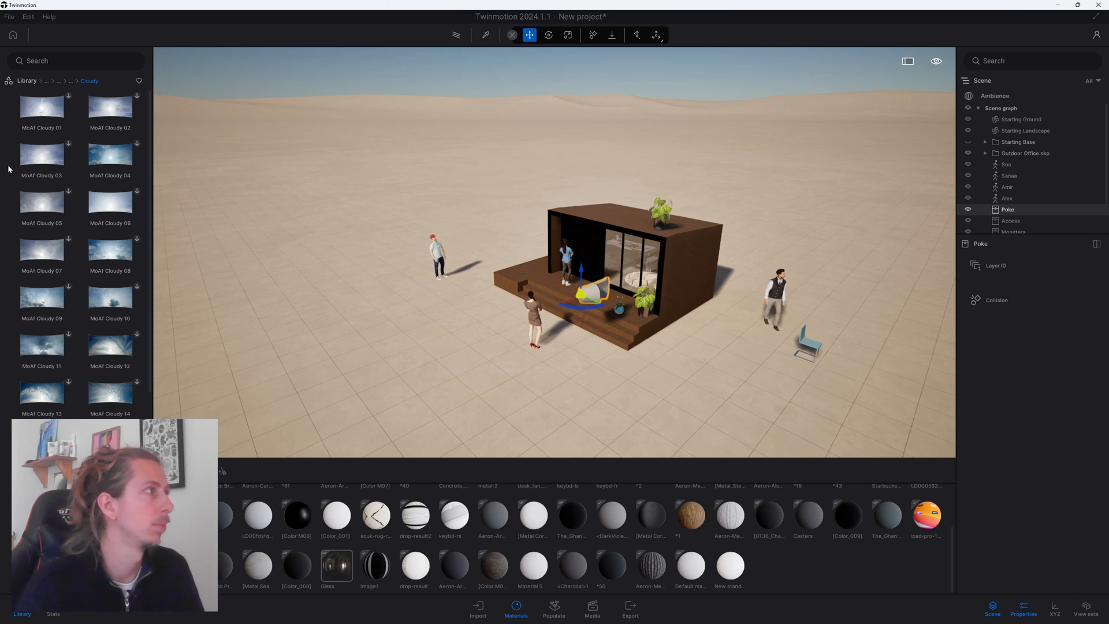
Place two Sedan 05 cars from the Cars library on the ground, one on either side of the office's front deck.
{"action": "left_click", "coordinate": [27, 81]}
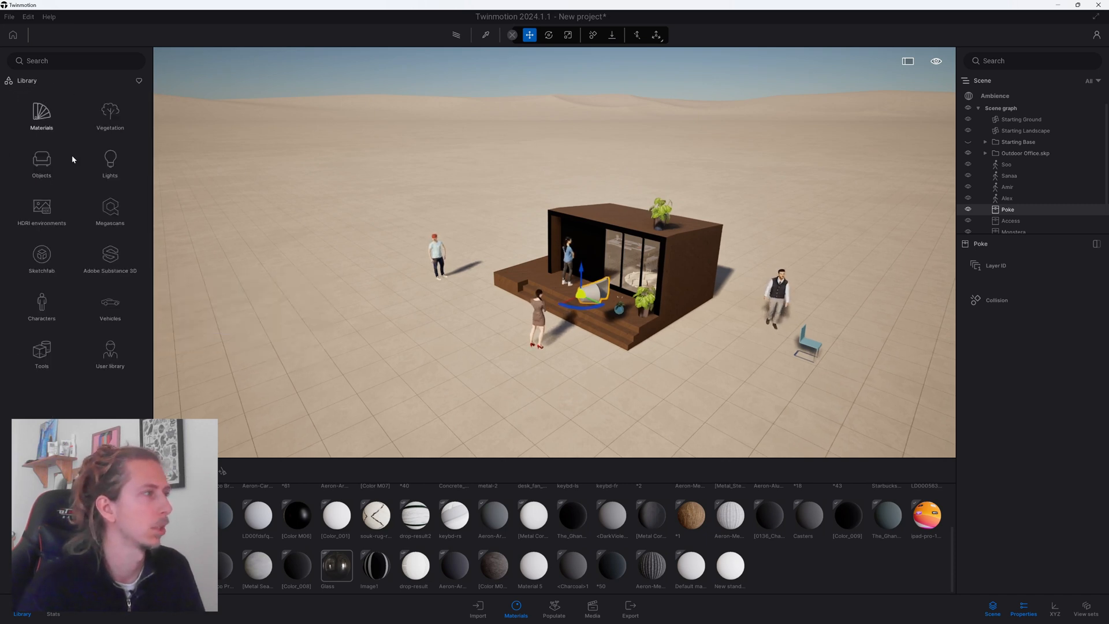
{"action": "left_click", "coordinate": [110, 306]}
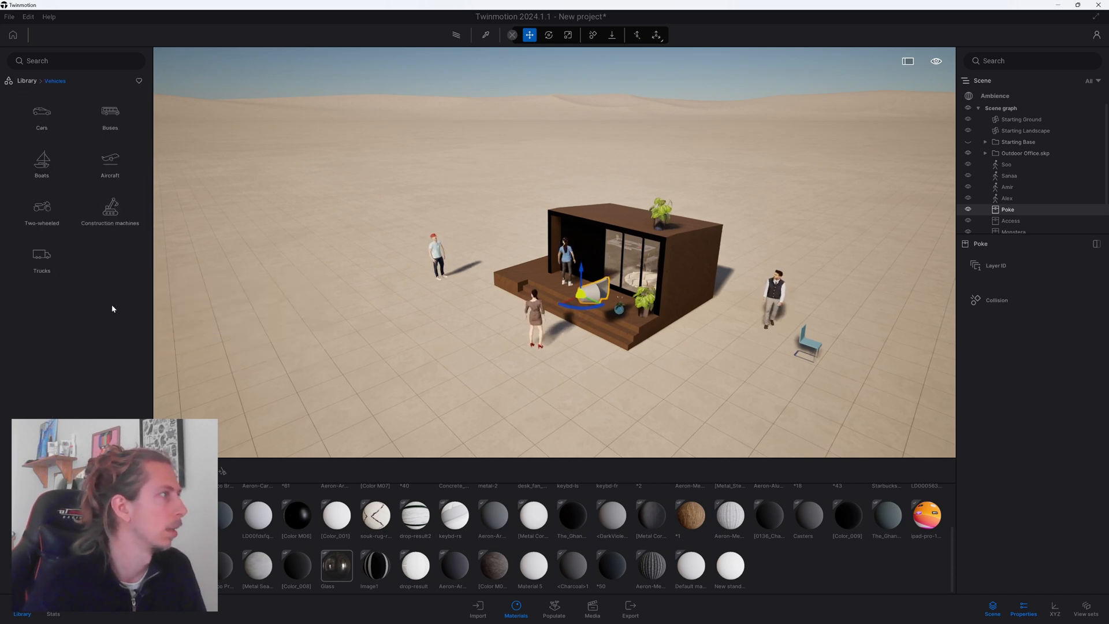
{"action": "left_click", "coordinate": [42, 116]}
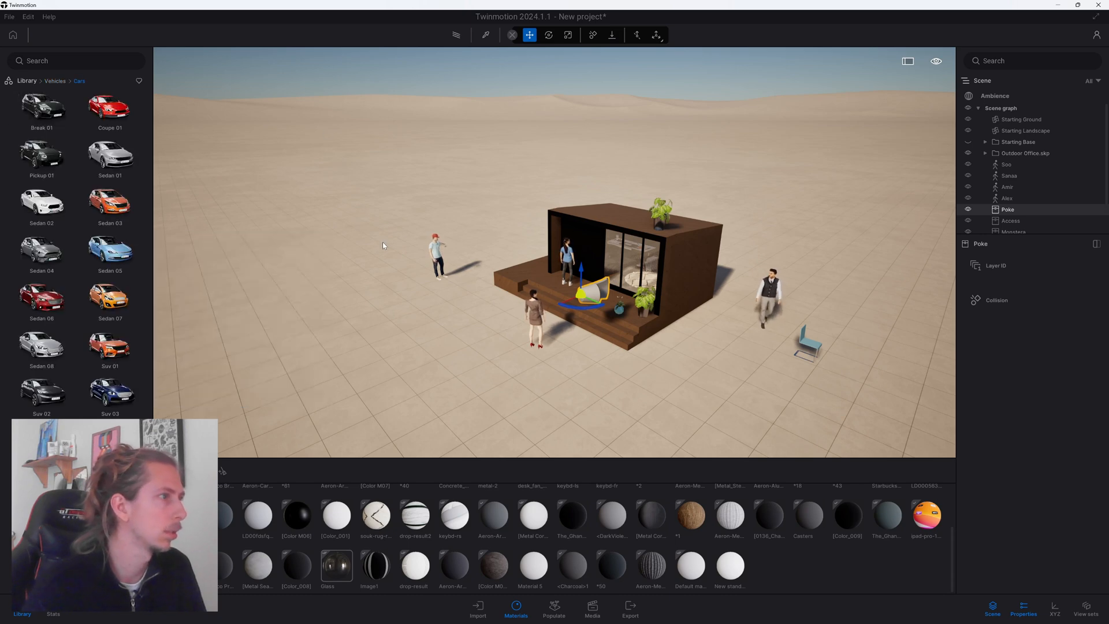
{"action": "left_click_drag", "start_coordinate": [109, 249], "coordinate": [355, 277]}
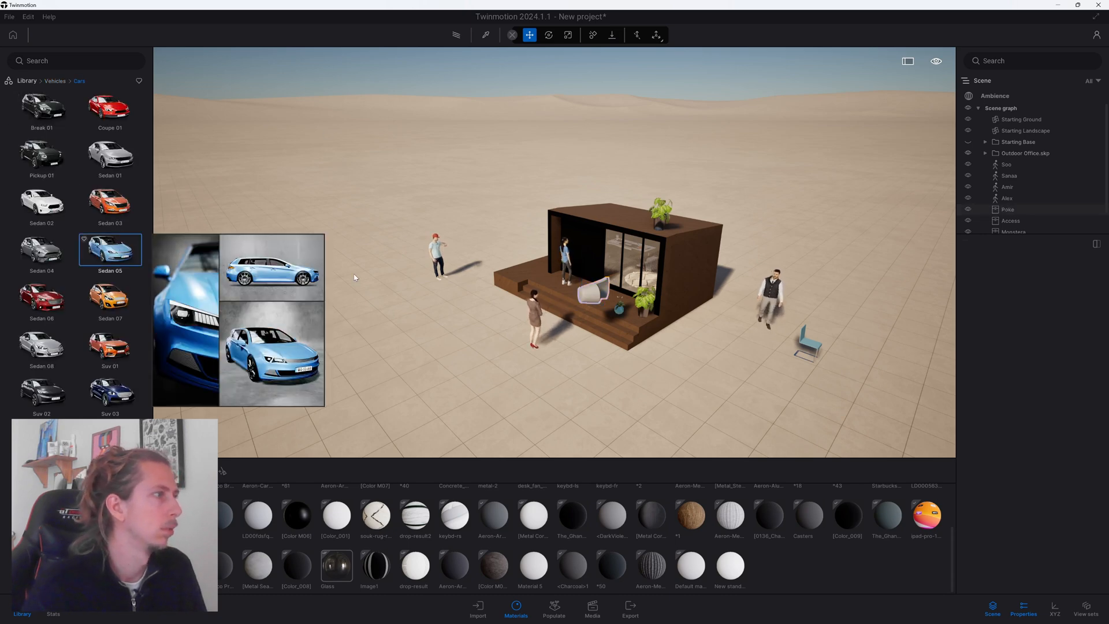
{"action": "left_click", "coordinate": [435, 335]}
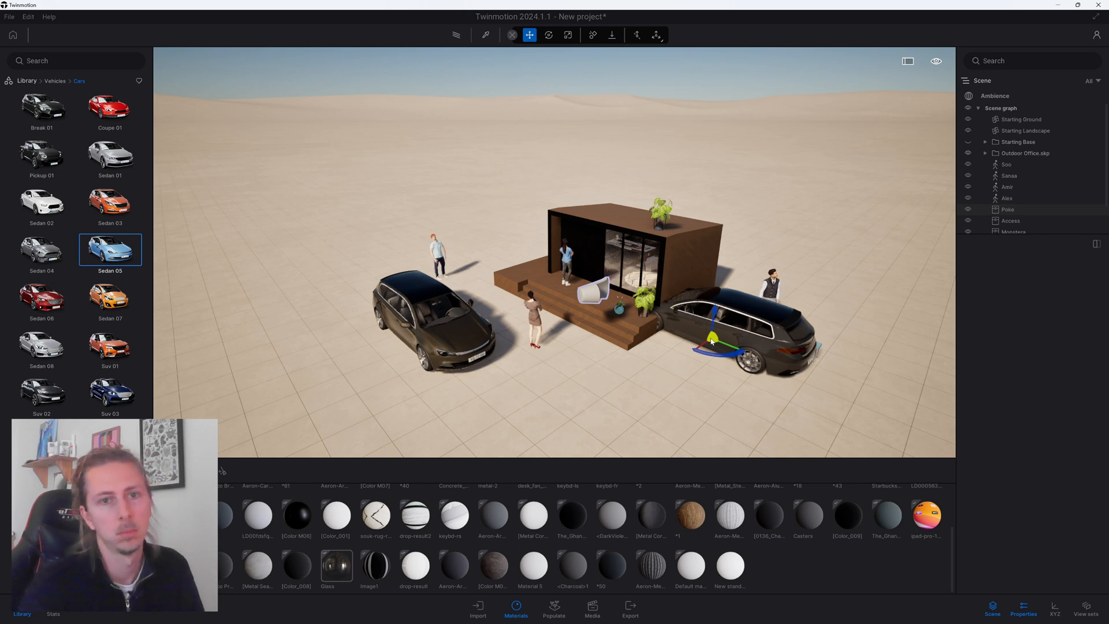
{"action": "left_click", "coordinate": [749, 387]}
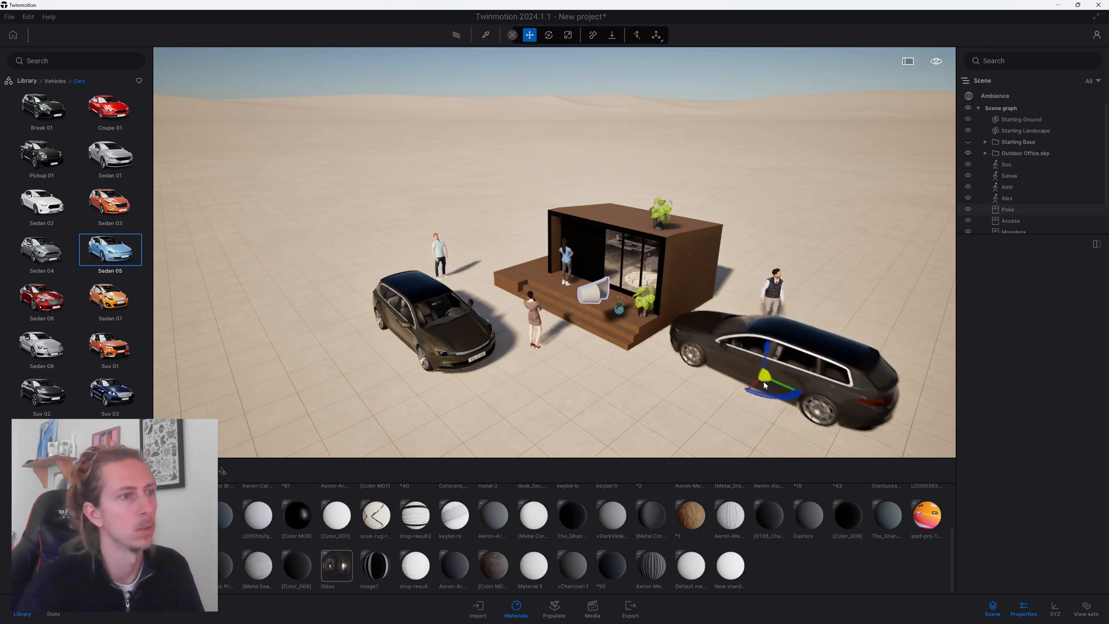
Browse the library's Tools category, including the Sections and Animators groups.
{"action": "left_click", "coordinate": [51, 82]}
{"action": "left_click", "coordinate": [26, 81]}
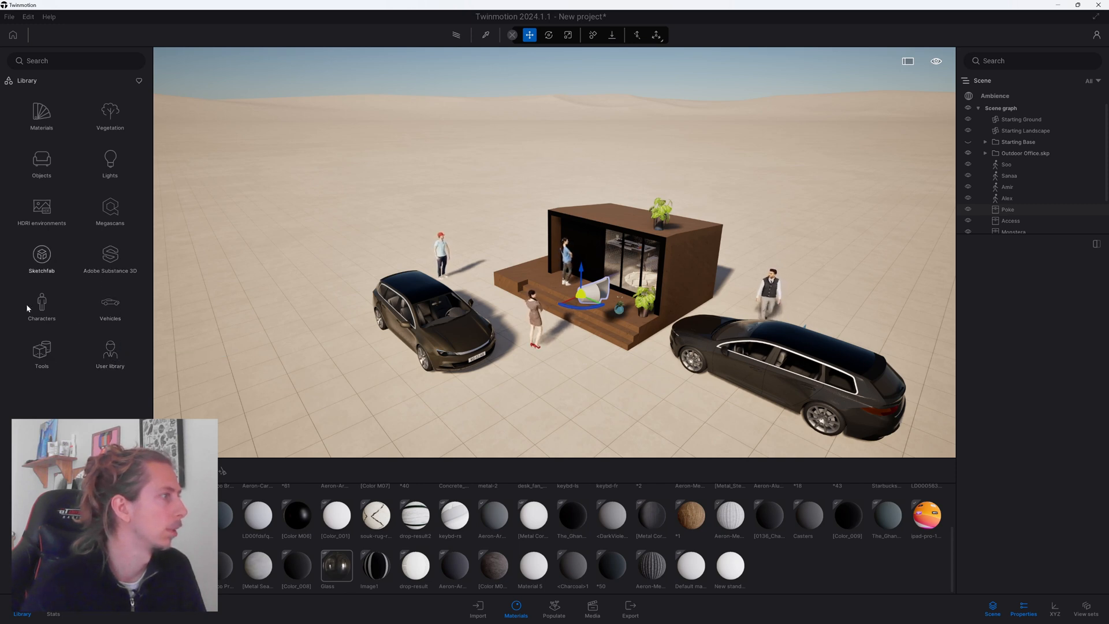
{"action": "left_click", "coordinate": [43, 350]}
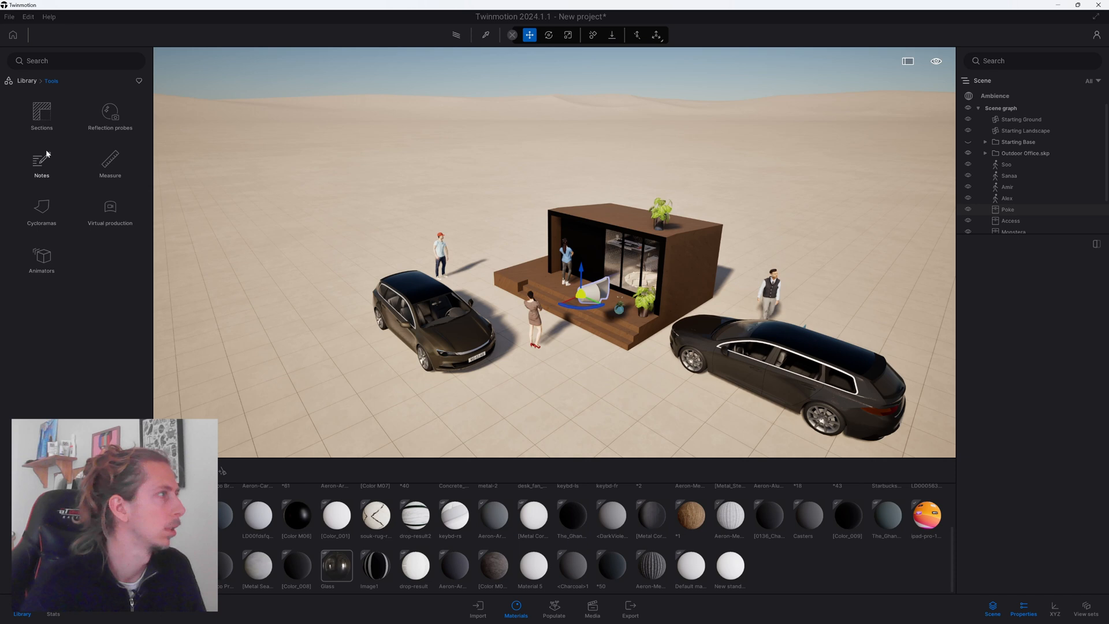
{"action": "left_click", "coordinate": [41, 115]}
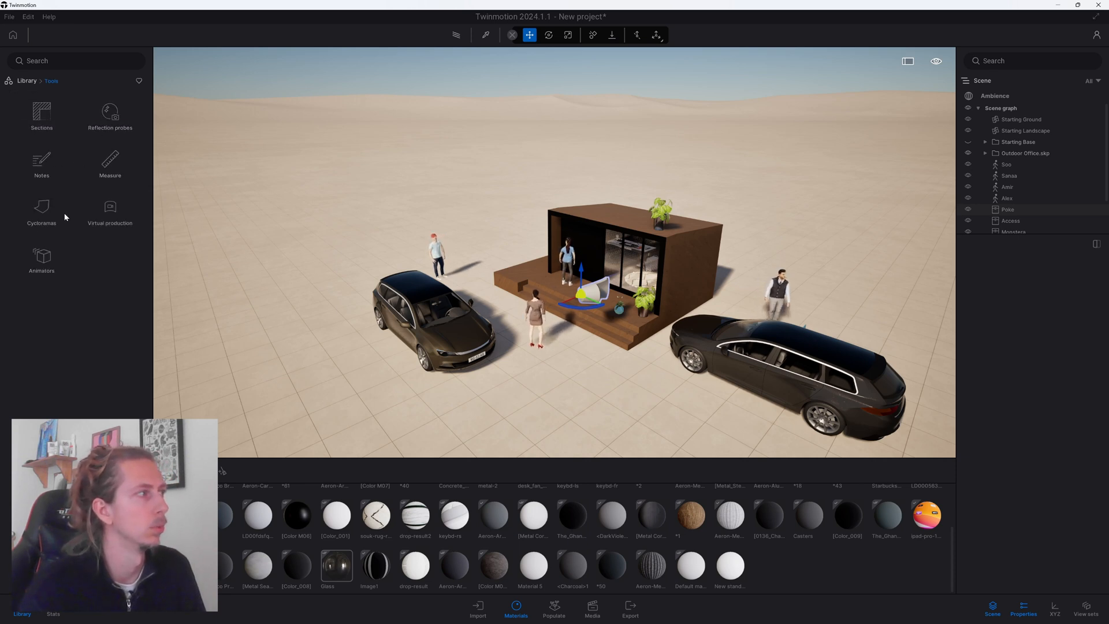
{"action": "left_click", "coordinate": [54, 263]}
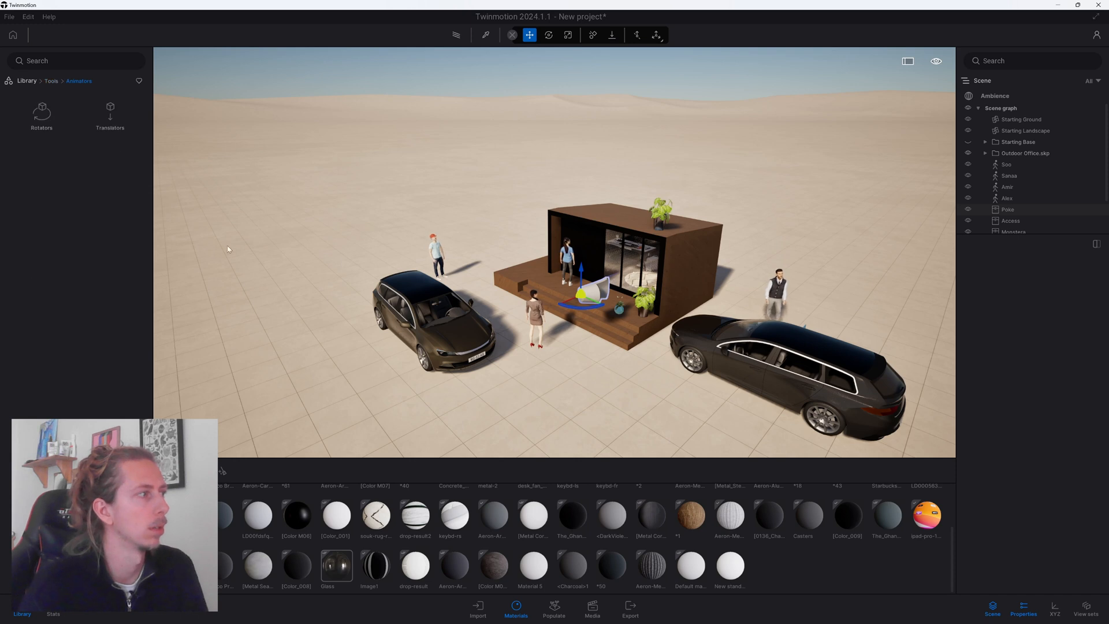
{"action": "left_click", "coordinate": [51, 81]}
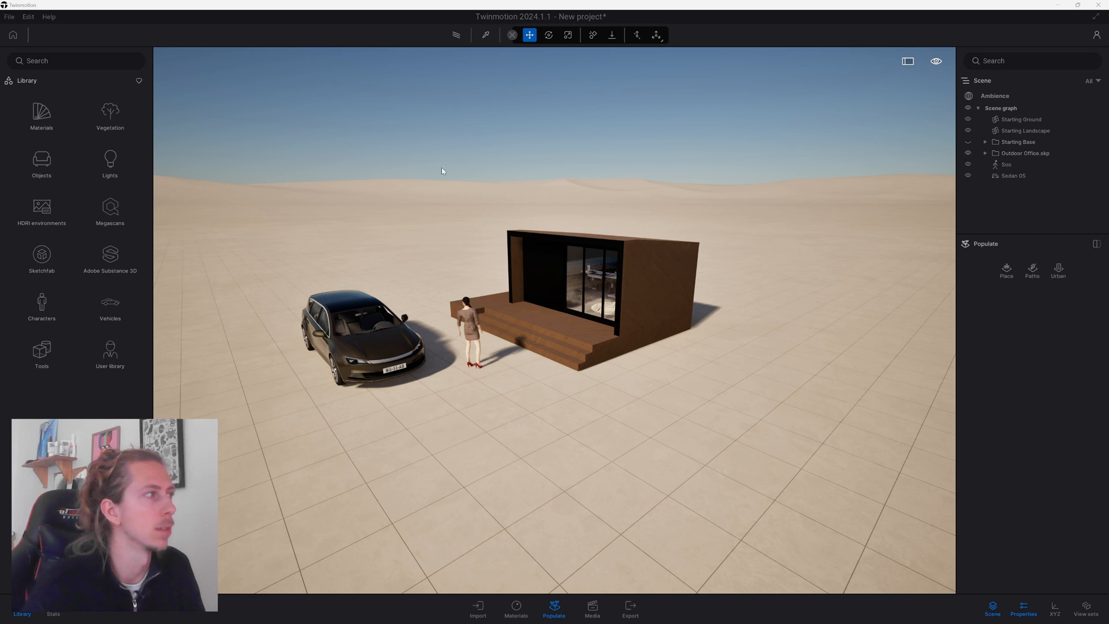
Draw a character path on the ground that loops around the office and the parked car.
{"action": "left_click", "coordinate": [508, 308]}
{"action": "scroll", "coordinate": [507, 310], "scroll_direction": "down", "scroll_amount": 2}
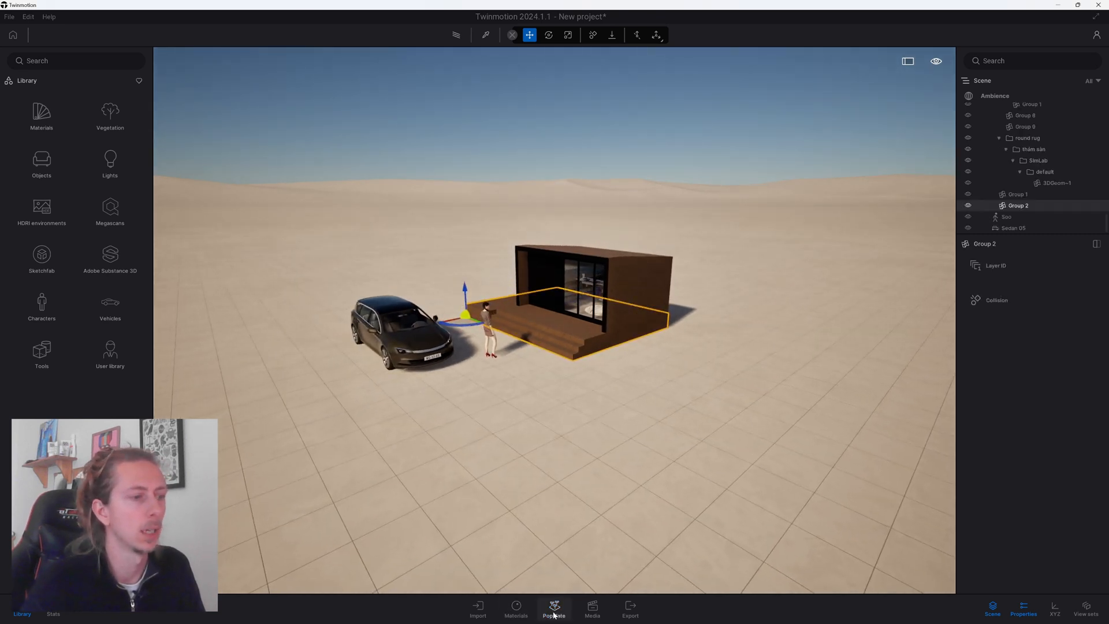
{"action": "left_click", "coordinate": [553, 613]}
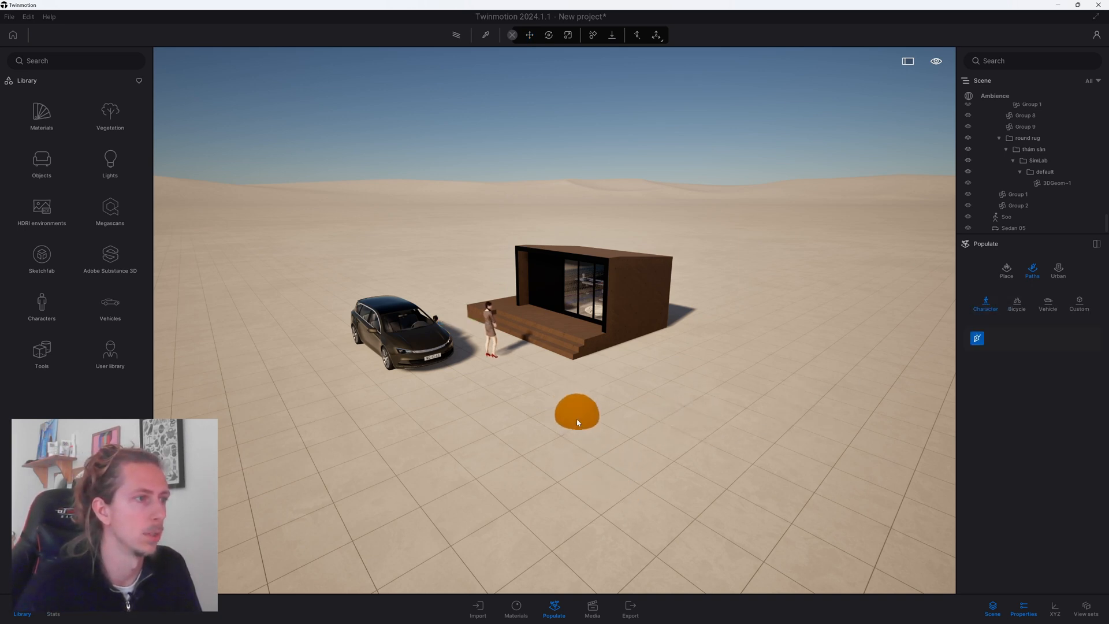
{"action": "left_click", "coordinate": [682, 354]}
{"action": "right_click_drag", "start_coordinate": [744, 267], "coordinate": [634, 251]}
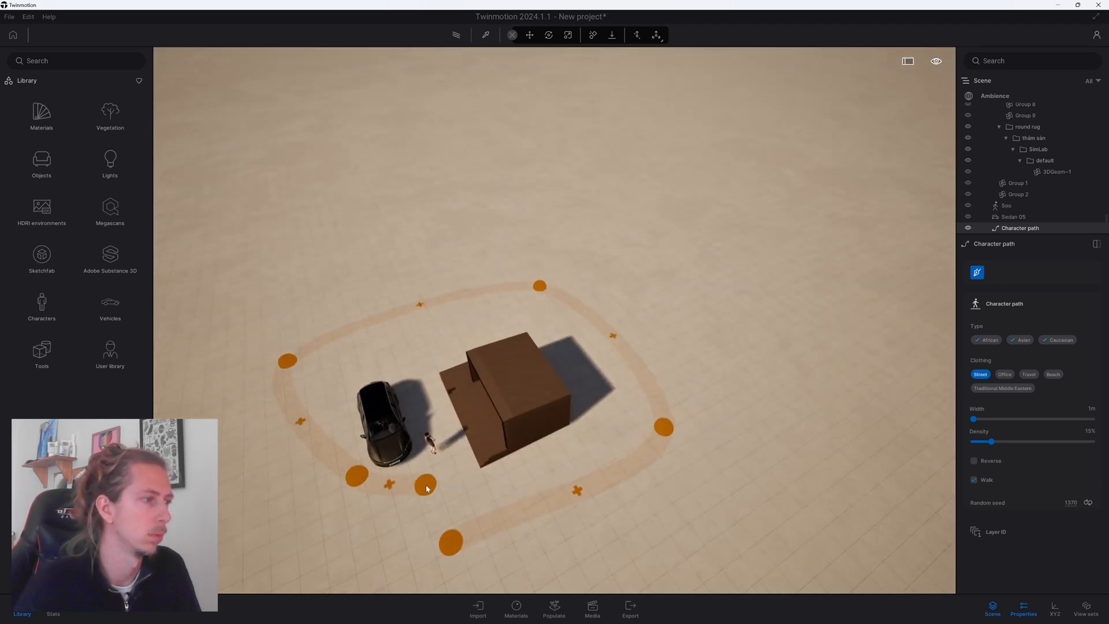
{"action": "key", "text": "Escape"}
Examine the people walking along the character path around the office from several angles.
{"action": "scroll", "coordinate": [716, 317], "scroll_direction": "down", "scroll_amount": 1}
{"action": "scroll", "coordinate": [716, 318], "scroll_direction": "up", "scroll_amount": 3}
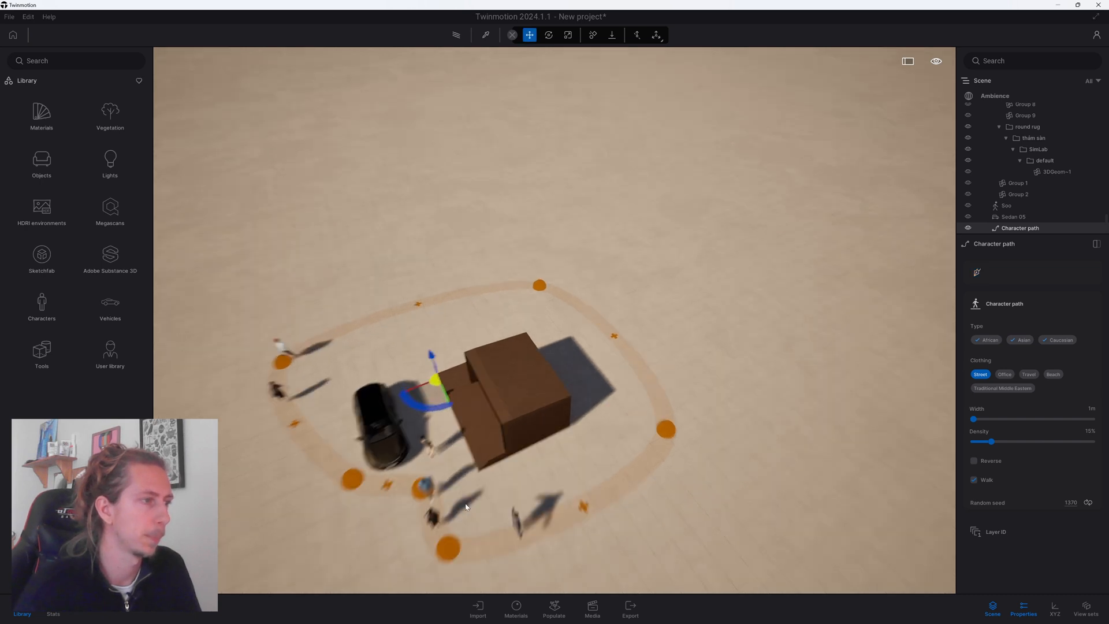
{"action": "middle_click_drag", "start_coordinate": [716, 317], "coordinate": [794, 200]}
{"action": "middle_click_drag", "start_coordinate": [509, 403], "coordinate": [553, 432]}
{"action": "scroll", "coordinate": [552, 431], "scroll_direction": "up", "scroll_amount": 2}
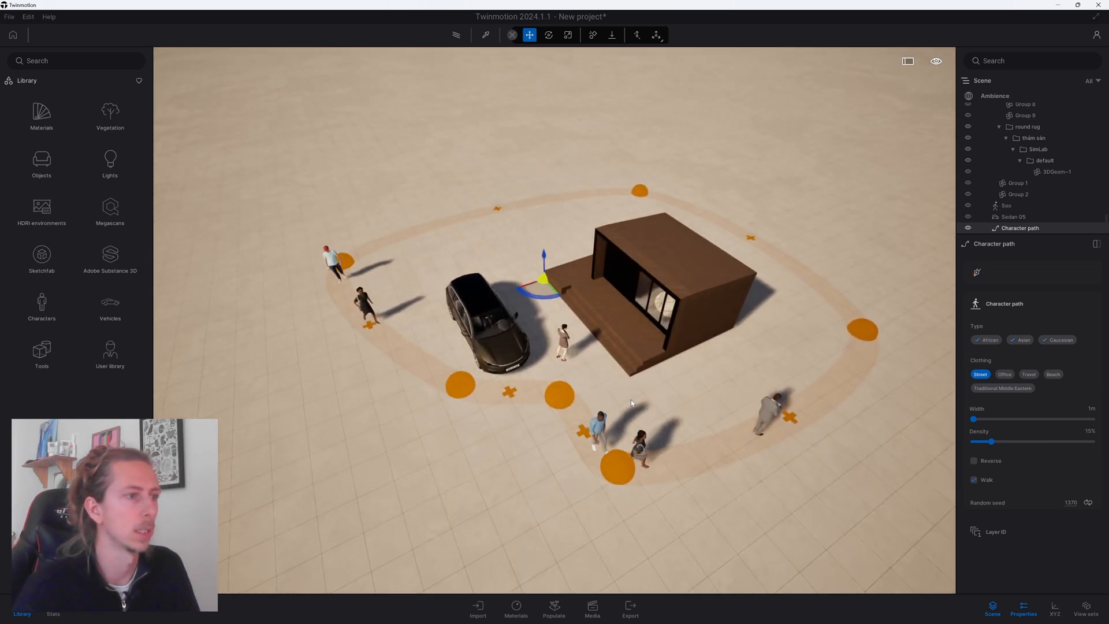
{"action": "middle_click_drag", "start_coordinate": [630, 399], "coordinate": [760, 214], "text": "shift"}
{"action": "left_click", "coordinate": [763, 206]}
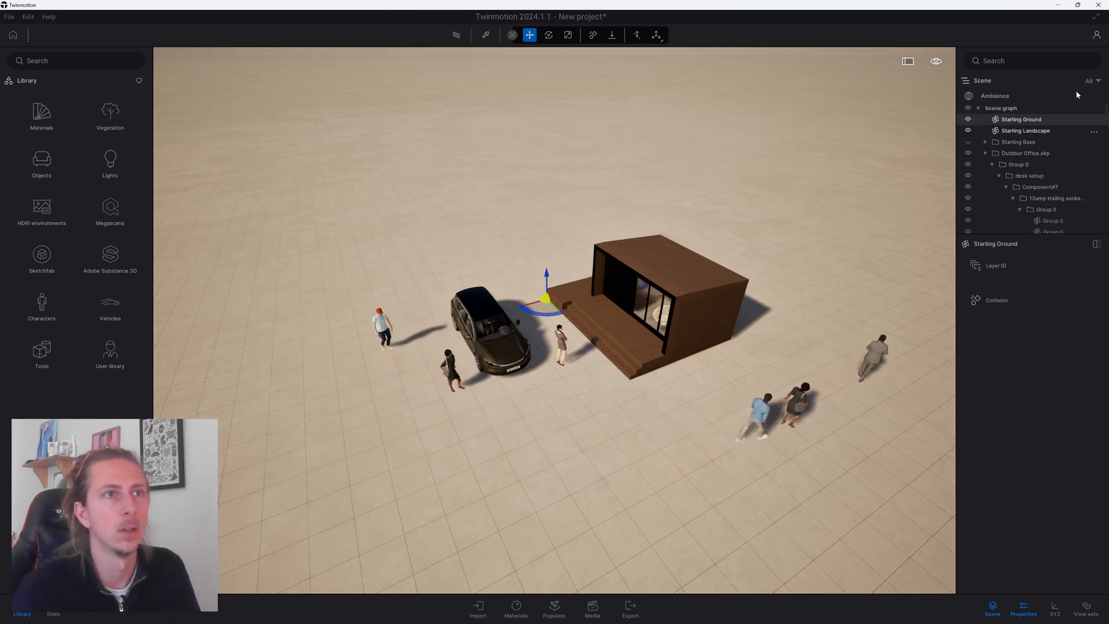
Filter the scene list to path tools and set the character path to 67% density, 3 m width and reversed direction.
{"action": "left_click", "coordinate": [1098, 81]}
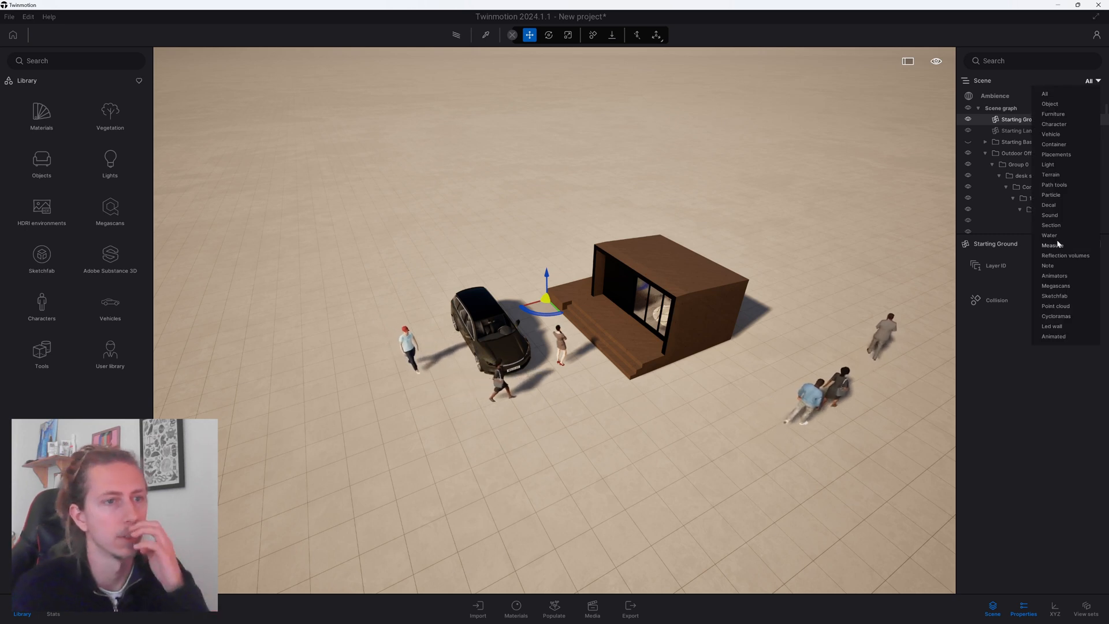
{"action": "left_click", "coordinate": [1055, 185]}
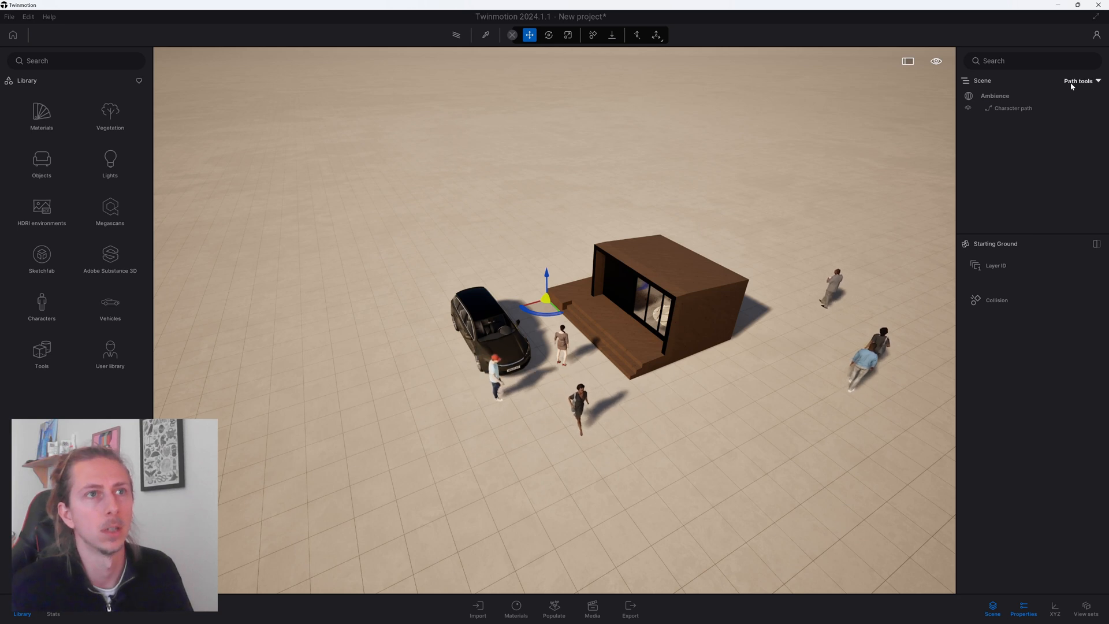
{"action": "left_click", "coordinate": [1016, 109]}
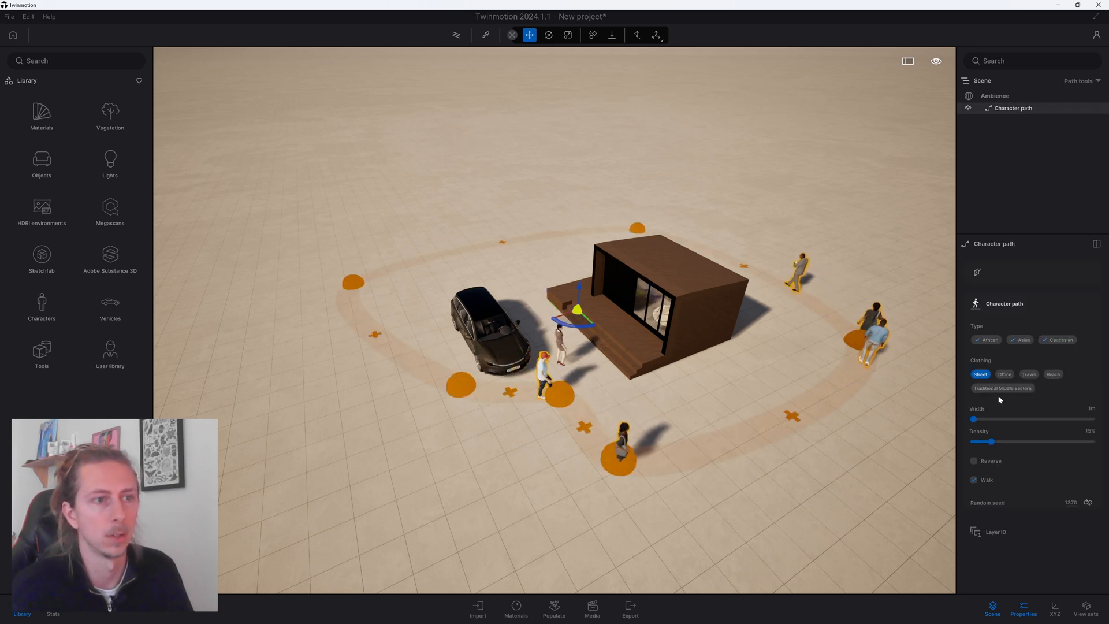
{"action": "left_click_drag", "start_coordinate": [991, 441], "coordinate": [1053, 439]}
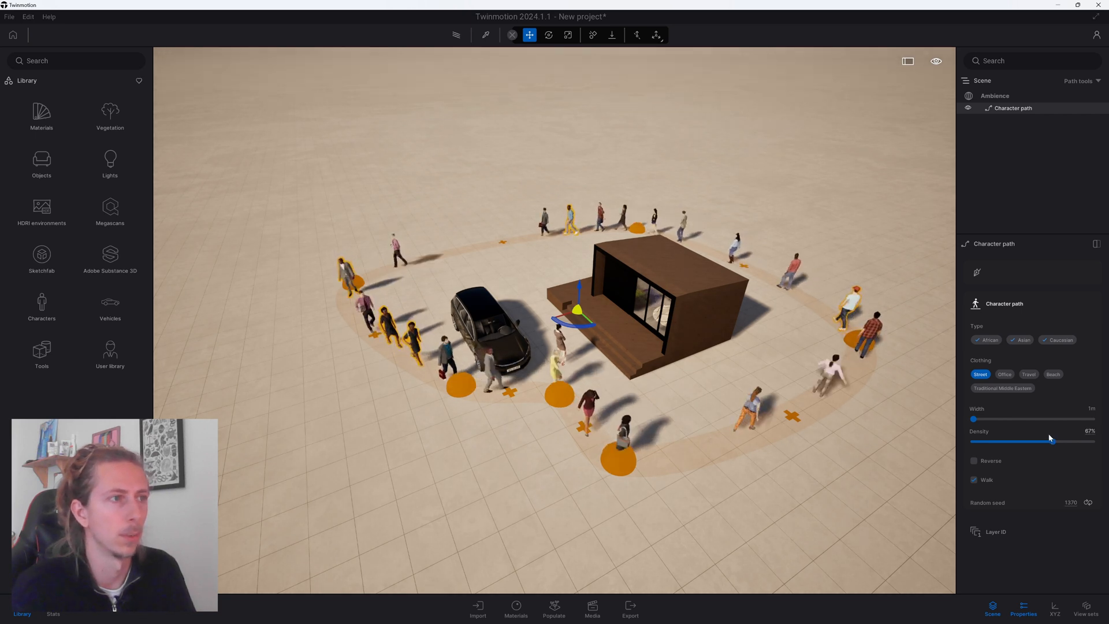
{"action": "left_click_drag", "start_coordinate": [974, 418], "coordinate": [993, 419]}
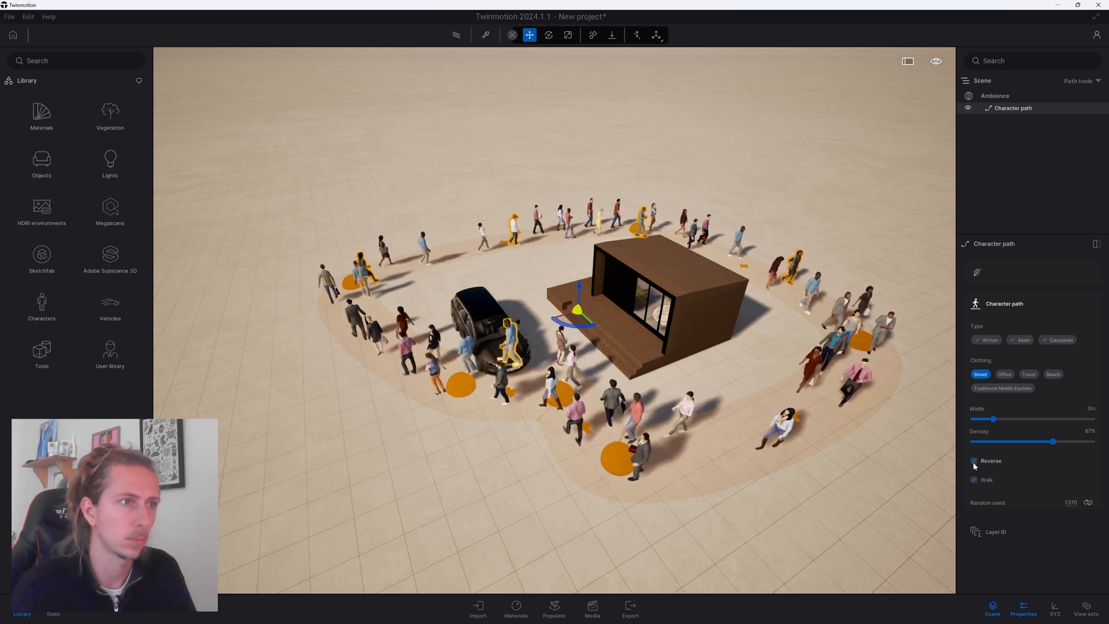
{"action": "left_click", "coordinate": [748, 456]}
Frame the office and its crowd with the horizon in view and switch navigation to Pedestrian mode.
{"action": "scroll", "coordinate": [748, 456], "scroll_direction": "down", "scroll_amount": 3}
{"action": "middle_click_drag", "start_coordinate": [780, 384], "coordinate": [703, 366]}
{"action": "scroll", "coordinate": [703, 366], "scroll_direction": "up", "scroll_amount": 2}
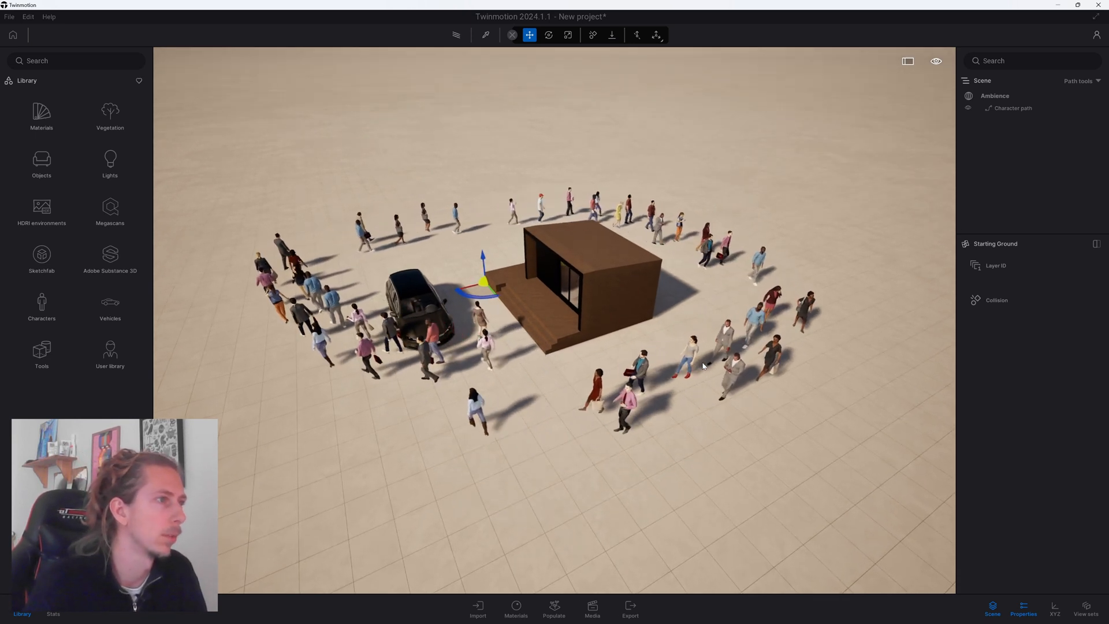
{"action": "middle_click_drag", "start_coordinate": [702, 366], "coordinate": [702, 318], "text": "shift"}
{"action": "left_click", "coordinate": [936, 61]}
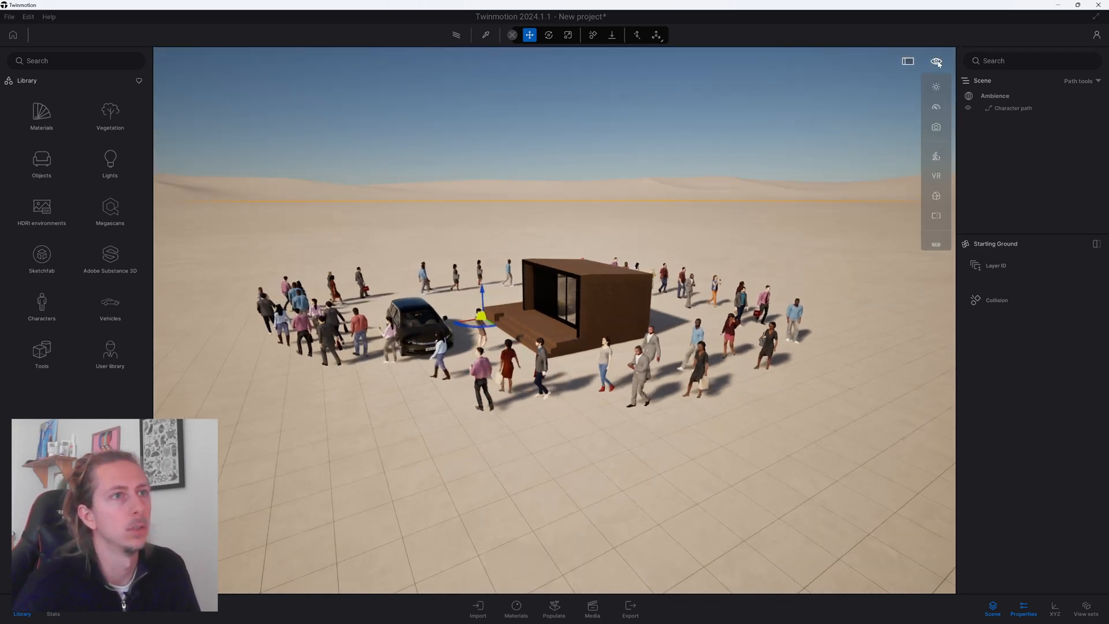
{"action": "left_click", "coordinate": [936, 158]}
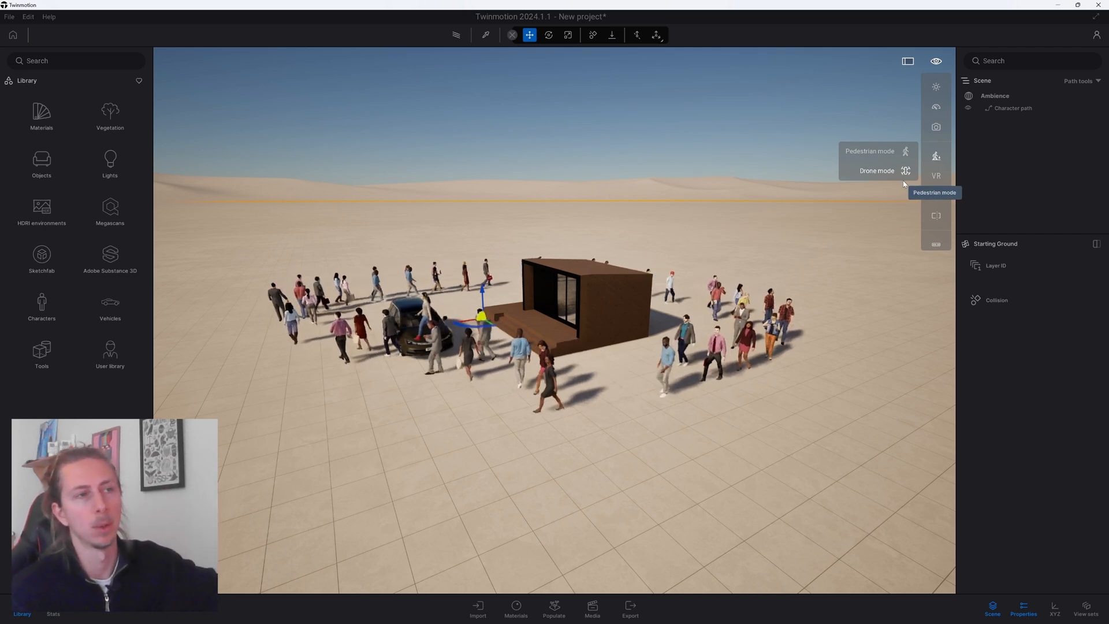
{"action": "left_click", "coordinate": [905, 152]}
Walk through the crowd toward the office's side wall to inspect the moving people at eye level.
{"action": "key", "text": "w"}
{"action": "key", "text": "d"}
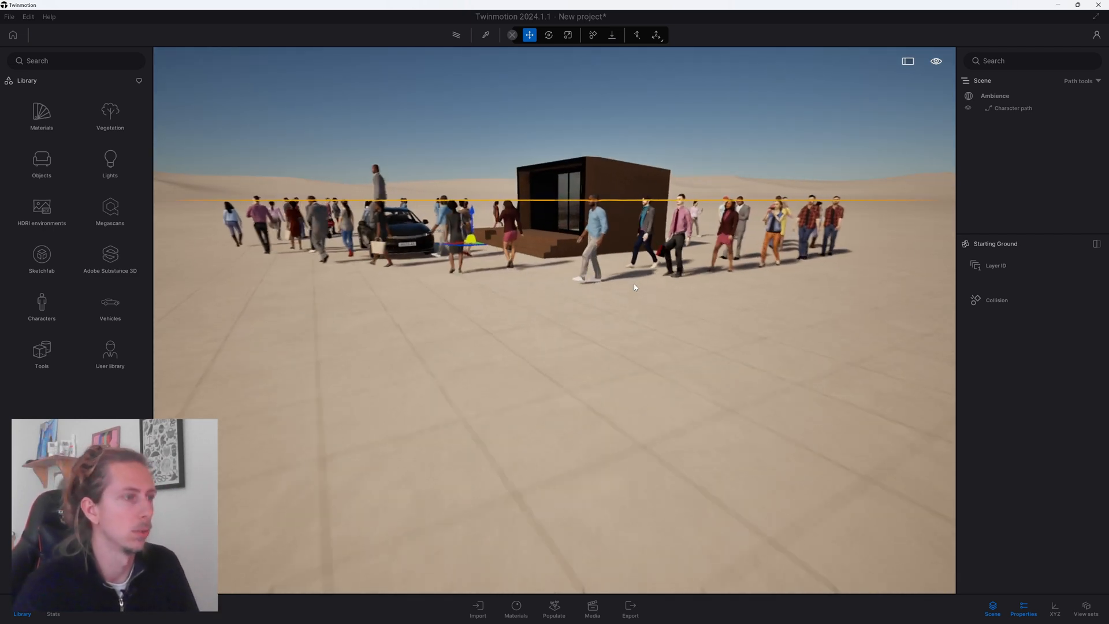
{"action": "key", "text": "w"}
{"action": "key", "text": "d"}
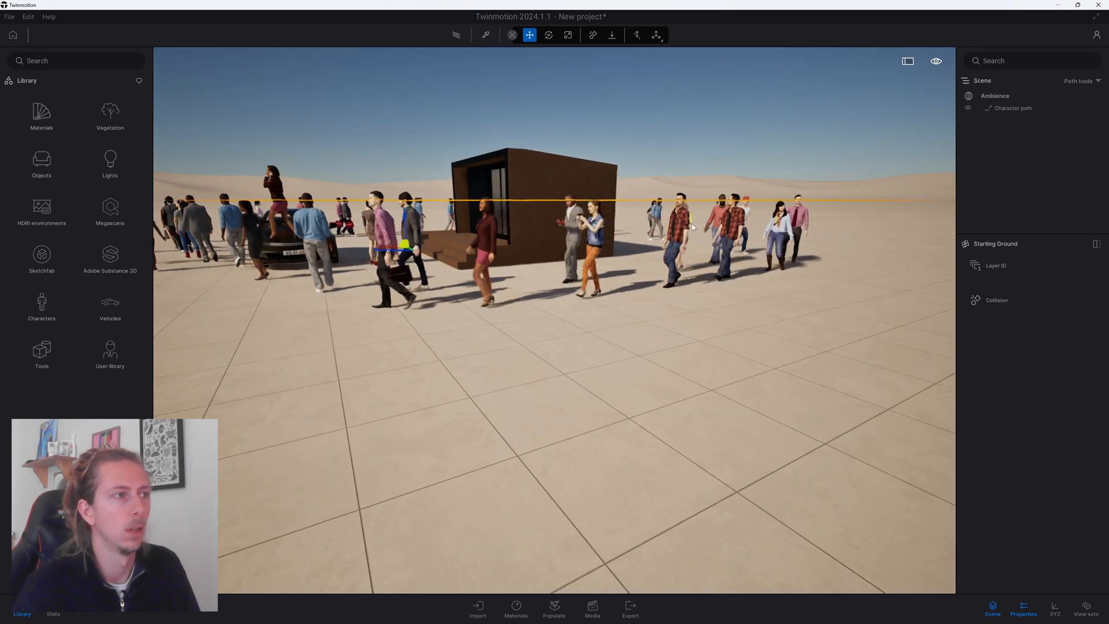
{"action": "key", "text": "w"}
{"action": "right_click_drag", "start_coordinate": [638, 223], "coordinate": [778, 271]}
{"action": "key", "text": "w"}
{"action": "key", "text": "s"}
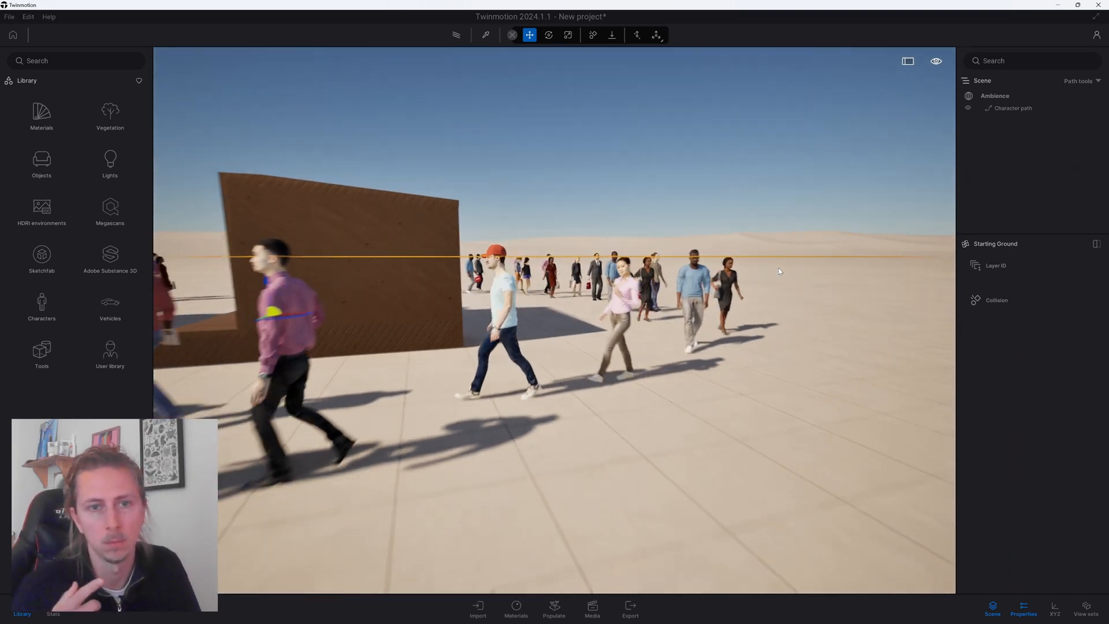
{"action": "key", "text": "w"}
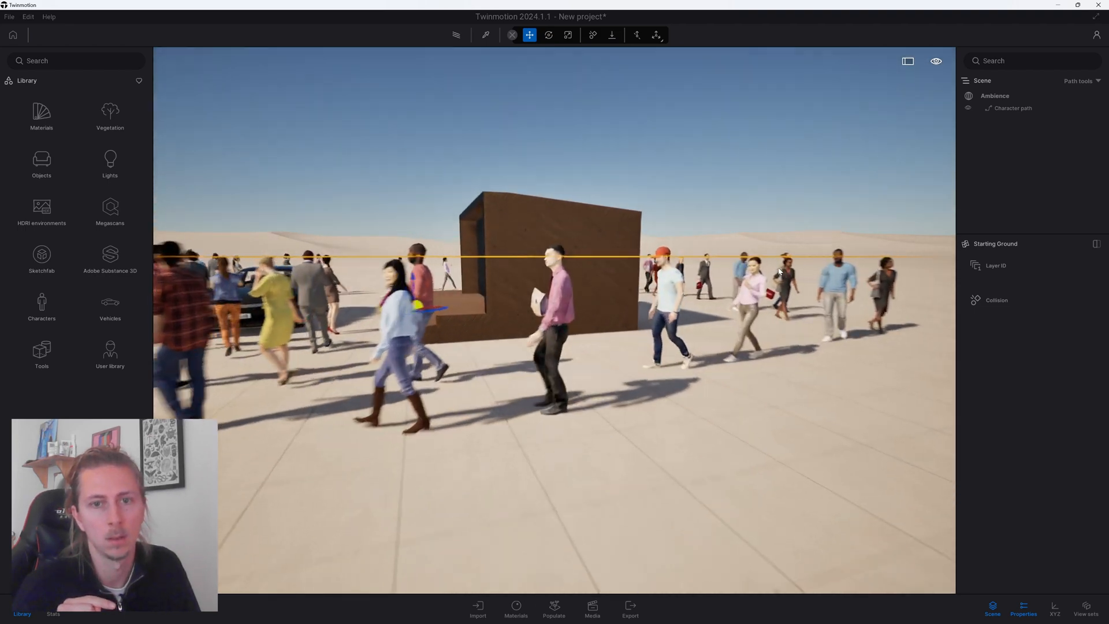
{"action": "key", "text": "w"}
{"action": "key", "text": "a"}
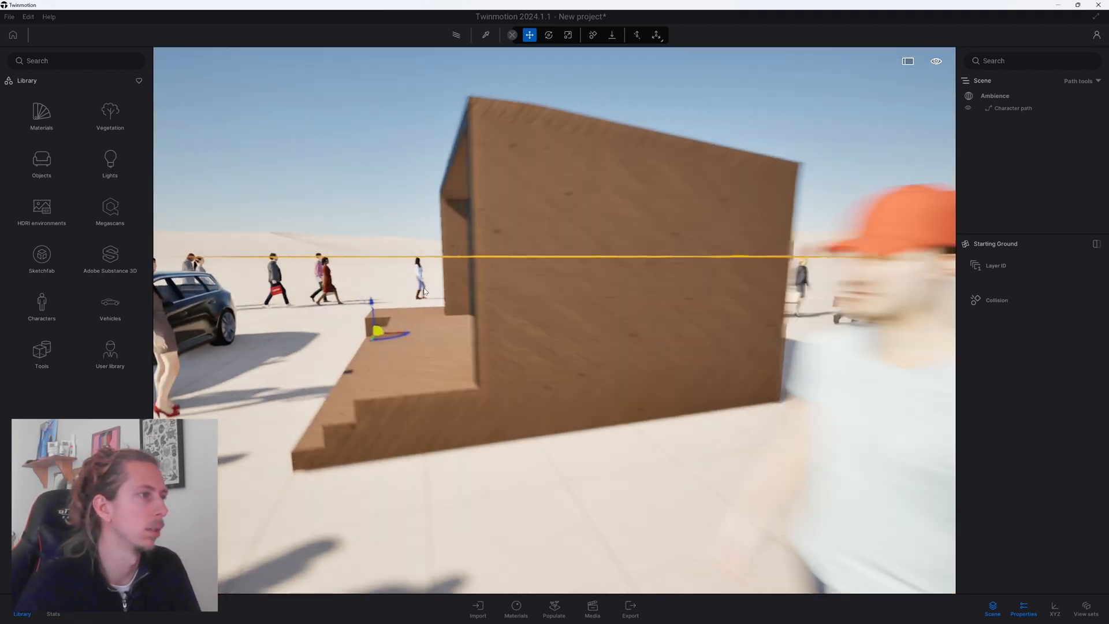
Walk up to the office's glass doors and examine the desk, chair and round rug inside.
{"action": "right_click_drag", "start_coordinate": [504, 286], "coordinate": [694, 278]}
{"action": "key", "text": "w"}
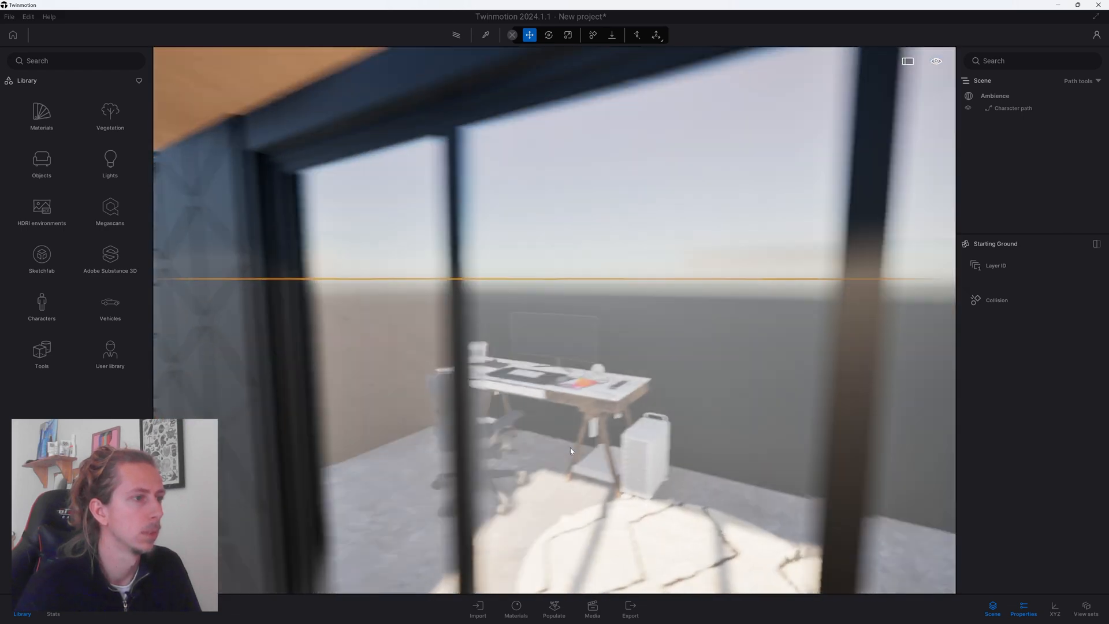
{"action": "key", "text": "s"}
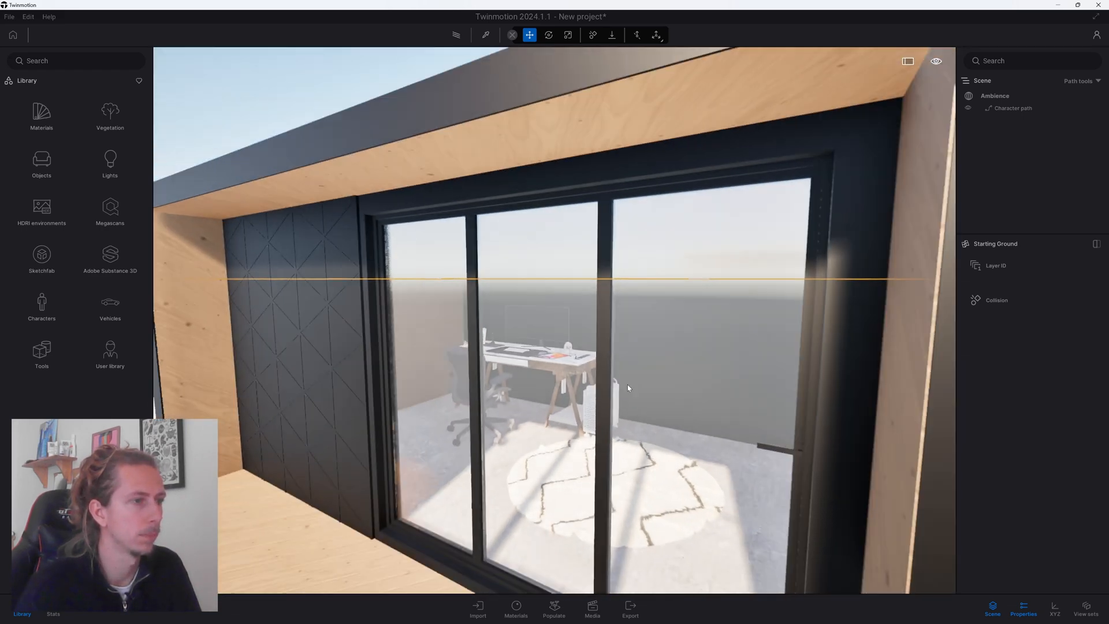
{"action": "right_click_drag", "start_coordinate": [627, 384], "coordinate": [706, 423]}
{"action": "right_click_drag", "start_coordinate": [601, 310], "coordinate": [601, 347]}
{"action": "key", "text": "w"}
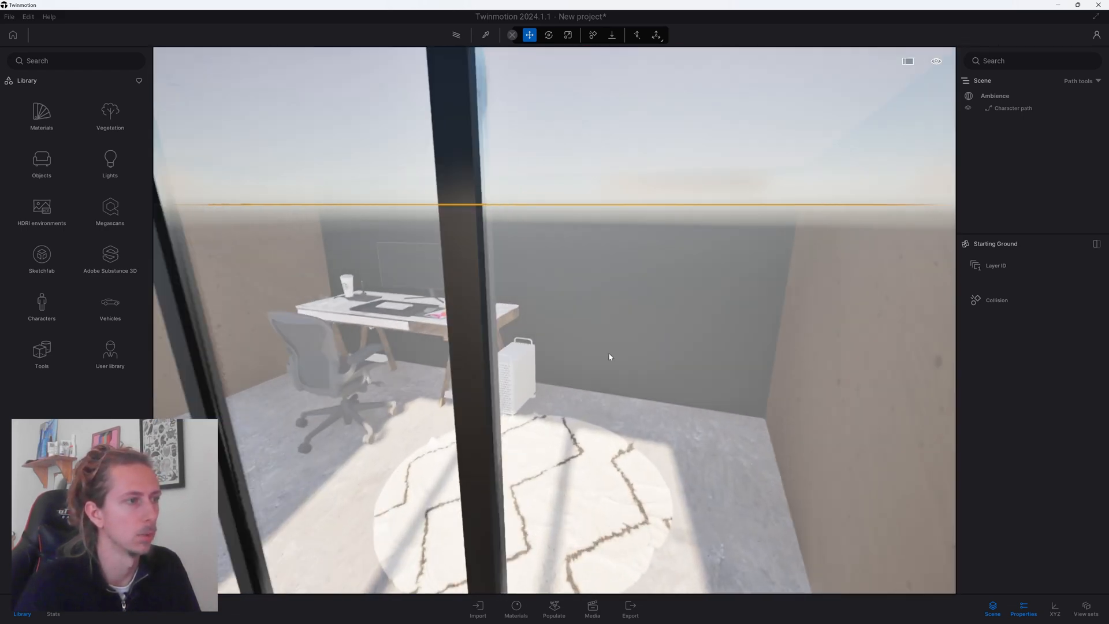
Back away from the glass doors past the Soo character and walk around to view the rear of the parked car.
{"action": "key", "text": "a"}
{"action": "key", "text": "s"}
{"action": "key", "text": "s"}
{"action": "key", "text": "a"}
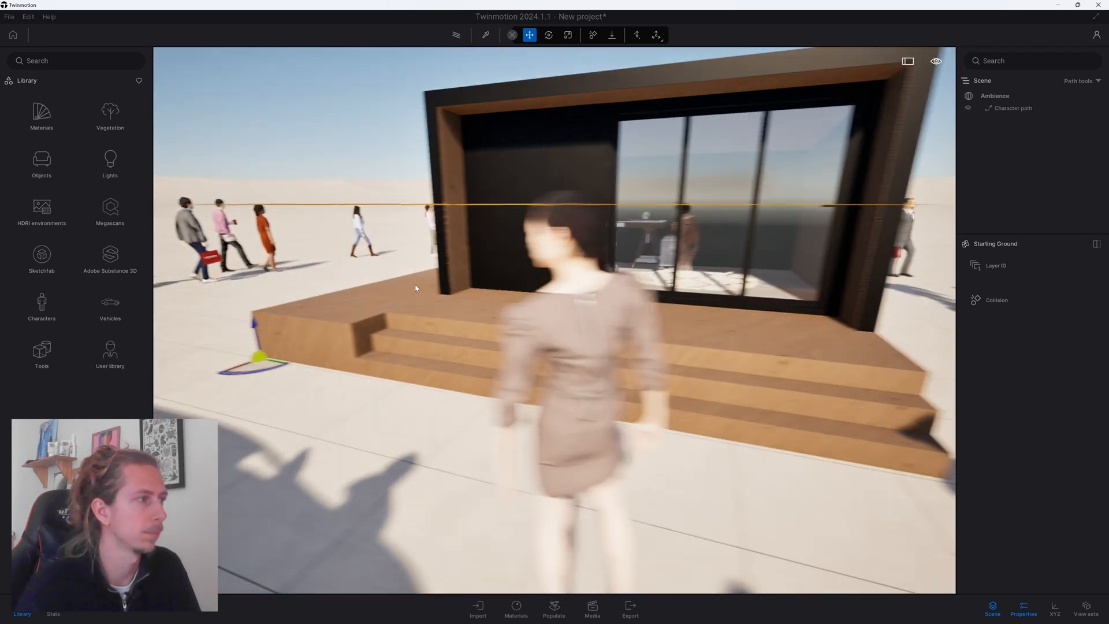
{"action": "key", "text": "w"}
{"action": "key", "text": "w"}
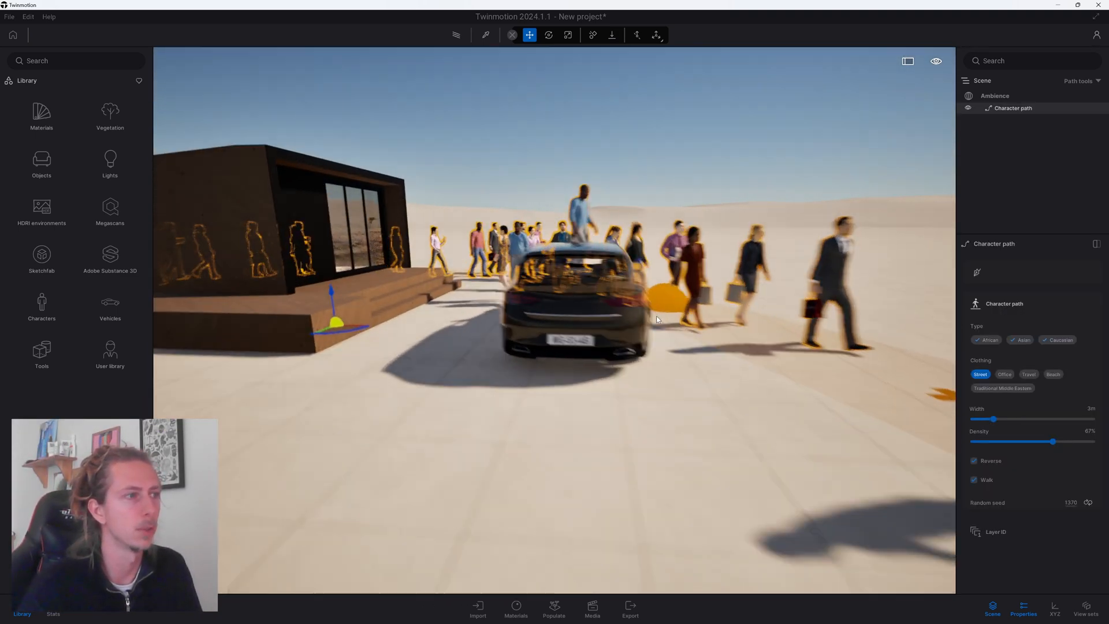
Walk past the parked car toward the office's deck and steps to inspect them at eye level.
{"action": "key", "text": "w"}
{"action": "right_click_drag", "start_coordinate": [657, 319], "coordinate": [672, 284]}
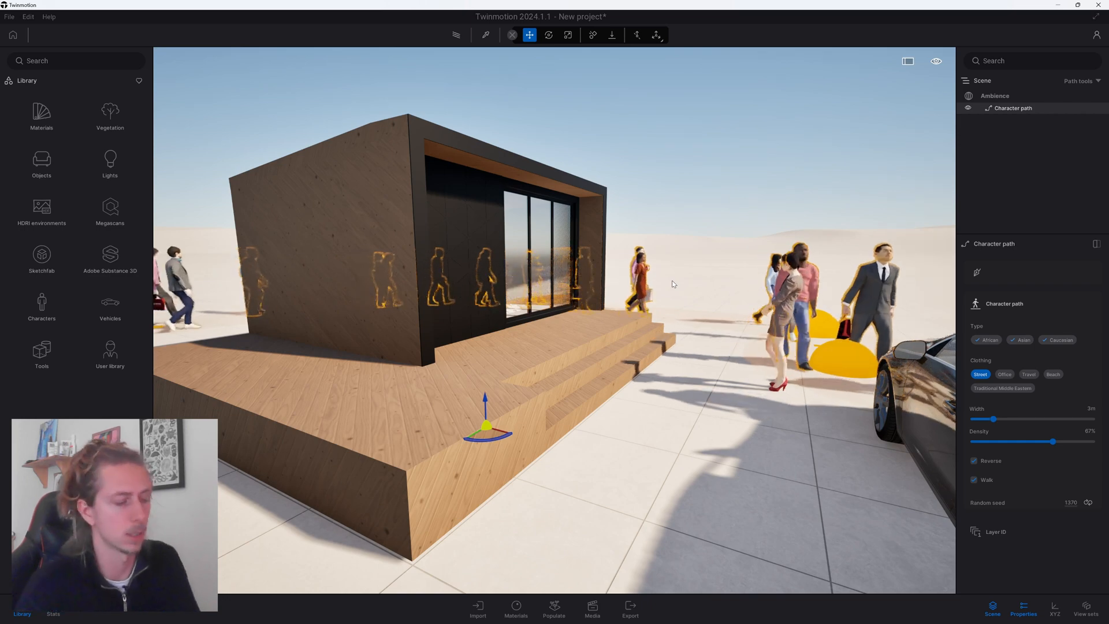
{"action": "key", "text": "w"}
{"action": "right_click_drag", "start_coordinate": [681, 286], "coordinate": [661, 318]}
{"action": "key", "text": "w"}
{"action": "key", "text": "d"}
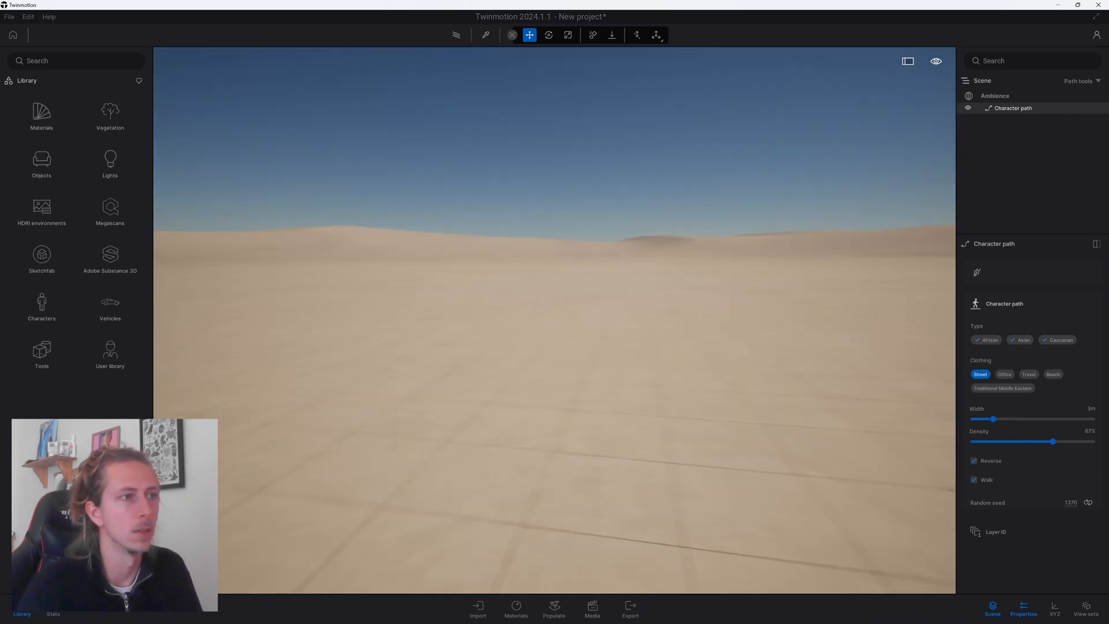
Switch navigation to Drone mode and frame the office and its ring of walking people from above.
{"action": "right_click_drag", "start_coordinate": [174, 344], "coordinate": [266, 344]}
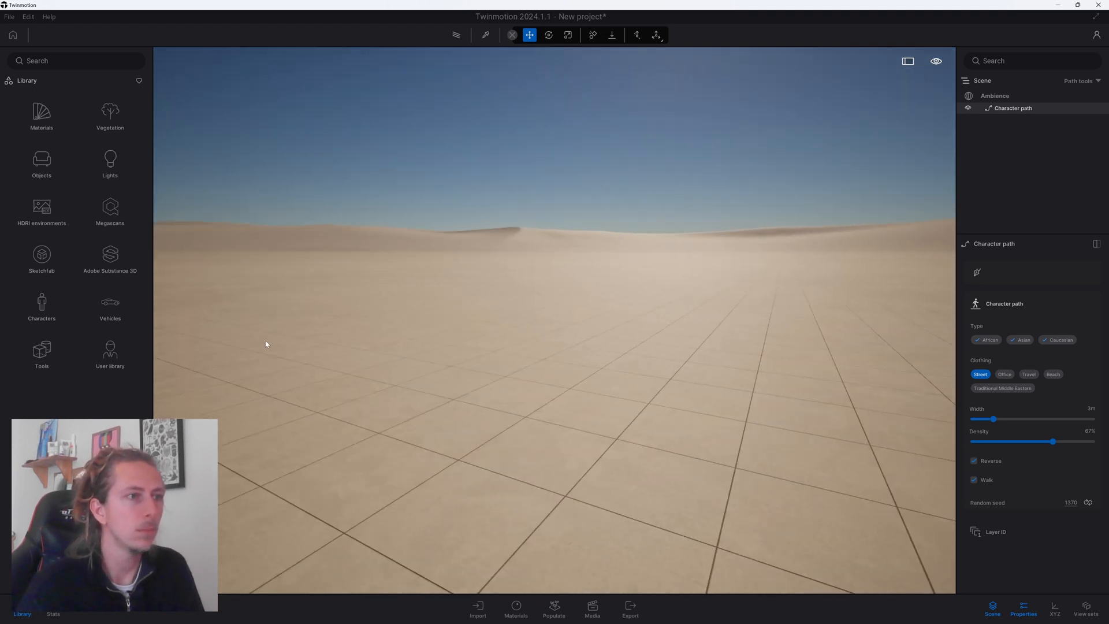
{"action": "right_click_drag", "start_coordinate": [604, 350], "coordinate": [549, 318]}
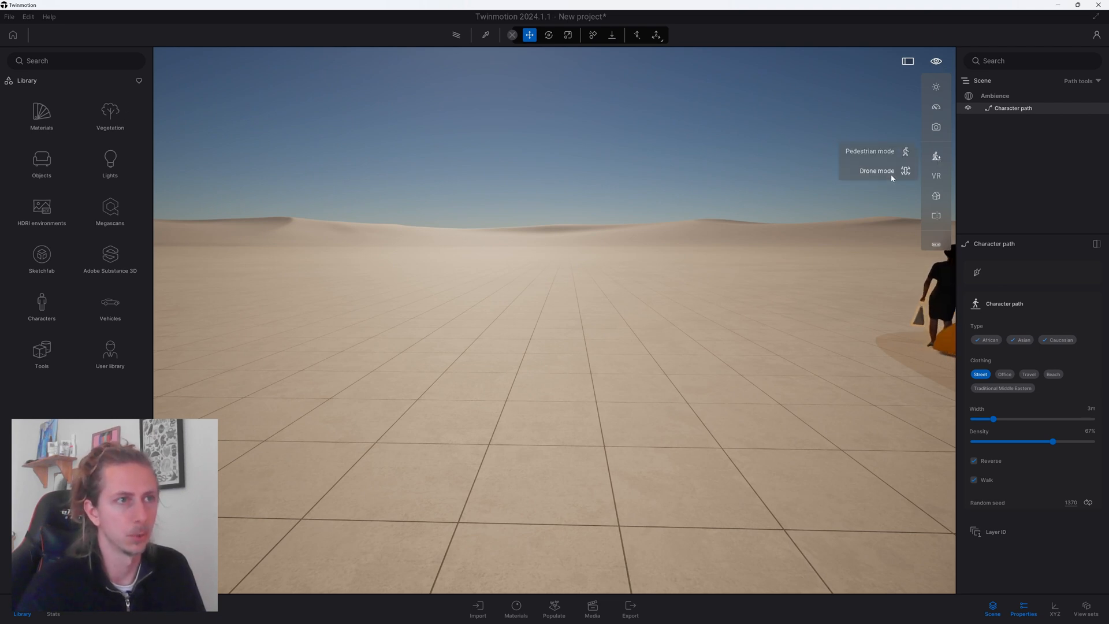
{"action": "right_click_drag", "start_coordinate": [816, 356], "coordinate": [569, 332]}
{"action": "middle_click_drag", "start_coordinate": [569, 332], "coordinate": [729, 271]}
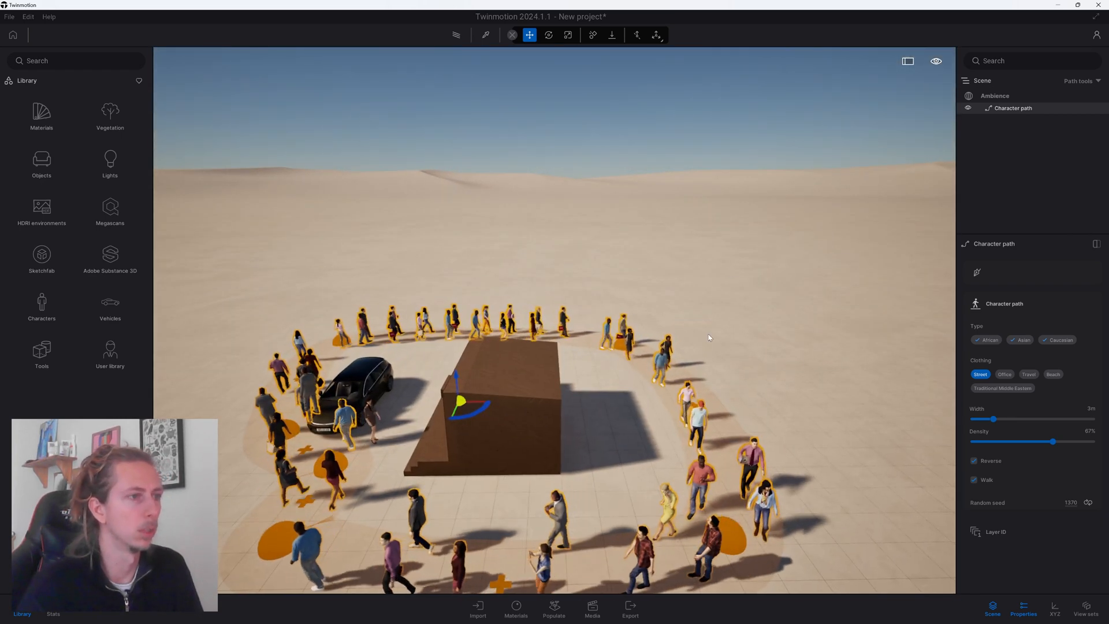
{"action": "scroll", "coordinate": [711, 340], "scroll_direction": "down", "scroll_amount": 1}
{"action": "right_click_drag", "start_coordinate": [761, 379], "coordinate": [756, 367]}
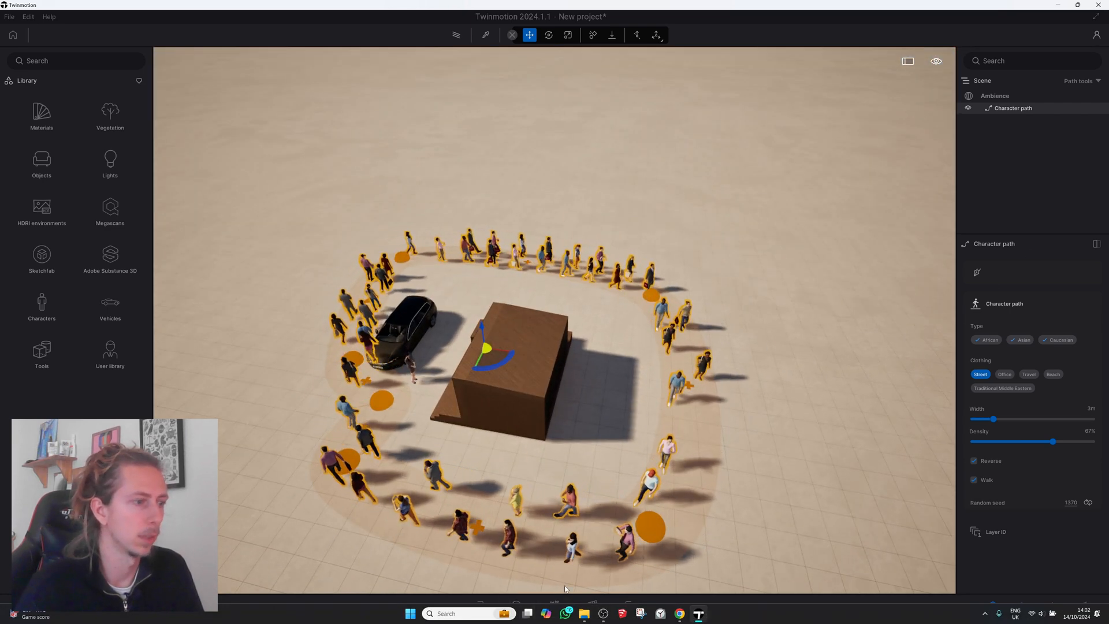
{"action": "scroll", "coordinate": [543, 365], "scroll_direction": "down", "scroll_amount": 2}
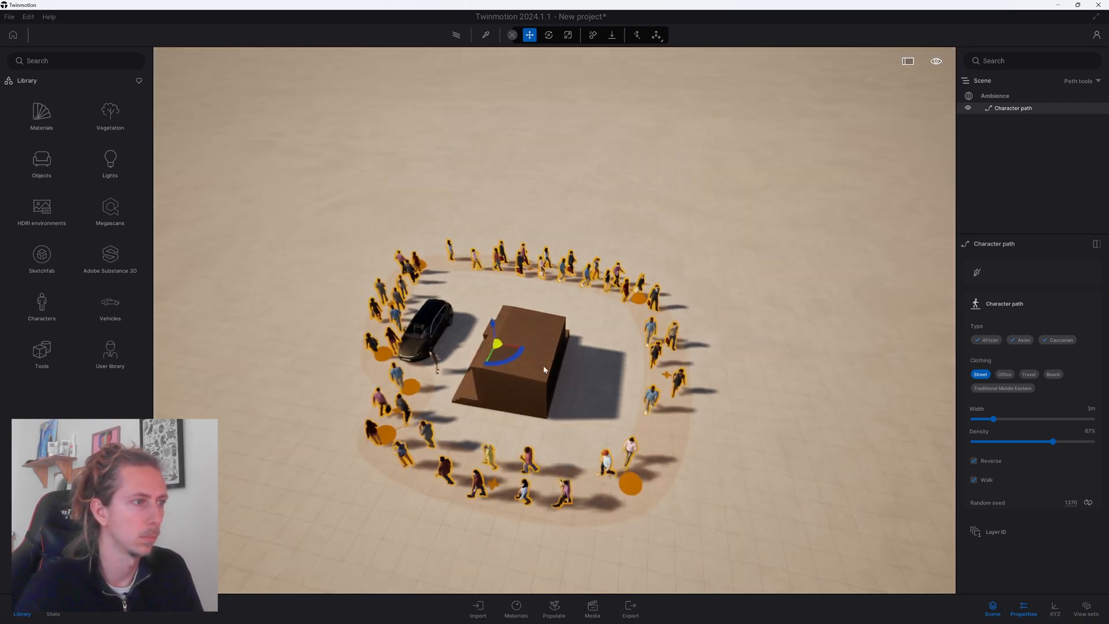
Draw a closed vehicle path on the ground looping around the office and the ring of walking people.
{"action": "left_click", "coordinate": [600, 426]}
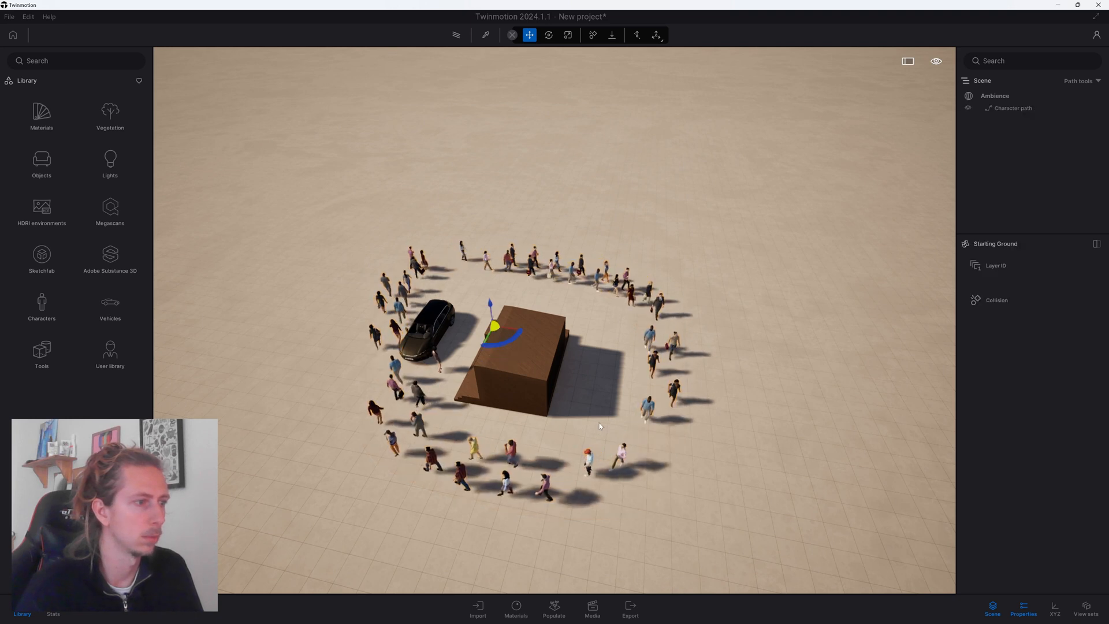
{"action": "left_click", "coordinate": [553, 612]}
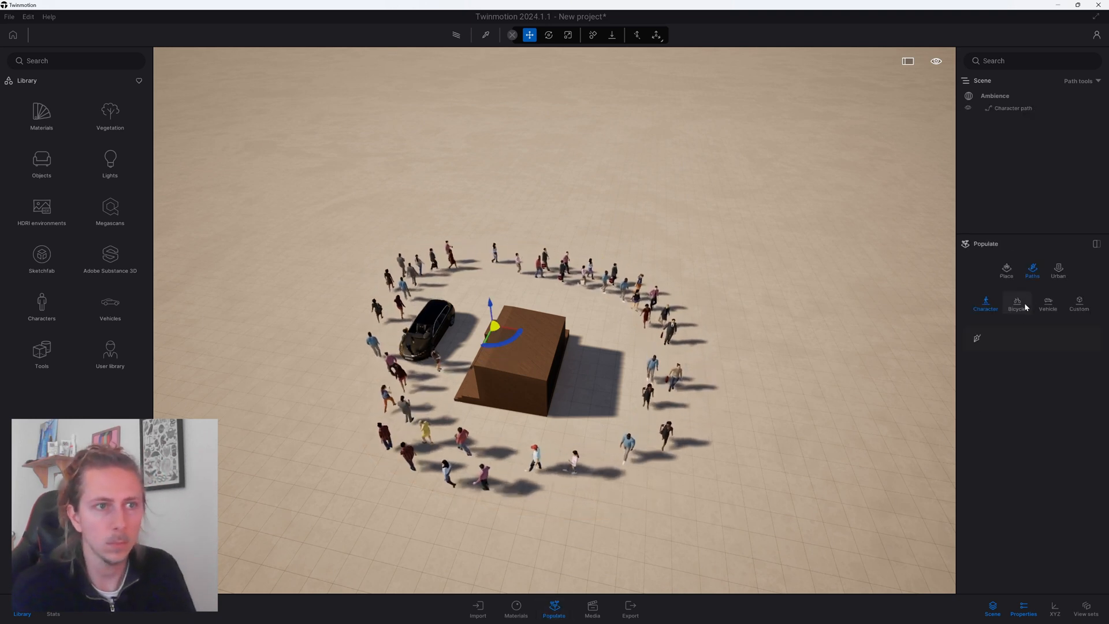
{"action": "left_click", "coordinate": [1046, 310]}
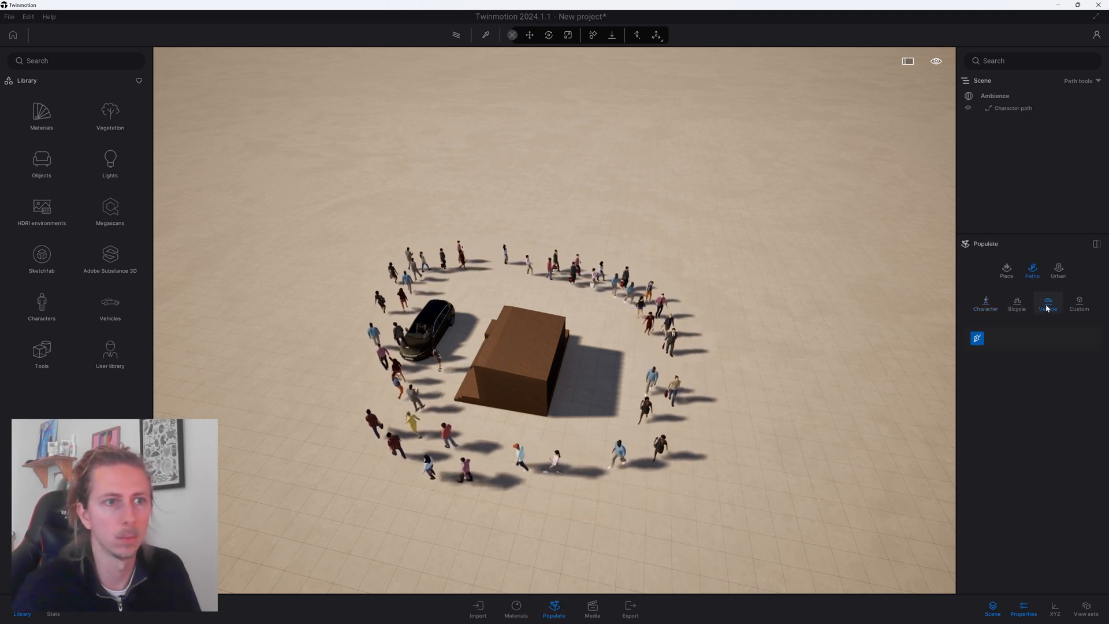
{"action": "left_click", "coordinate": [746, 221]}
{"action": "left_click", "coordinate": [274, 199]}
{"action": "left_click", "coordinate": [234, 377]}
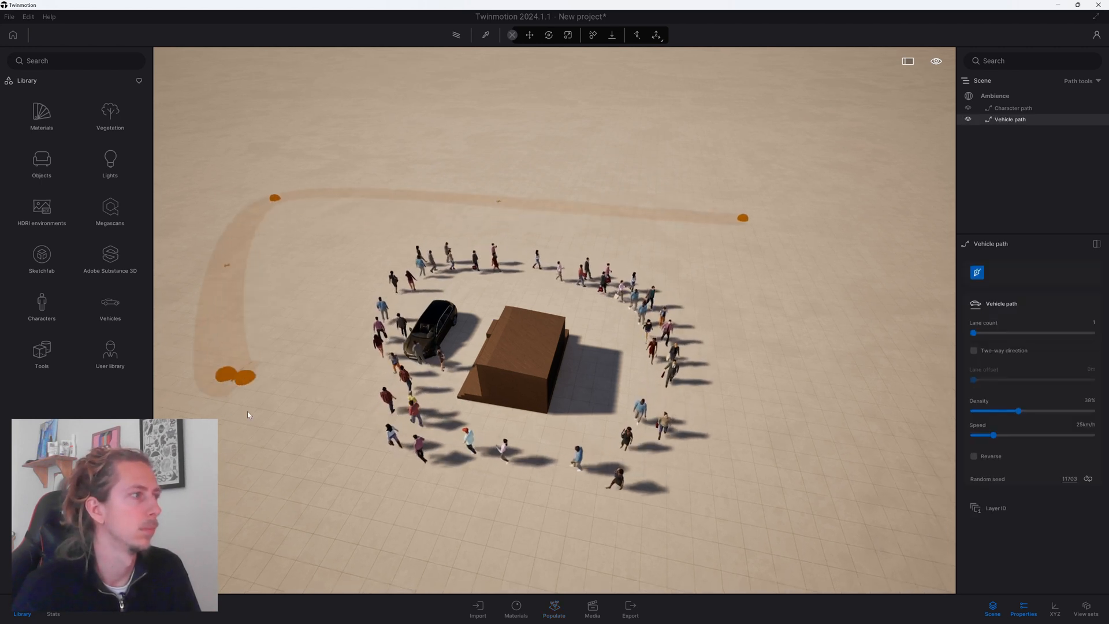
{"action": "left_click", "coordinate": [419, 526]}
{"action": "left_click", "coordinate": [844, 507]}
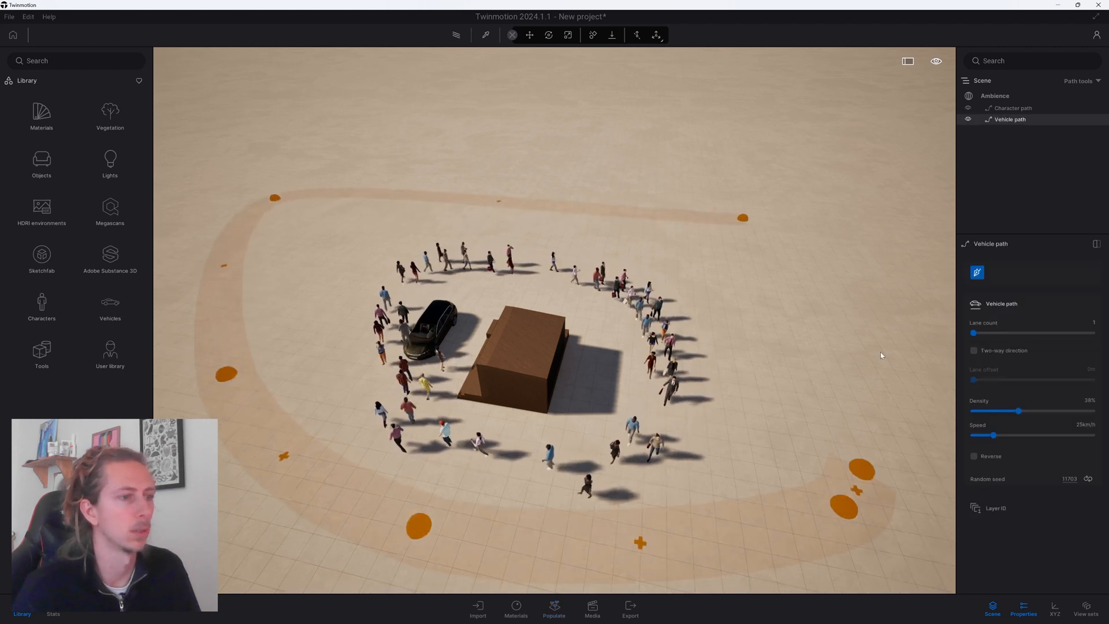
{"action": "left_click", "coordinate": [745, 219]}
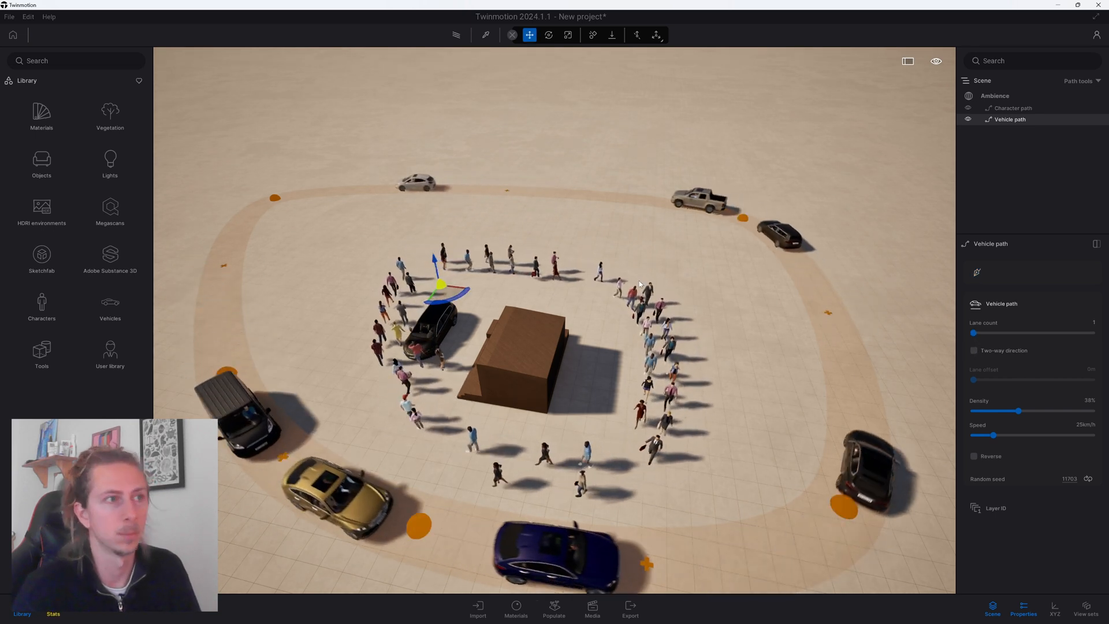
{"action": "middle_click_drag", "start_coordinate": [706, 258], "coordinate": [648, 180], "text": "shift"}
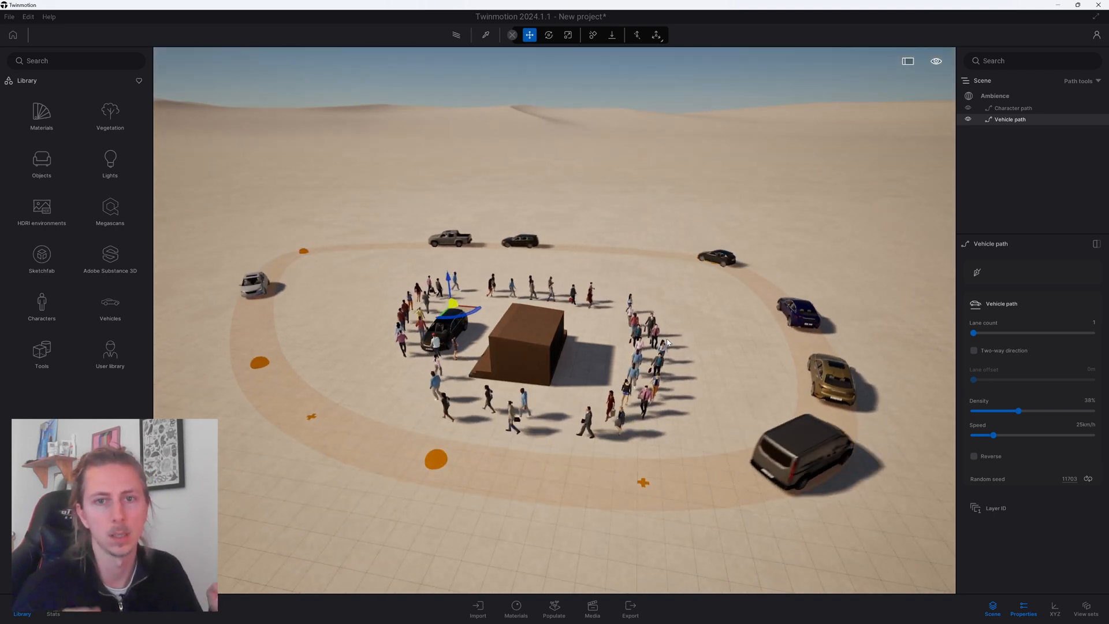
{"action": "left_click", "coordinate": [723, 308]}
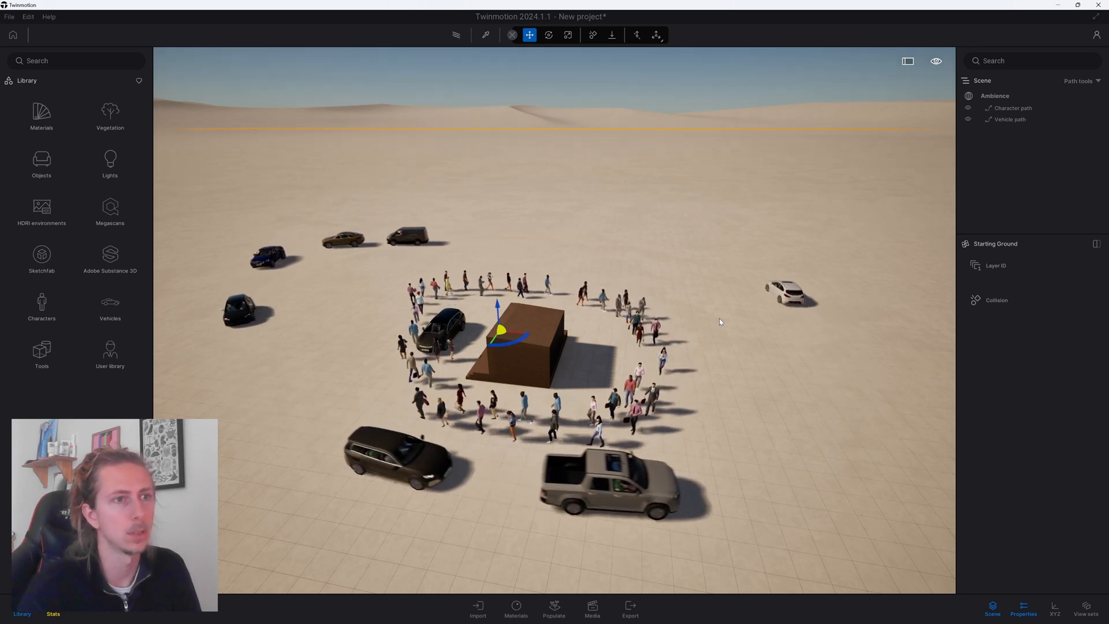
Paint Bush base 2 in a wide ring around the office and the crowd with a 10.0 m brush.
{"action": "left_click", "coordinate": [554, 607]}
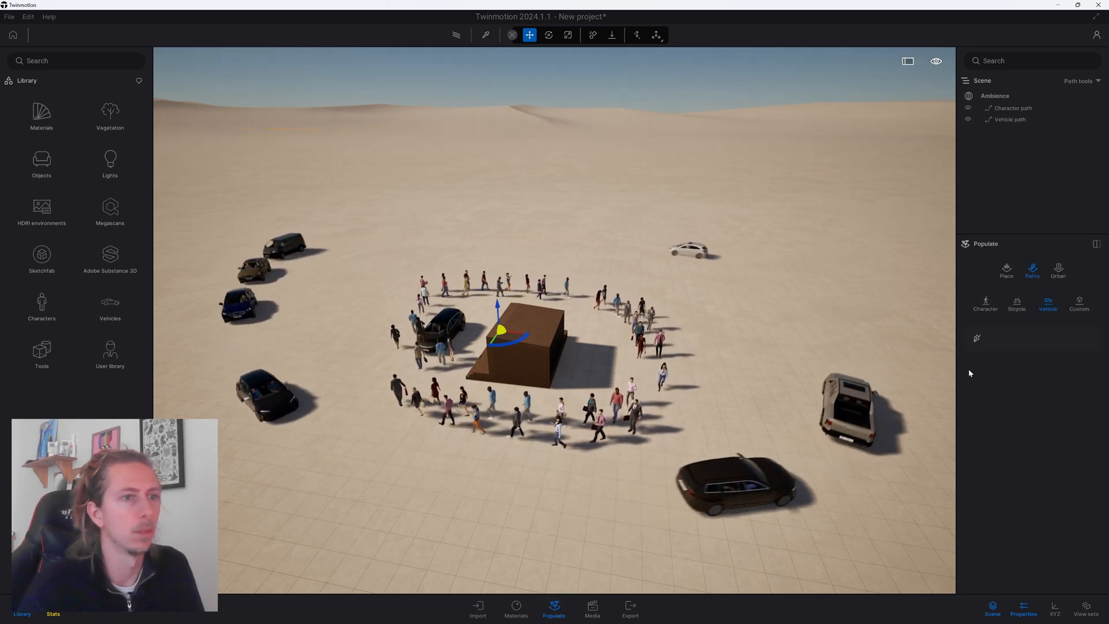
{"action": "left_click", "coordinate": [1007, 270]}
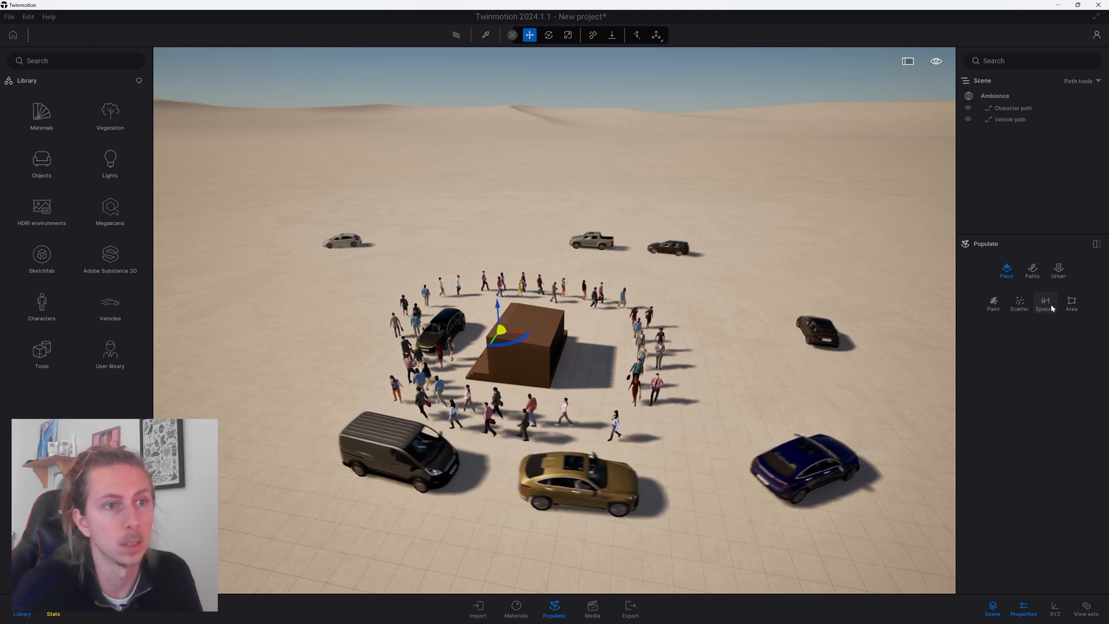
{"action": "left_click", "coordinate": [994, 304]}
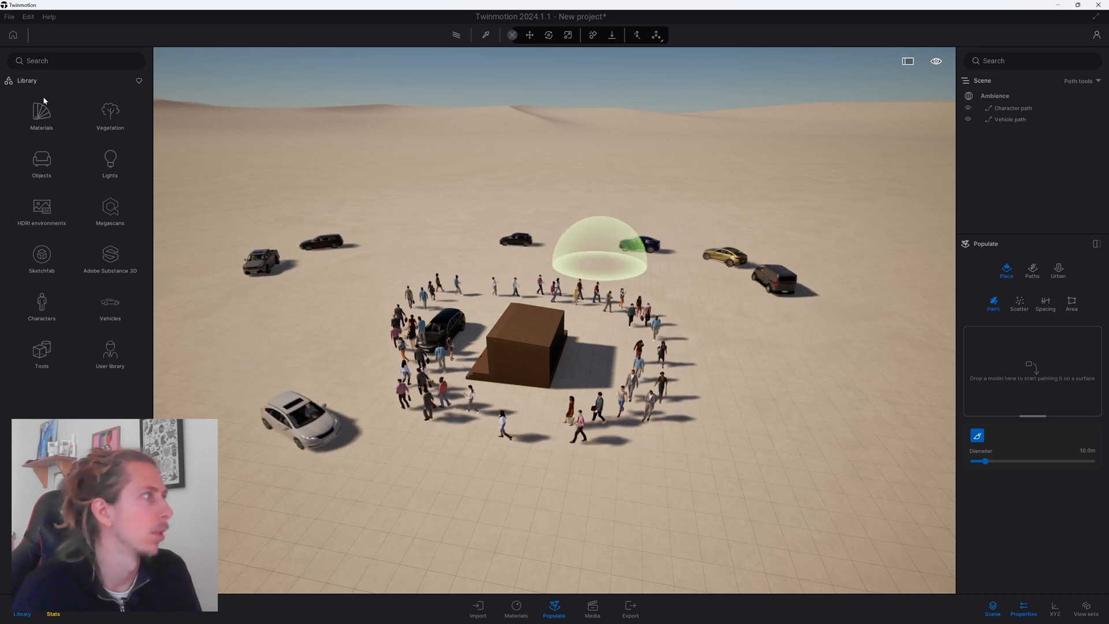
{"action": "left_click", "coordinate": [110, 119]}
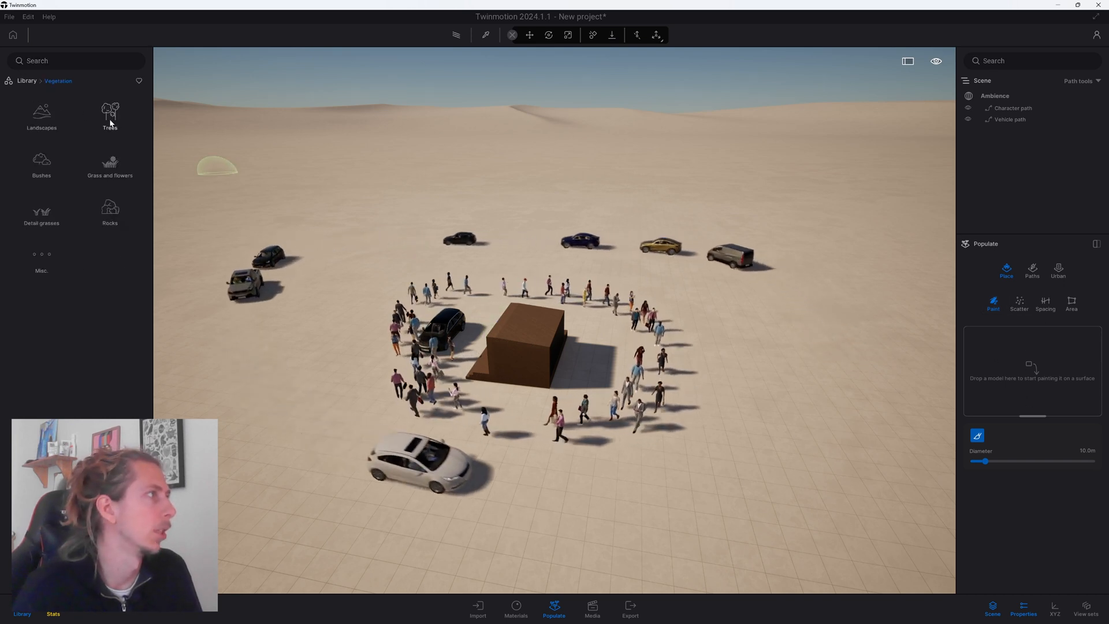
{"action": "left_click", "coordinate": [50, 161]}
{"action": "left_click_drag", "start_coordinate": [108, 114], "coordinate": [460, 168]}
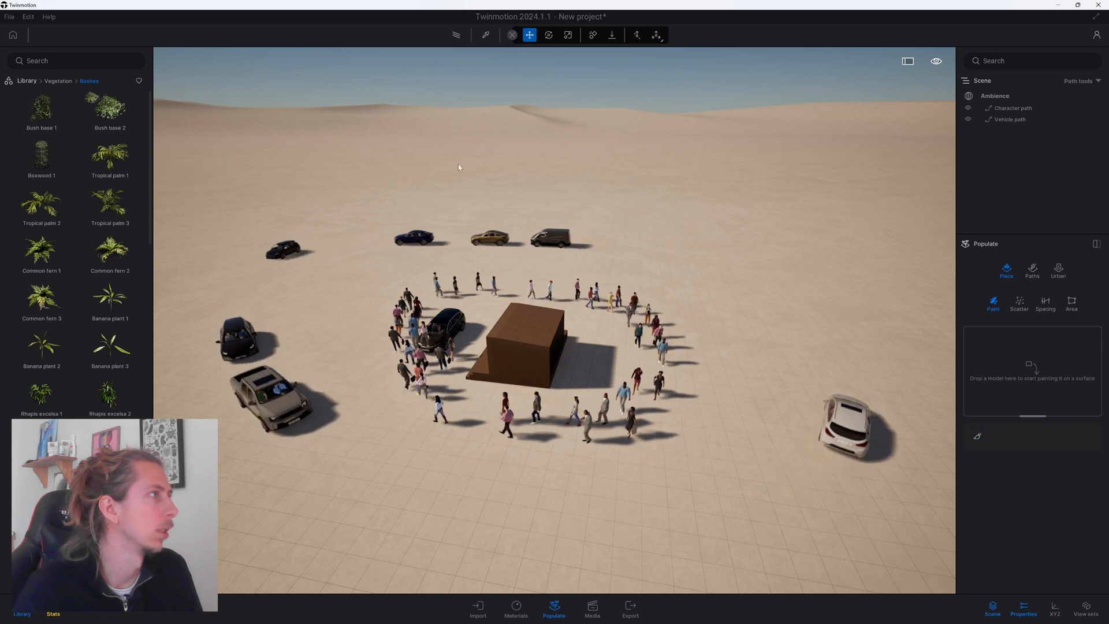
{"action": "mouse_move", "coordinate": [972, 352]}
{"action": "left_mouse_down"}
{"action": "mouse_move", "coordinate": [990, 384]}
{"action": "mouse_move", "coordinate": [1006, 369]}
{"action": "left_mouse_up"}
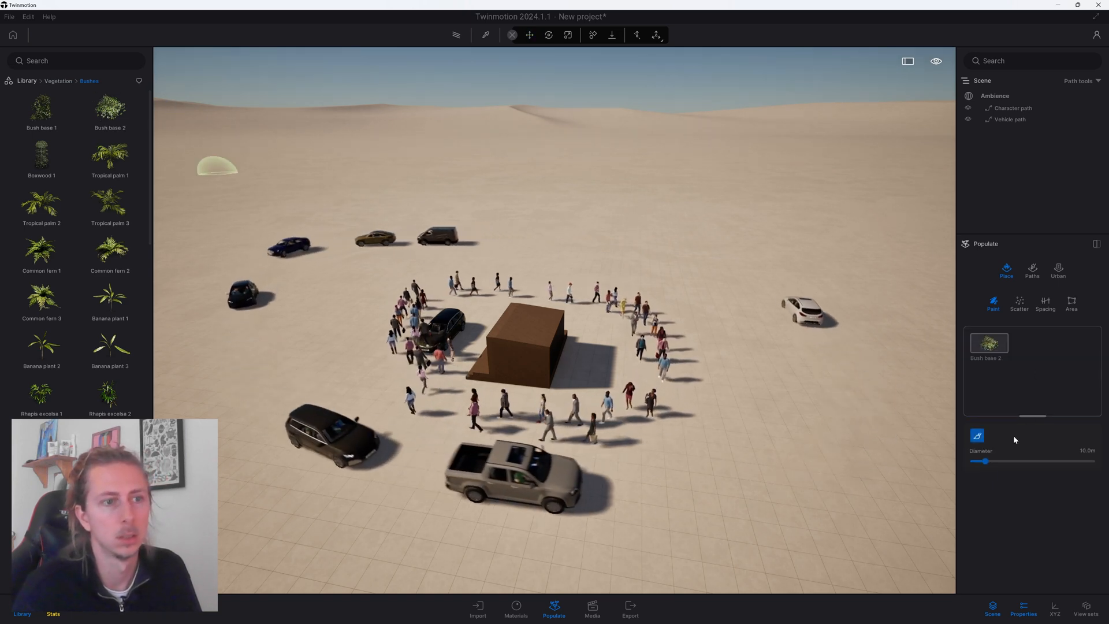
{"action": "mouse_move", "coordinate": [832, 397]}
{"action": "left_mouse_down"}
{"action": "mouse_move", "coordinate": [665, 341]}
{"action": "mouse_move", "coordinate": [788, 381]}
{"action": "mouse_move", "coordinate": [785, 348]}
{"action": "mouse_move", "coordinate": [658, 283]}
{"action": "mouse_move", "coordinate": [534, 257]}
{"action": "mouse_move", "coordinate": [324, 280]}
{"action": "mouse_move", "coordinate": [353, 430]}
{"action": "mouse_move", "coordinate": [408, 495]}
{"action": "mouse_move", "coordinate": [668, 470]}
{"action": "mouse_move", "coordinate": [792, 421]}
{"action": "left_mouse_up"}
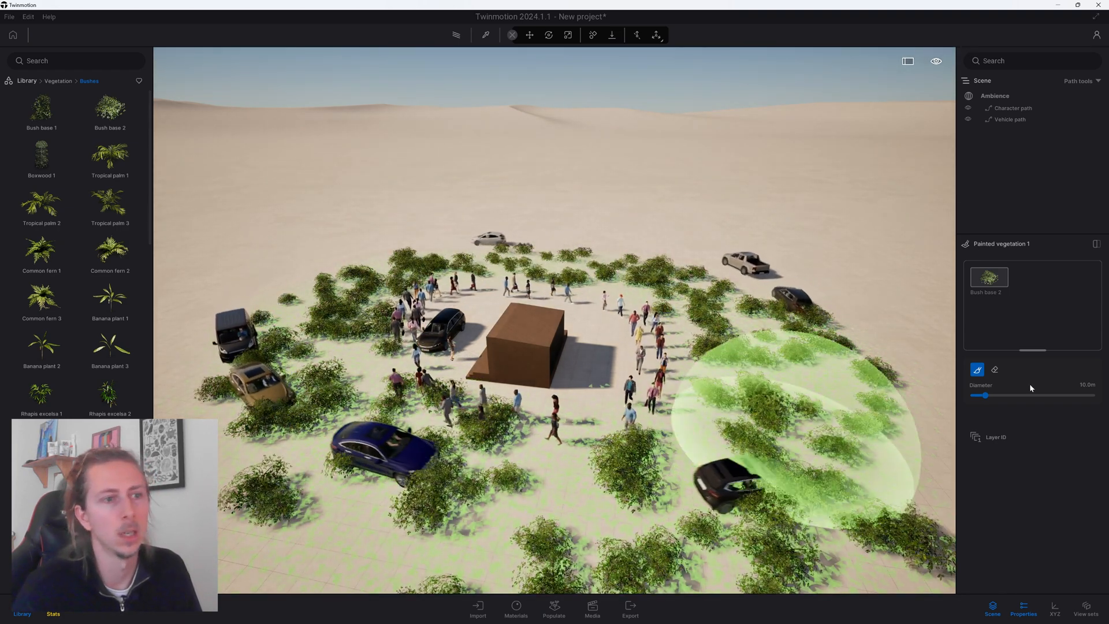
Reduce the vegetation brush diameter to 4.7 m and erase some of the painted bushes around the office.
{"action": "left_click_drag", "start_coordinate": [990, 396], "coordinate": [984, 396]}
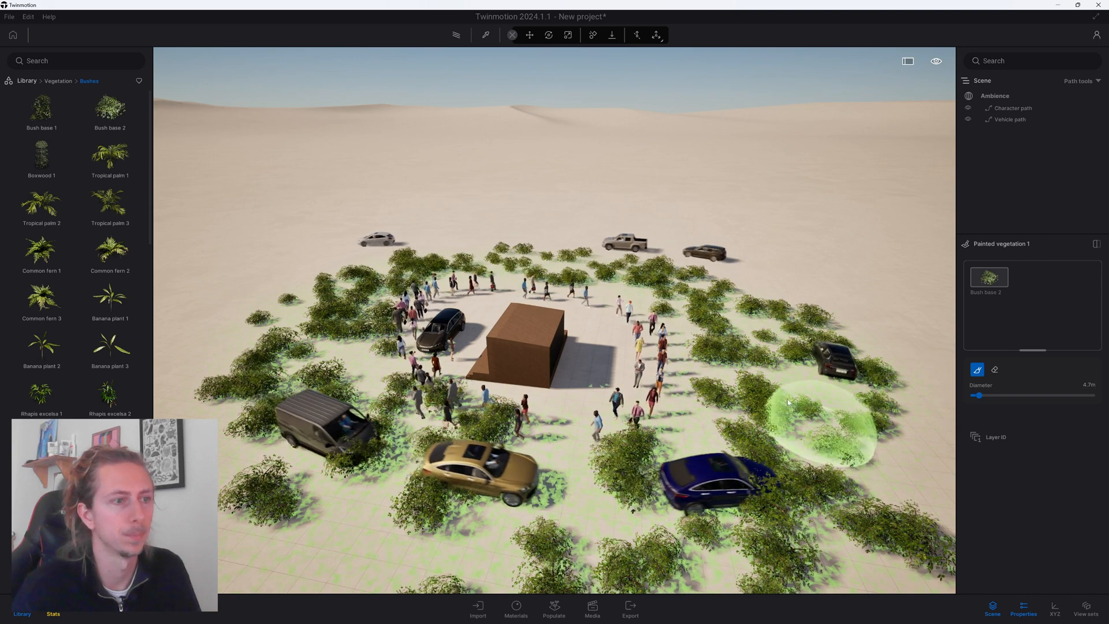
{"action": "left_click", "coordinate": [994, 369]}
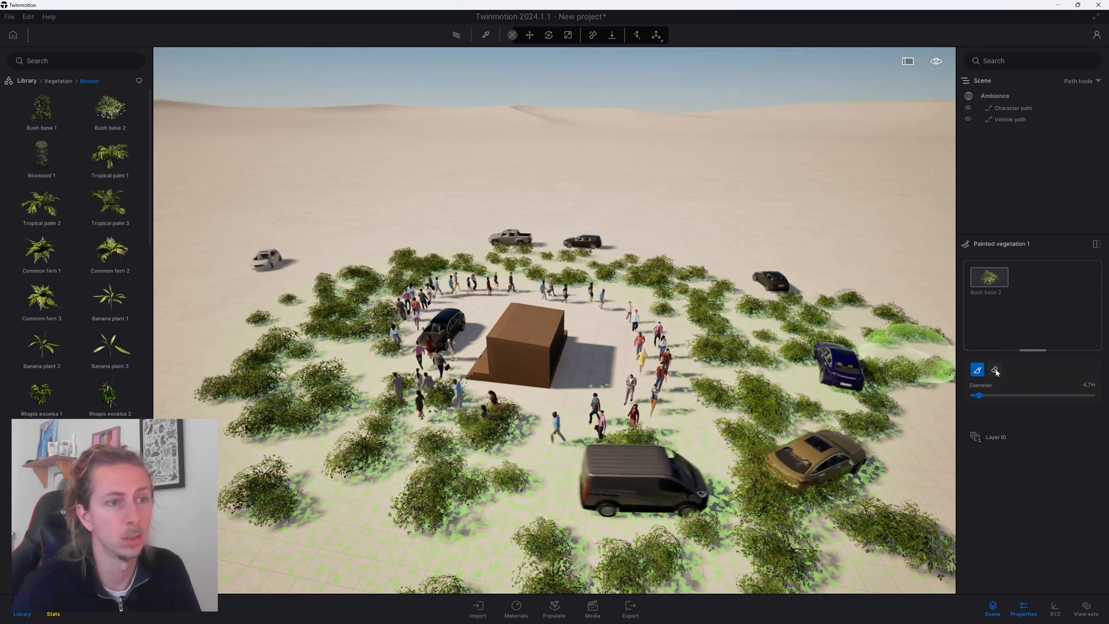
{"action": "mouse_move", "coordinate": [926, 386]}
{"action": "left_mouse_down"}
{"action": "mouse_move", "coordinate": [879, 398]}
{"action": "mouse_move", "coordinate": [751, 384]}
{"action": "mouse_move", "coordinate": [319, 313]}
{"action": "mouse_move", "coordinate": [418, 392]}
{"action": "left_mouse_up"}
{"action": "mouse_move", "coordinate": [418, 393]}
{"action": "middle_mouse_down", "text": "shift"}
{"action": "mouse_move", "coordinate": [577, 312]}
{"action": "mouse_move", "coordinate": [755, 359]}
{"action": "mouse_move", "coordinate": [649, 341]}
{"action": "middle_mouse_up", "text": "shift"}
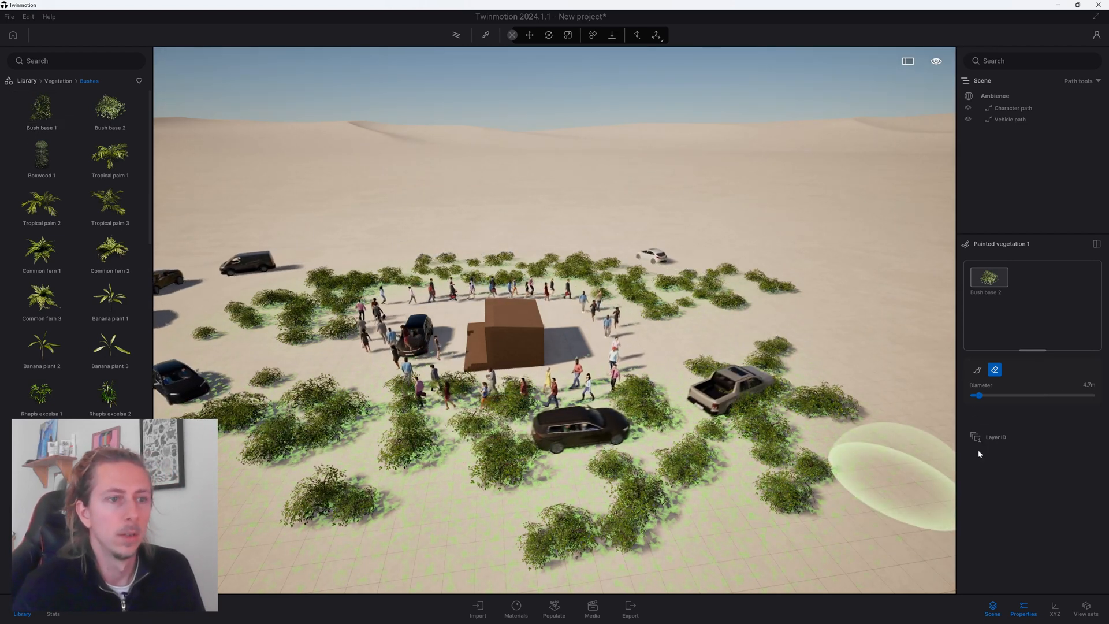
Examine the Area placement option and the Urban map import in the Populate tools.
{"action": "left_click", "coordinate": [554, 608]}
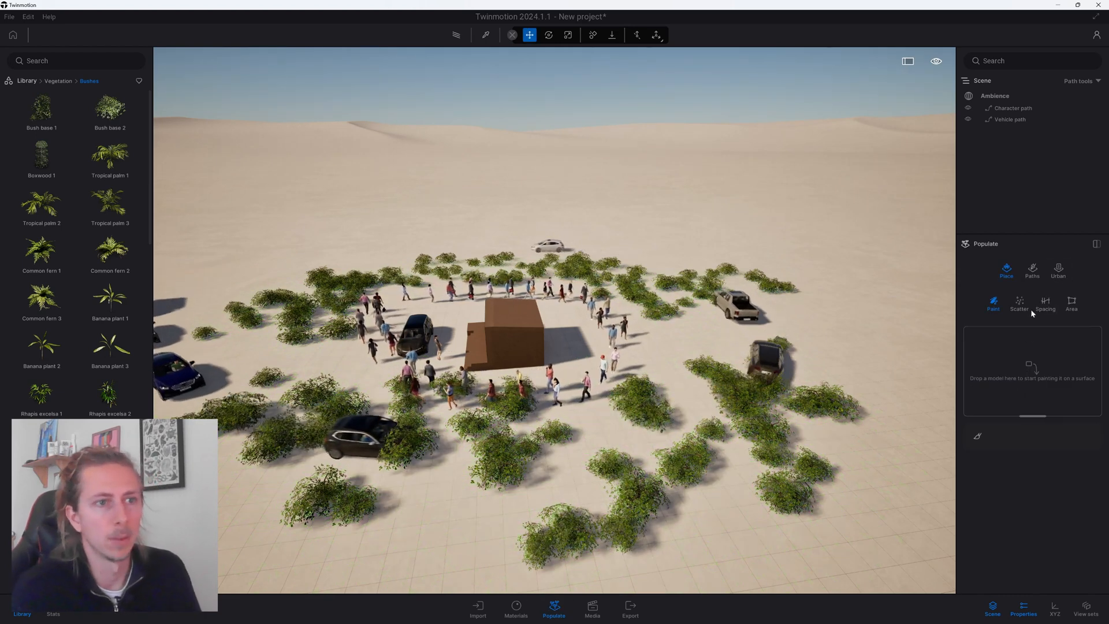
{"action": "left_click", "coordinate": [1070, 307]}
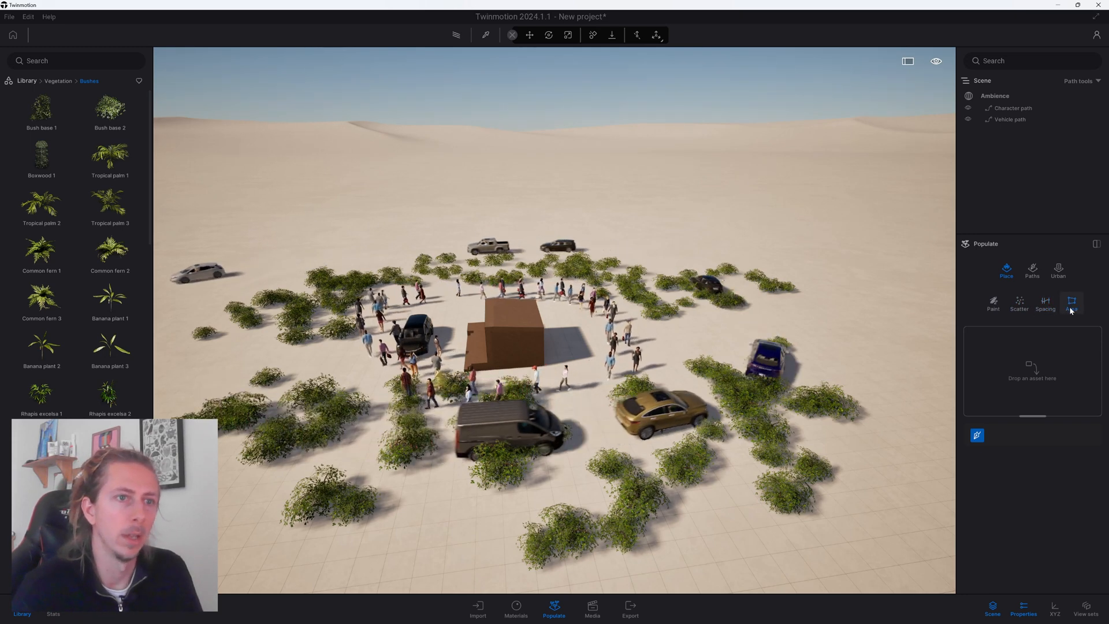
{"action": "left_click", "coordinate": [1062, 274]}
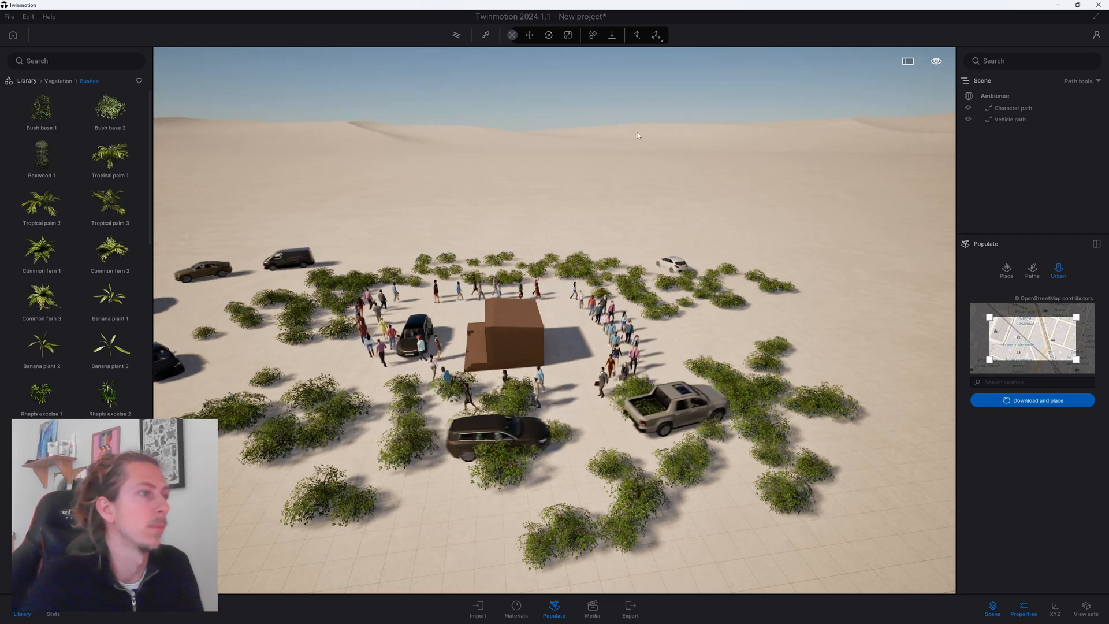
{"action": "scroll", "coordinate": [640, 212], "scroll_direction": "down", "scroll_amount": 4}
{"action": "middle_click_drag", "start_coordinate": [607, 306], "coordinate": [651, 312], "text": "shift"}
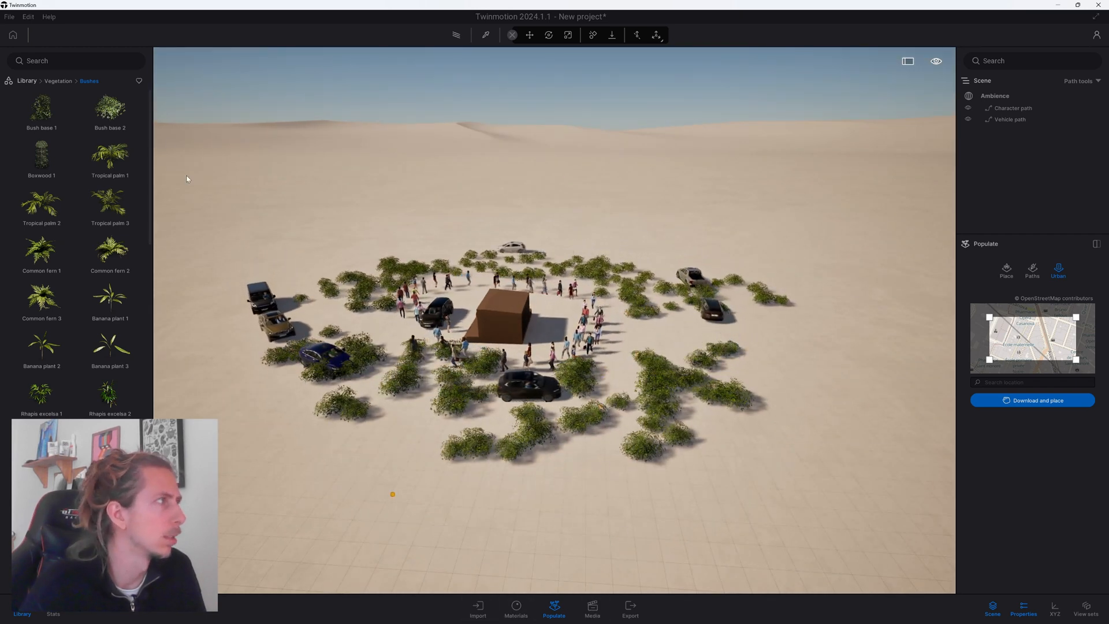
Apply the Grass 1 natural ground material to the sandy terrain around the office.
{"action": "left_click", "coordinate": [58, 82]}
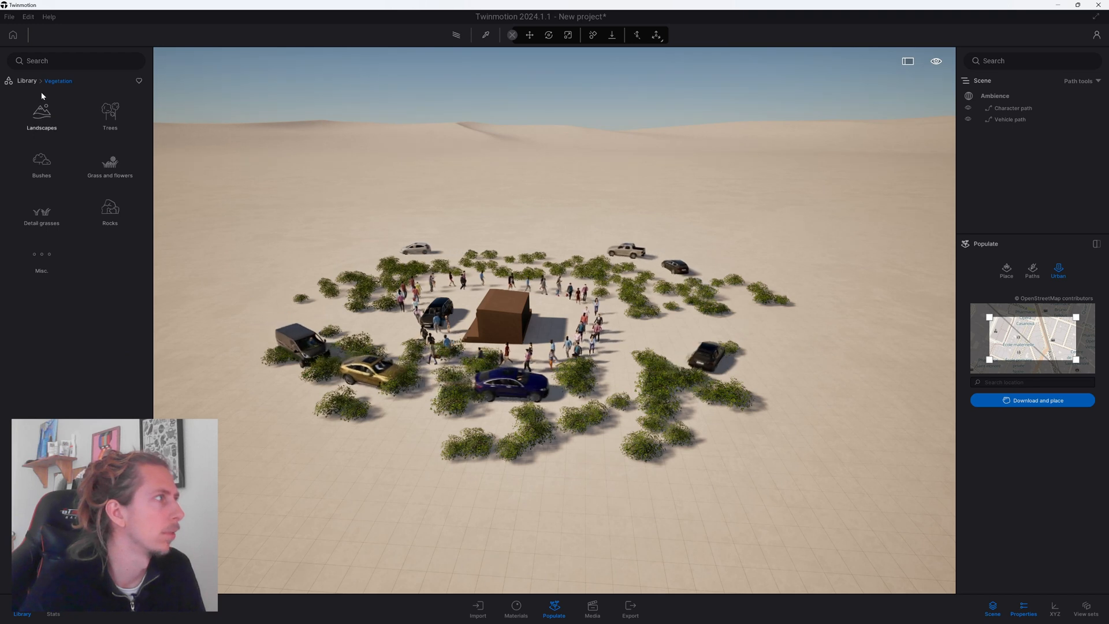
{"action": "left_click", "coordinate": [27, 81]}
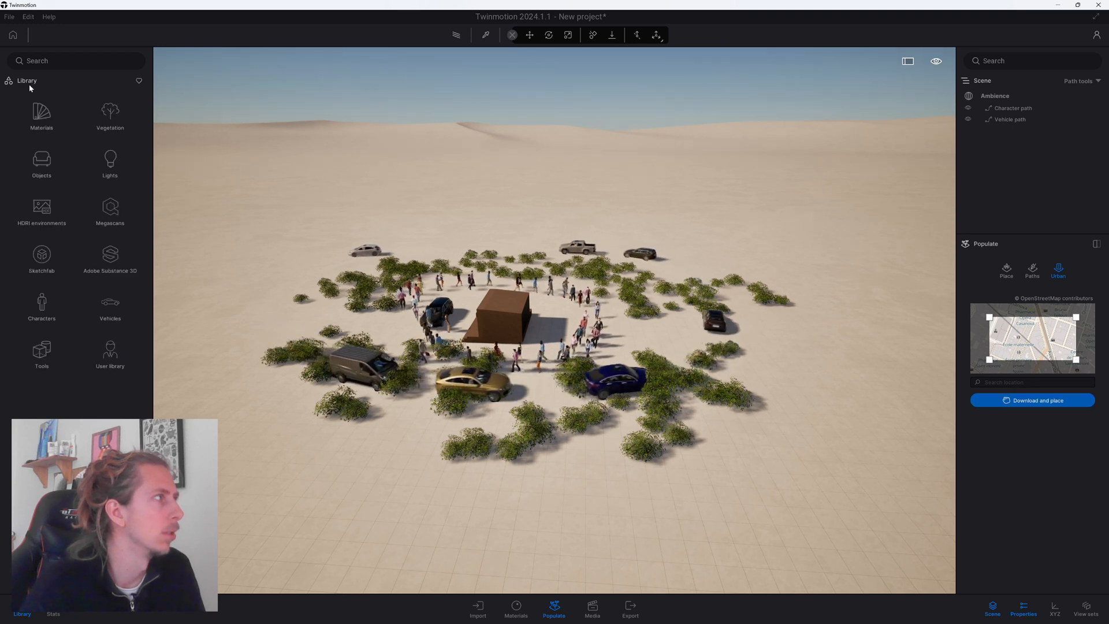
{"action": "left_click", "coordinate": [41, 112]}
{"action": "scroll", "coordinate": [90, 324], "scroll_direction": "down", "scroll_amount": 1}
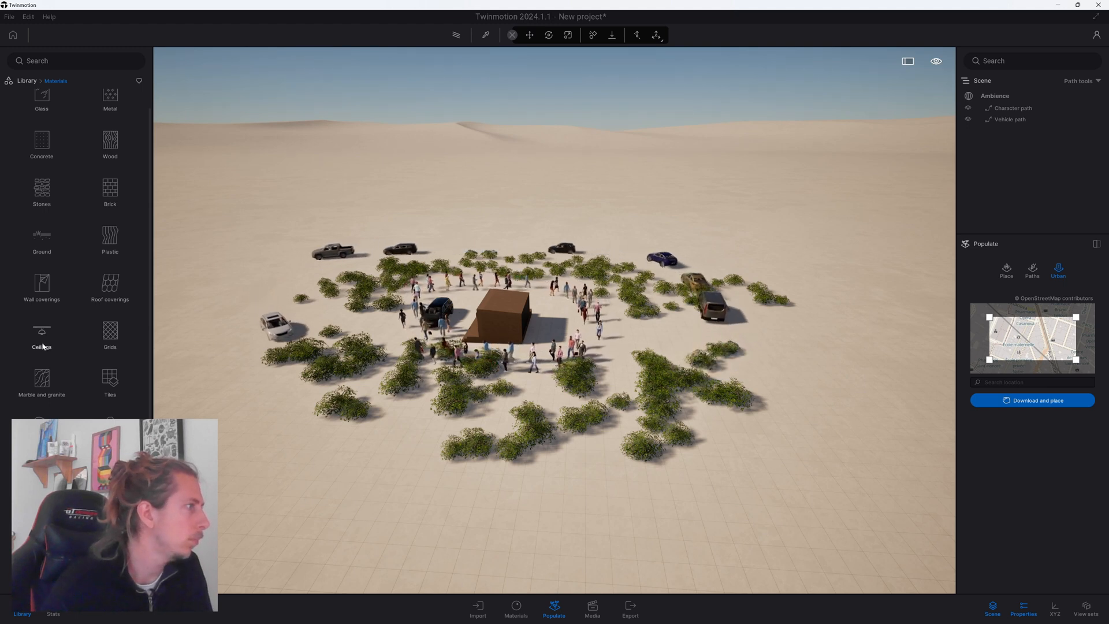
{"action": "left_click", "coordinate": [41, 119]}
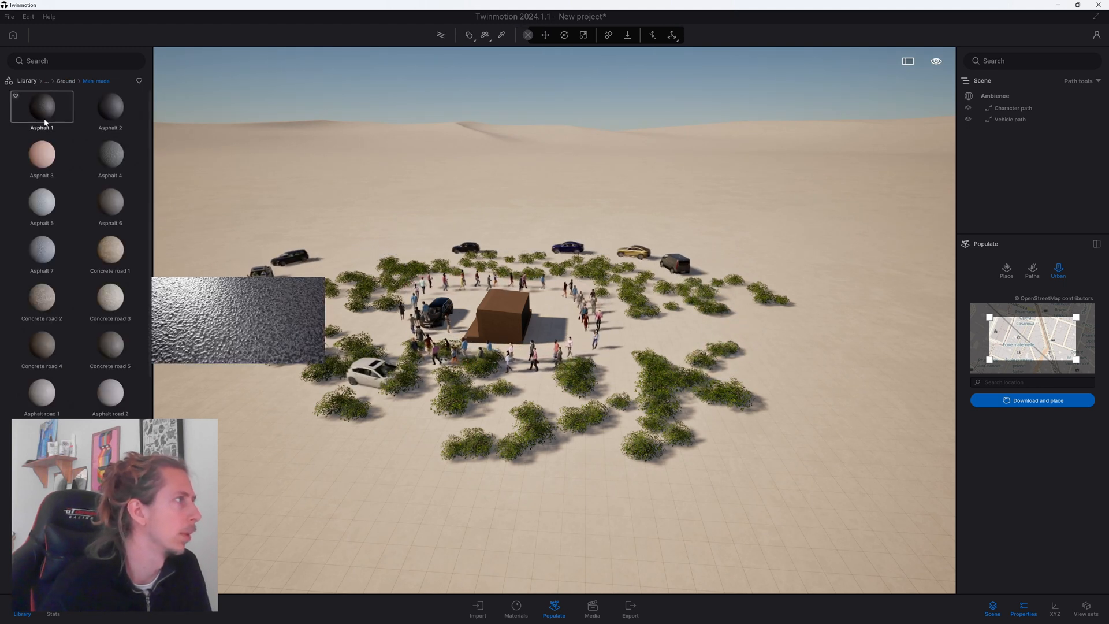
{"action": "left_click", "coordinate": [65, 81]}
{"action": "left_click", "coordinate": [110, 110]}
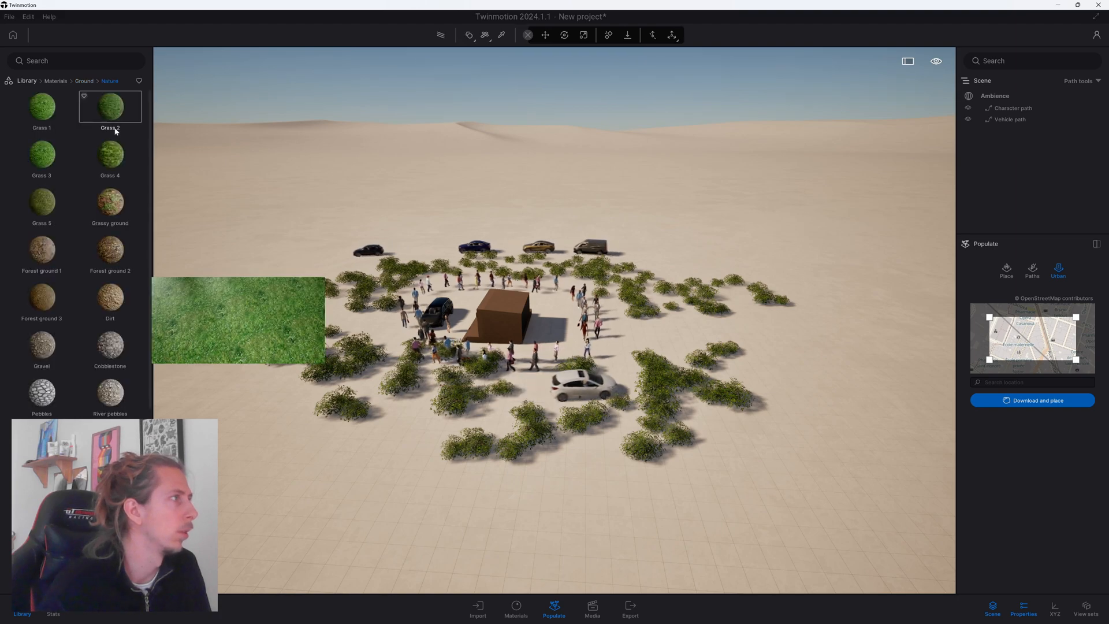
{"action": "left_click_drag", "start_coordinate": [38, 114], "coordinate": [248, 403]}
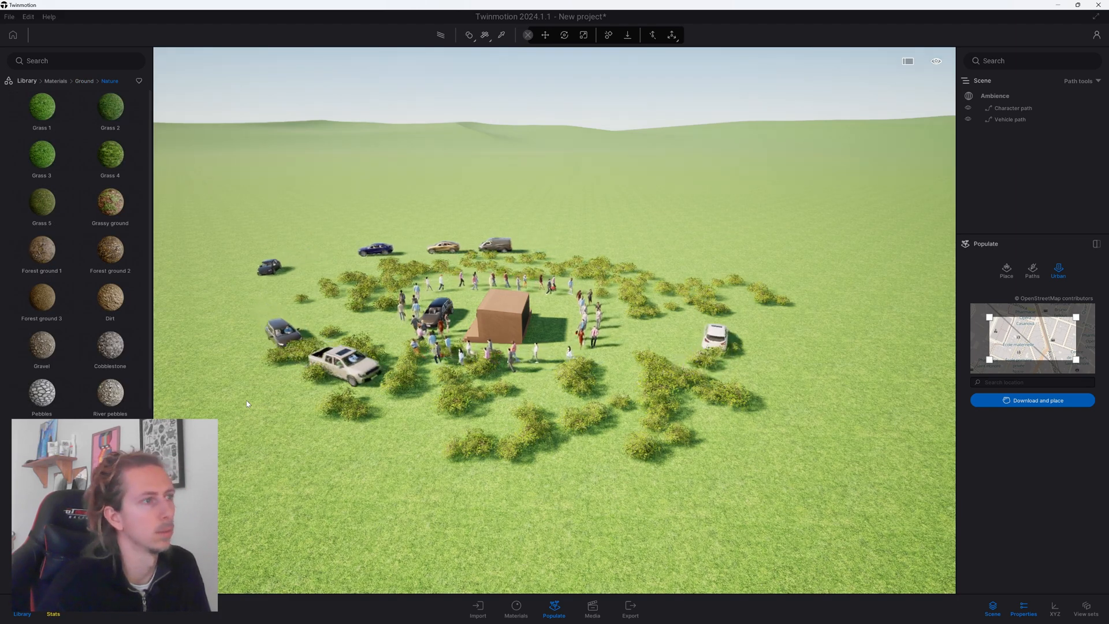
Examine the office with its people, vehicles and bushes on the grass ground from several angles.
{"action": "scroll", "coordinate": [476, 400], "scroll_direction": "up", "scroll_amount": 6}
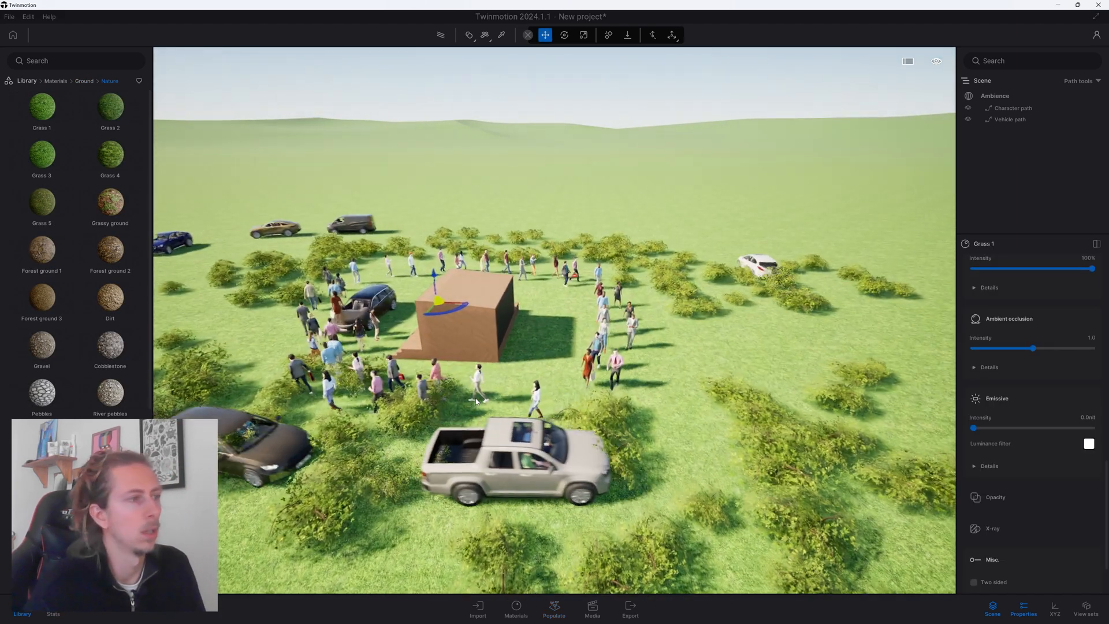
{"action": "left_click_drag", "start_coordinate": [476, 400], "coordinate": [610, 354]}
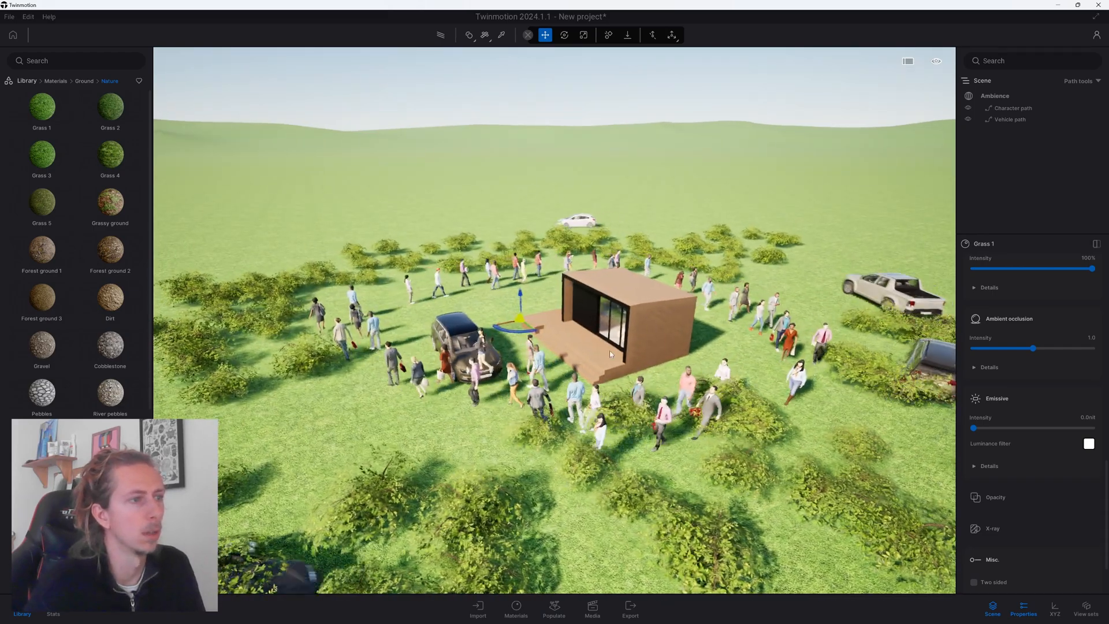
{"action": "scroll", "coordinate": [609, 354], "scroll_direction": "up", "scroll_amount": 4}
{"action": "middle_click_drag", "start_coordinate": [609, 354], "coordinate": [757, 341], "text": "shift"}
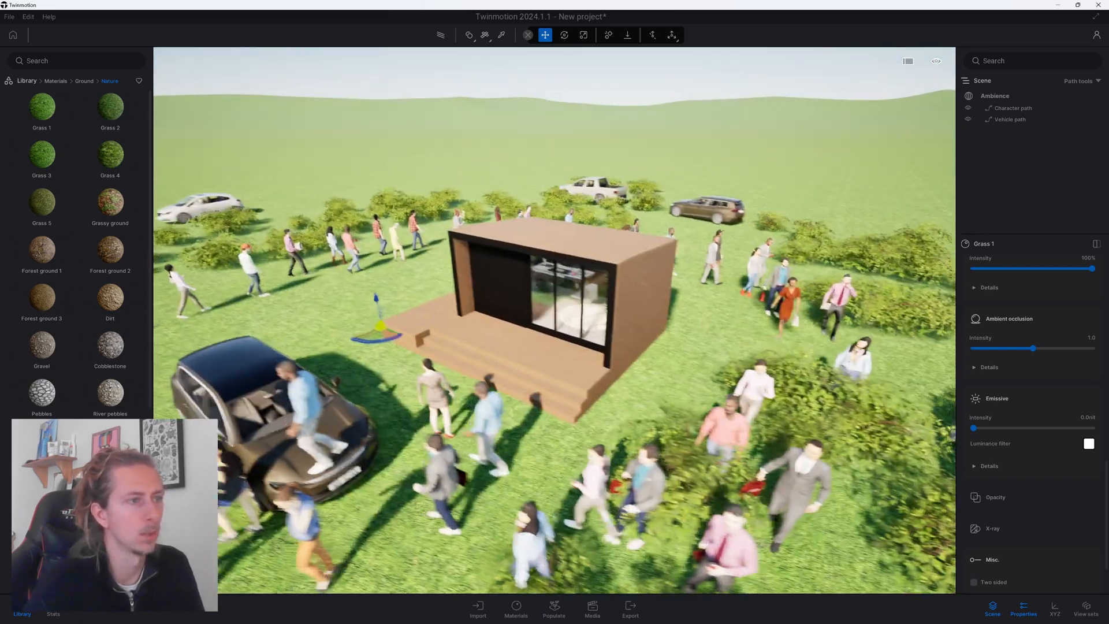
{"action": "scroll", "coordinate": [613, 344], "scroll_direction": "down", "scroll_amount": 3}
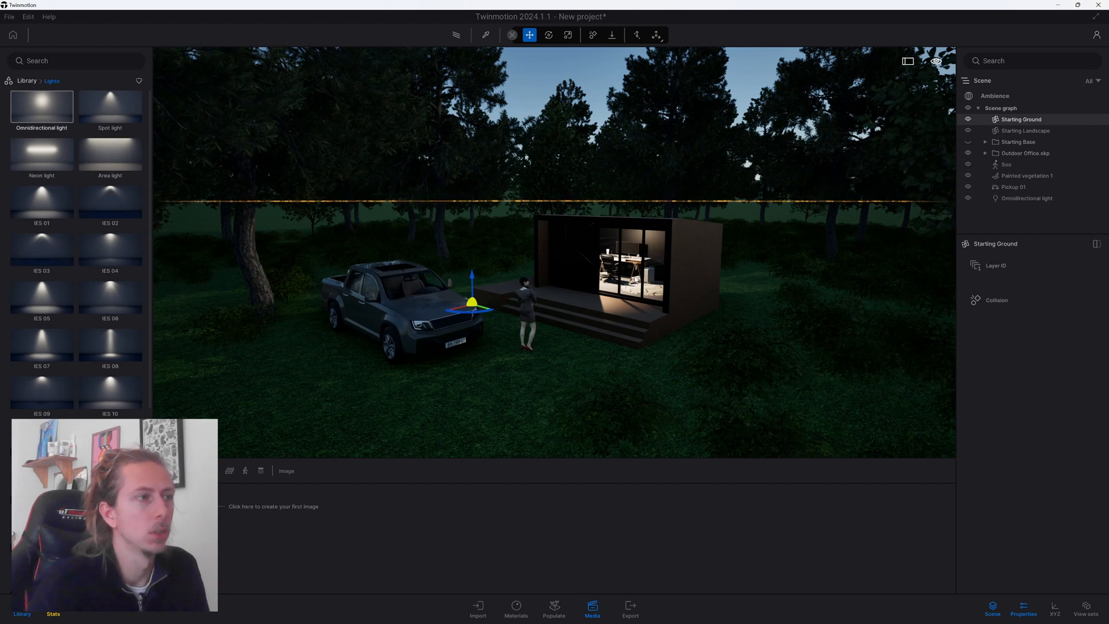
Clear the Starting Ground selection and browse the Lights category of the asset library.
{"action": "left_click", "coordinate": [598, 81]}
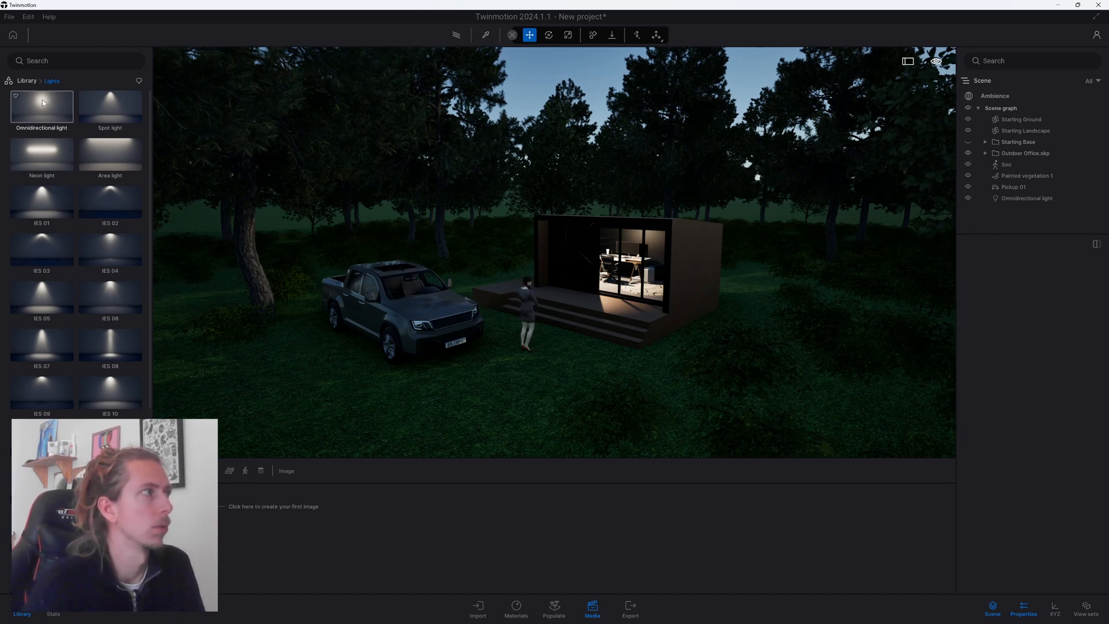
{"action": "left_click", "coordinate": [28, 81]}
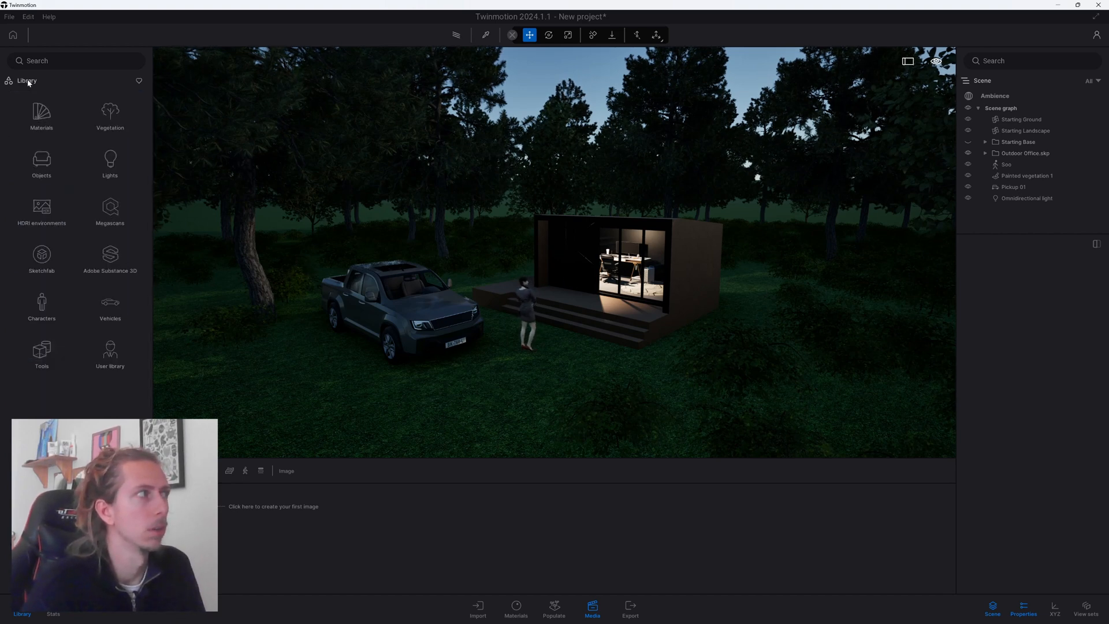
{"action": "left_click", "coordinate": [111, 164]}
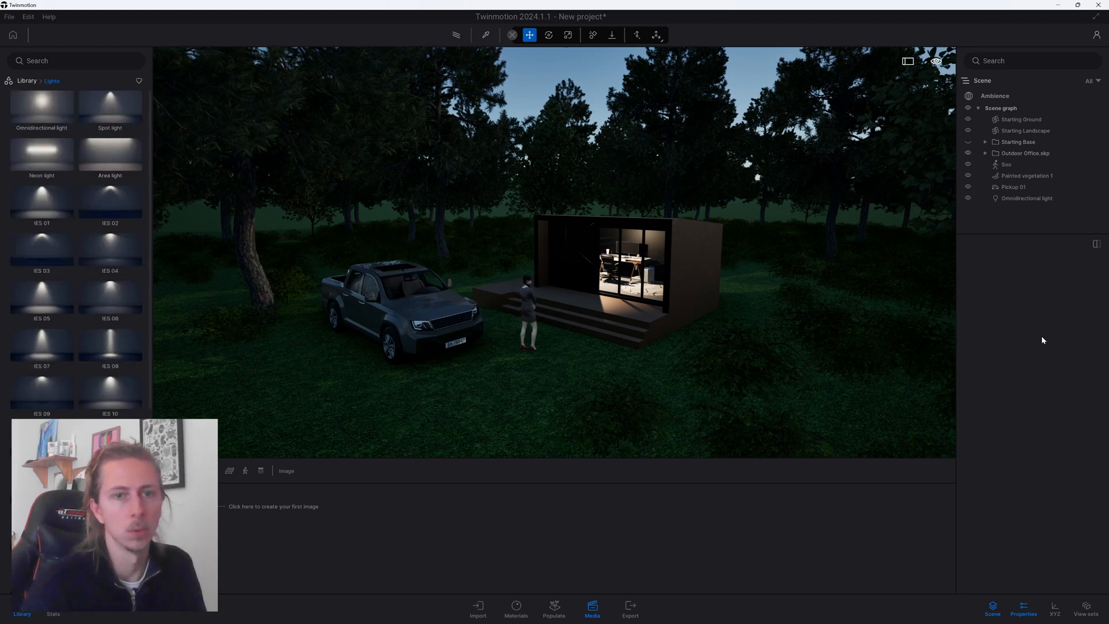
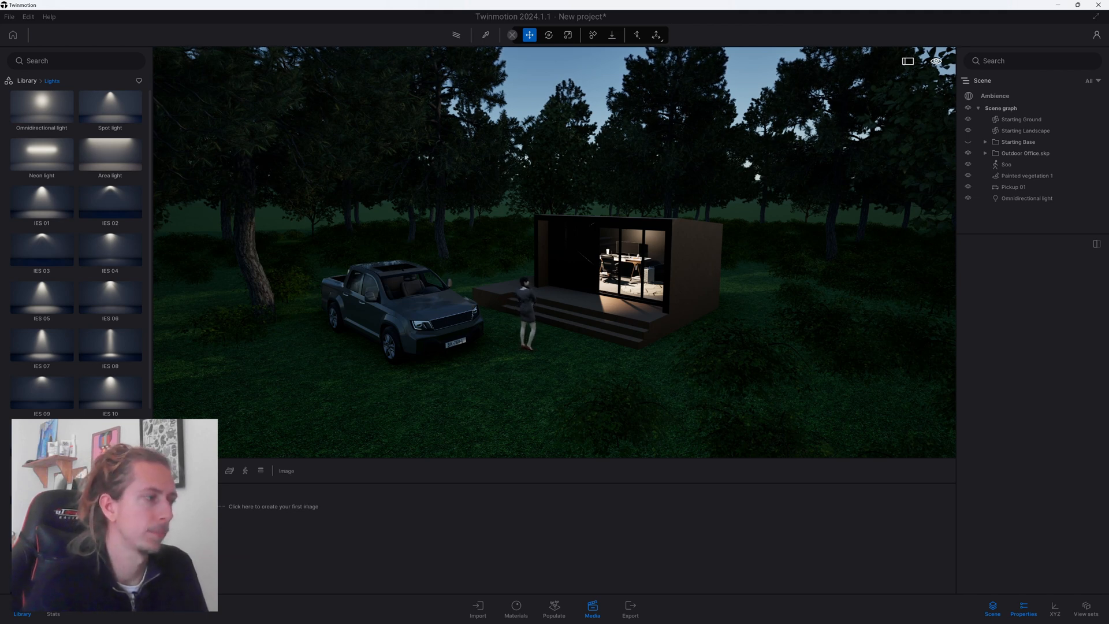
Create the first image of the forest office scene and set its time of day to 23:22.
{"action": "left_click", "coordinate": [273, 506]}
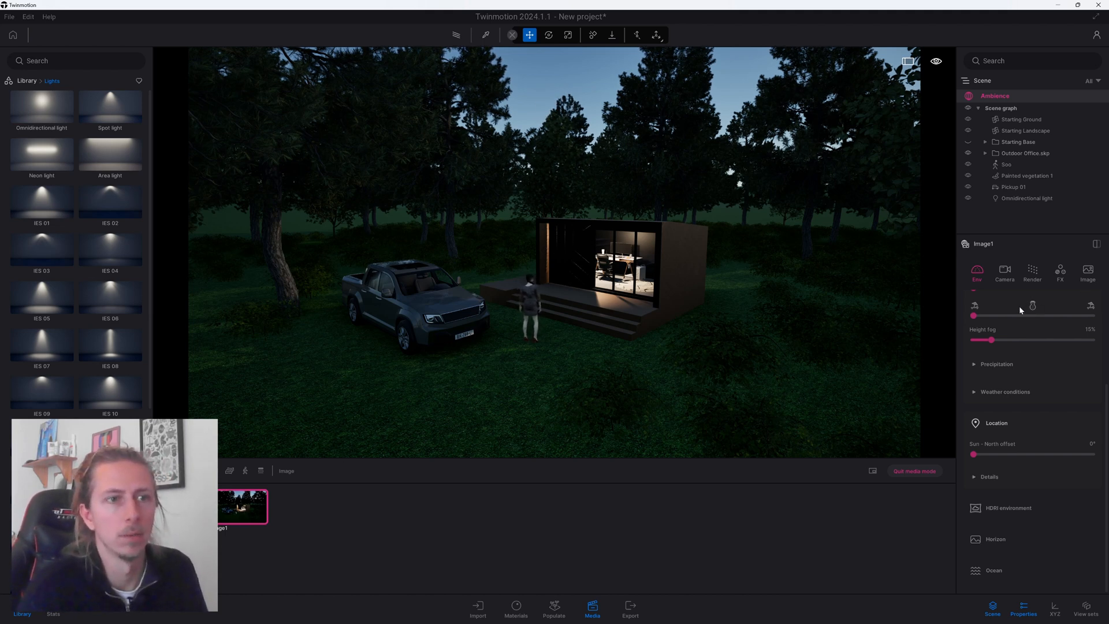
{"action": "scroll", "coordinate": [1019, 307], "scroll_direction": "up", "scroll_amount": 4}
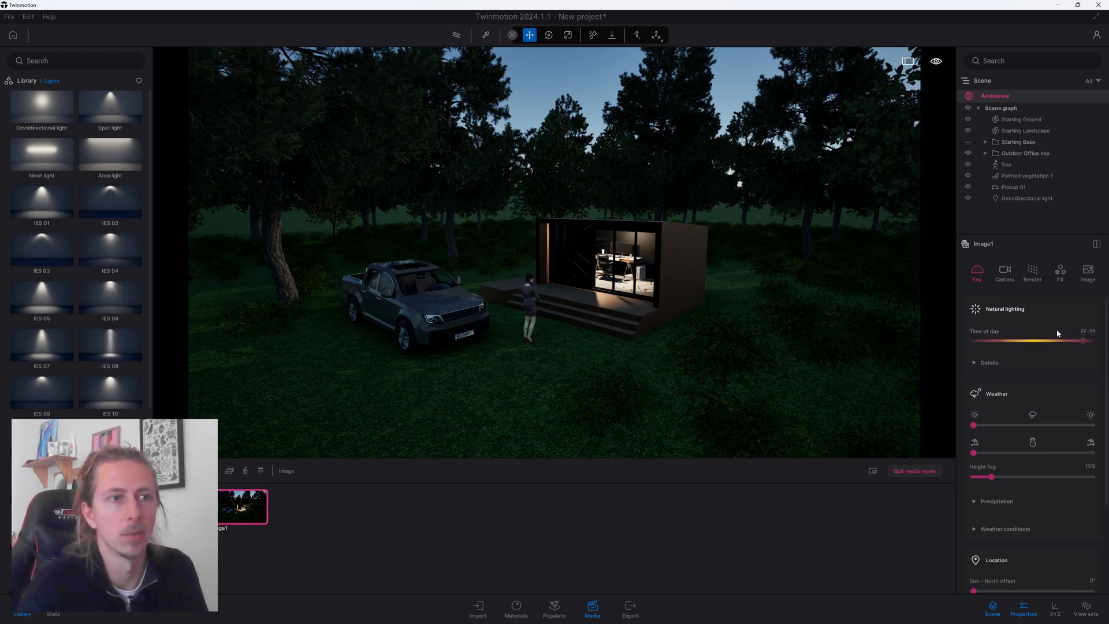
{"action": "mouse_move", "coordinate": [1073, 343]}
{"action": "left_mouse_down"}
{"action": "mouse_move", "coordinate": [1010, 343]}
{"action": "mouse_move", "coordinate": [1078, 333]}
{"action": "mouse_move", "coordinate": [1090, 342]}
{"action": "left_mouse_up"}
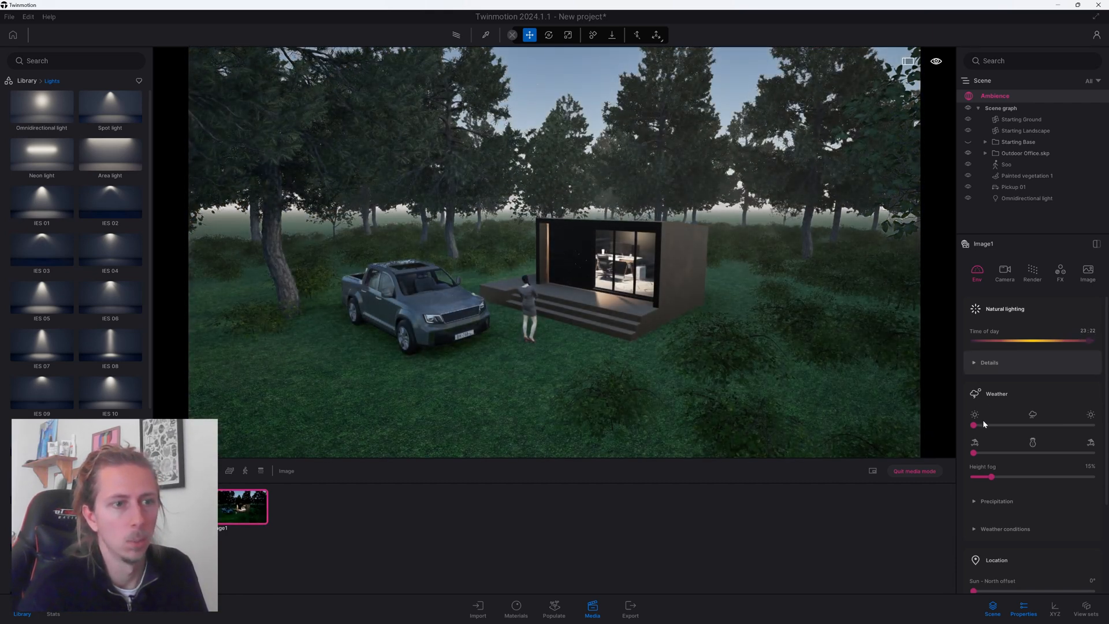
Configure the image's weather with light clouds, a season just off full summer and a height fog of 47%.
{"action": "left_click_drag", "start_coordinate": [974, 425], "coordinate": [1024, 425]}
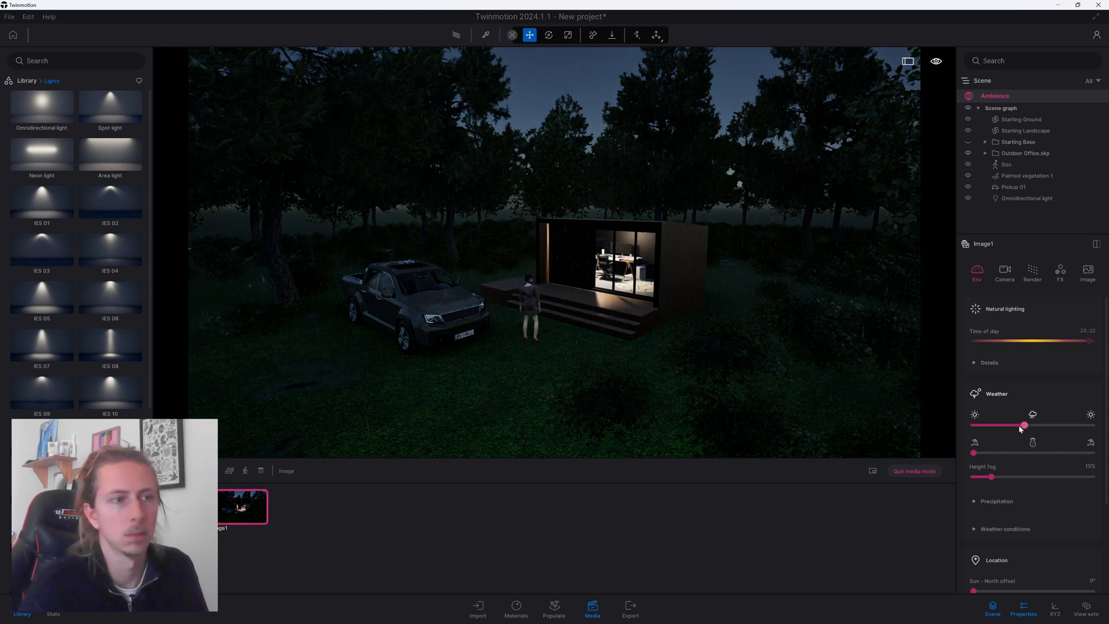
{"action": "left_click_drag", "start_coordinate": [1022, 426], "coordinate": [988, 425]}
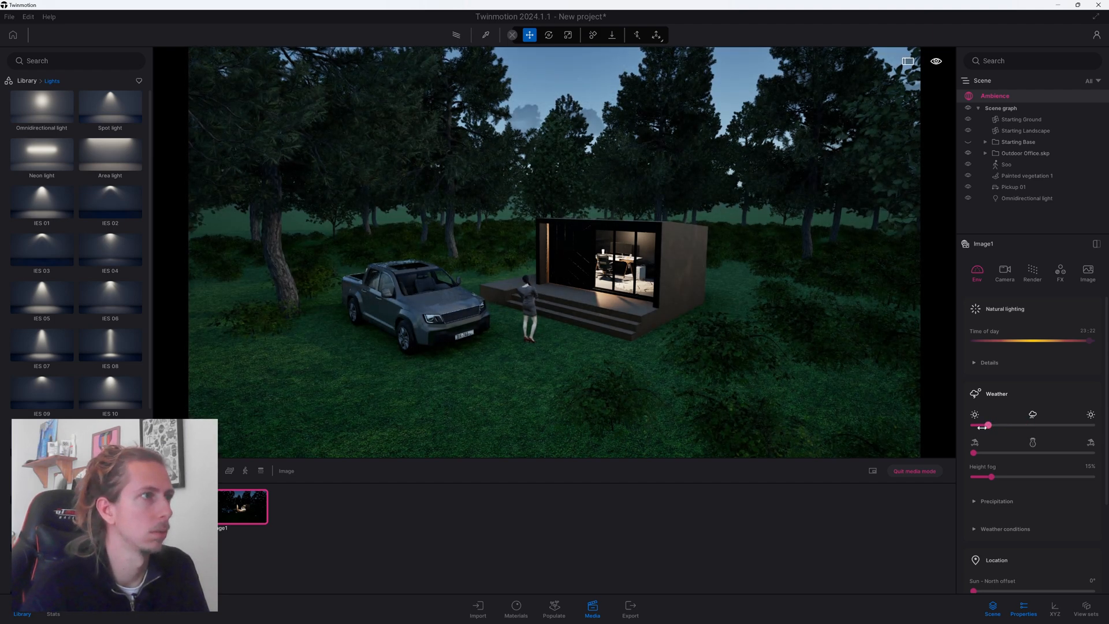
{"action": "left_click_drag", "start_coordinate": [975, 453], "coordinate": [1019, 453]}
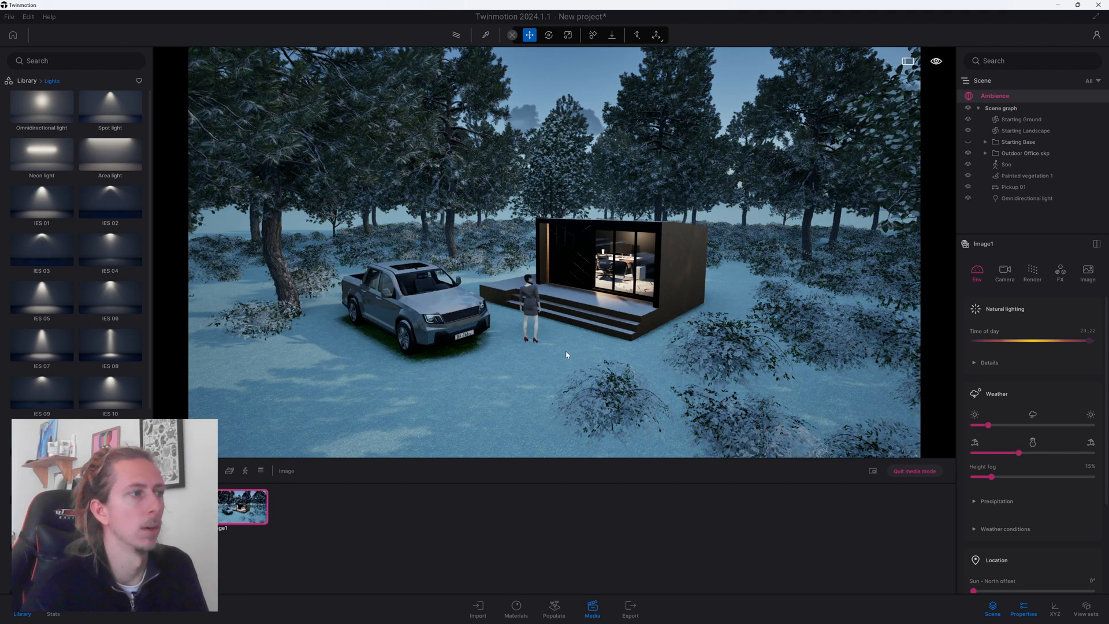
{"action": "scroll", "coordinate": [566, 352], "scroll_direction": "up", "scroll_amount": 1}
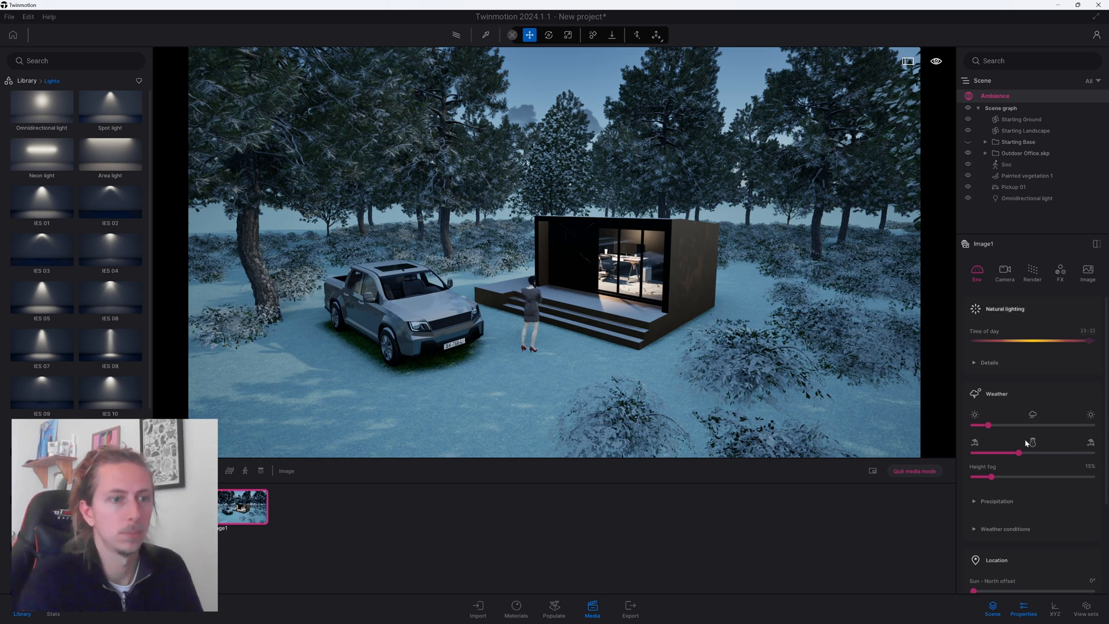
{"action": "left_click_drag", "start_coordinate": [992, 476], "coordinate": [983, 454]}
{"action": "left_click", "coordinate": [1029, 475]}
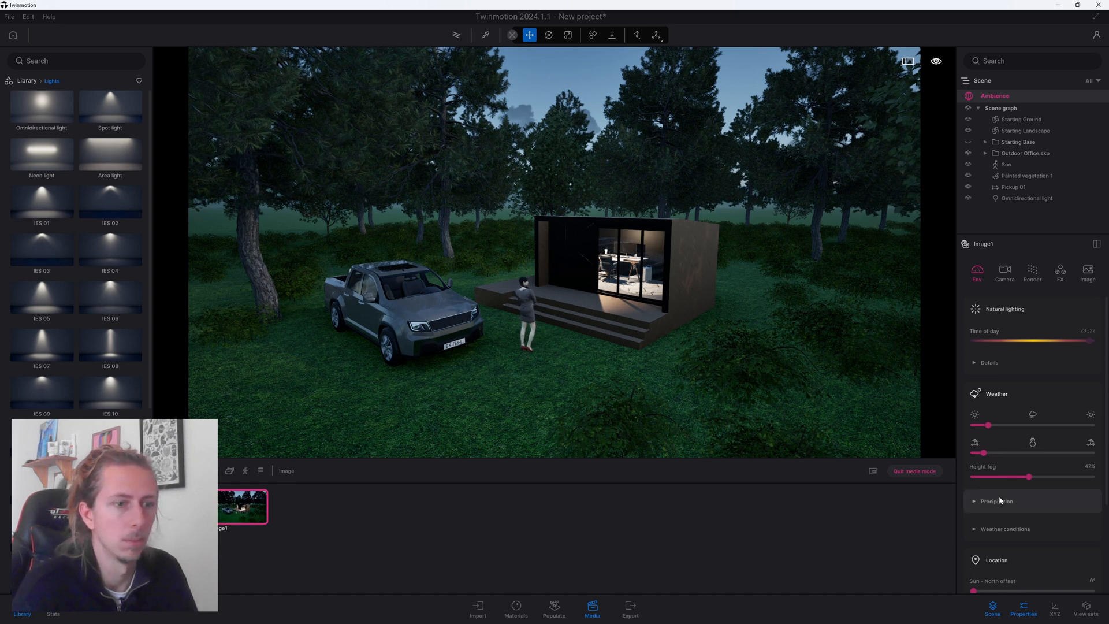
Open the image's HDRI environment settings and try enabling the HDRI environment.
{"action": "scroll", "coordinate": [1028, 468], "scroll_direction": "down", "scroll_amount": 4}
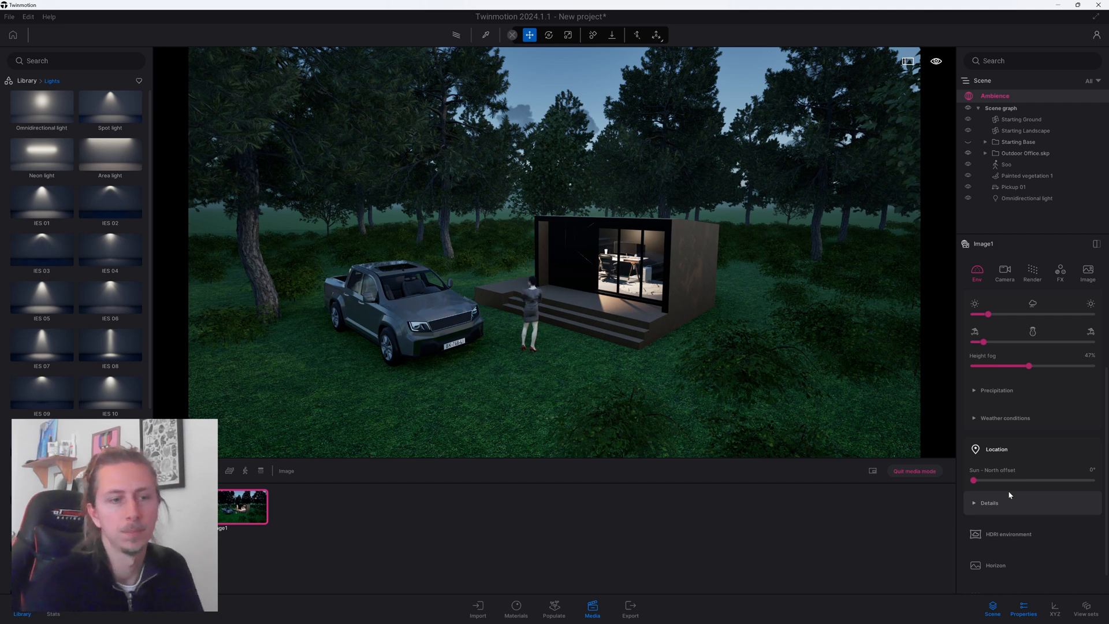
{"action": "scroll", "coordinate": [1008, 503], "scroll_direction": "down", "scroll_amount": 1}
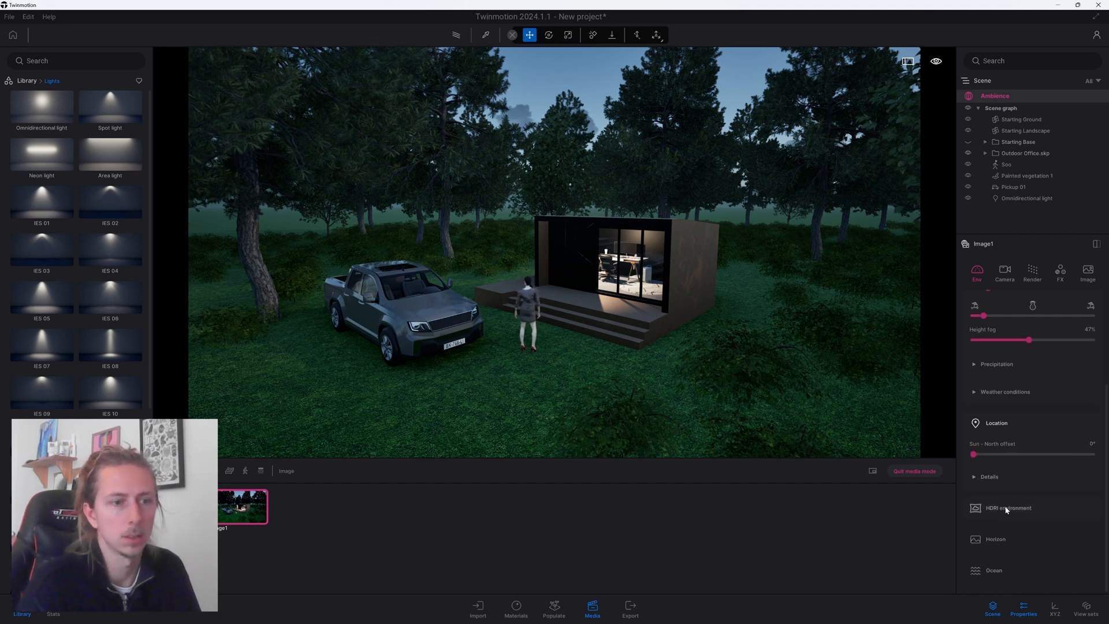
{"action": "left_click", "coordinate": [1006, 509]}
{"action": "scroll", "coordinate": [1039, 509], "scroll_direction": "down", "scroll_amount": 2}
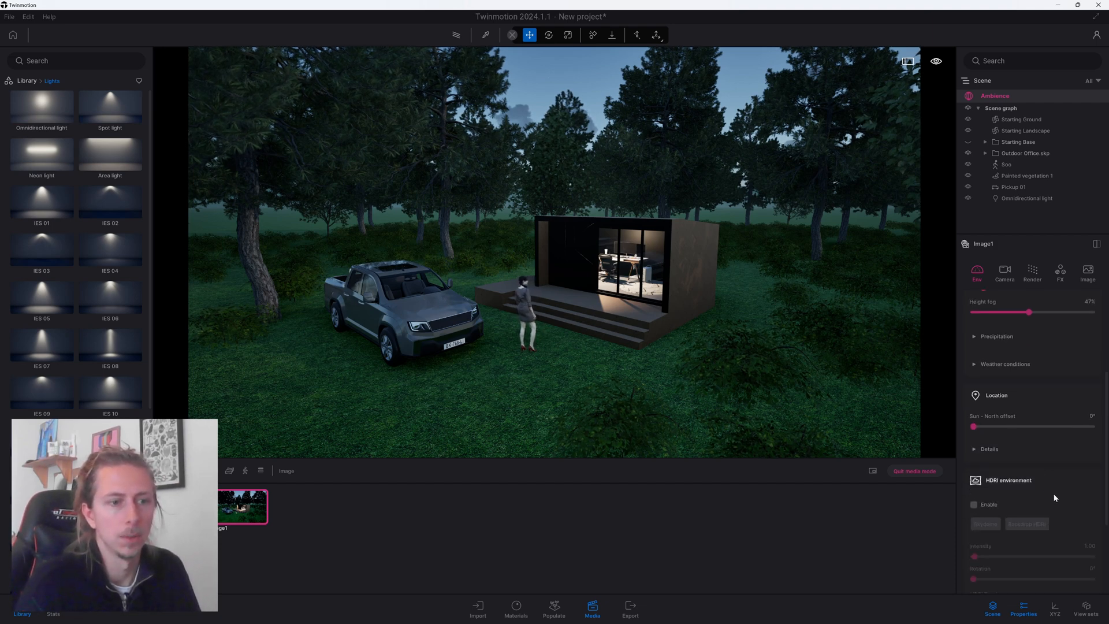
{"action": "left_click", "coordinate": [974, 462]}
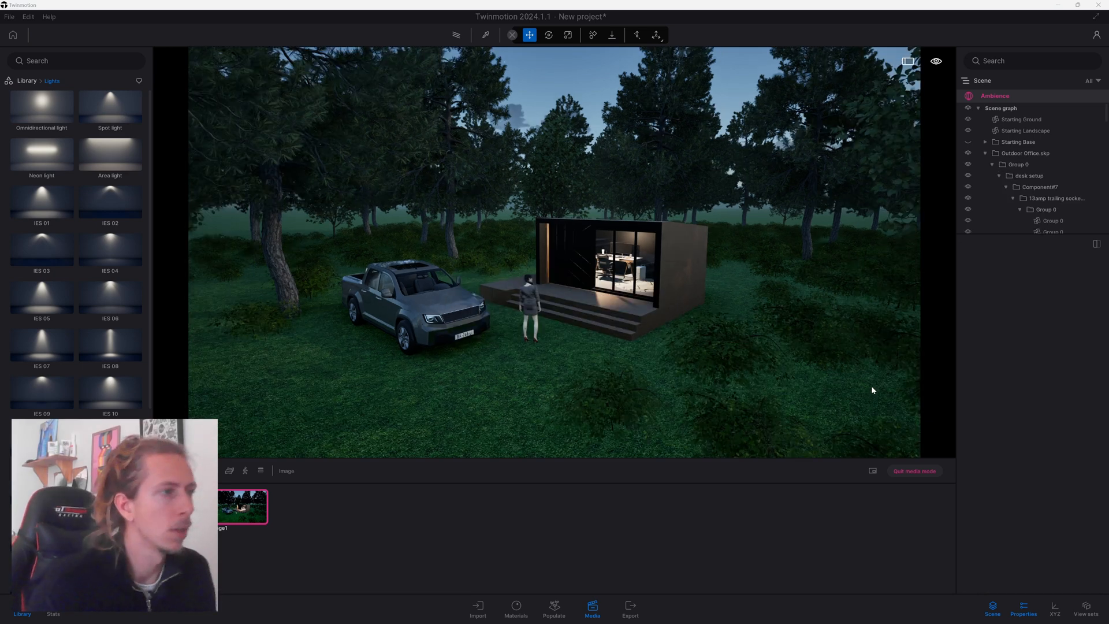
Reselect the image, try enabling the Horizon backdrop in its environment settings and switch it off again.
{"action": "left_click", "coordinate": [248, 511]}
{"action": "scroll", "coordinate": [1040, 430], "scroll_direction": "down", "scroll_amount": 3}
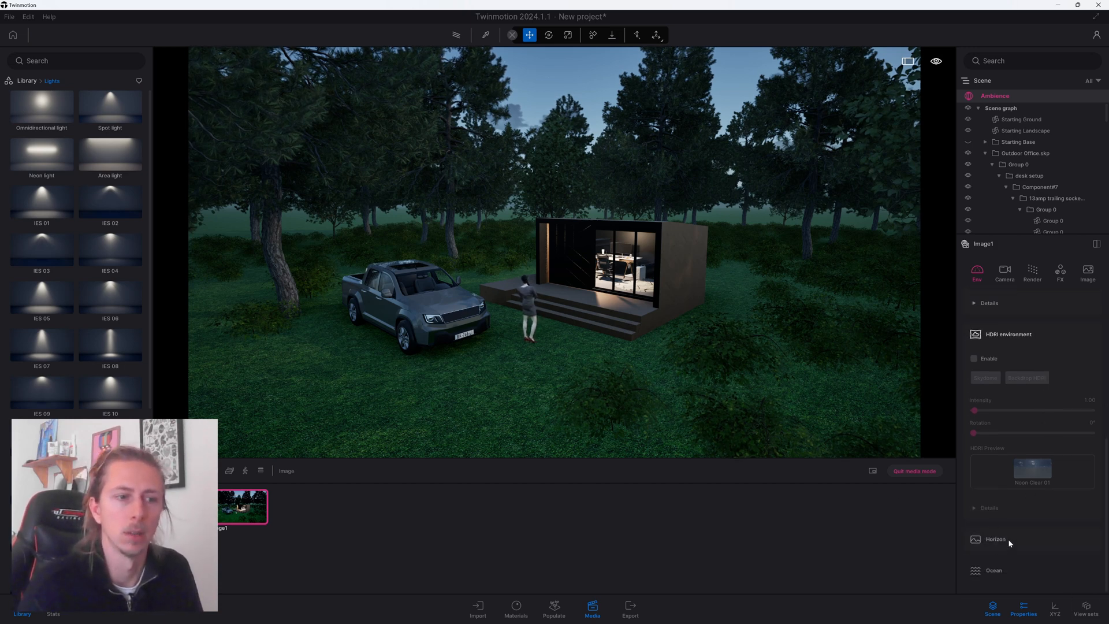
{"action": "left_click", "coordinate": [1008, 539]}
{"action": "scroll", "coordinate": [1037, 527], "scroll_direction": "down", "scroll_amount": 2}
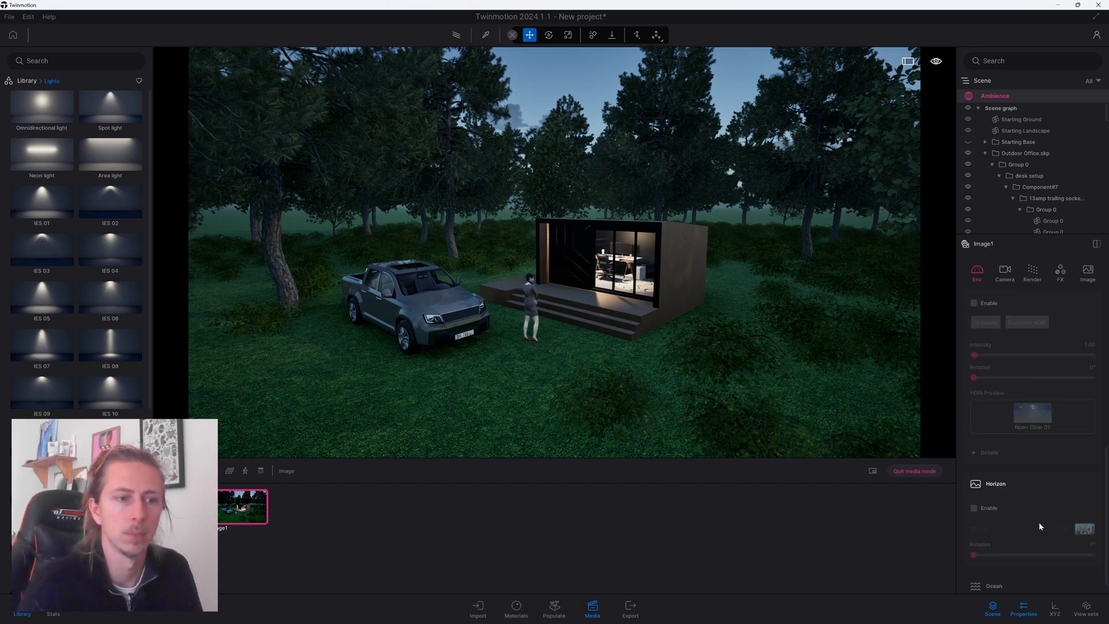
{"action": "left_click", "coordinate": [974, 508]}
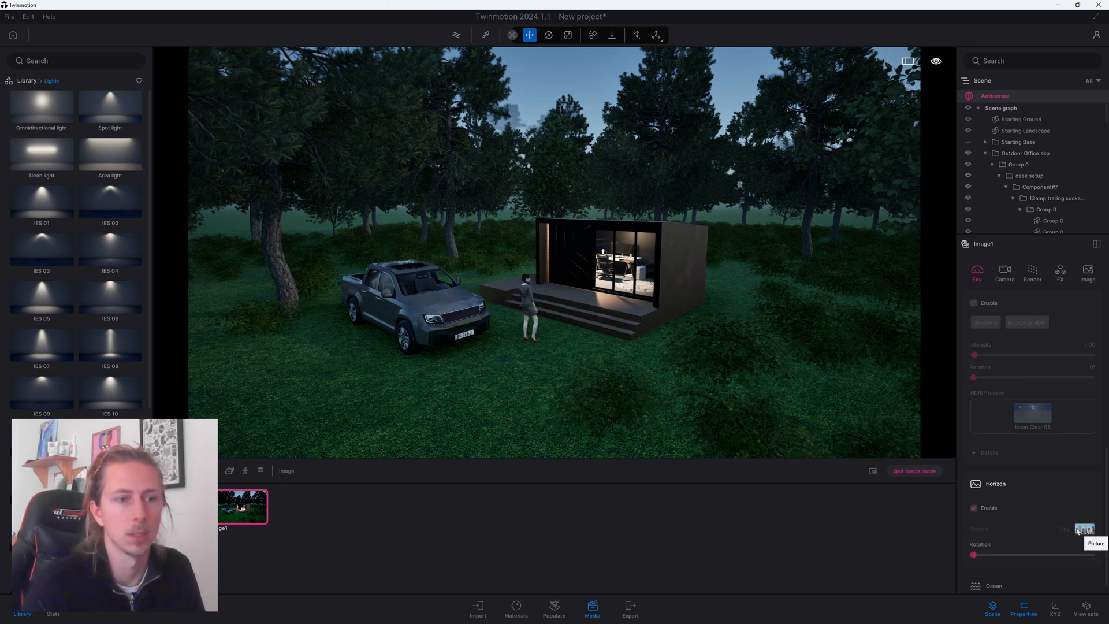
{"action": "left_click", "coordinate": [974, 508]}
{"action": "scroll", "coordinate": [1037, 507], "scroll_direction": "down", "scroll_amount": 1}
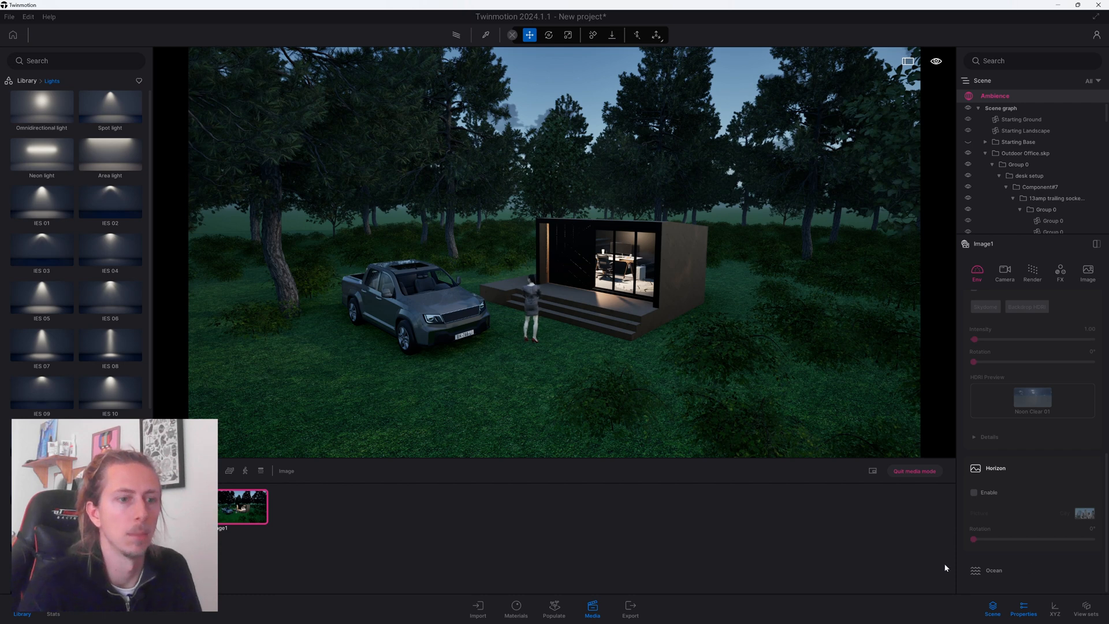
Set the focal length of the image's camera lens to 24 mm.
{"action": "left_click", "coordinate": [1004, 269]}
{"action": "scroll", "coordinate": [1022, 390], "scroll_direction": "up", "scroll_amount": 1}
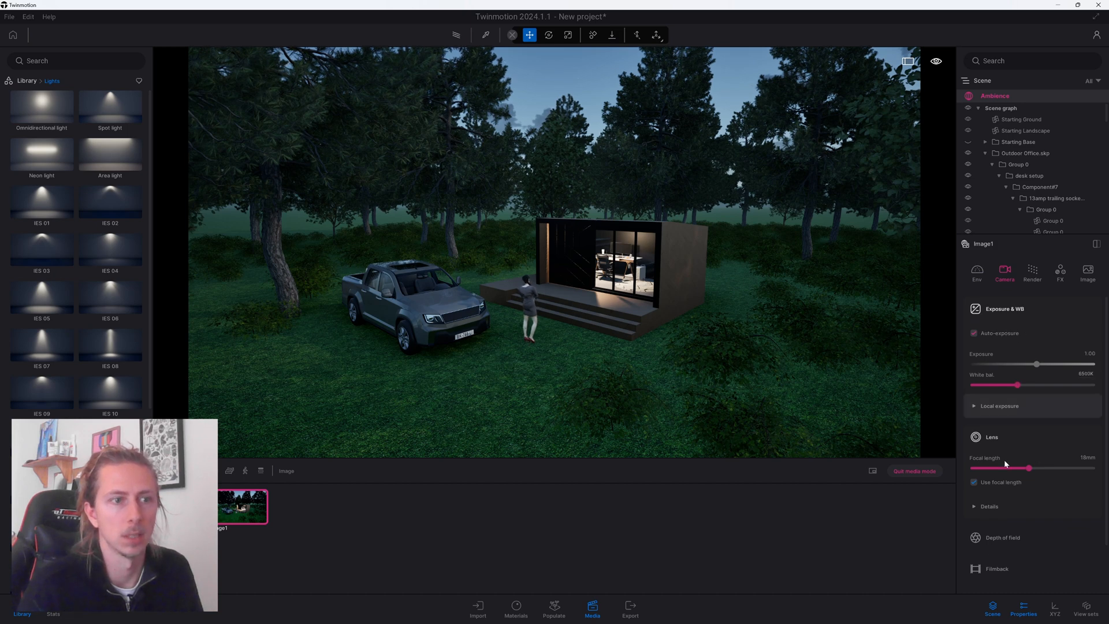
{"action": "scroll", "coordinate": [1043, 484], "scroll_direction": "down", "scroll_amount": 2}
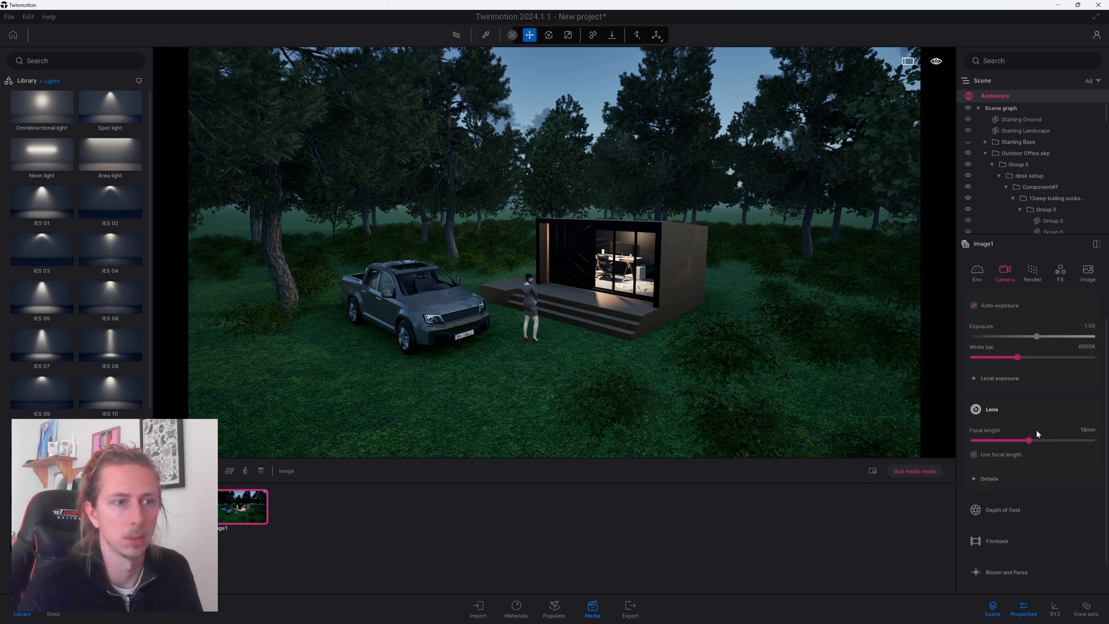
{"action": "mouse_move", "coordinate": [1029, 442]}
{"action": "left_mouse_down"}
{"action": "mouse_move", "coordinate": [992, 440]}
{"action": "mouse_move", "coordinate": [1041, 440]}
{"action": "left_mouse_up"}
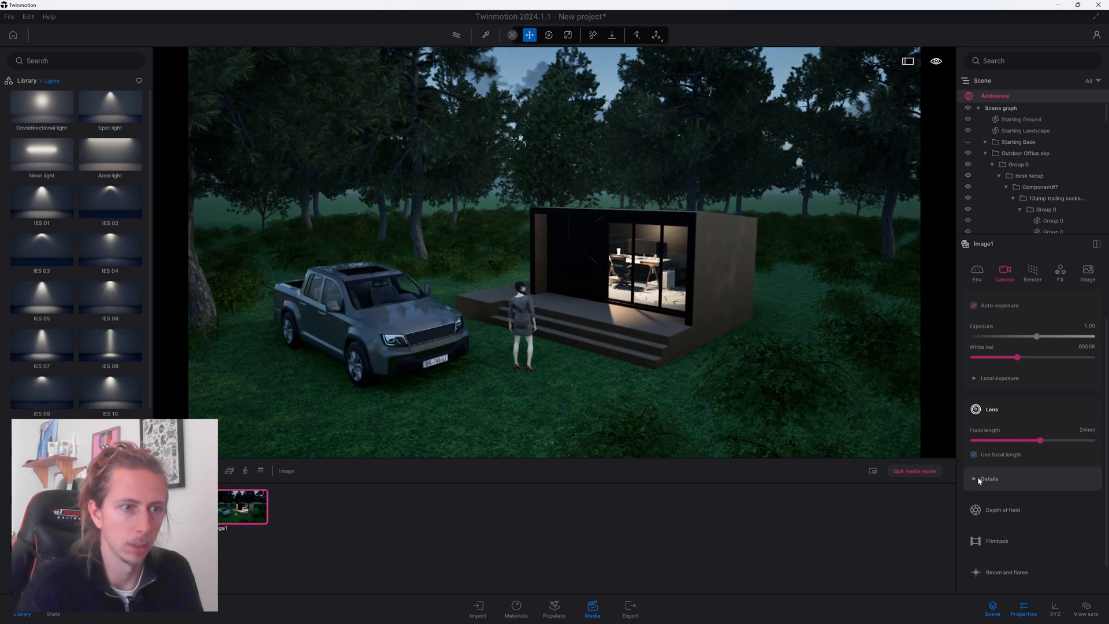
Enable depth of field for the image's camera and pick the focus on the office's dark front wall.
{"action": "left_click", "coordinate": [987, 509]}
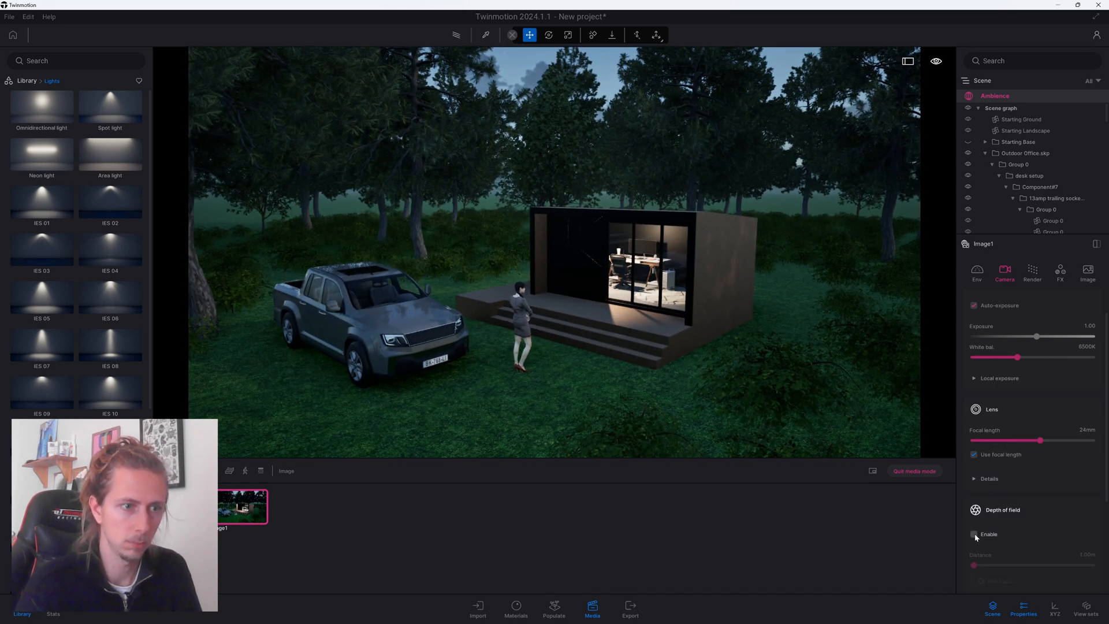
{"action": "left_click", "coordinate": [975, 535]}
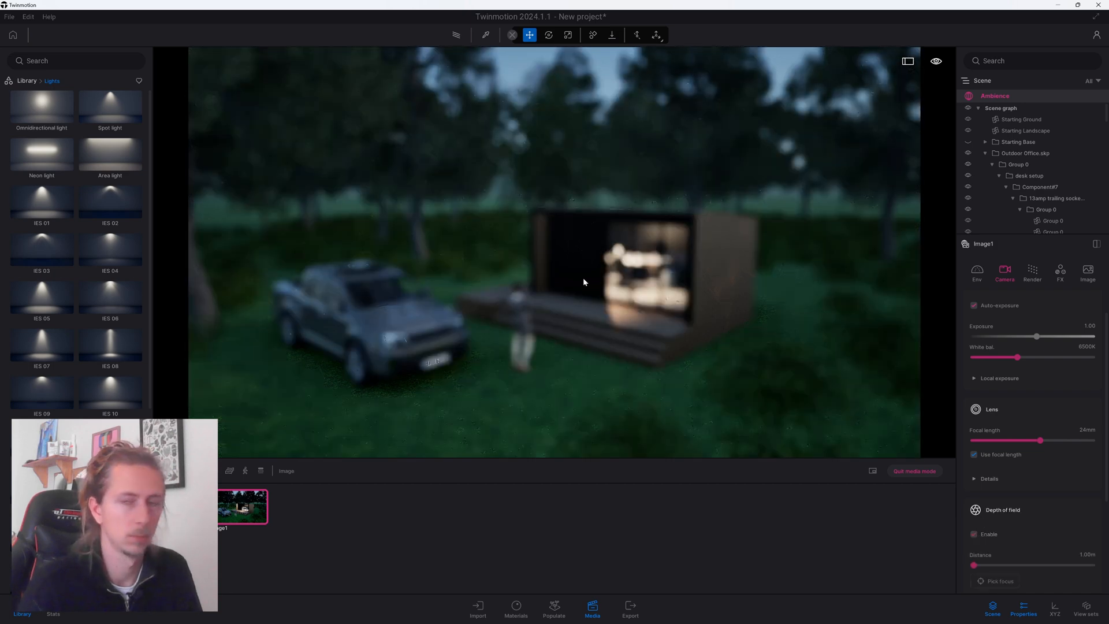
{"action": "scroll", "coordinate": [1040, 544], "scroll_direction": "down", "scroll_amount": 1}
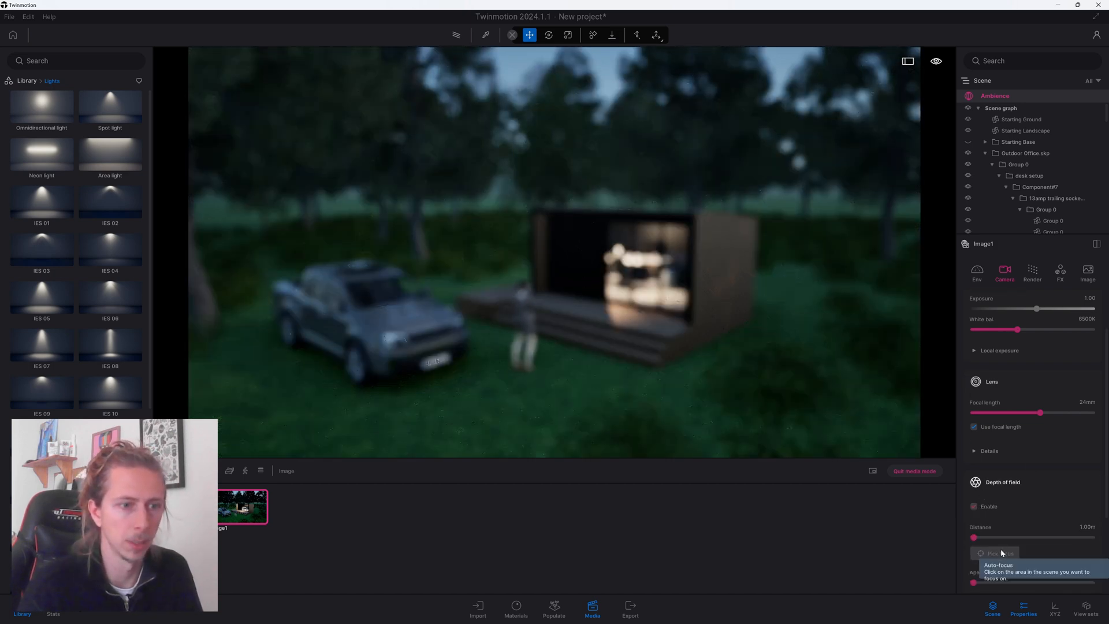
{"action": "left_click", "coordinate": [1011, 554]}
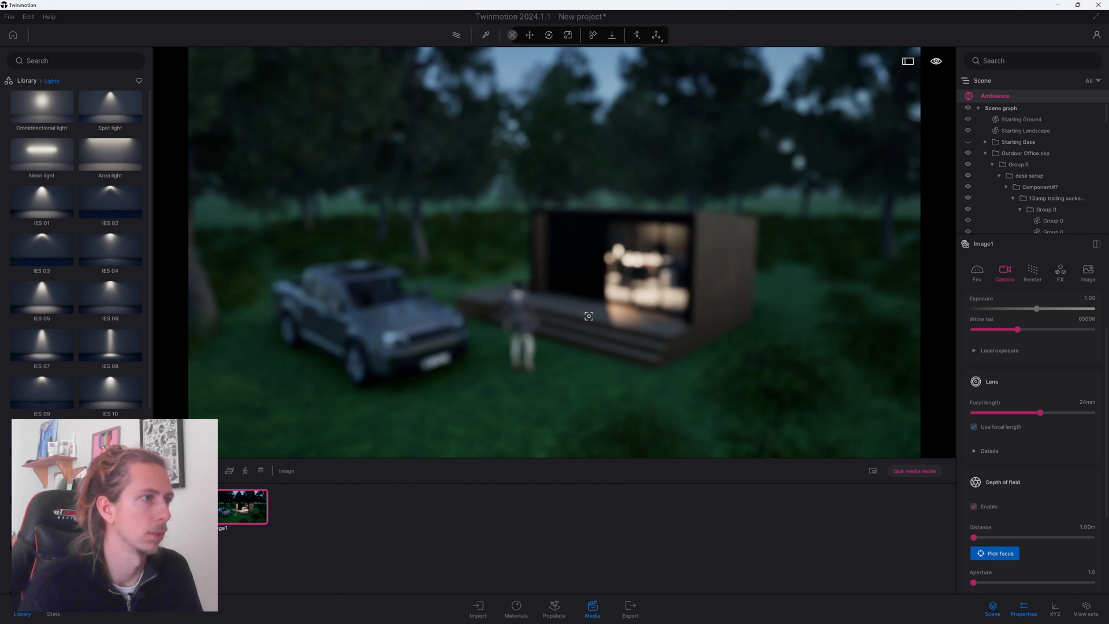
{"action": "left_click", "coordinate": [581, 265]}
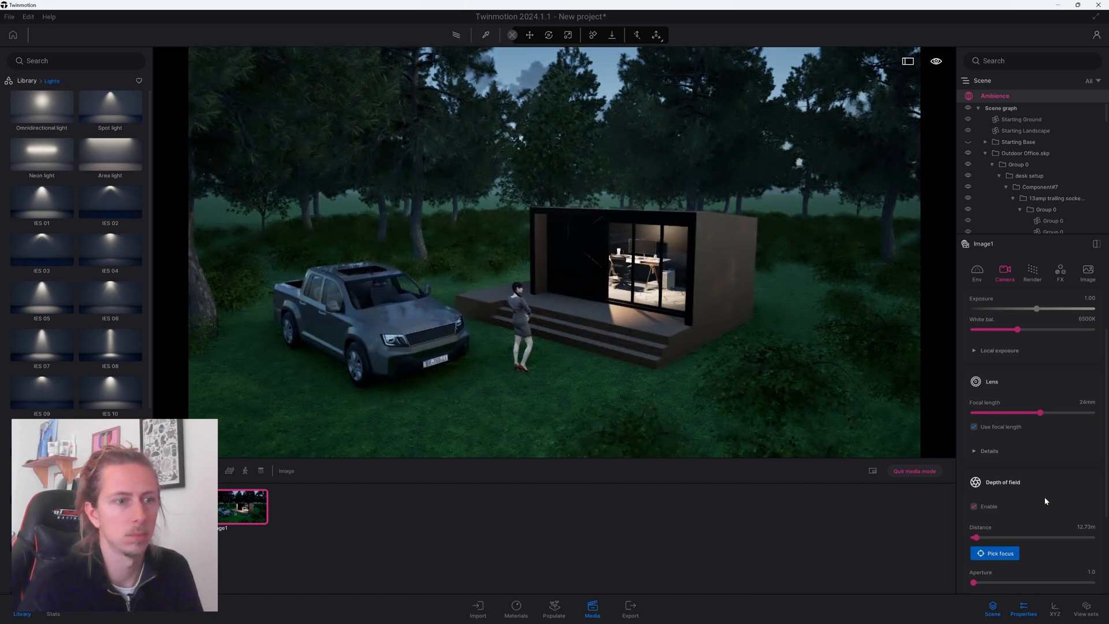
Examine the image camera's depth of field and its bloom and flares options, as well as the image's render settings.
{"action": "scroll", "coordinate": [1044, 501], "scroll_direction": "down", "scroll_amount": 1}
{"action": "scroll", "coordinate": [1049, 476], "scroll_direction": "down", "scroll_amount": 2}
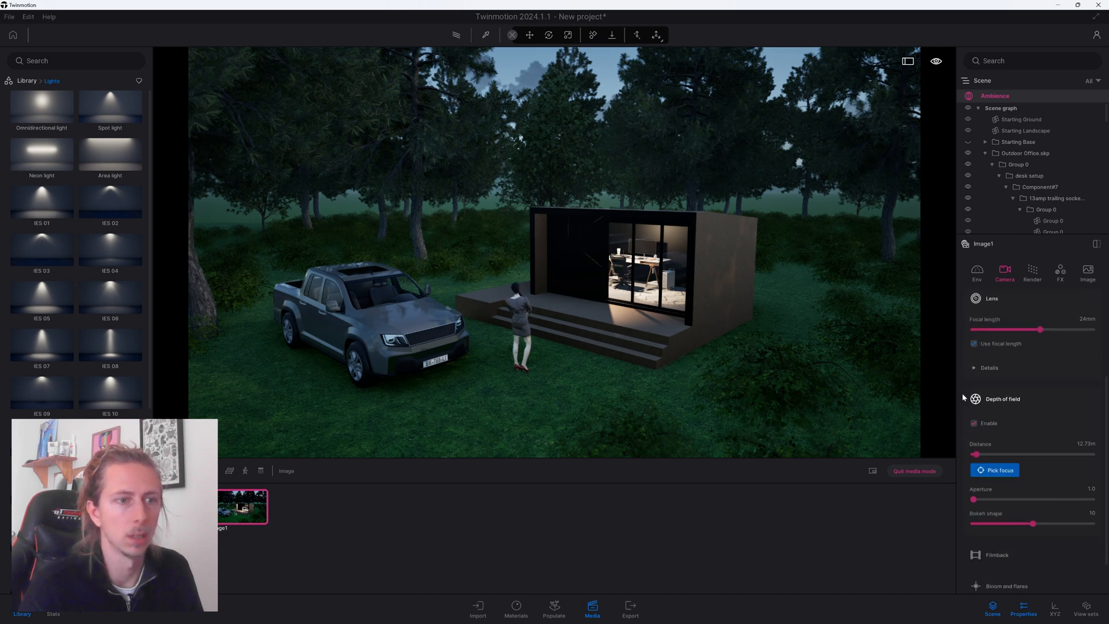
{"action": "scroll", "coordinate": [1049, 480], "scroll_direction": "down", "scroll_amount": 2}
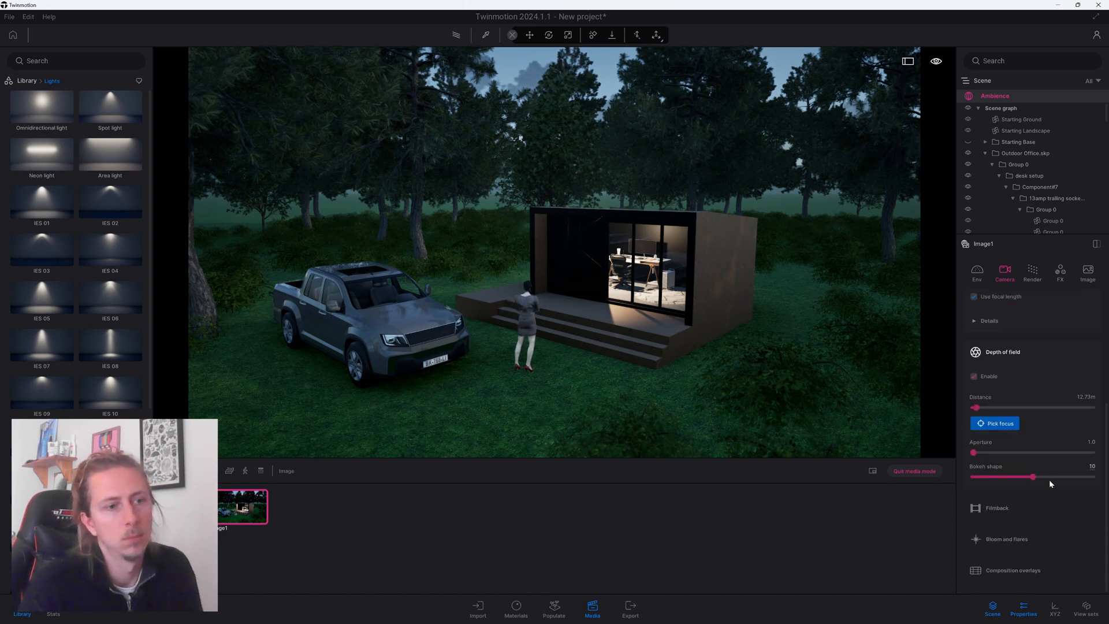
{"action": "left_click", "coordinate": [1047, 538]}
{"action": "scroll", "coordinate": [1042, 514], "scroll_direction": "down", "scroll_amount": 2}
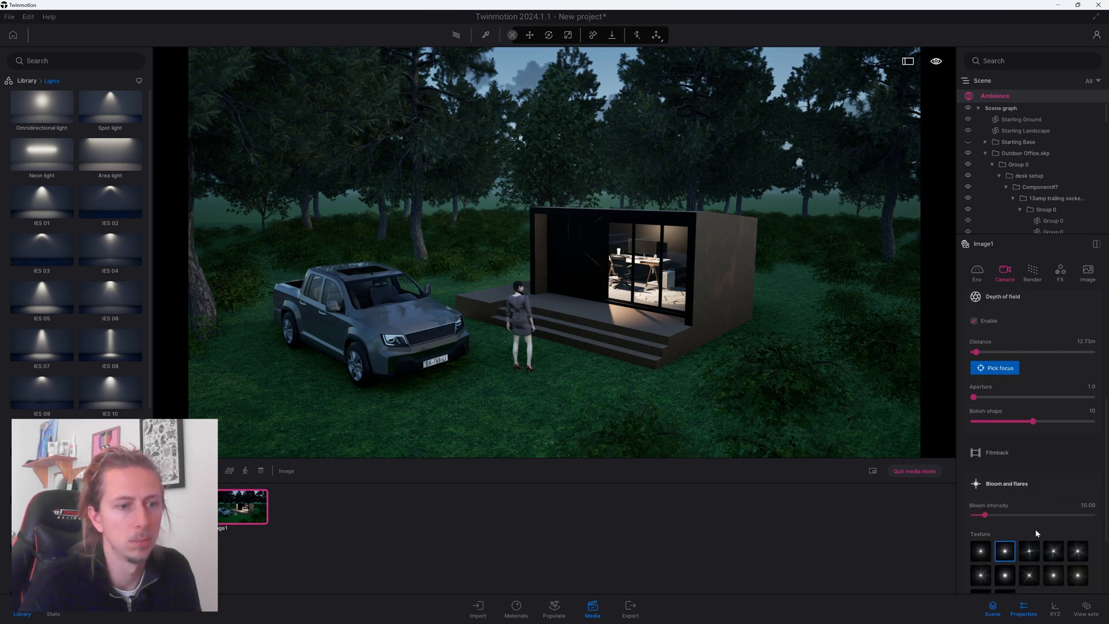
{"action": "scroll", "coordinate": [1040, 535], "scroll_direction": "down", "scroll_amount": 2}
{"action": "scroll", "coordinate": [1049, 509], "scroll_direction": "down", "scroll_amount": 1}
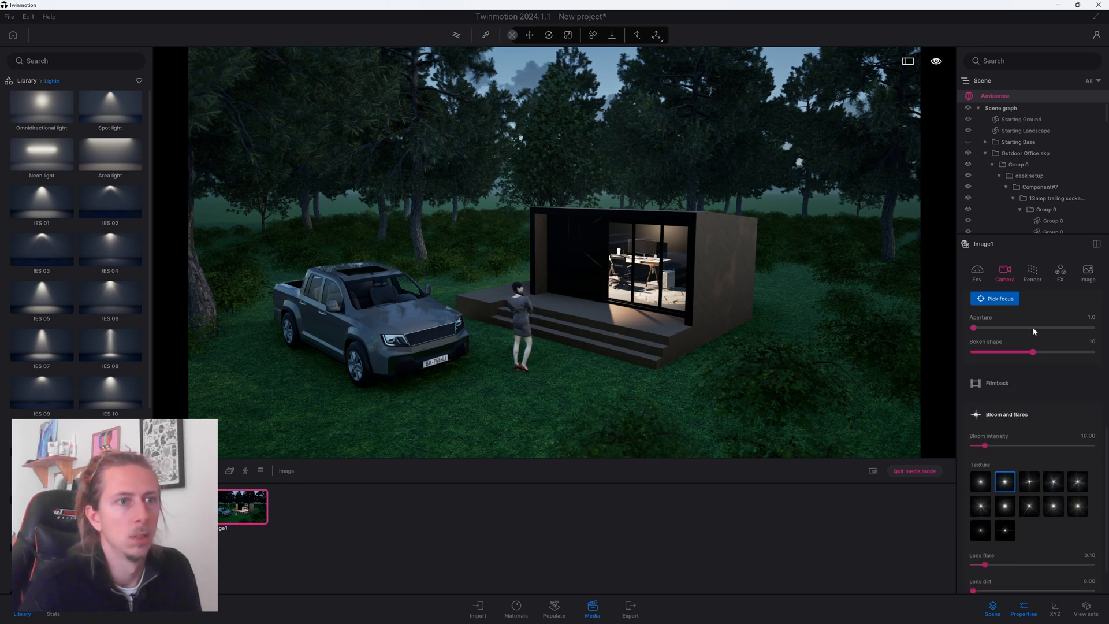
{"action": "scroll", "coordinate": [1050, 535], "scroll_direction": "down", "scroll_amount": 2}
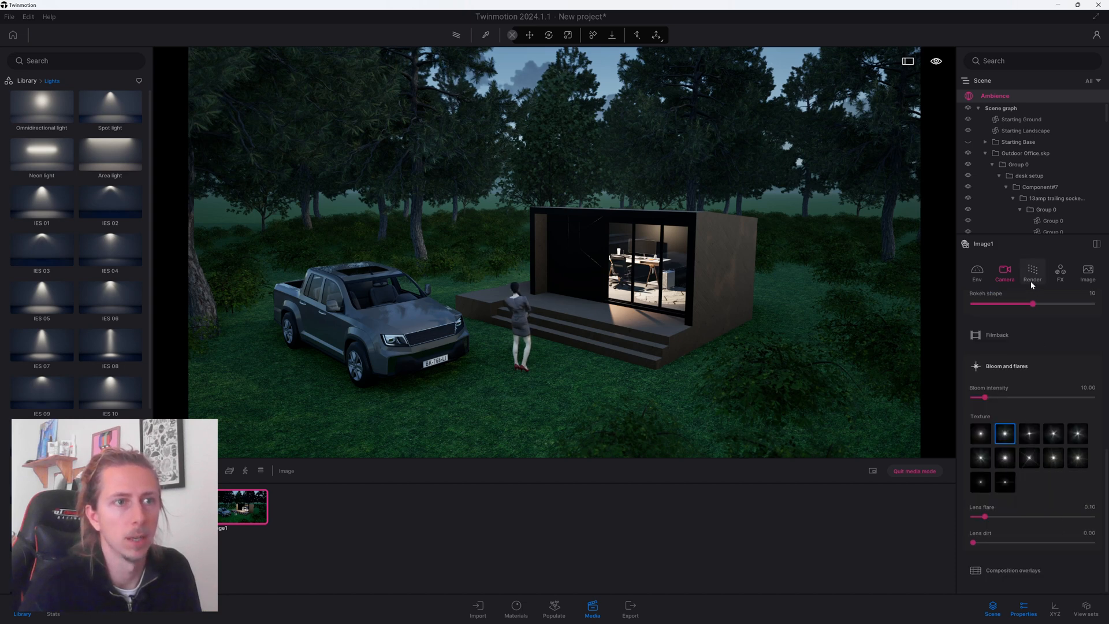
{"action": "left_click", "coordinate": [1032, 272]}
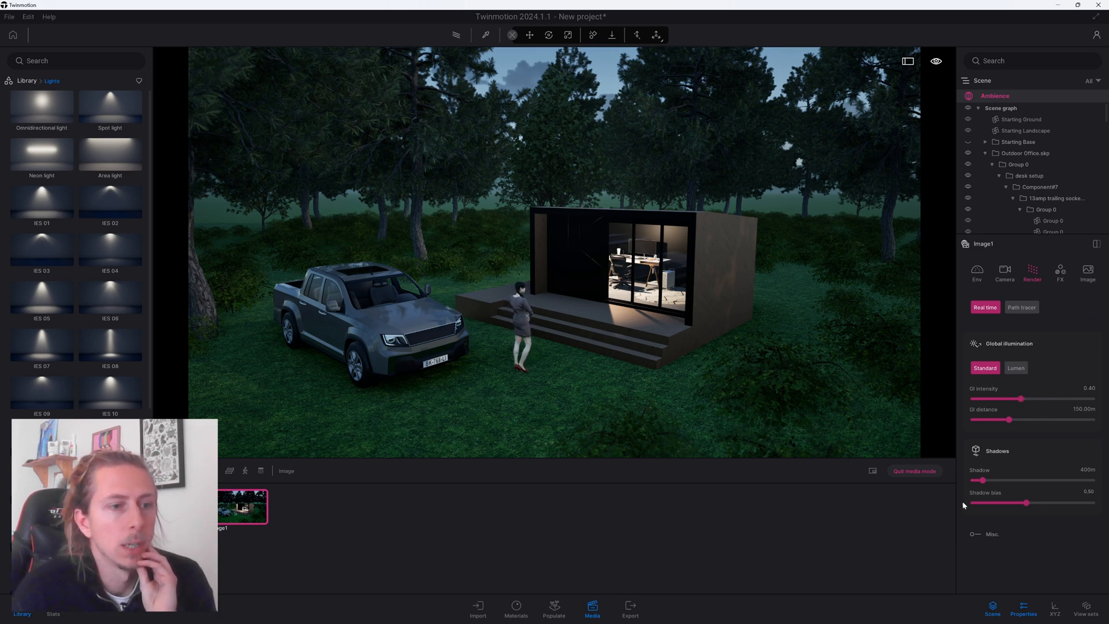
Try the Blueprint 1 and Cross Stitch filters in the image's FX color grading.
{"action": "left_click", "coordinate": [1060, 276]}
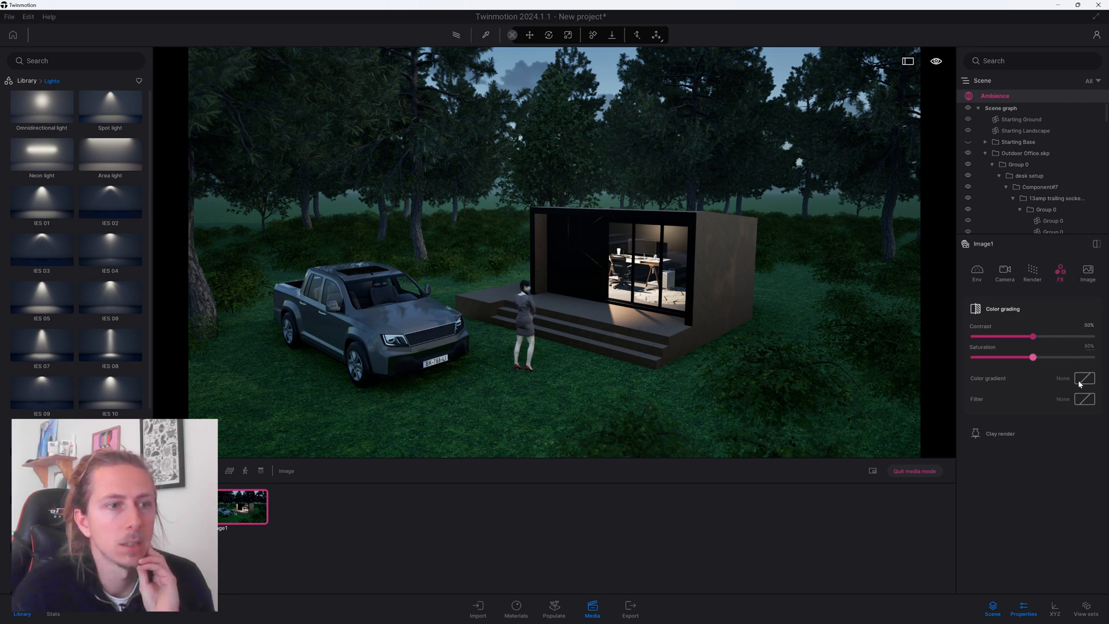
{"action": "left_click", "coordinate": [1081, 400]}
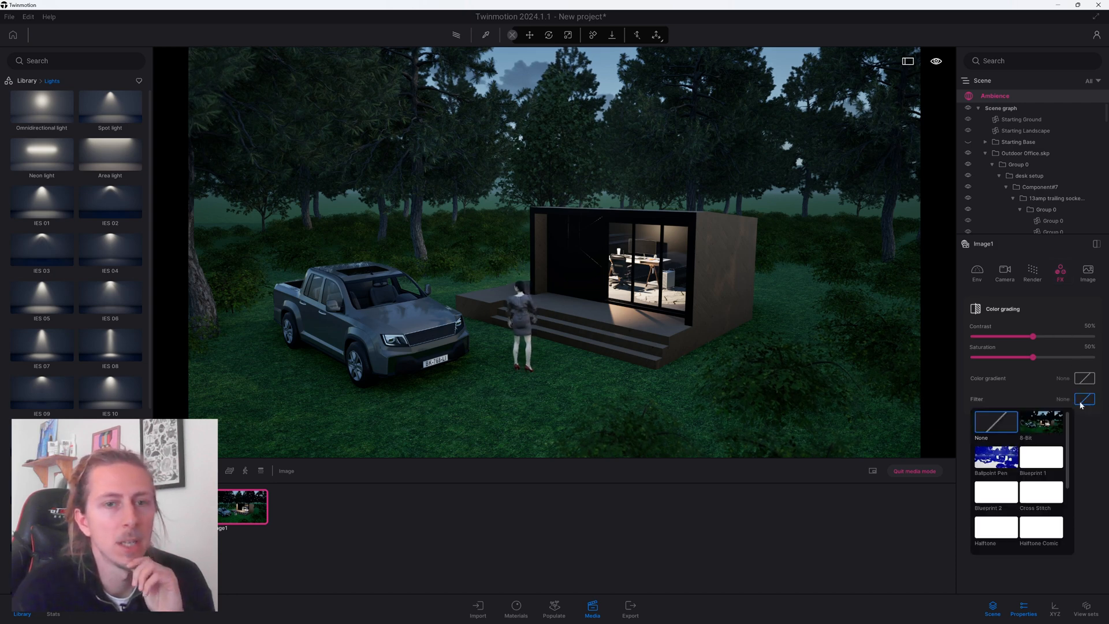
{"action": "left_click", "coordinate": [1038, 460]}
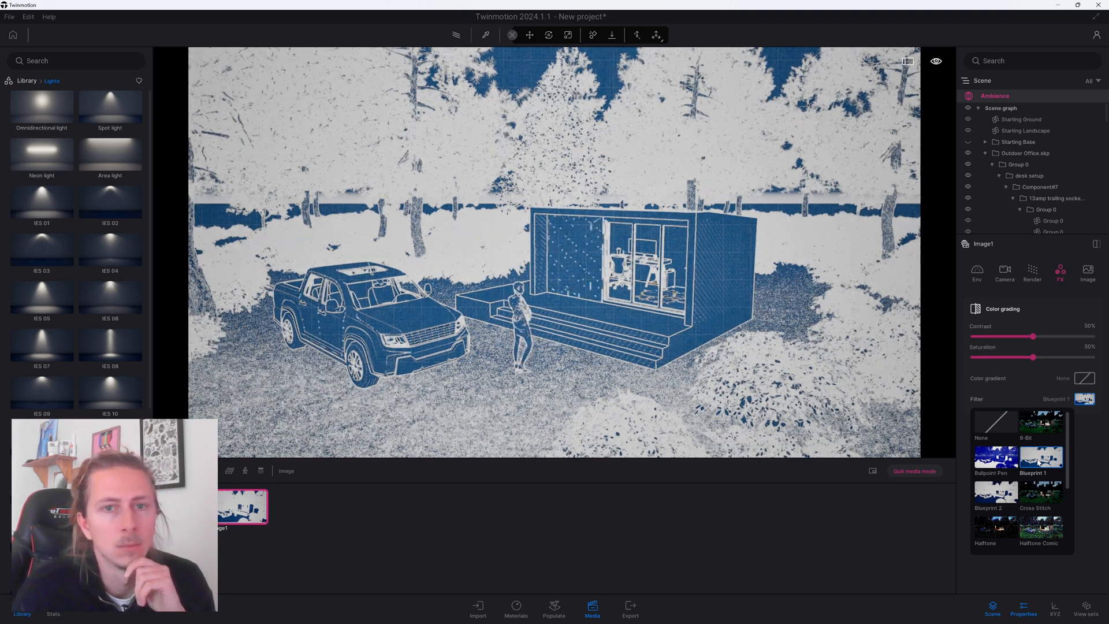
{"action": "left_click", "coordinate": [1035, 498]}
Try the Hidden Line 1, Hidden Line 2 and Line Regular filters on the image, ending on Hidden Line 2.
{"action": "scroll", "coordinate": [1045, 493], "scroll_direction": "down", "scroll_amount": 2}
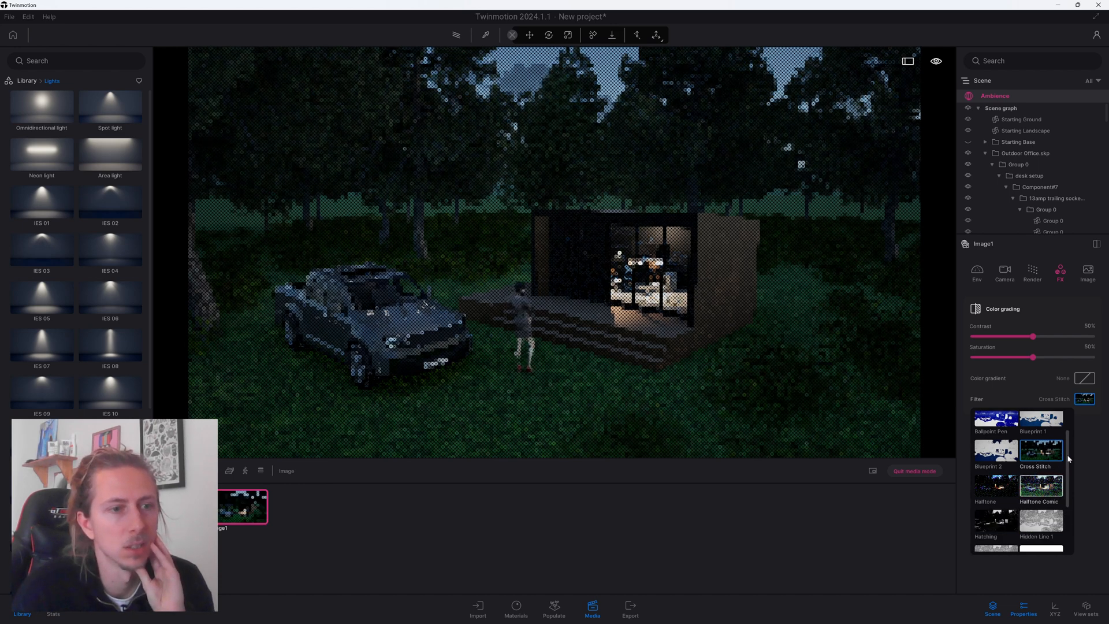
{"action": "scroll", "coordinate": [1069, 484], "scroll_direction": "down", "scroll_amount": 5}
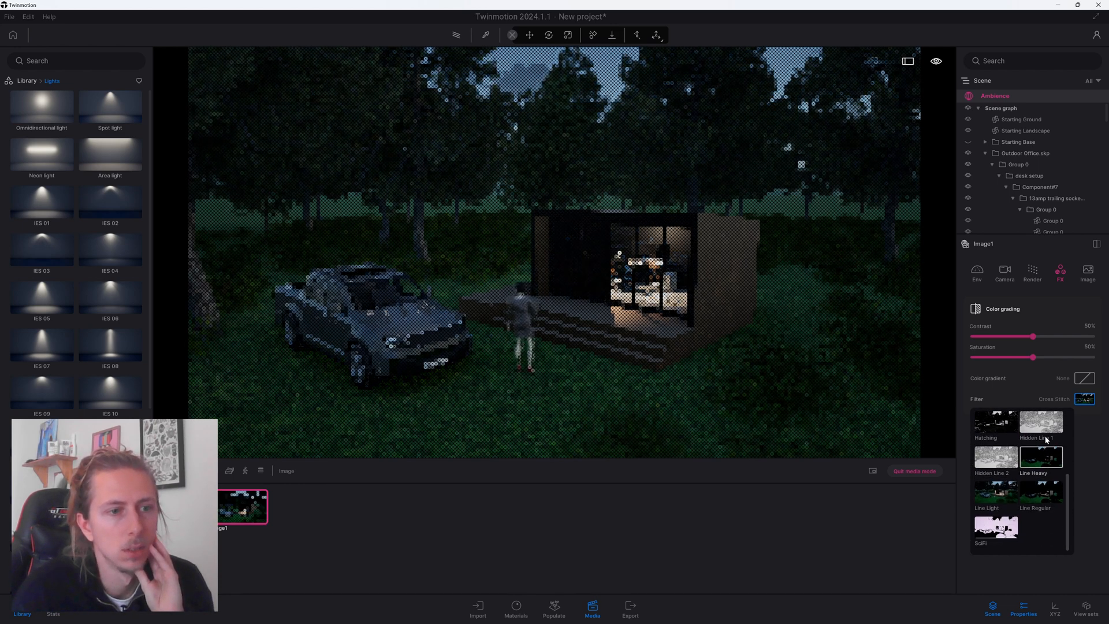
{"action": "left_click", "coordinate": [1048, 431]}
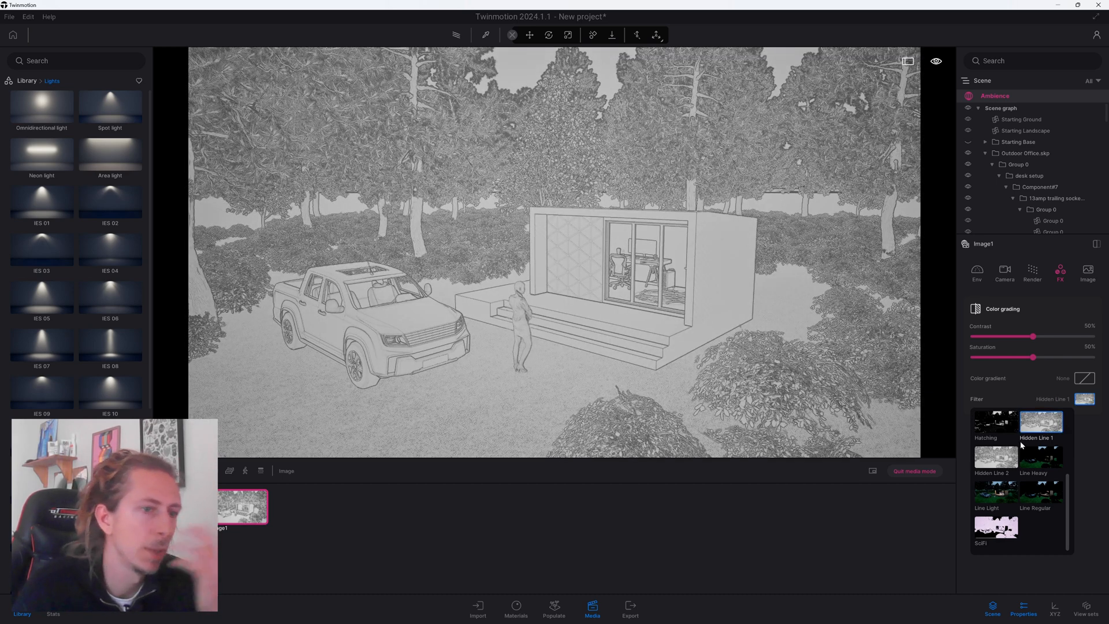
{"action": "left_click", "coordinate": [1010, 460]}
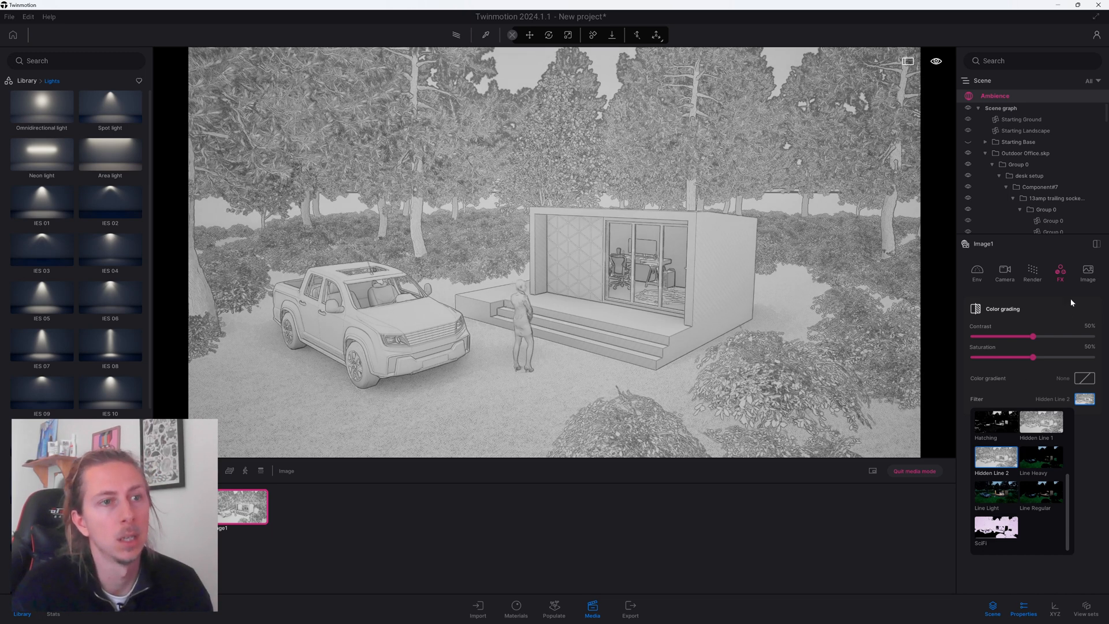
{"action": "left_click", "coordinate": [1025, 500]}
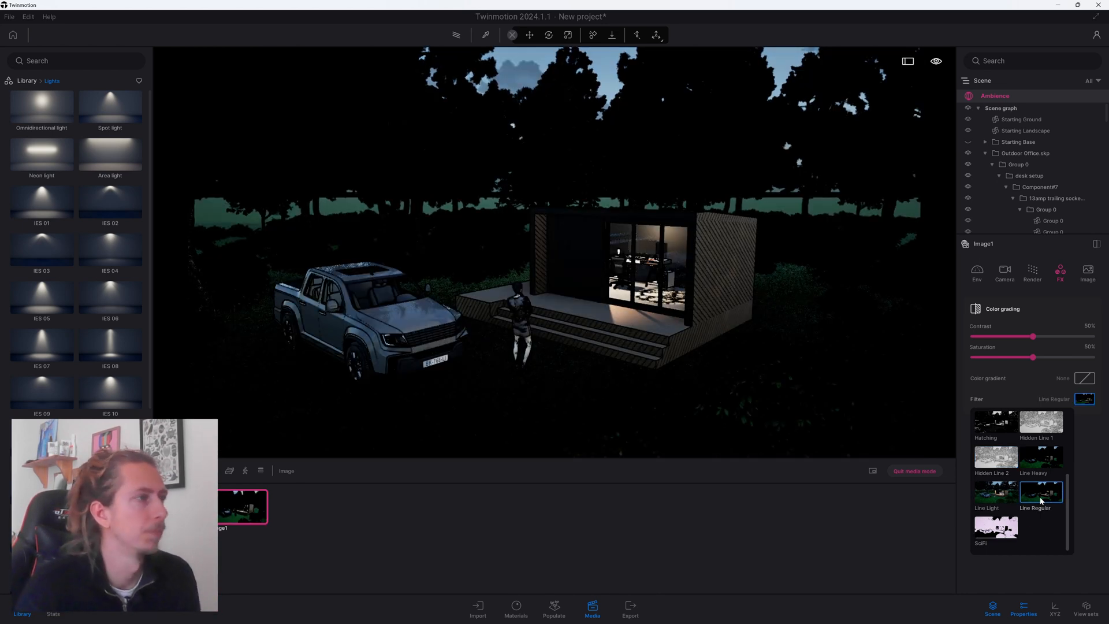
{"action": "left_click", "coordinate": [1001, 466]}
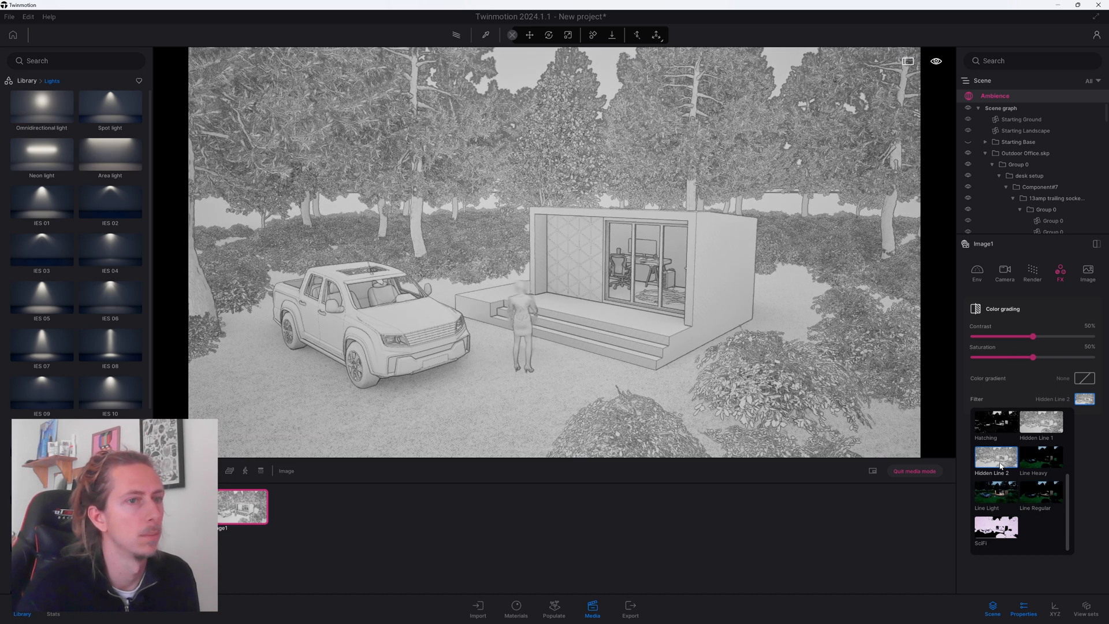
Reset the image's filter to None.
{"action": "scroll", "coordinate": [1067, 400], "scroll_direction": "up", "scroll_amount": 3}
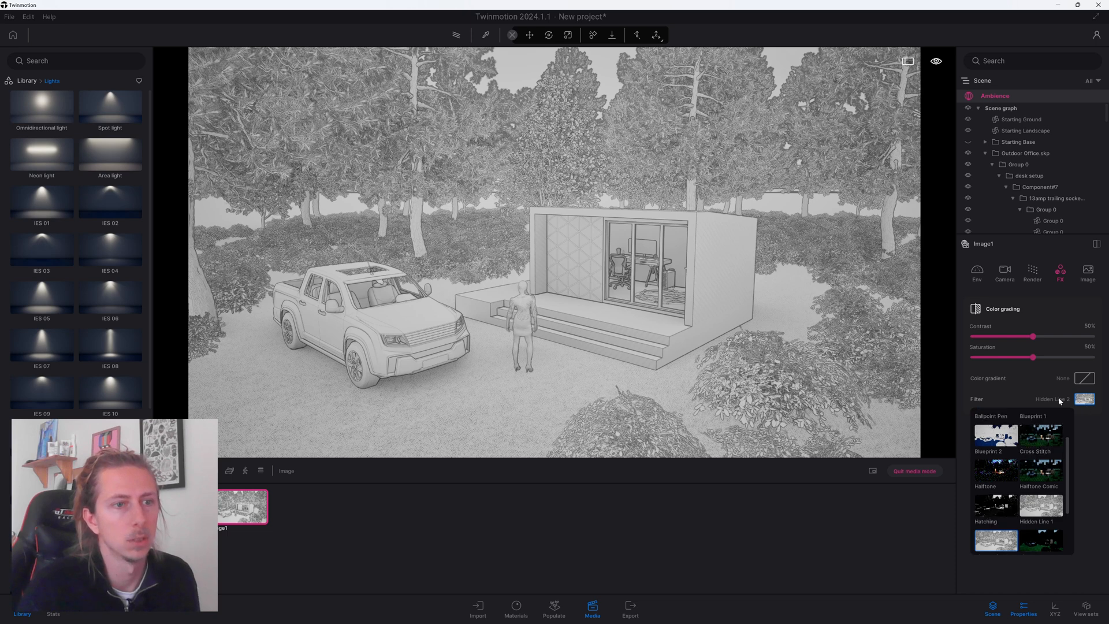
{"action": "left_click", "coordinate": [964, 396]}
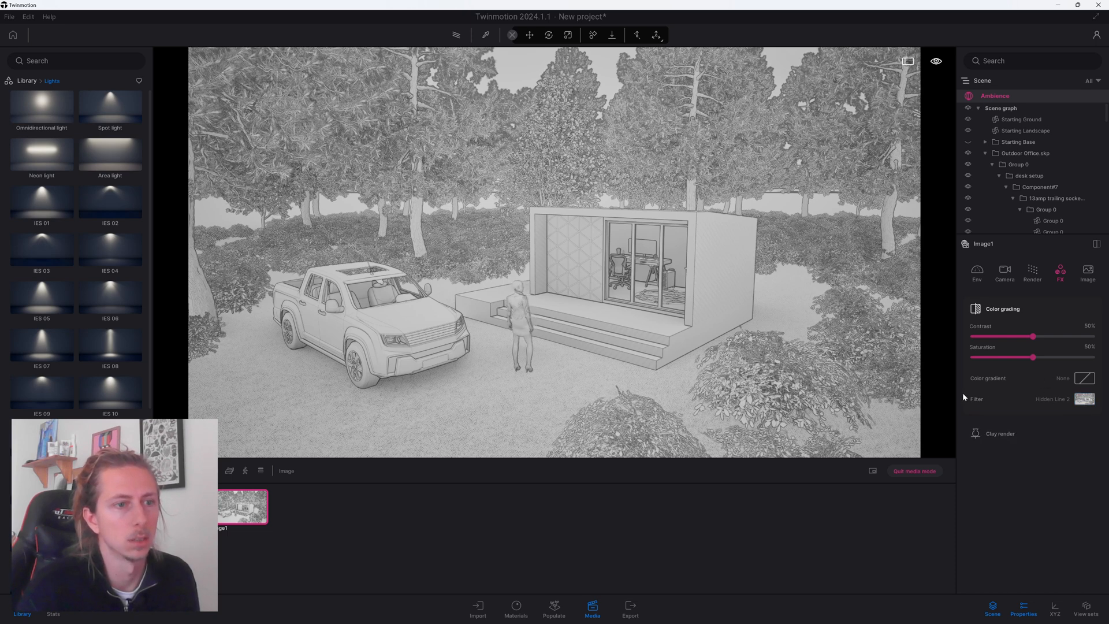
{"action": "left_click", "coordinate": [1083, 403]}
{"action": "left_click", "coordinate": [1080, 399]}
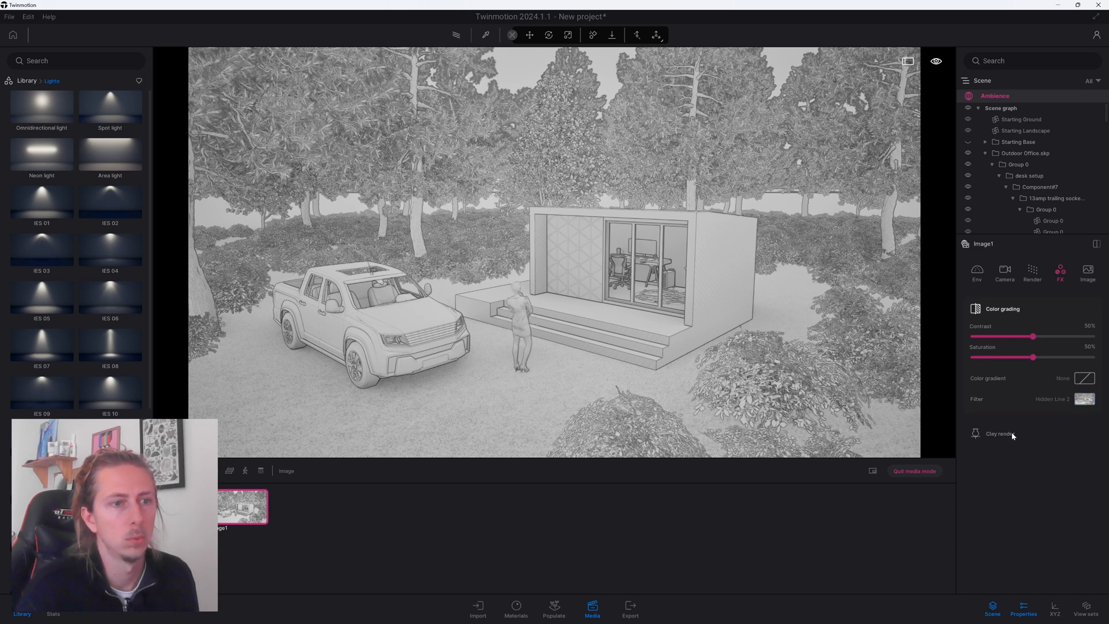
{"action": "left_click", "coordinate": [1080, 398]}
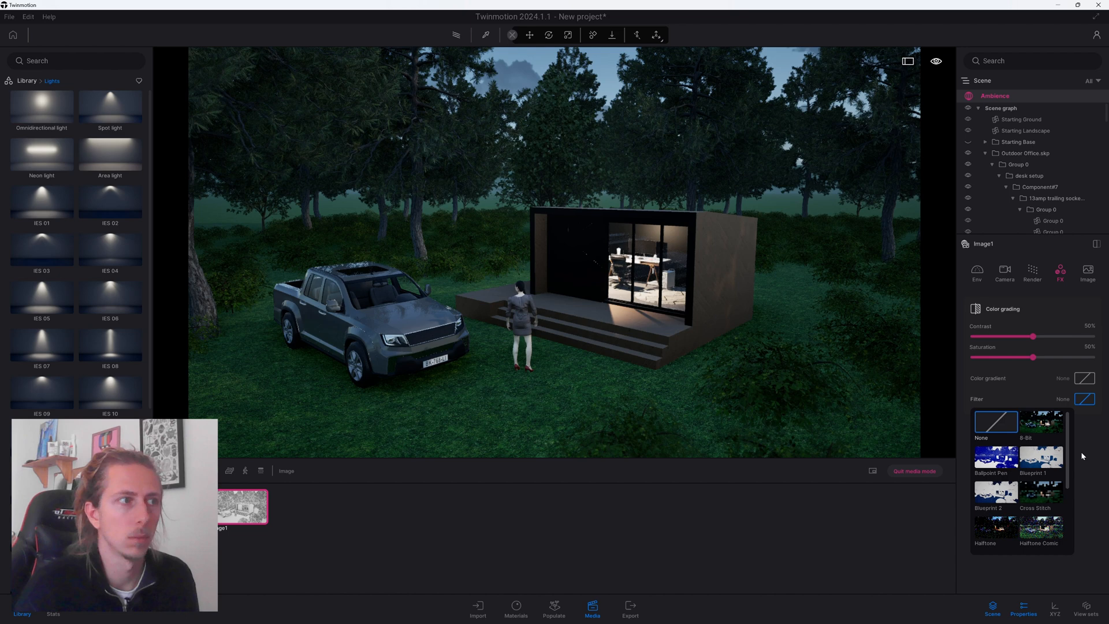
{"action": "left_click", "coordinate": [1083, 456]}
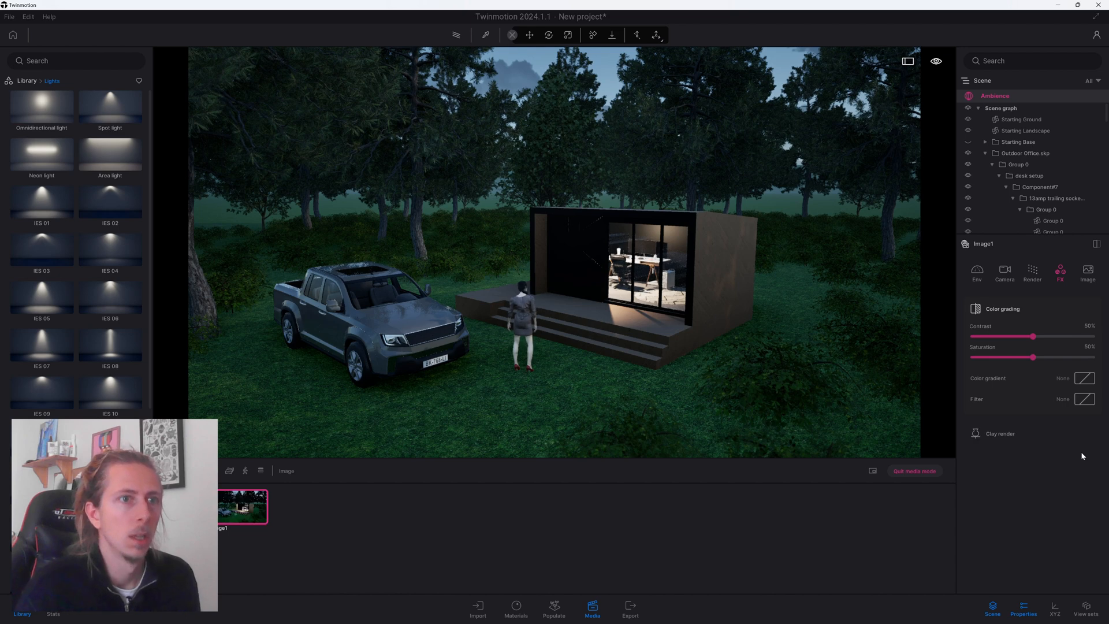
Examine the image's roll angle and output format settings, including the additional details.
{"action": "left_click", "coordinate": [1086, 272]}
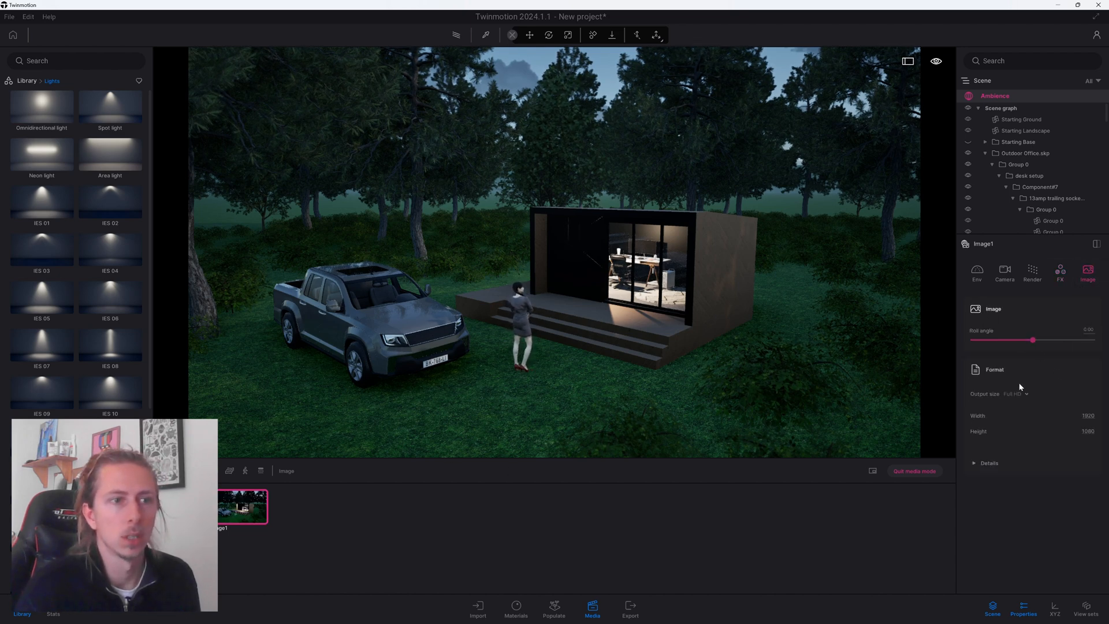
{"action": "left_click", "coordinate": [988, 462]}
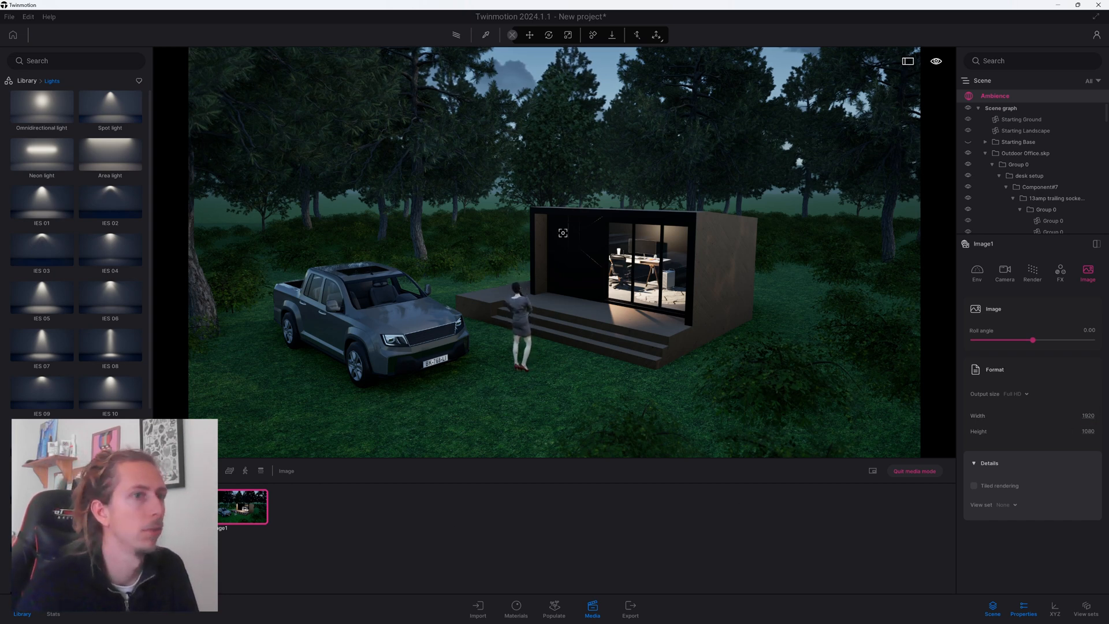
Create a second image from an elevated view looking down on the pickup and the side and roof of the office.
{"action": "left_click", "coordinate": [773, 317]}
{"action": "right_click_drag", "start_coordinate": [670, 325], "coordinate": [739, 257]}
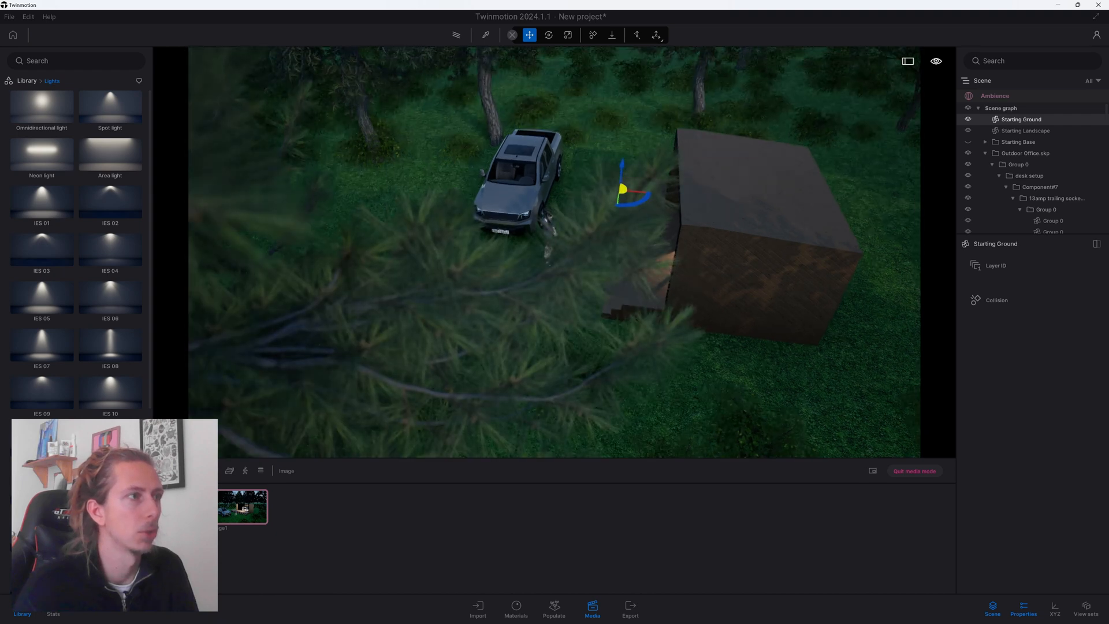
{"action": "middle_click_drag", "start_coordinate": [739, 257], "coordinate": [721, 285]}
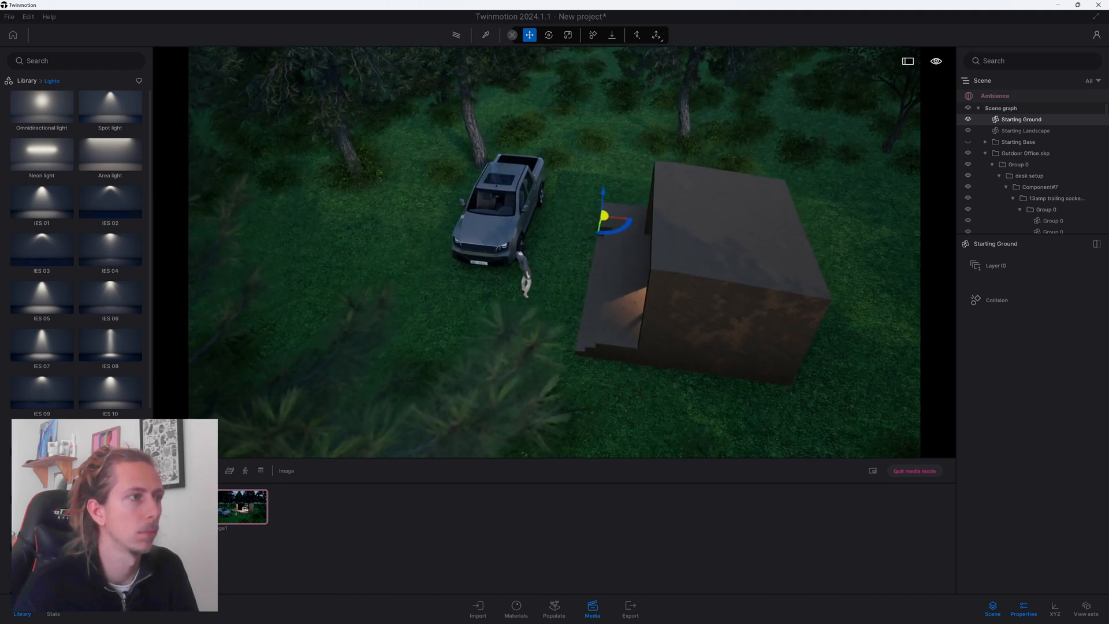
{"action": "middle_click_drag", "start_coordinate": [587, 252], "coordinate": [596, 242]}
{"action": "left_click", "coordinate": [679, 137]}
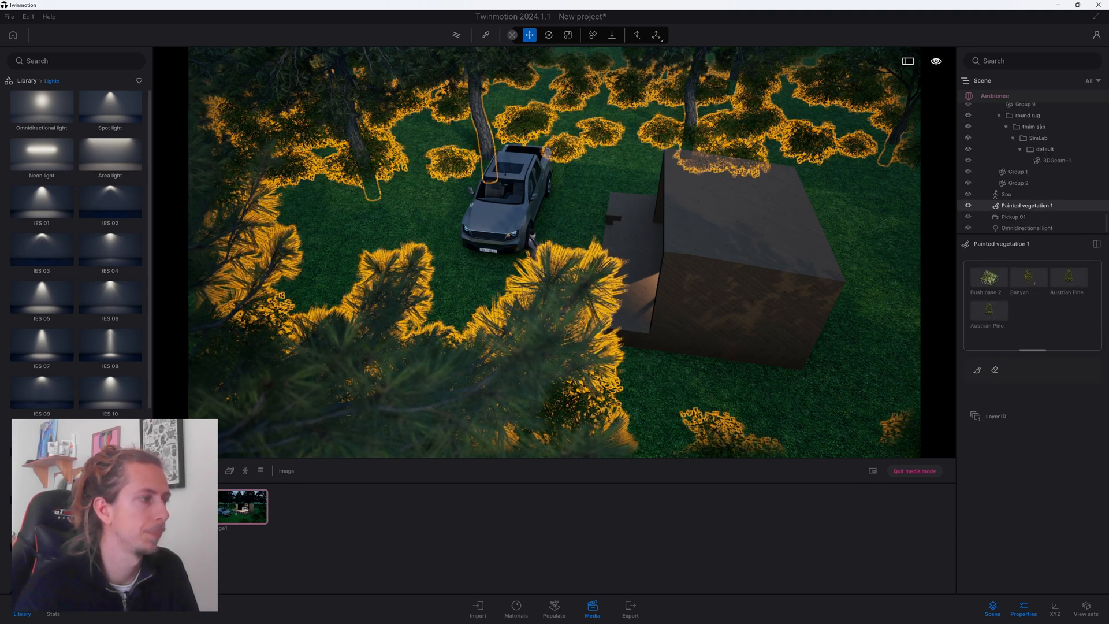
{"action": "left_click", "coordinate": [182, 506]}
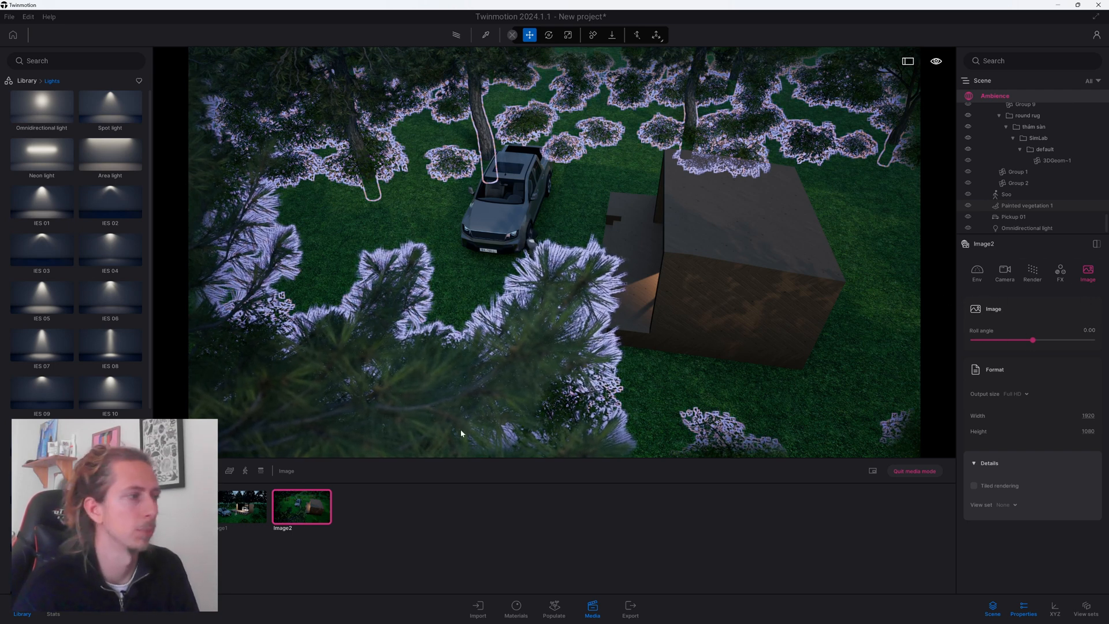
Compare the views of Image1 and Image2, clearing the scene object selection and ending on Image2.
{"action": "left_click", "coordinate": [245, 516]}
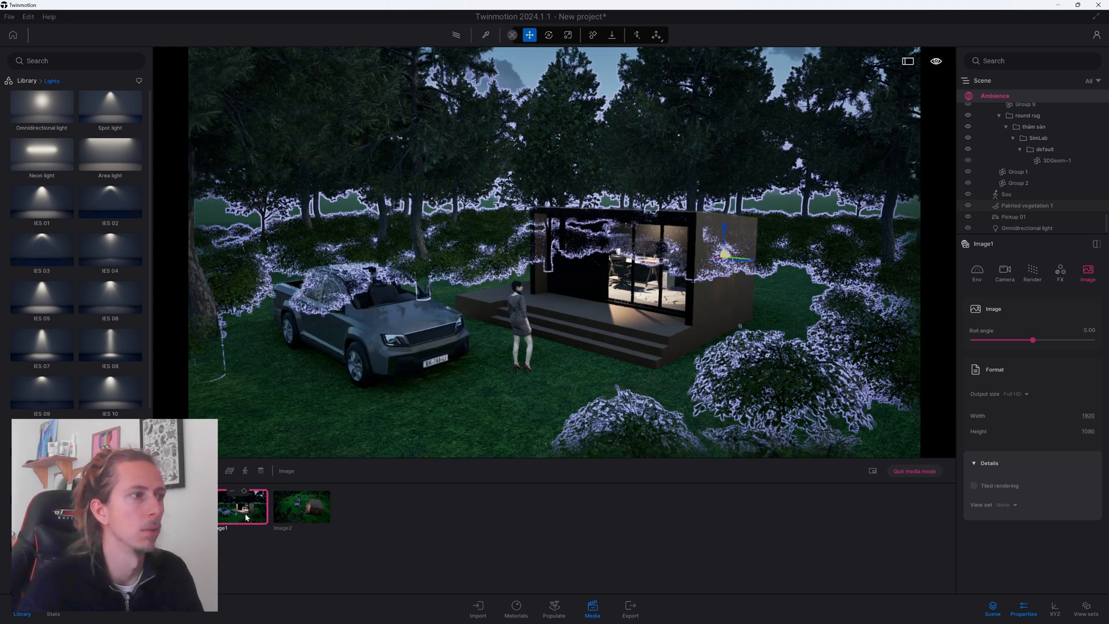
{"action": "left_click", "coordinate": [293, 522]}
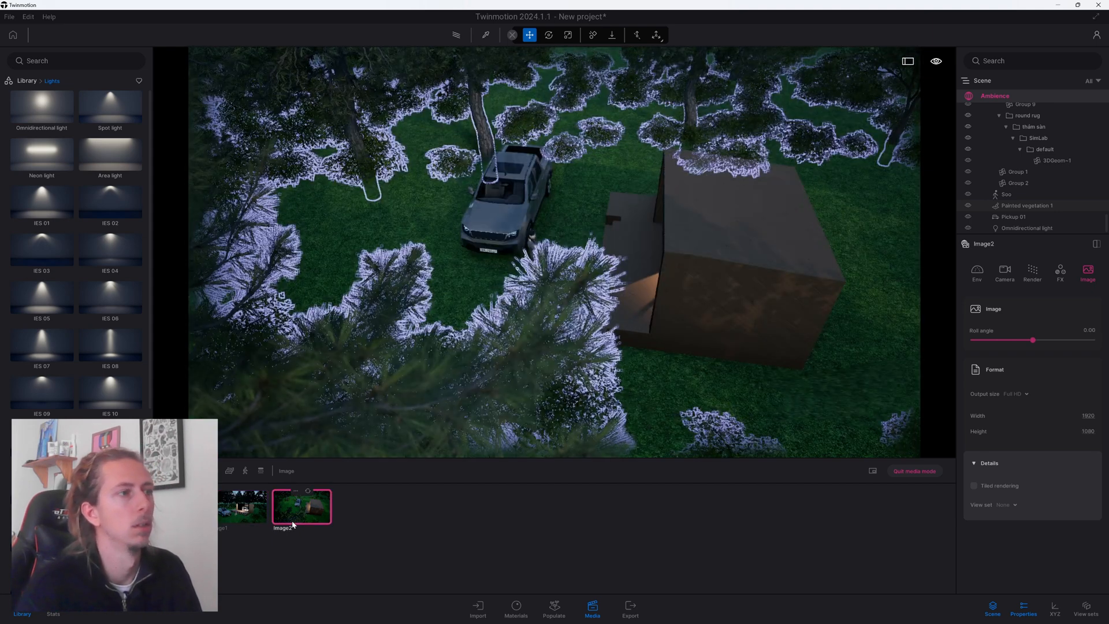
{"action": "left_click", "coordinate": [701, 380]}
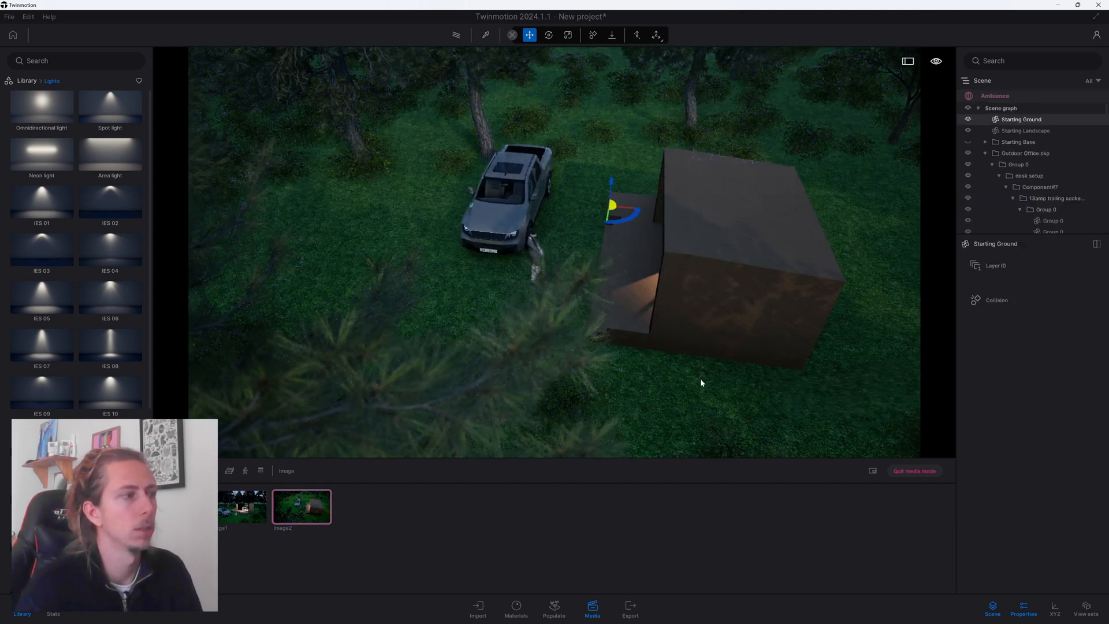
{"action": "key", "text": "Escape"}
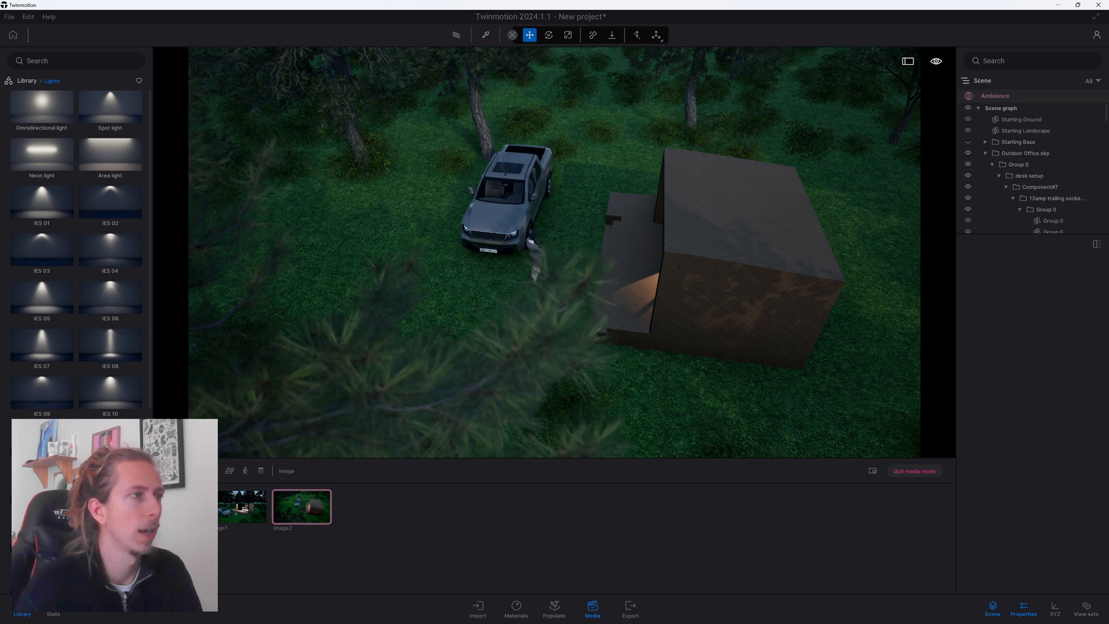
{"action": "left_click", "coordinate": [198, 471]}
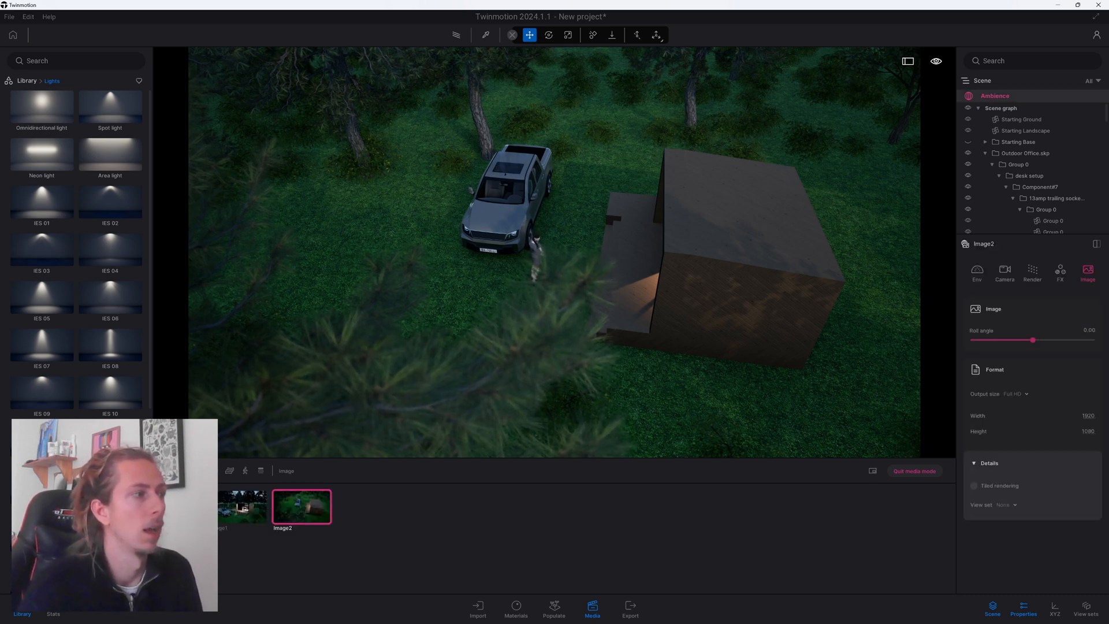
{"action": "left_click", "coordinate": [251, 521]}
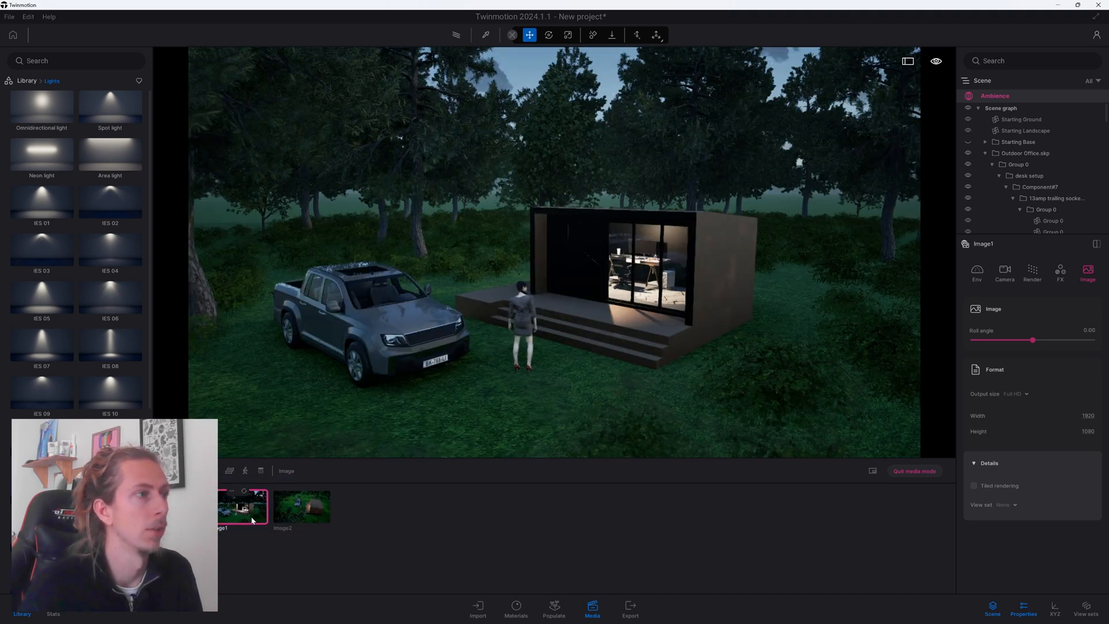
{"action": "left_click", "coordinate": [310, 519]}
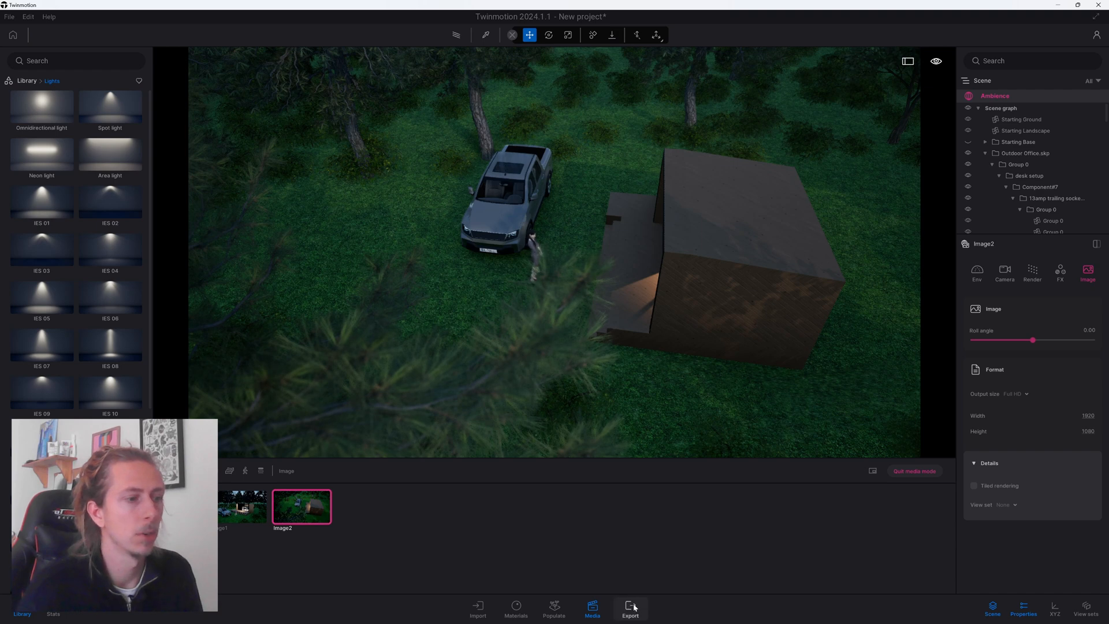
Set up a local image export with Image1 and Image2 as the selected media.
{"action": "left_click", "coordinate": [631, 609]}
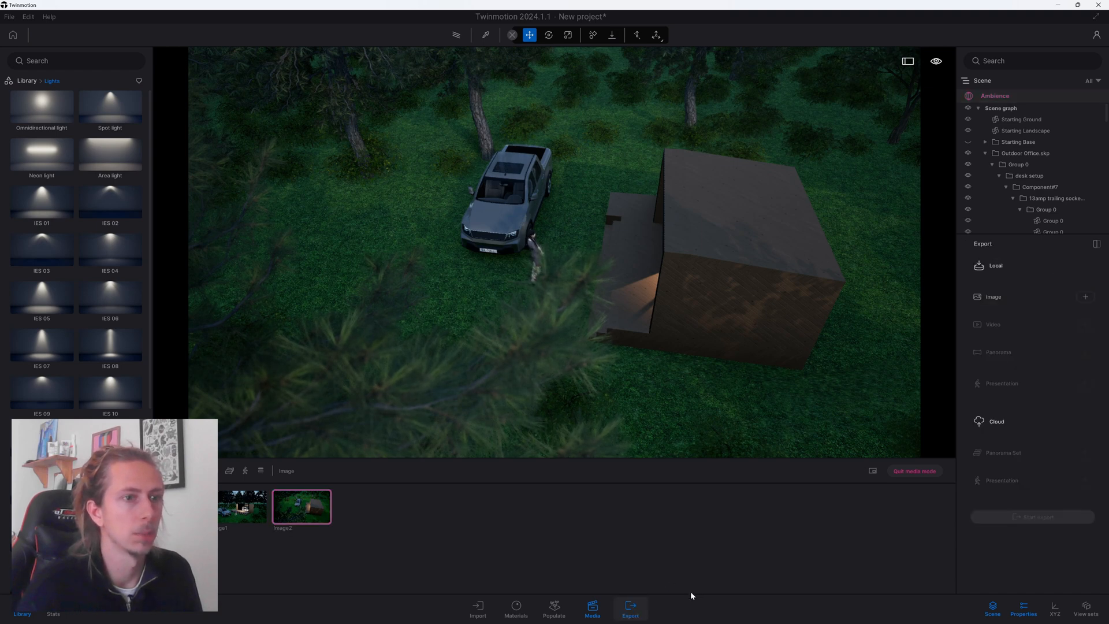
{"action": "left_click", "coordinate": [1087, 297]}
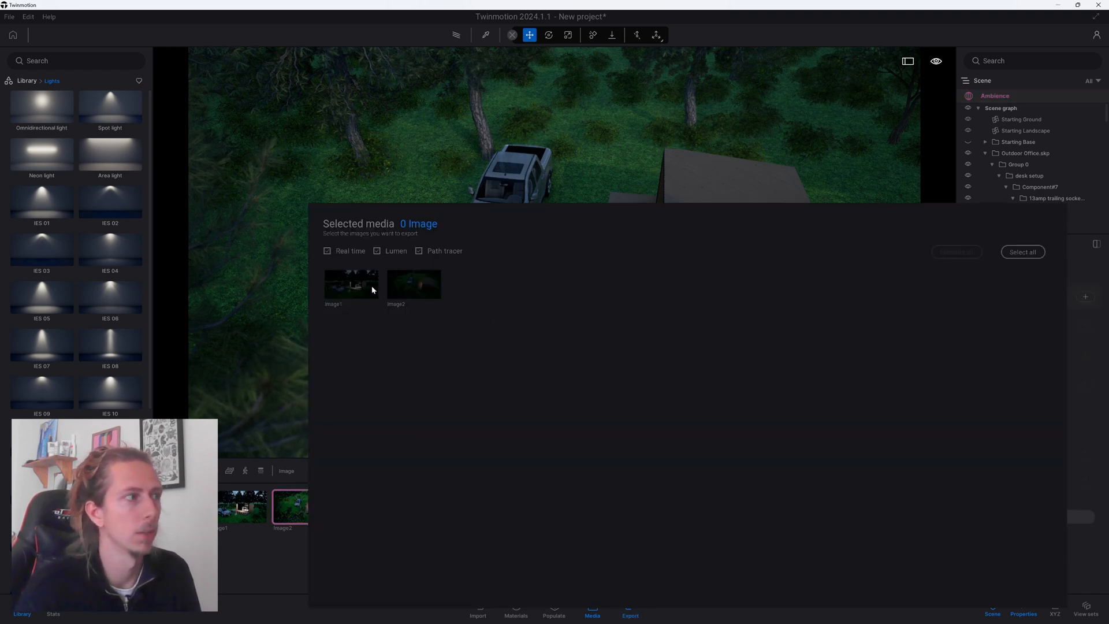
{"action": "left_click", "coordinate": [372, 288]}
{"action": "left_click", "coordinate": [416, 288]}
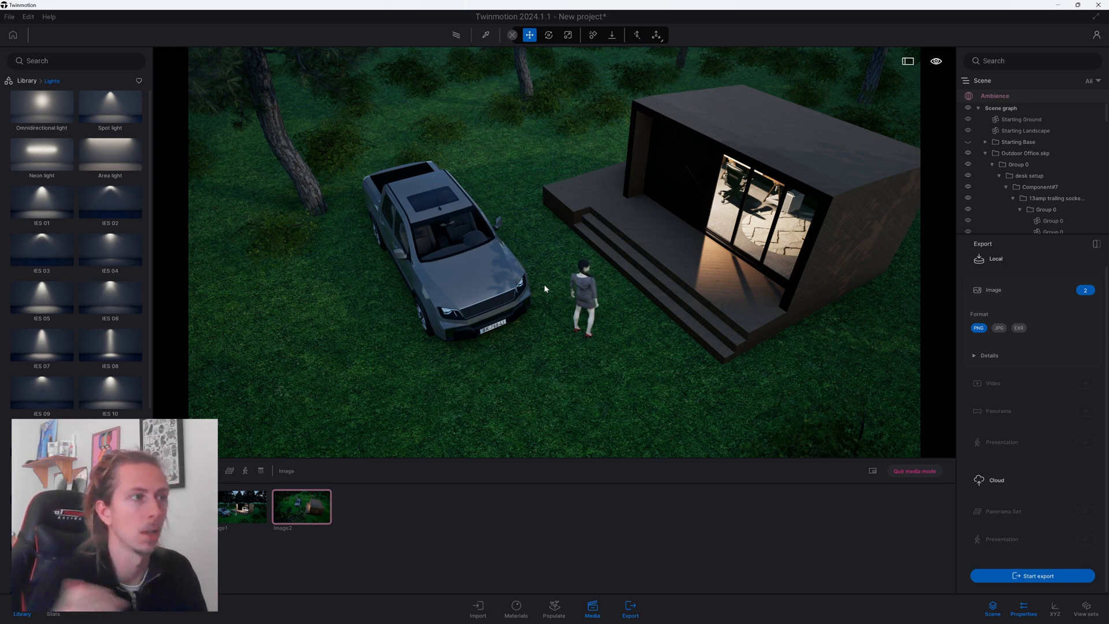
{"action": "scroll", "coordinate": [592, 266], "scroll_direction": "down", "scroll_amount": 3}
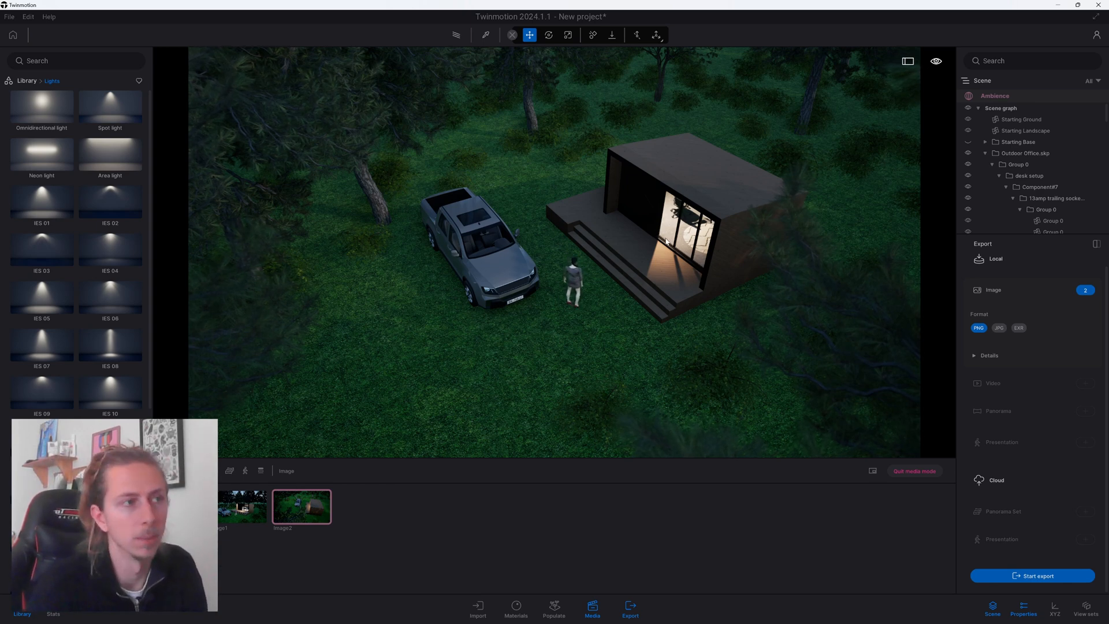
{"action": "scroll", "coordinate": [664, 245], "scroll_direction": "up", "scroll_amount": 3}
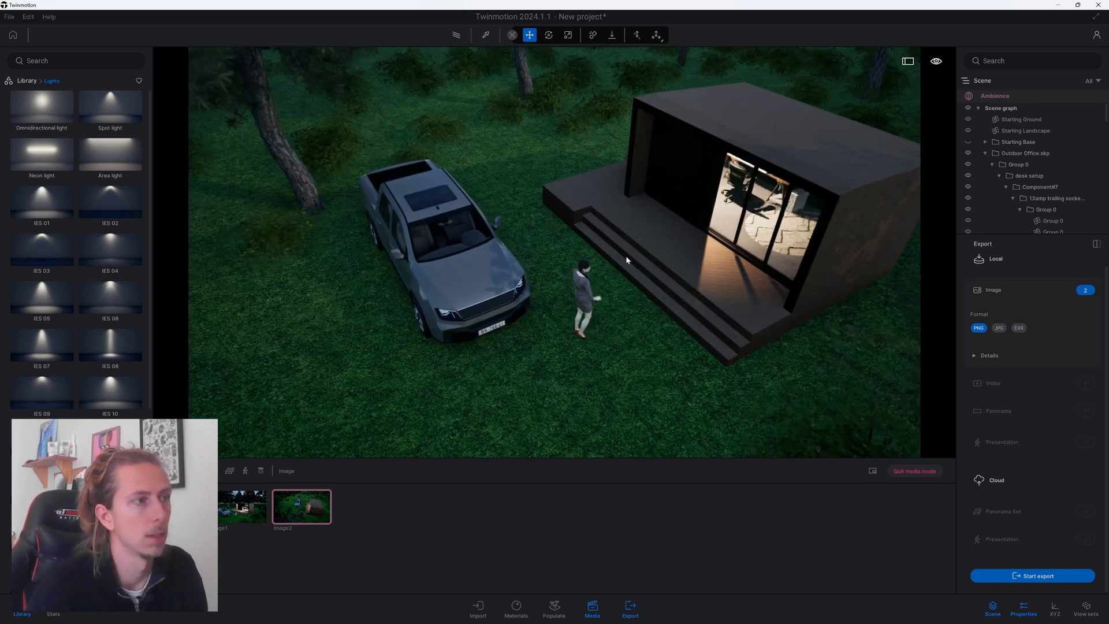
{"action": "scroll", "coordinate": [625, 255], "scroll_direction": "up", "scroll_amount": 2}
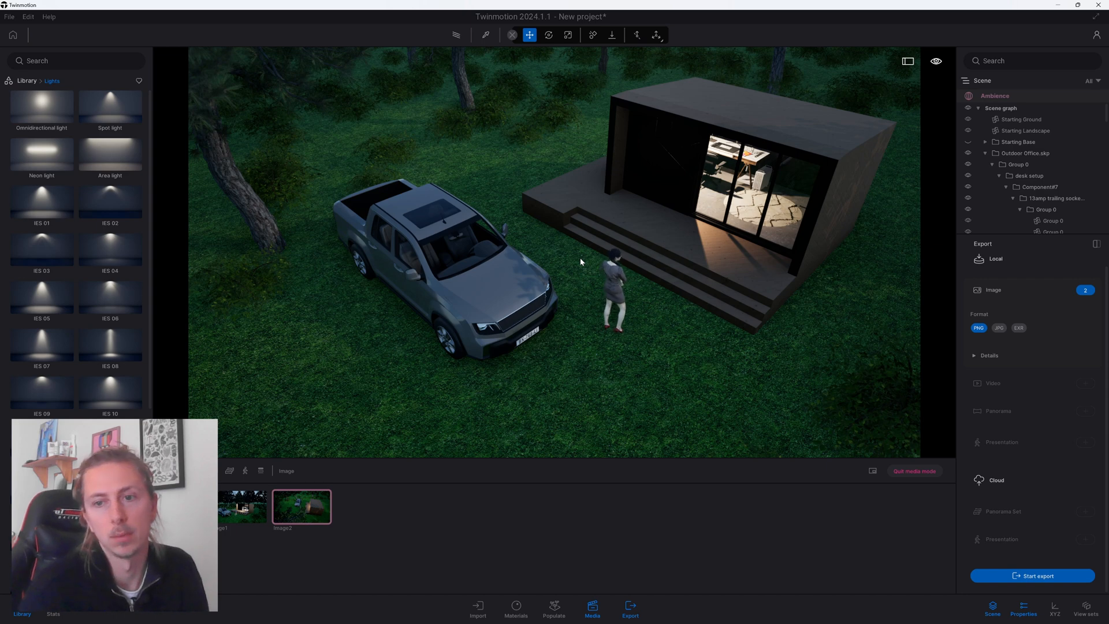
{"action": "left_click", "coordinate": [592, 250]}
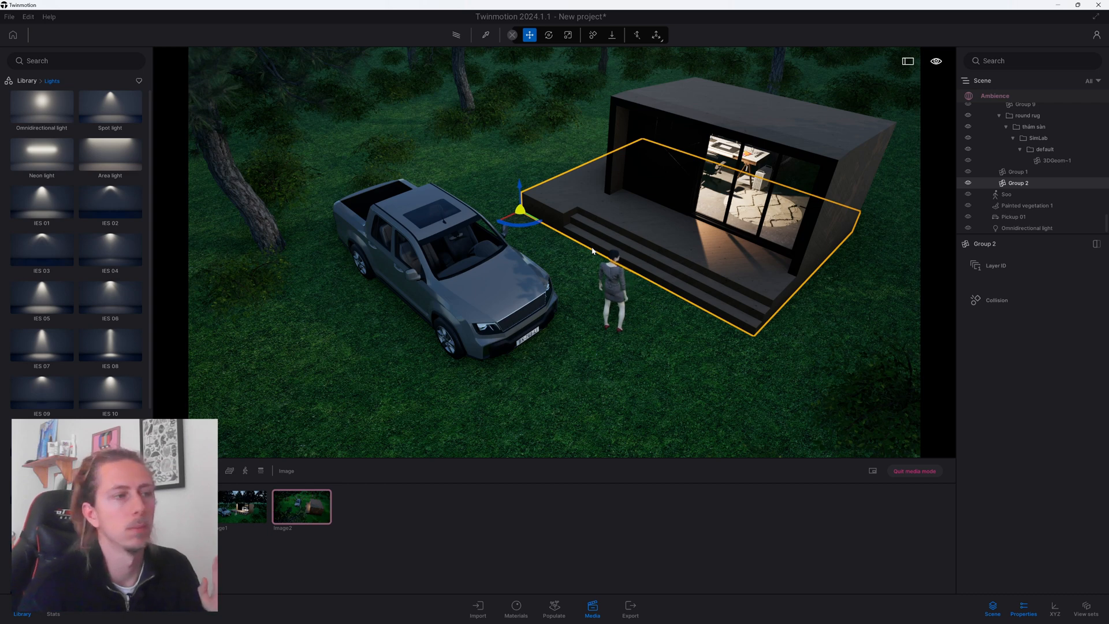
{"action": "left_click", "coordinate": [630, 375]}
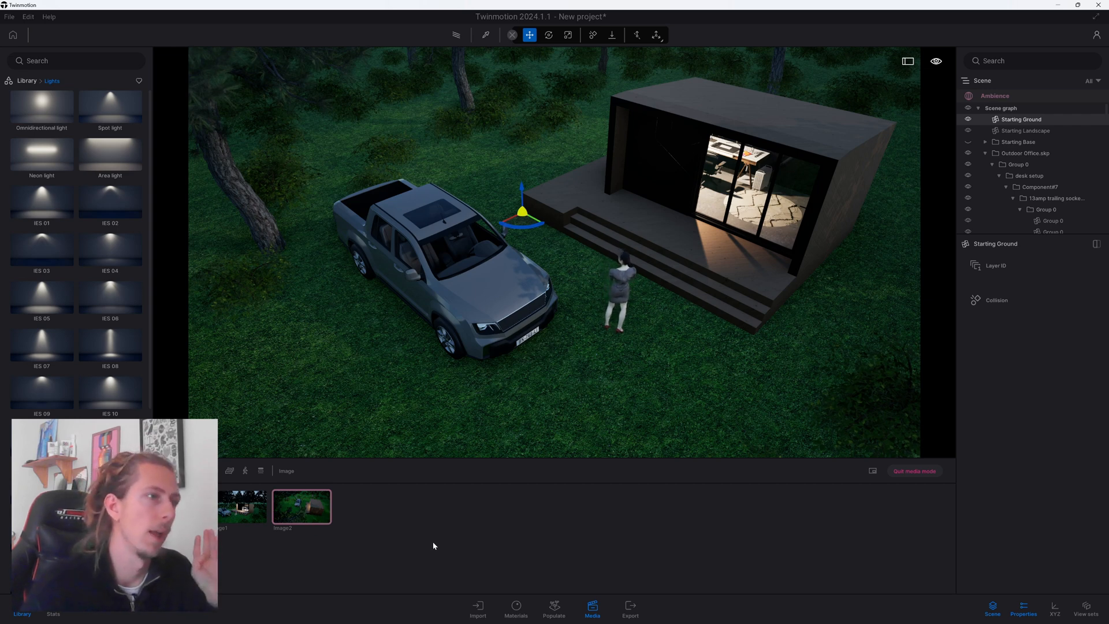
Place a neon light over the pickup and raise it well above the vehicle to light the office front and nearby trees.
{"action": "scroll", "coordinate": [449, 282], "scroll_direction": "down", "scroll_amount": 5}
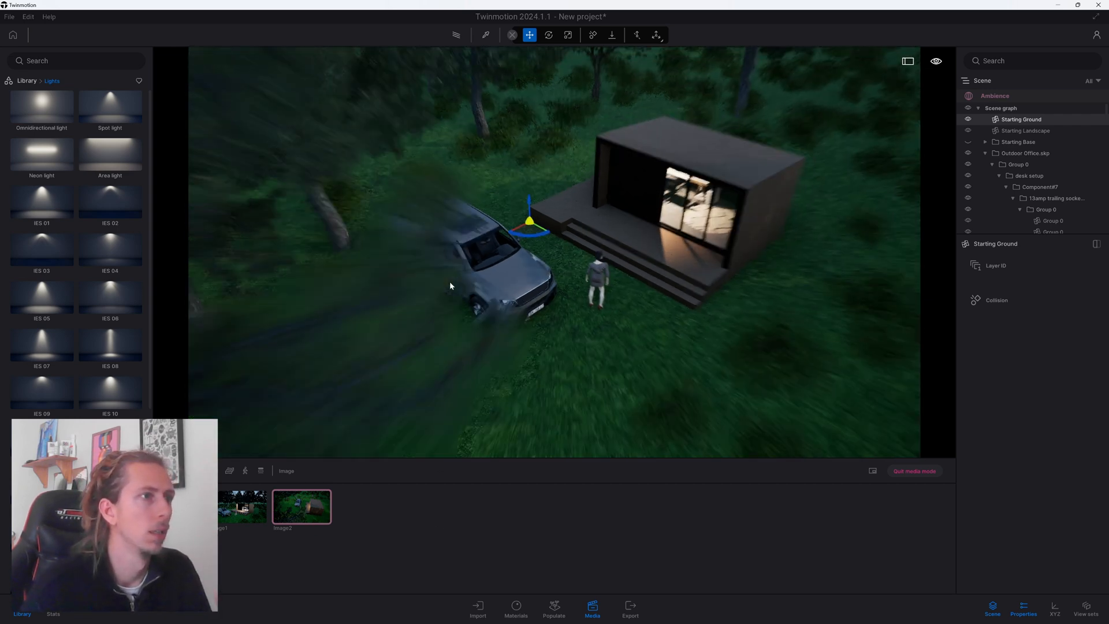
{"action": "left_click_drag", "start_coordinate": [41, 153], "coordinate": [501, 260]}
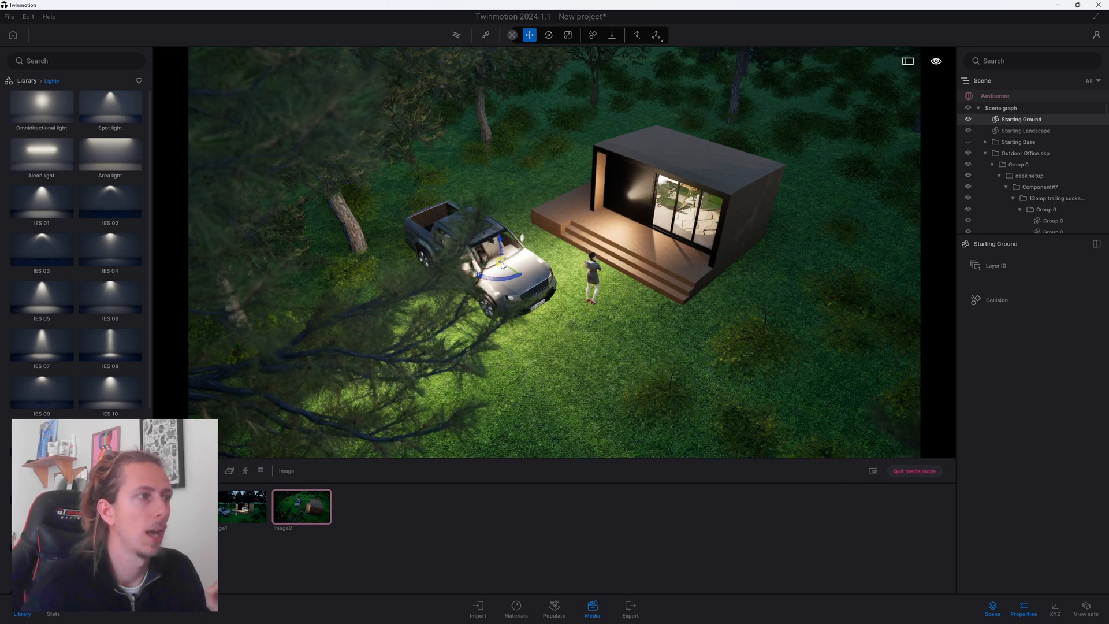
{"action": "left_click_drag", "start_coordinate": [496, 198], "coordinate": [504, 124]}
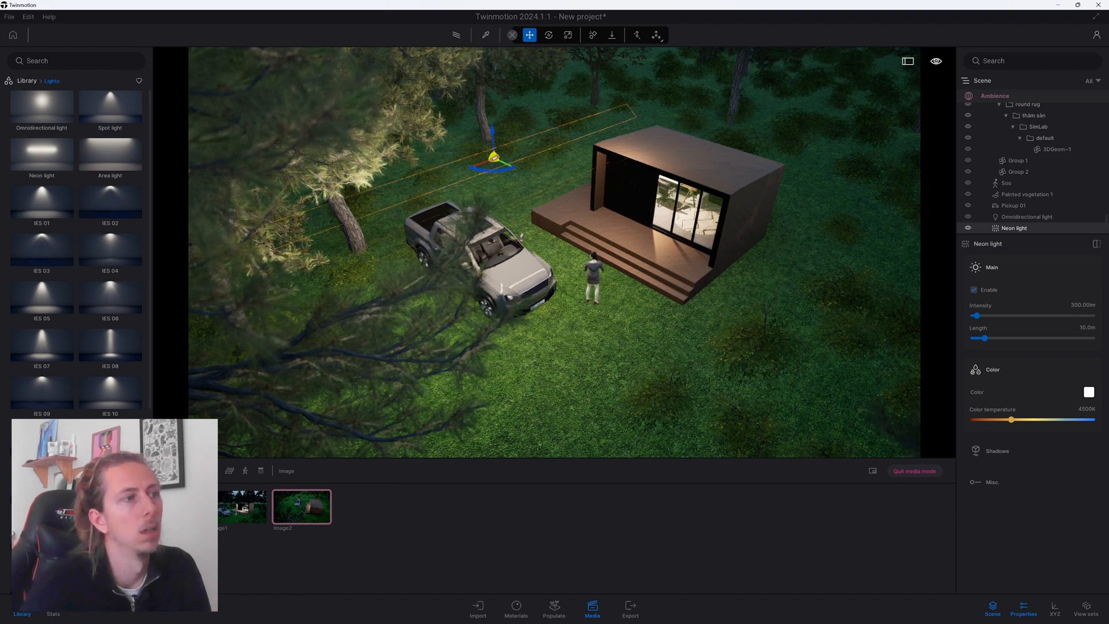
{"action": "mouse_move", "coordinate": [742, 327]}
{"action": "middle_mouse_down", "text": "shift"}
{"action": "mouse_move", "coordinate": [740, 220]}
{"action": "mouse_move", "coordinate": [743, 323]}
{"action": "middle_mouse_up", "text": "shift"}
{"action": "scroll", "coordinate": [642, 293], "scroll_direction": "up", "scroll_amount": 3}
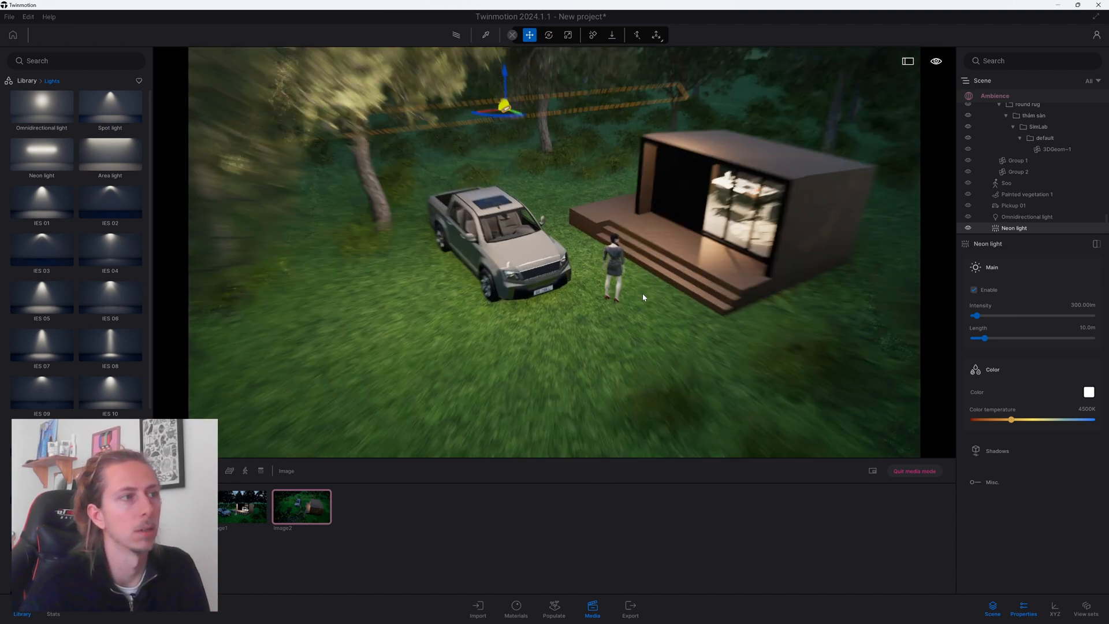
{"action": "left_click", "coordinate": [649, 363]}
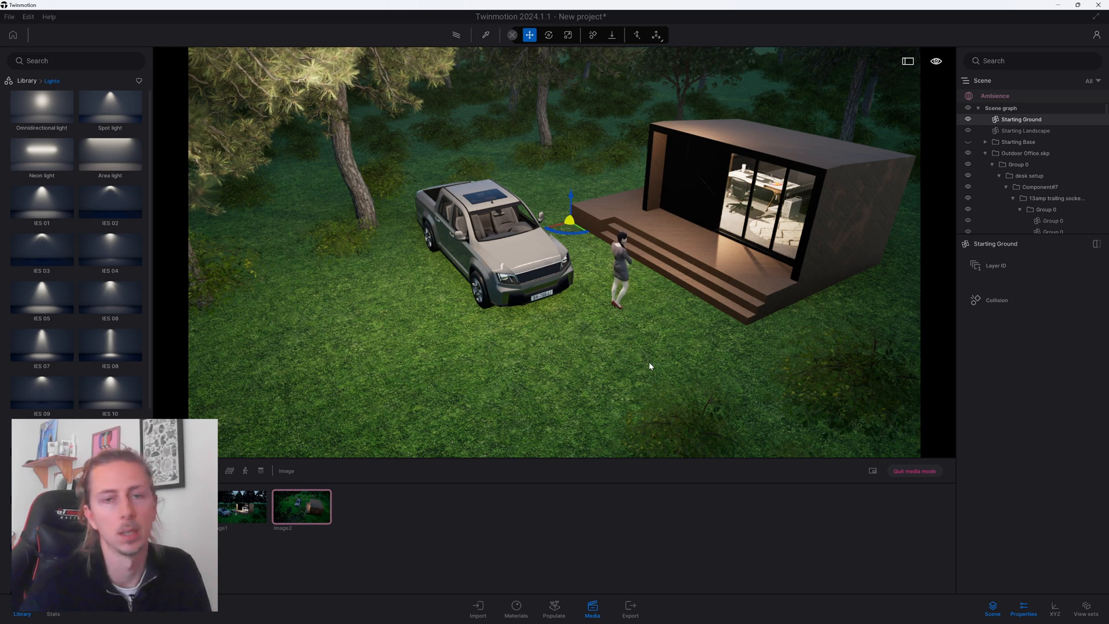